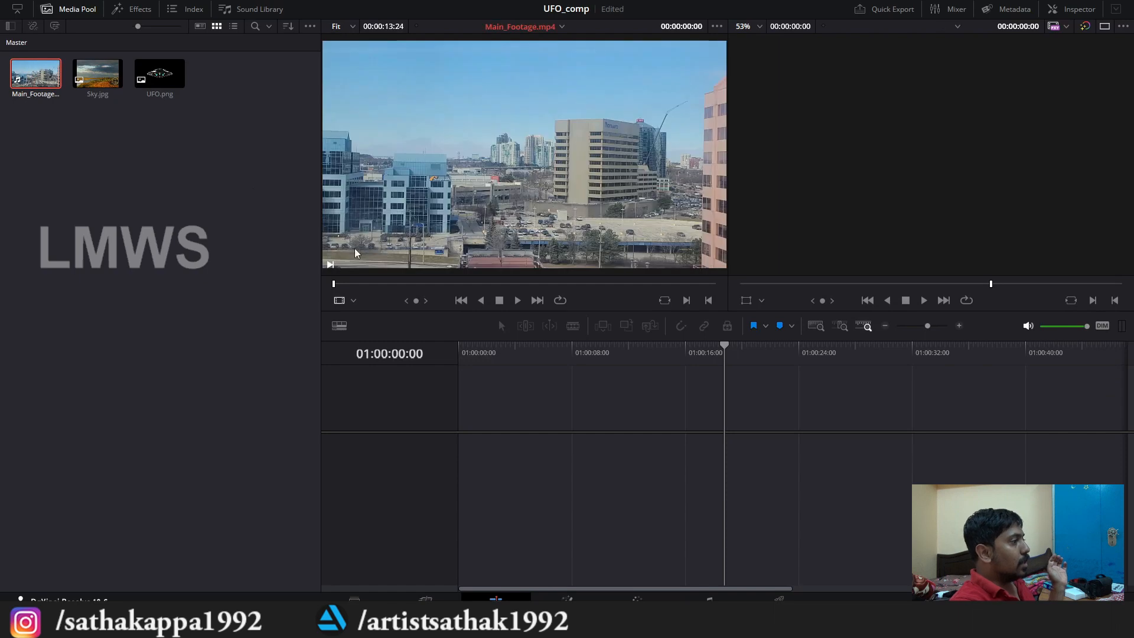
Step: Play Main_Footage.mp4 in the source viewer to review the footage
{"action": "key", "text": "space"}
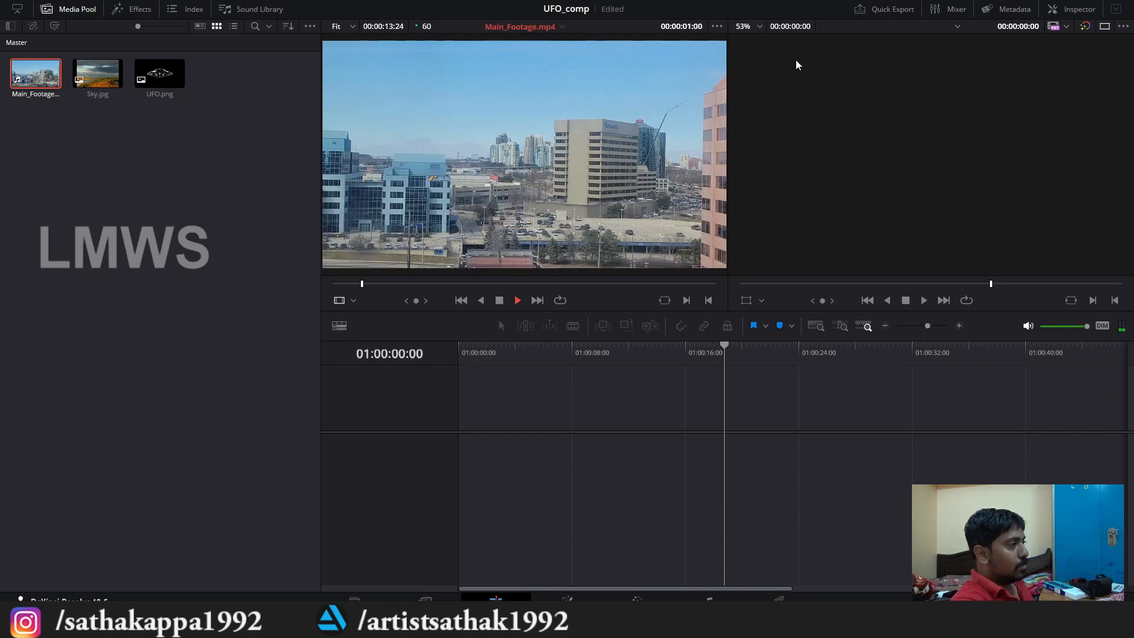
{"action": "scroll", "coordinate": [591, 211], "scroll_direction": "down", "scroll_amount": 1}
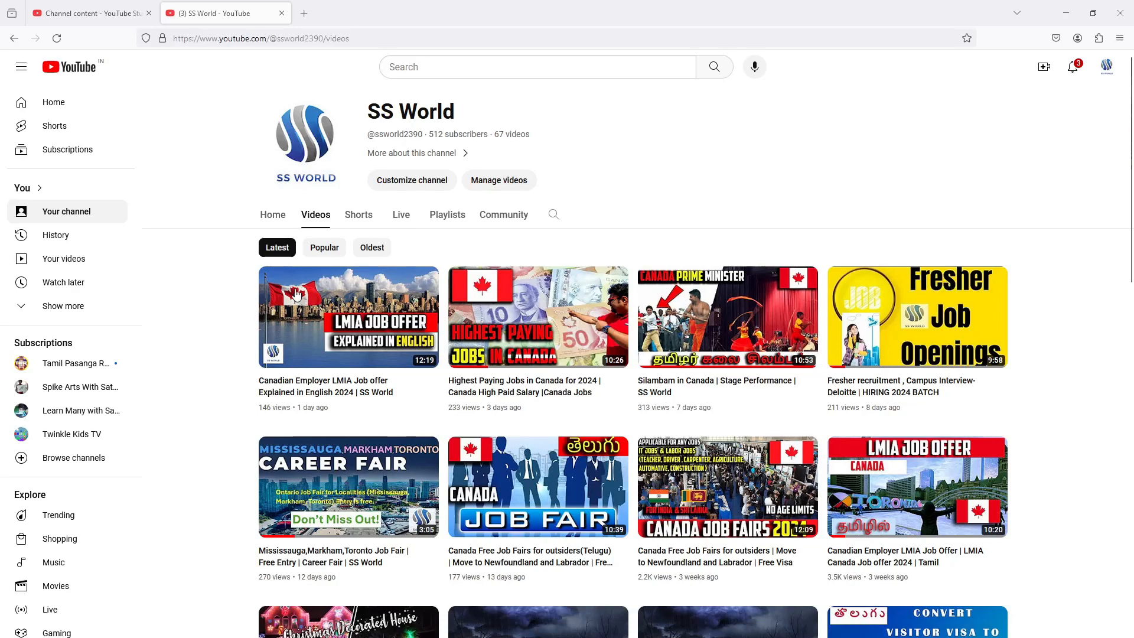
Step: Switch to YouTube in the browser, look through the SS World channel's videos and open its playlists
{"action": "mouse_move", "coordinate": [298, 295]}
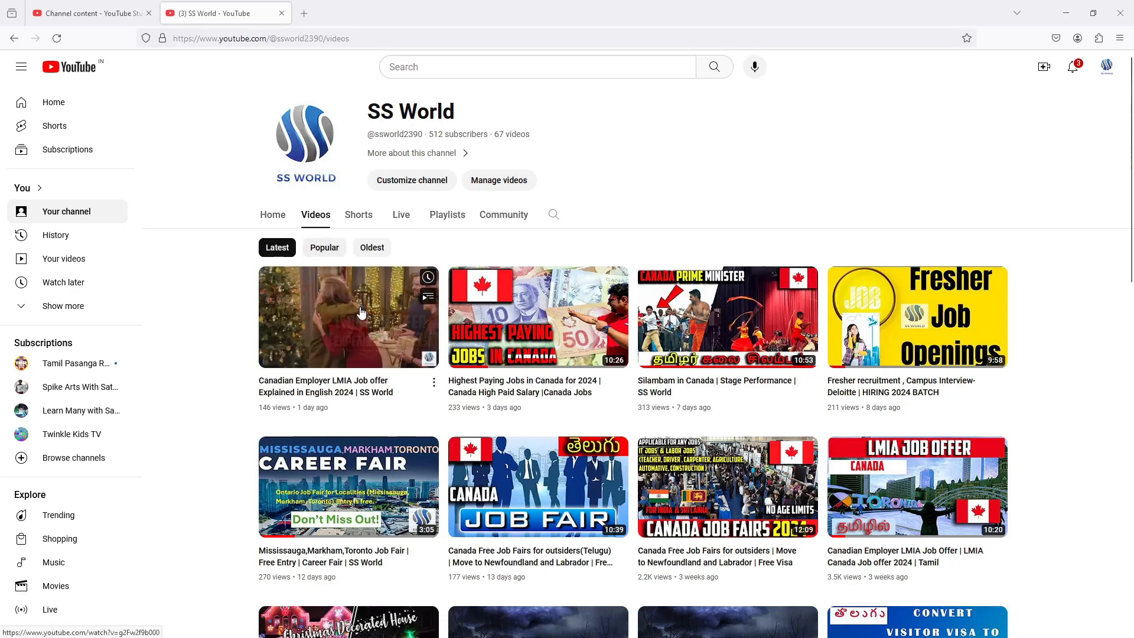
{"action": "scroll", "coordinate": [362, 312], "scroll_direction": "down", "scroll_amount": 4}
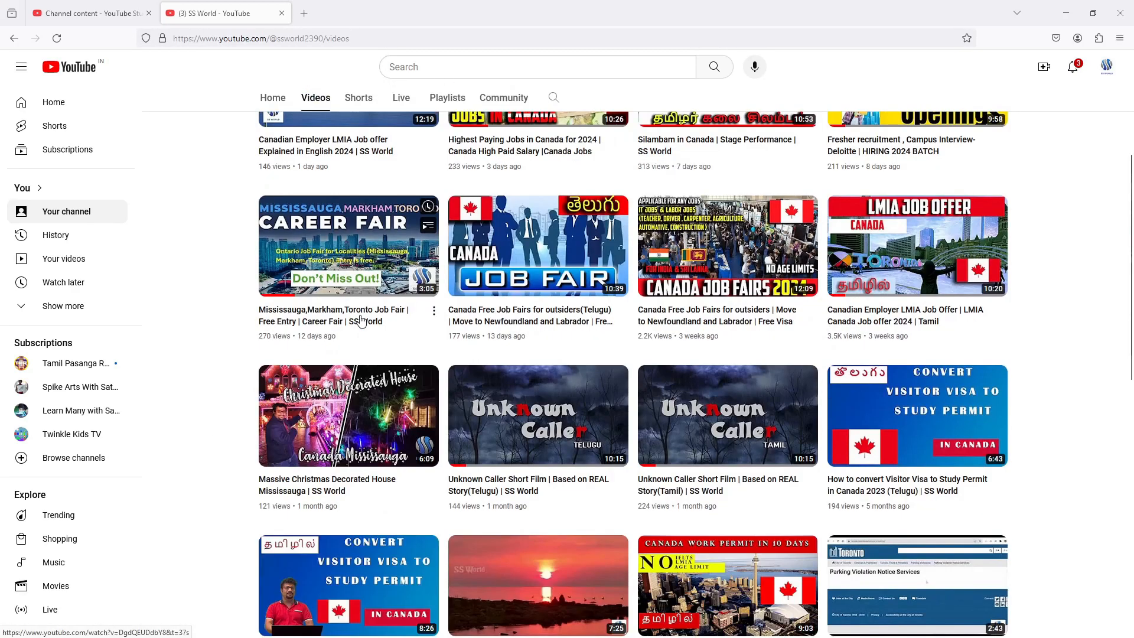
{"action": "scroll", "coordinate": [362, 319], "scroll_direction": "down", "scroll_amount": 4}
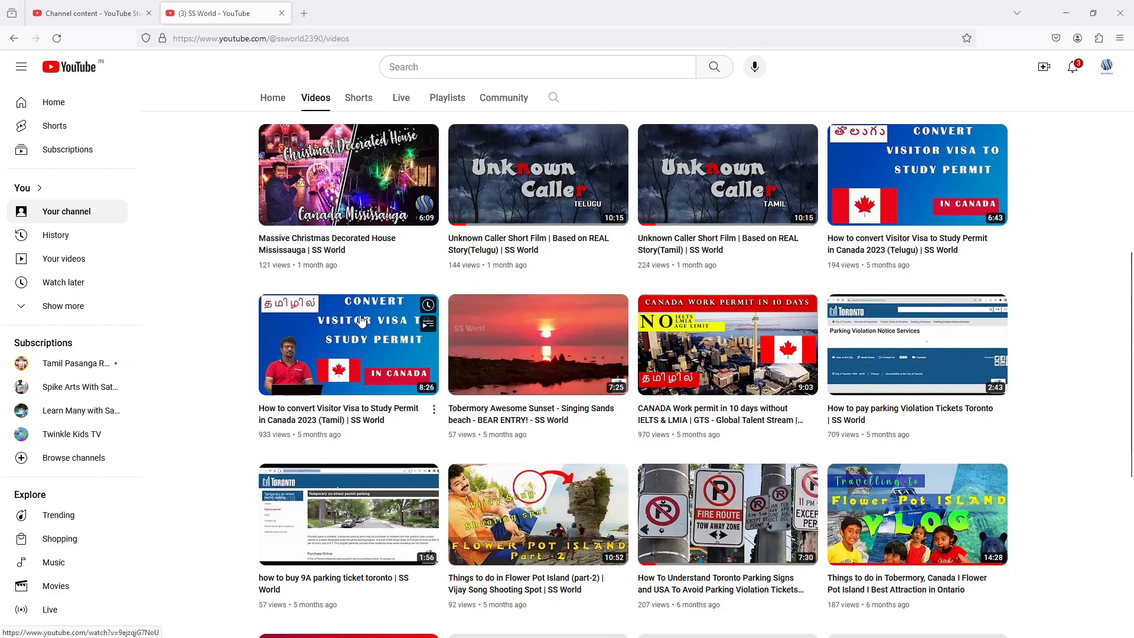
{"action": "scroll", "coordinate": [362, 320], "scroll_direction": "down", "scroll_amount": 3}
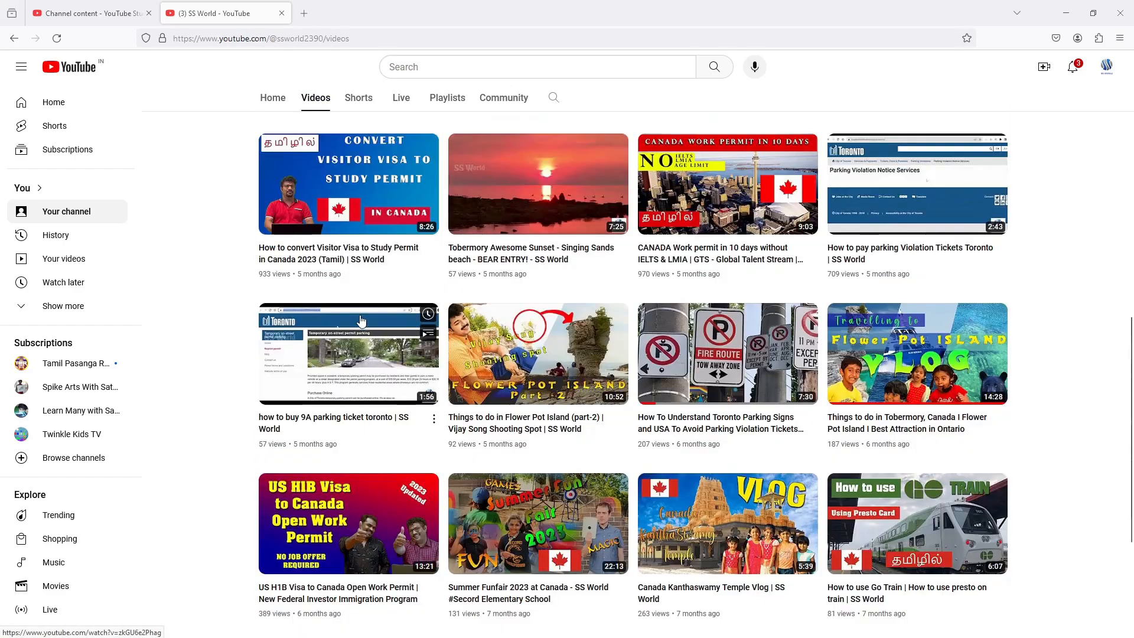
{"action": "scroll", "coordinate": [362, 320], "scroll_direction": "up", "scroll_amount": 8}
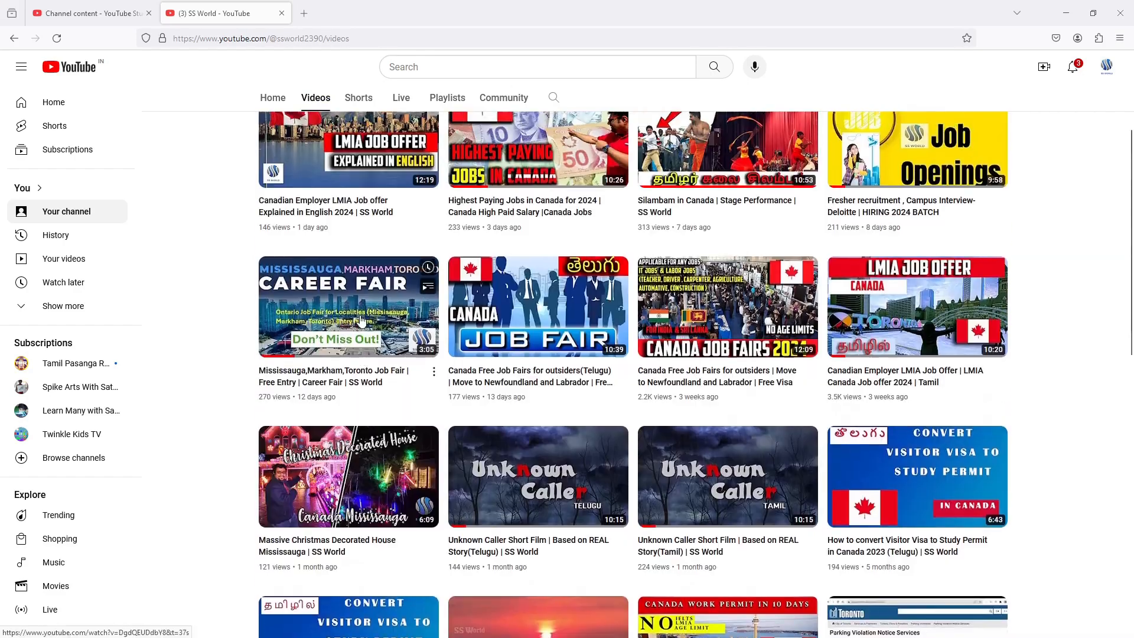
{"action": "scroll", "coordinate": [241, 313], "scroll_direction": "up", "scroll_amount": 3}
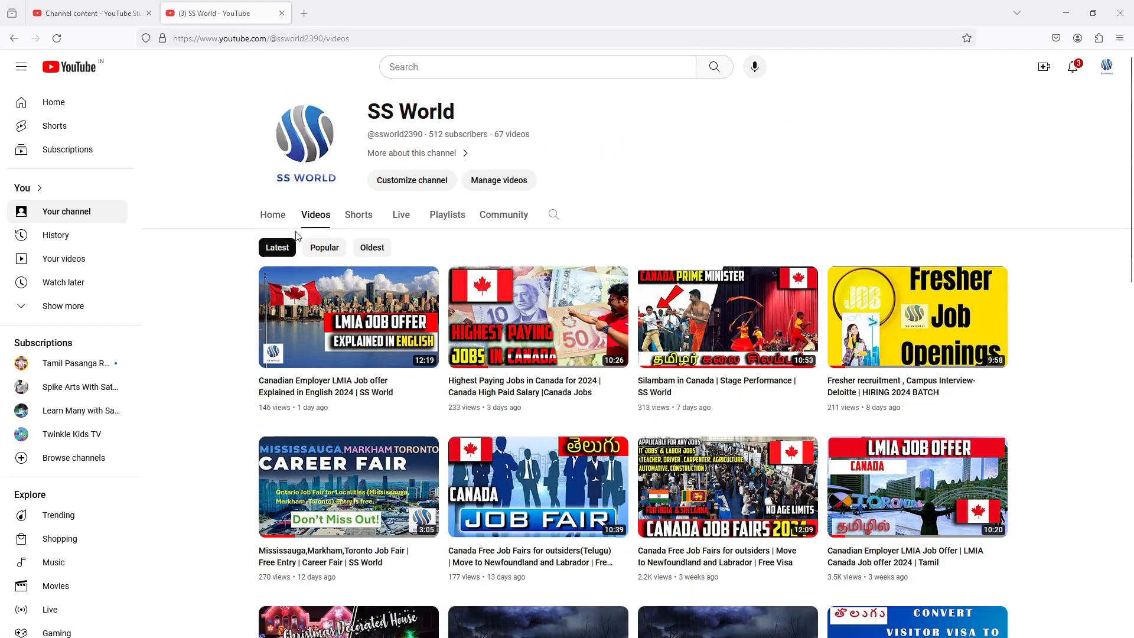
{"action": "left_click", "coordinate": [443, 216]}
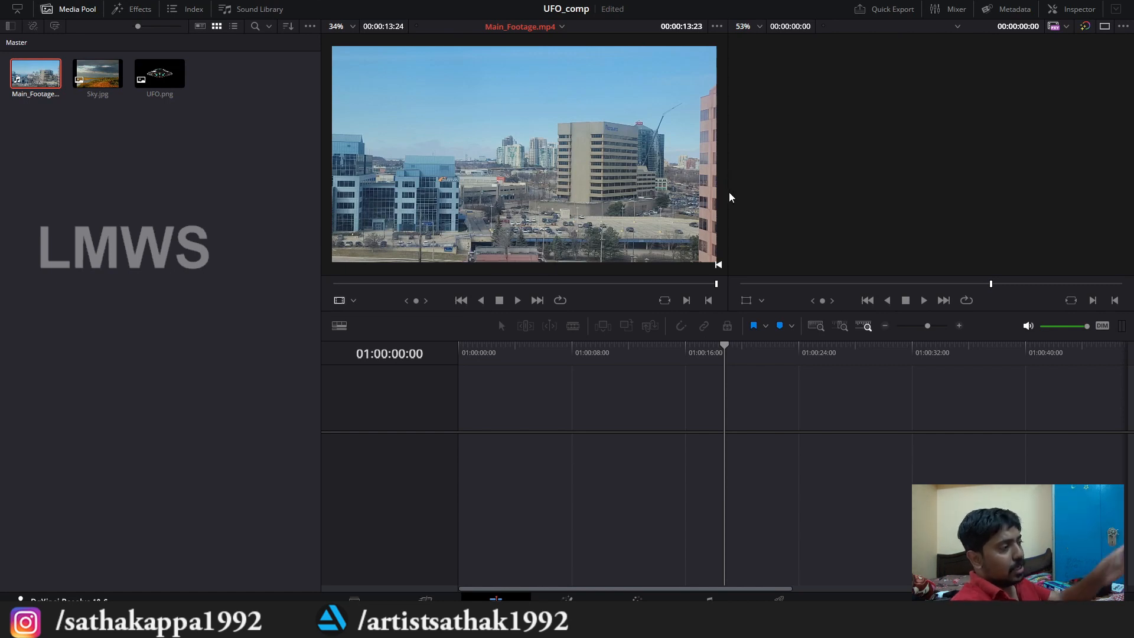
Step: In DaVinci Resolve, preview UFO.png and place Main_Footage.mp4 at the start of a new timeline
{"action": "left_click_drag", "start_coordinate": [320, 210], "coordinate": [149, 213]}
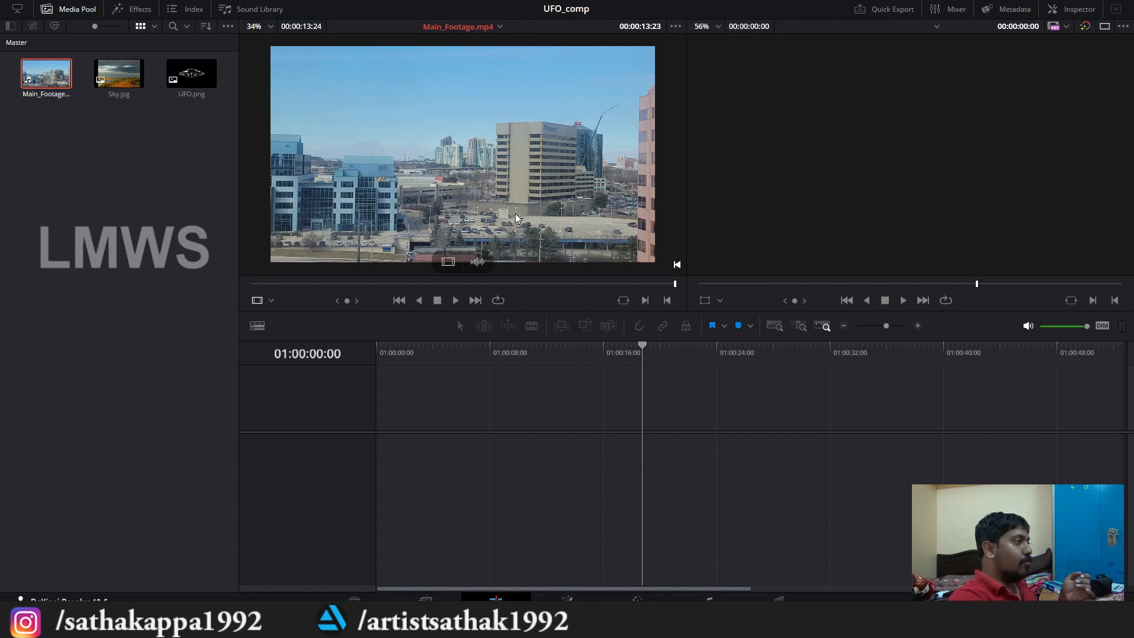
{"action": "left_click", "coordinate": [191, 75]}
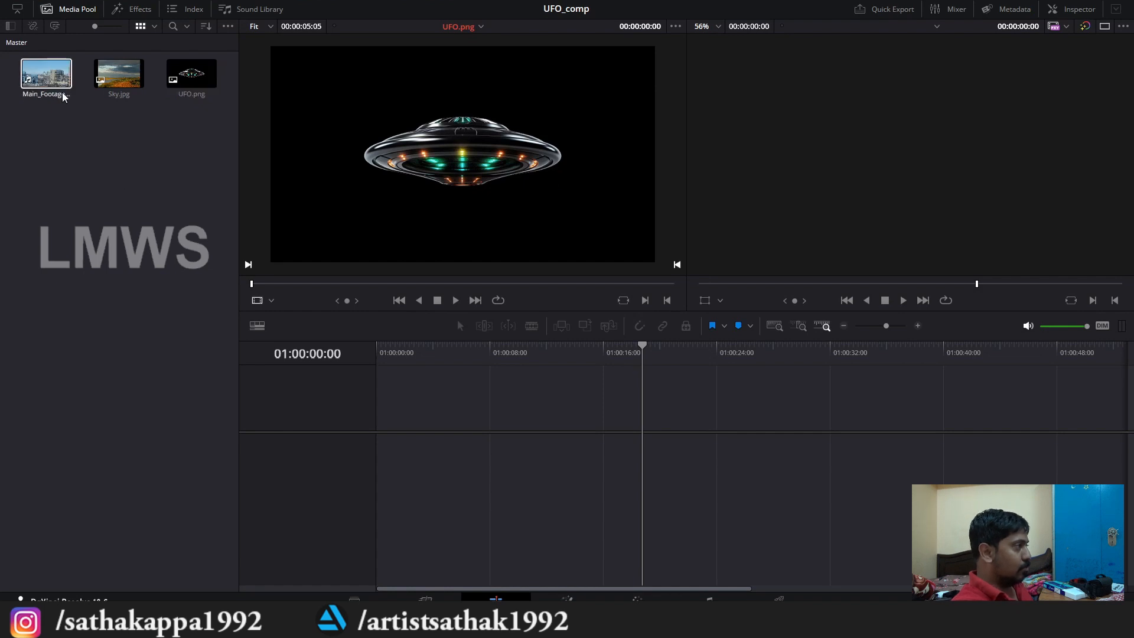
{"action": "left_click_drag", "start_coordinate": [46, 74], "coordinate": [384, 463]}
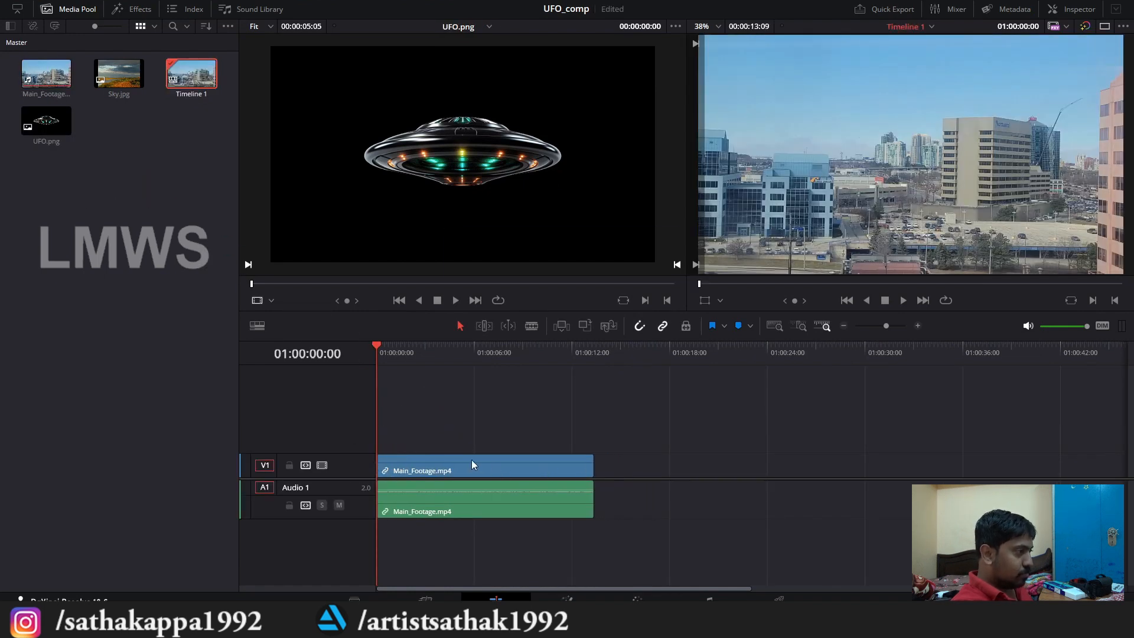
Step: Convert the Main_Footage.mp4 video clip on track V1 into a Fusion clip and save the project
{"action": "key", "text": "space"}
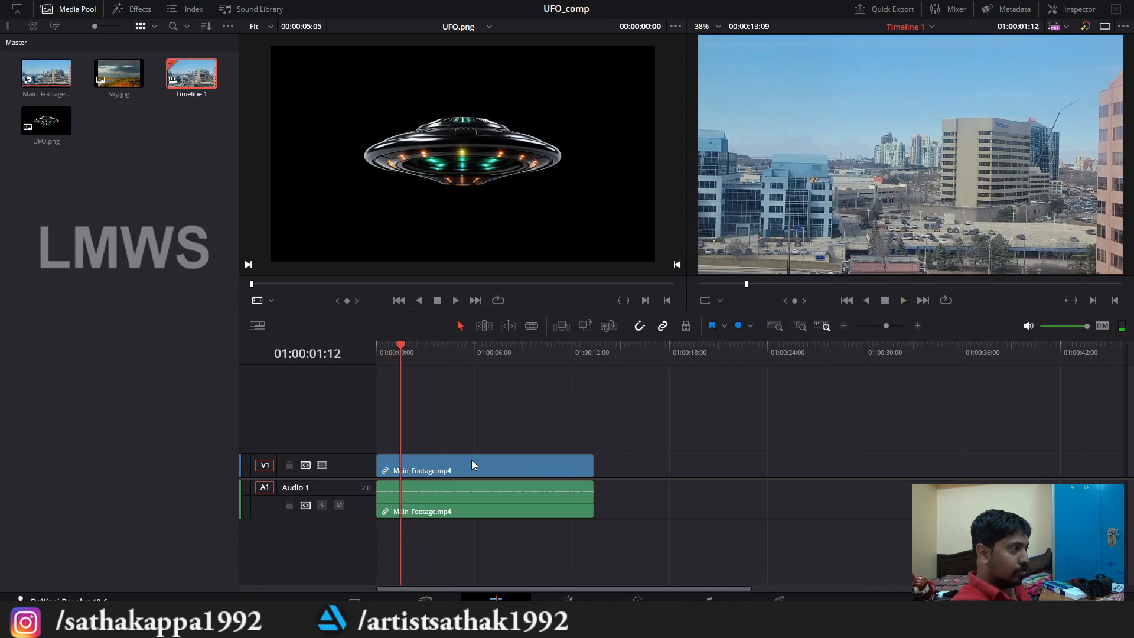
{"action": "left_click", "coordinate": [460, 461]}
{"action": "right_click", "coordinate": [460, 464]}
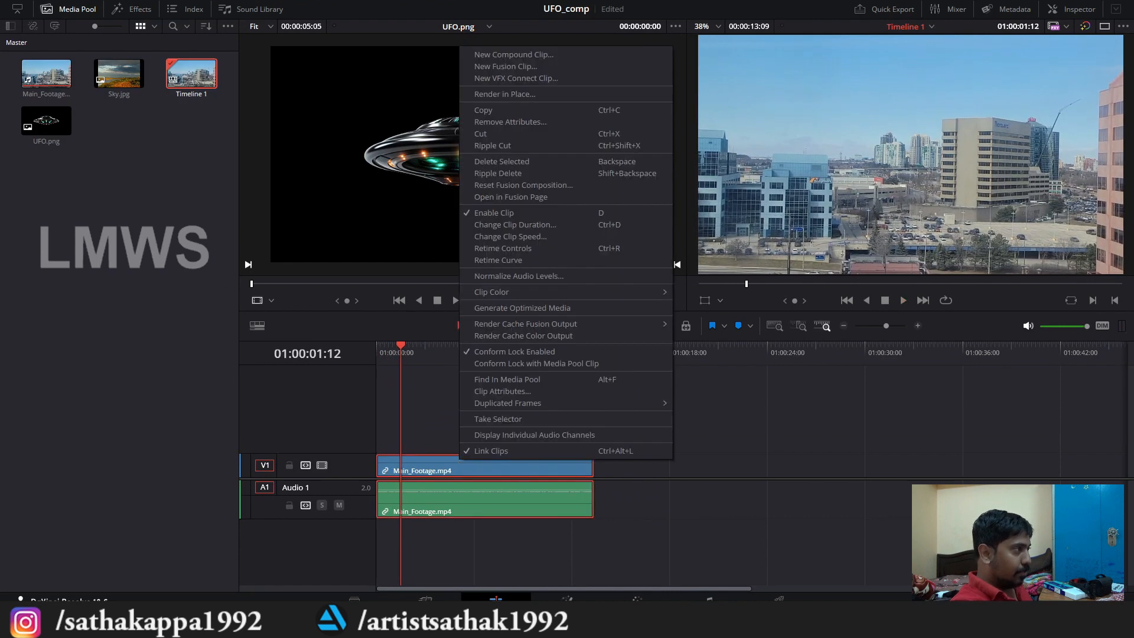
{"action": "left_click", "coordinate": [526, 66]}
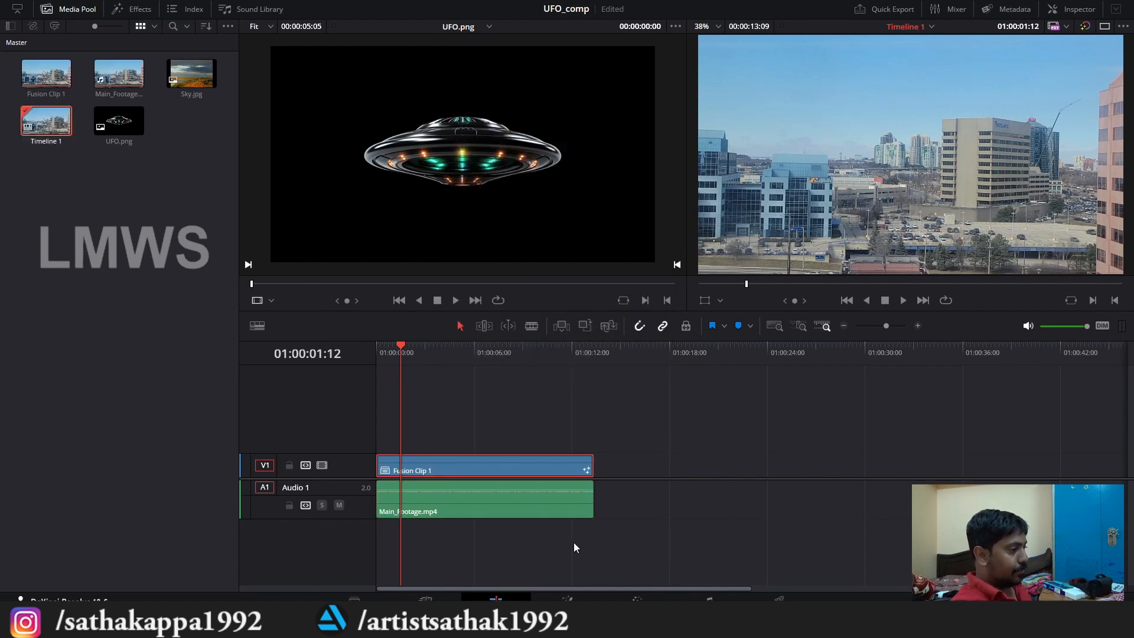
{"action": "key", "text": "ctrl+s"}
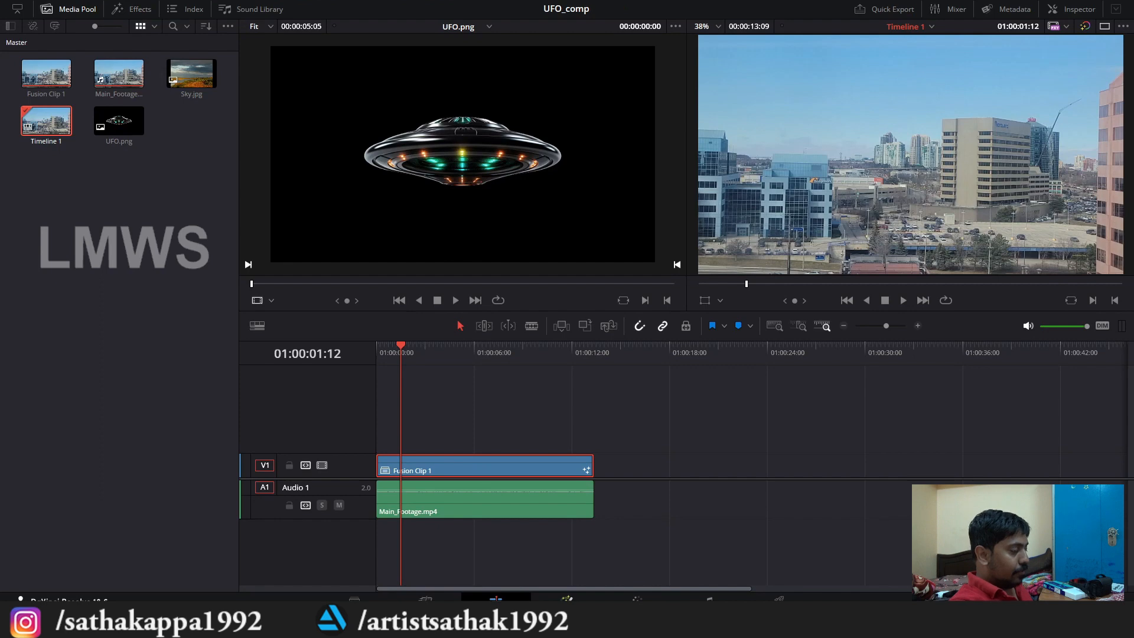
Step: Open the clip in the Fusion page and widen the MediaOut1 viewer so the whole frame fits inside it
{"action": "left_click", "coordinate": [567, 598]}
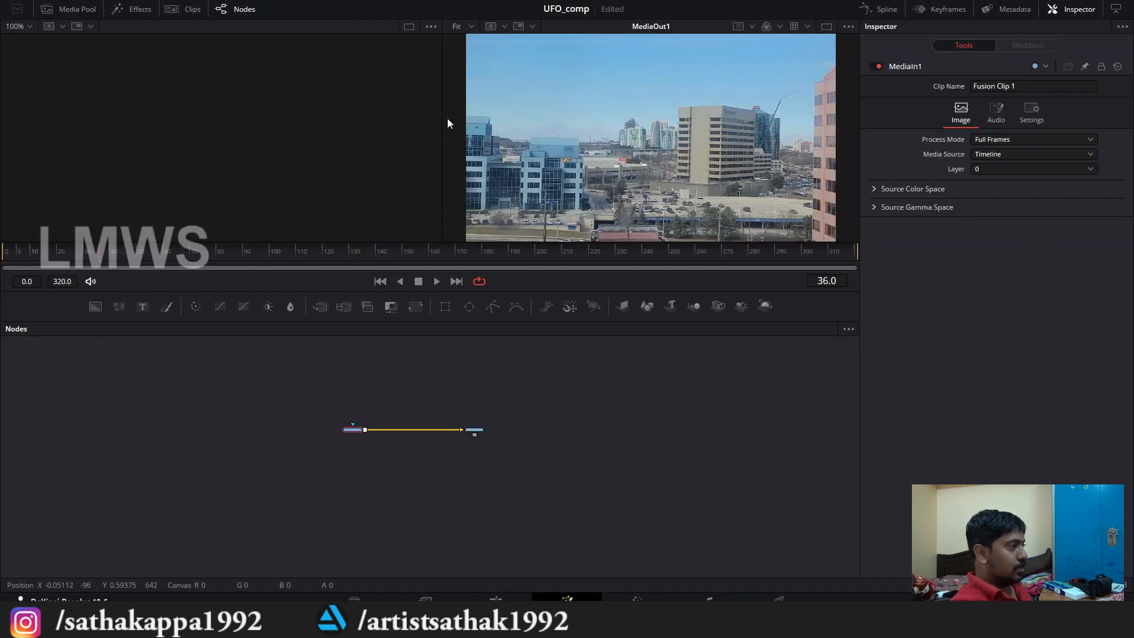
{"action": "left_click_drag", "start_coordinate": [441, 120], "coordinate": [363, 118]}
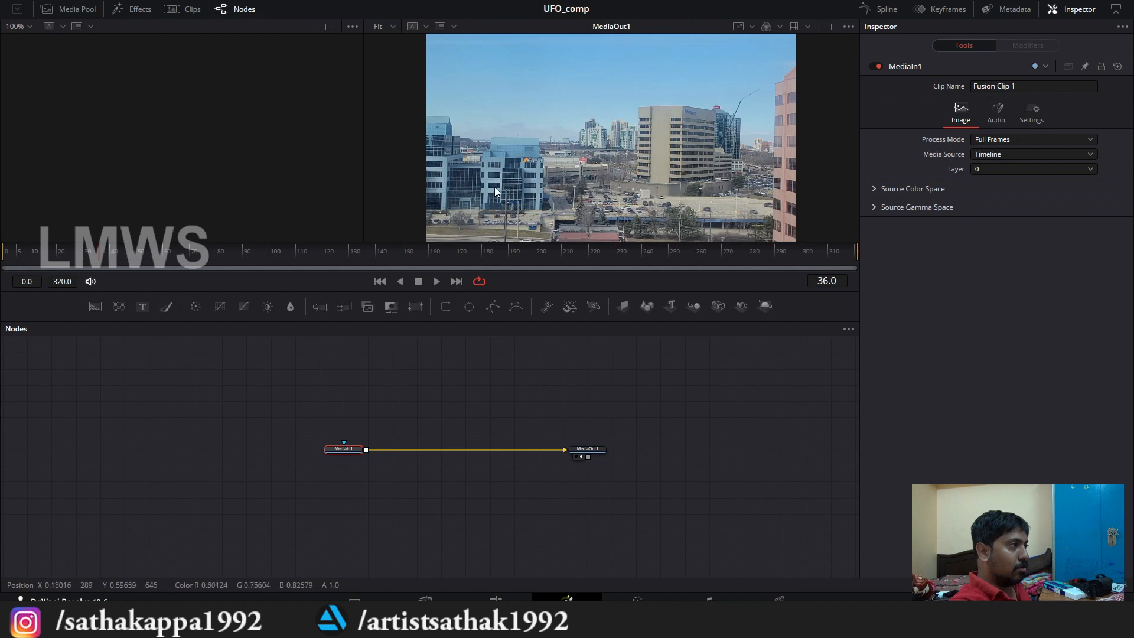
{"action": "scroll", "coordinate": [497, 187], "scroll_direction": "down", "scroll_amount": 1}
{"action": "scroll", "coordinate": [620, 76], "scroll_direction": "up", "scroll_amount": 1}
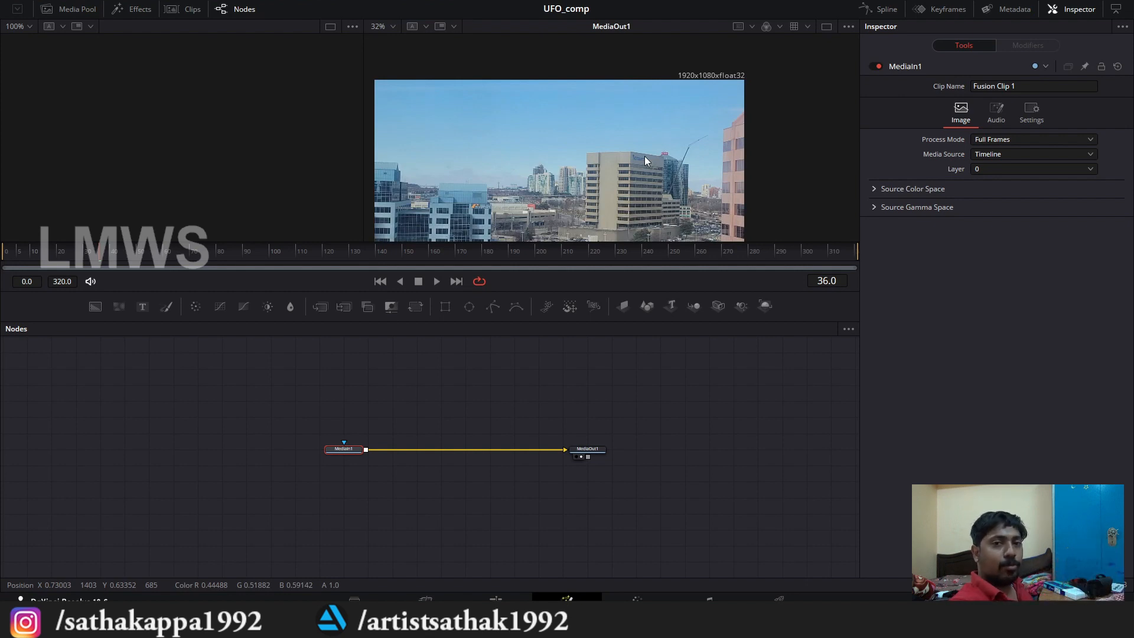
{"action": "scroll", "coordinate": [339, 442], "scroll_direction": "up", "scroll_amount": 3}
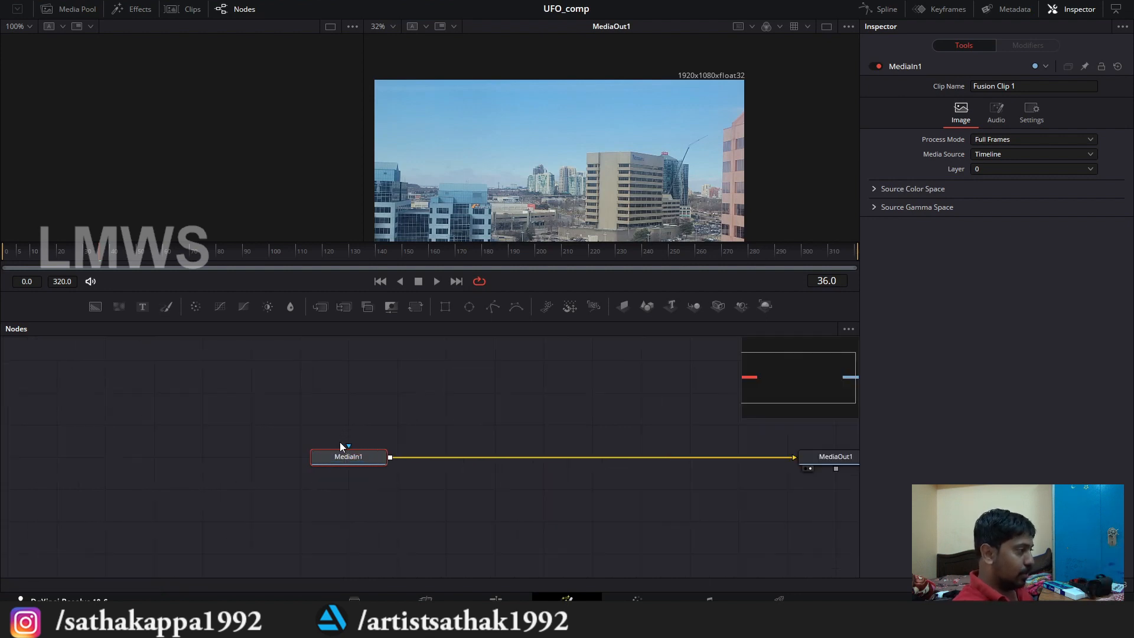
{"action": "scroll", "coordinate": [342, 390], "scroll_direction": "down", "scroll_amount": 3}
{"action": "scroll", "coordinate": [455, 80], "scroll_direction": "down", "scroll_amount": 2}
{"action": "scroll", "coordinate": [454, 94], "scroll_direction": "up", "scroll_amount": 1}
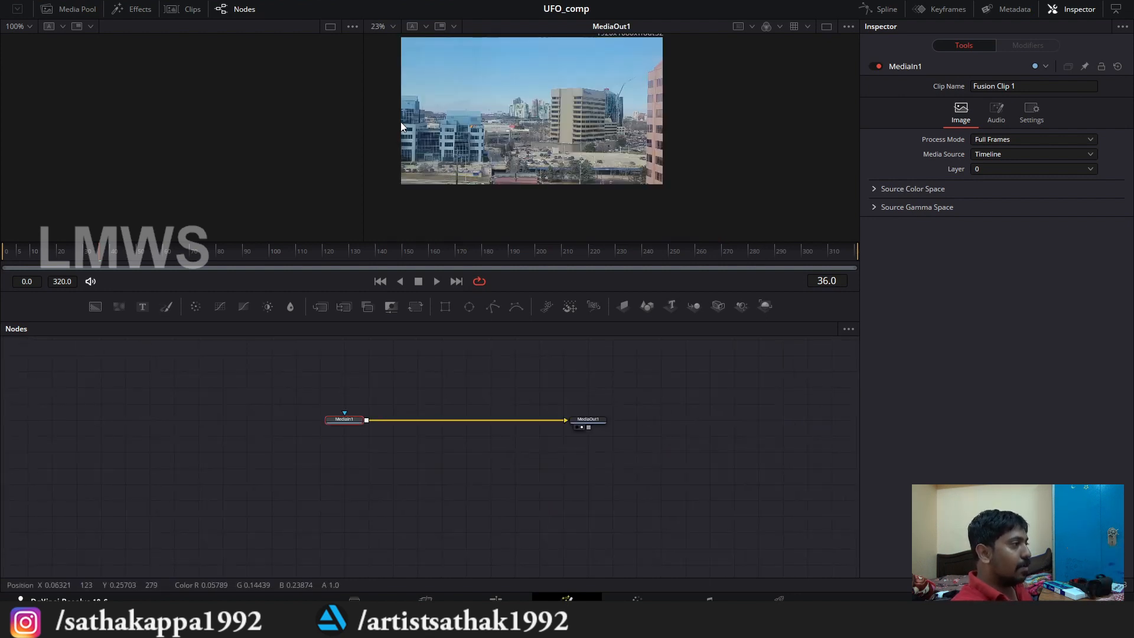
{"action": "left_click_drag", "start_coordinate": [402, 124], "coordinate": [437, 172]}
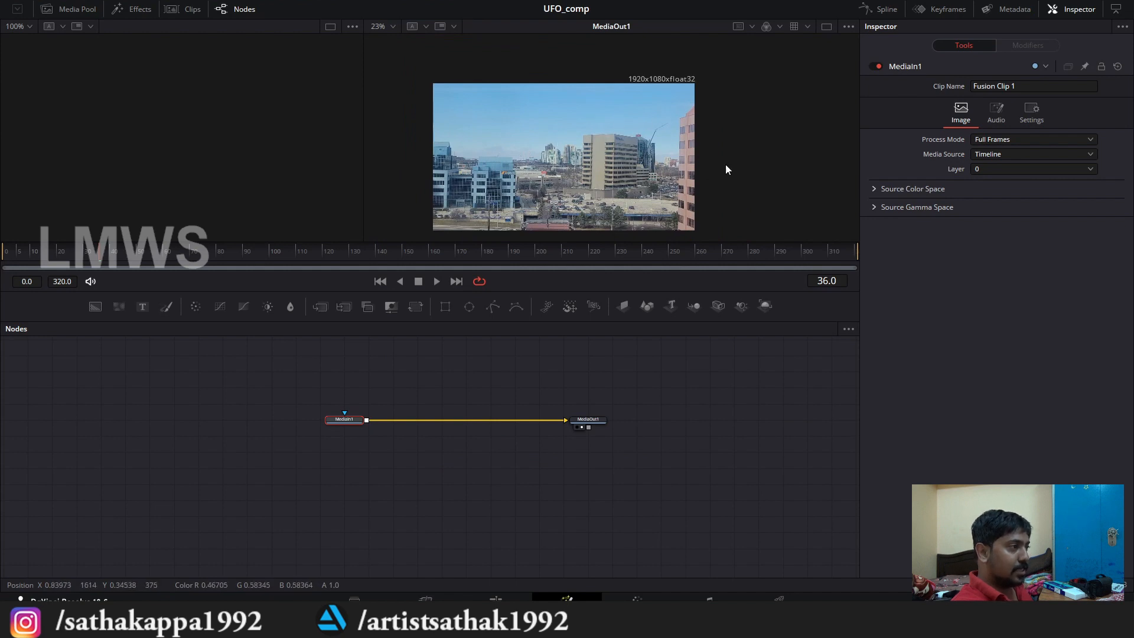
Step: Add an unconnected Background node below MediaIn1 in the node graph
{"action": "scroll", "coordinate": [327, 389], "scroll_direction": "up", "scroll_amount": 3}
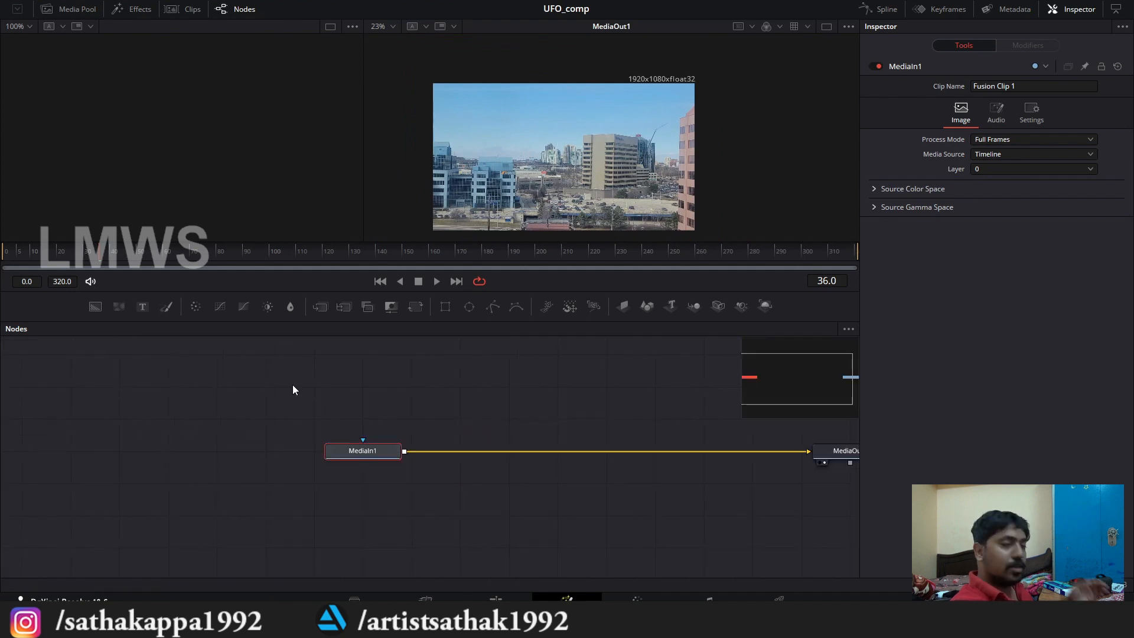
{"action": "left_click_drag", "start_coordinate": [321, 389], "coordinate": [272, 352]}
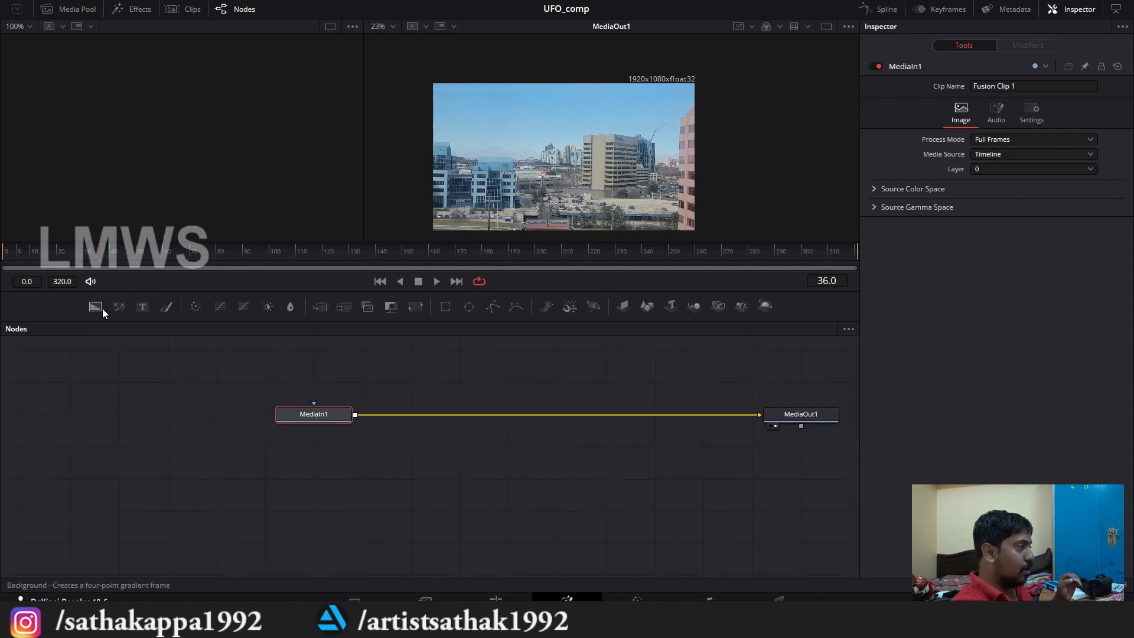
{"action": "left_click_drag", "start_coordinate": [95, 306], "coordinate": [328, 476]}
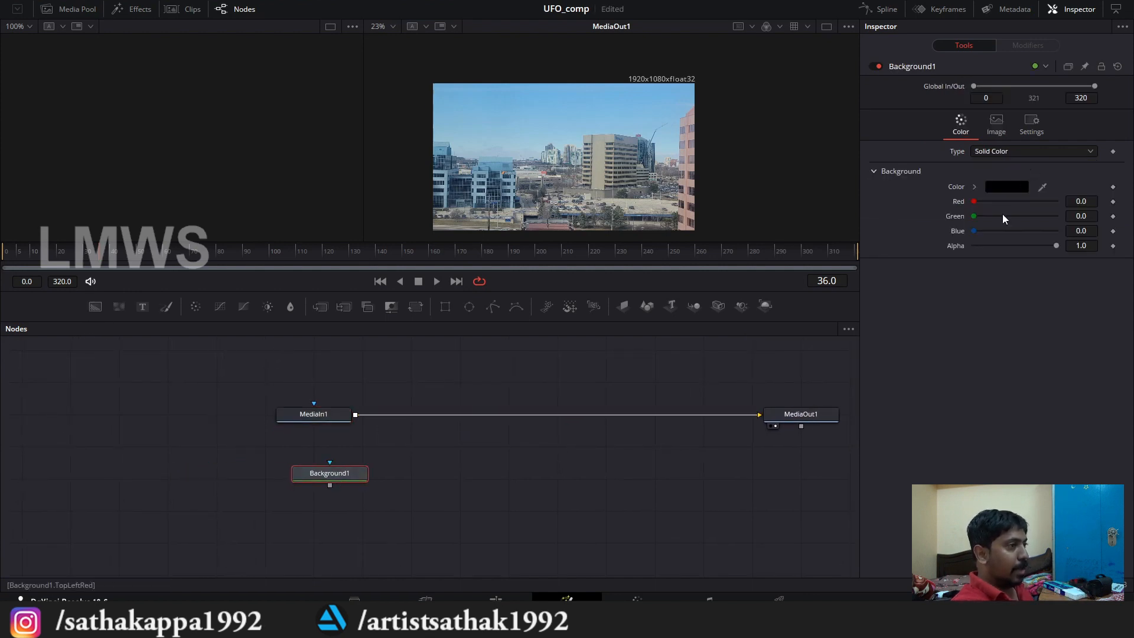
Step: Rename the Background node to black_big_plane and align it roughly beneath MediaIn1
{"action": "key", "text": "F2"}
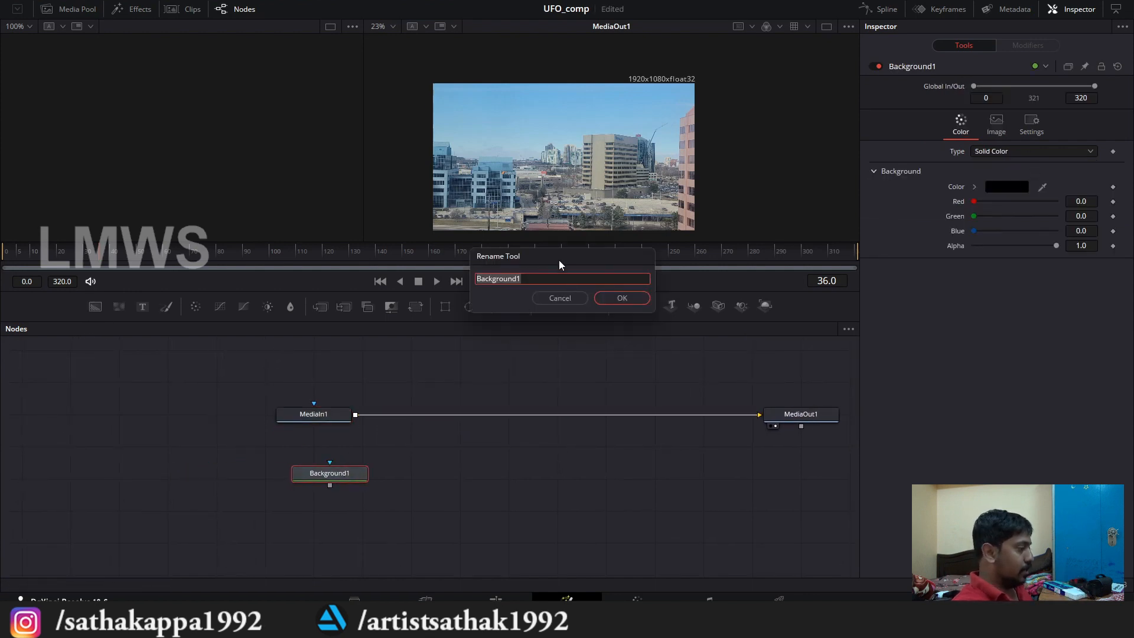
{"action": "type", "text": "black_"}
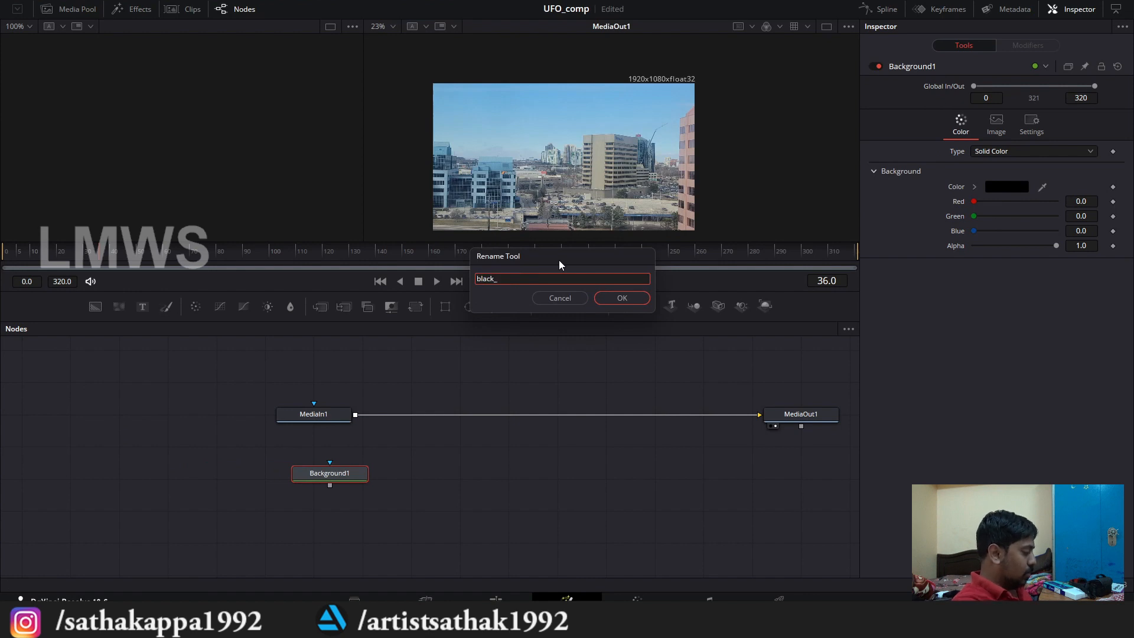
{"action": "type", "text": "big"}
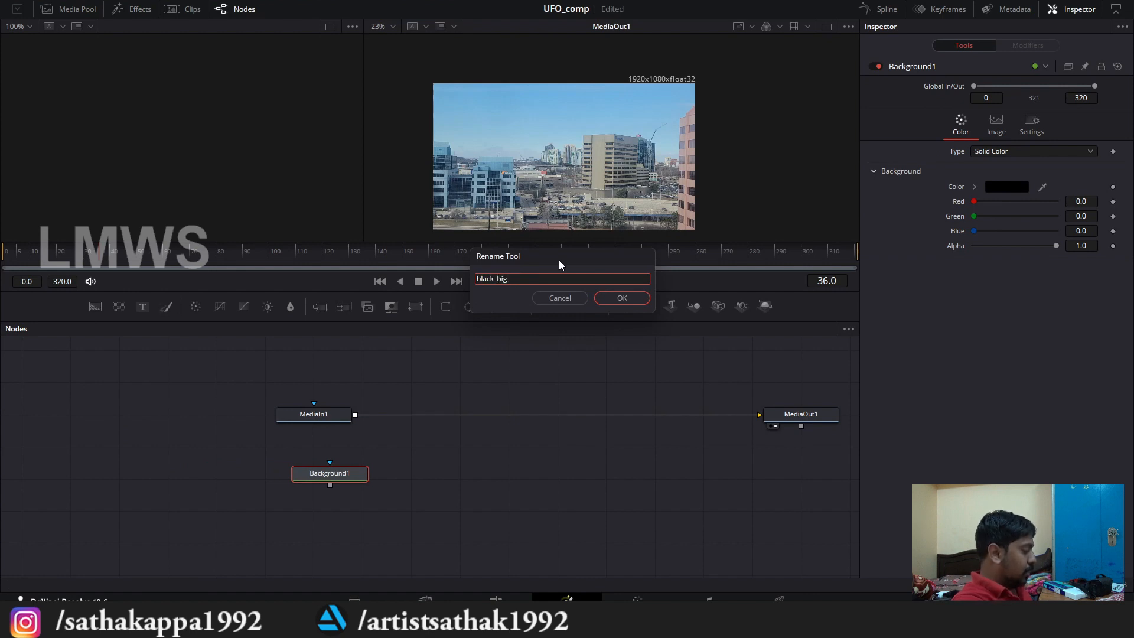
{"action": "type", "text": "_"}
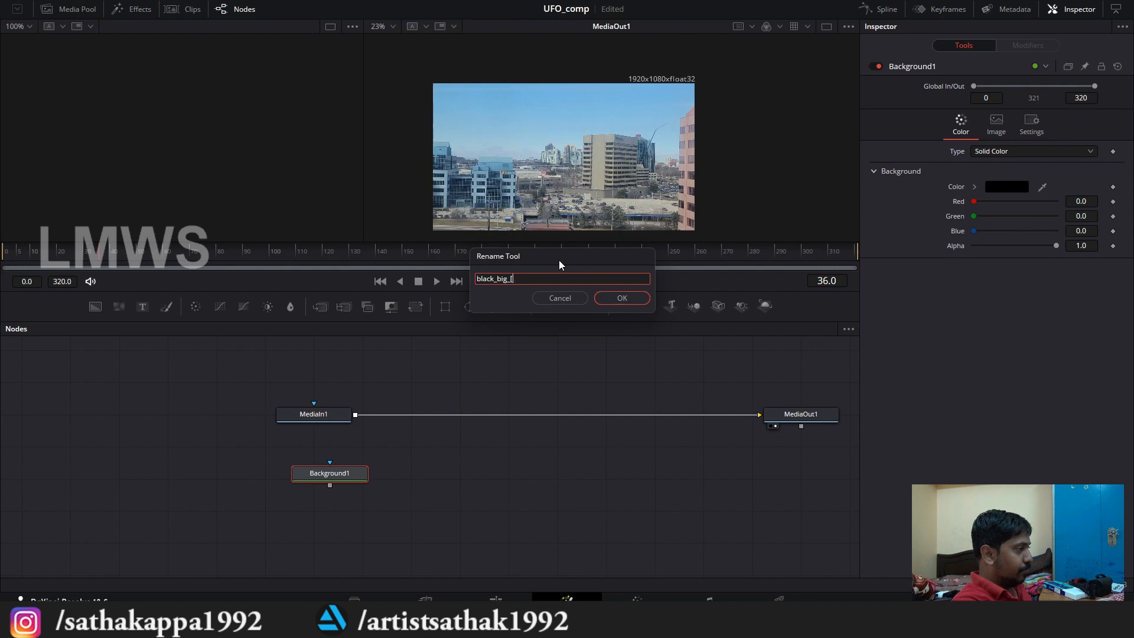
{"action": "type", "text": "plane"}
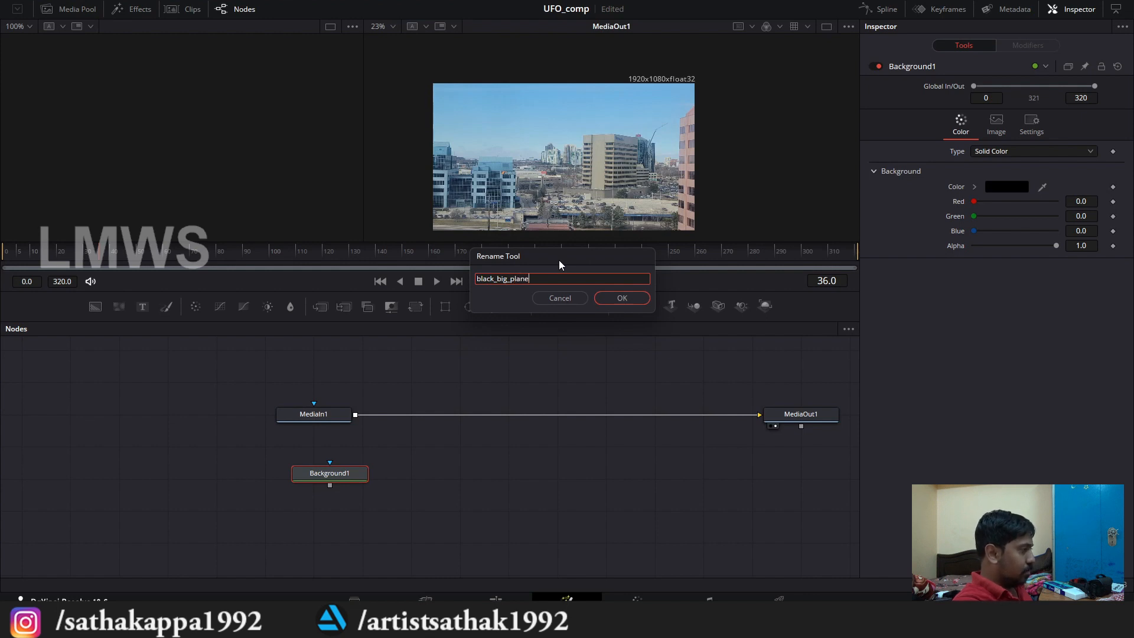
{"action": "key", "text": "Return"}
{"action": "left_click_drag", "start_coordinate": [335, 475], "coordinate": [297, 472]}
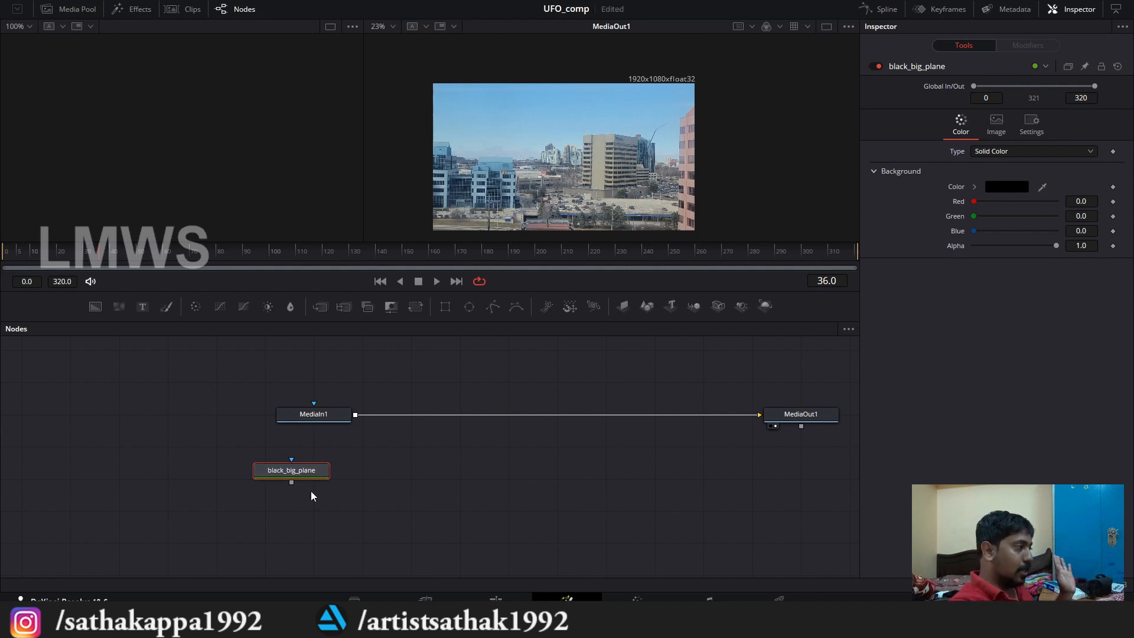
Step: Display the black_big_plane node in the empty viewer with its full frame in view
{"action": "left_click", "coordinate": [260, 483]}
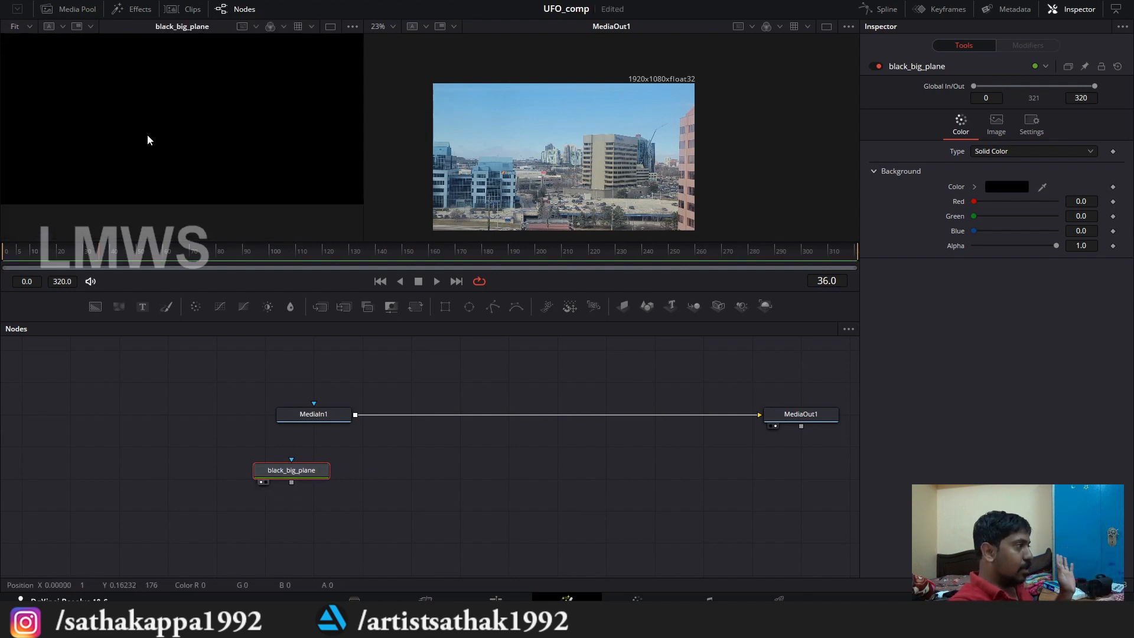
{"action": "scroll", "coordinate": [212, 117], "scroll_direction": "down", "scroll_amount": 3}
{"action": "scroll", "coordinate": [206, 164], "scroll_direction": "up", "scroll_amount": 2}
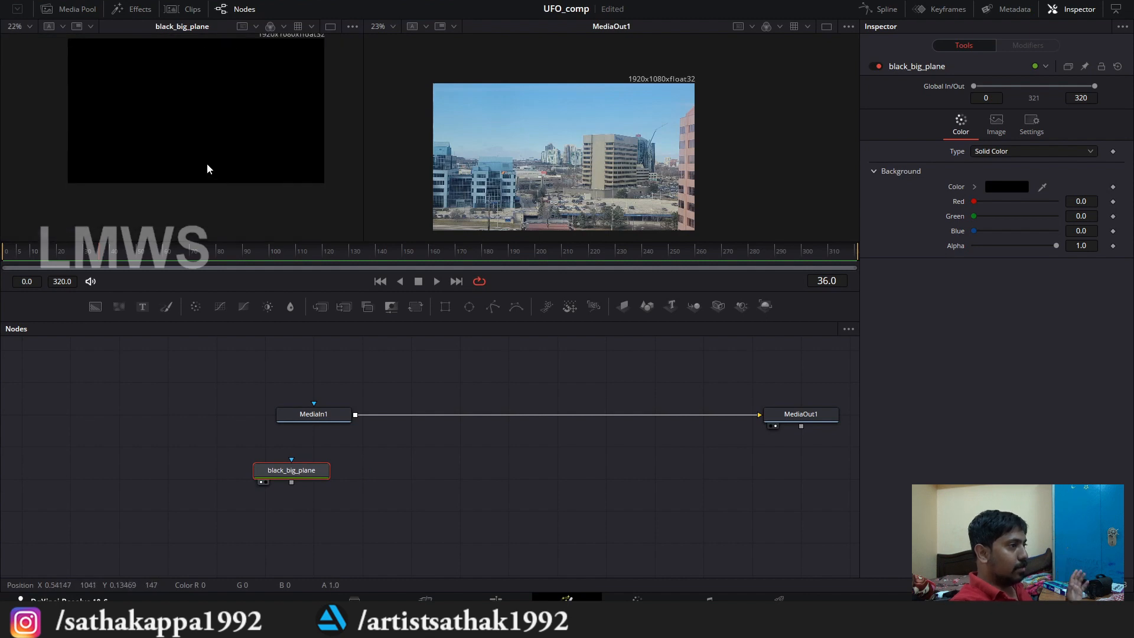
{"action": "scroll", "coordinate": [207, 164], "scroll_direction": "down", "scroll_amount": 2}
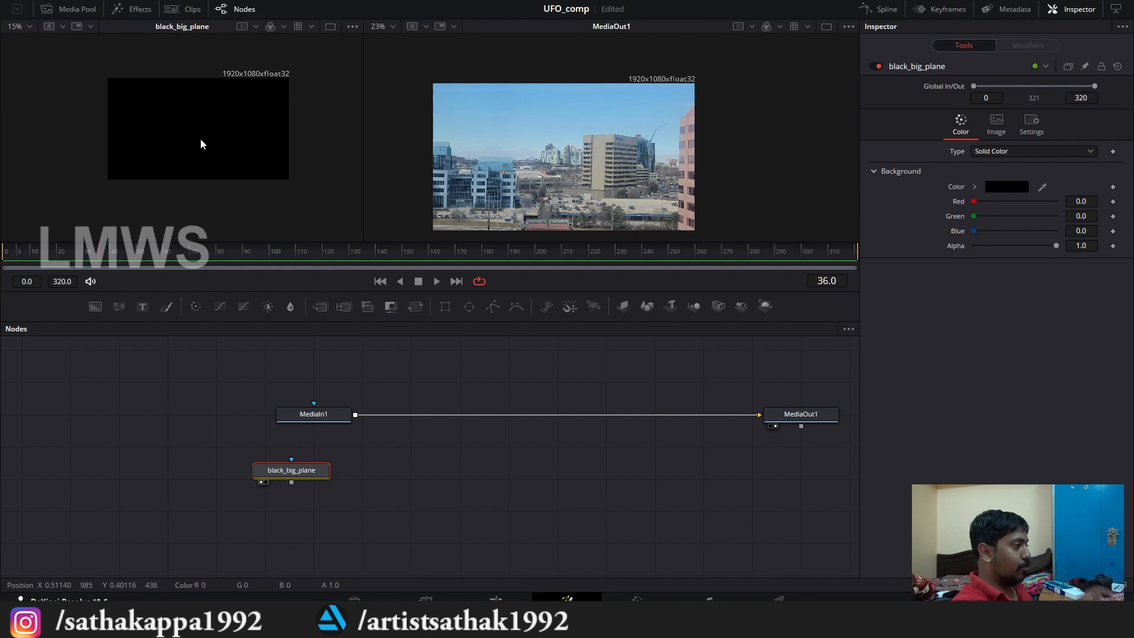
{"action": "scroll", "coordinate": [352, 413], "scroll_direction": "up", "scroll_amount": 3}
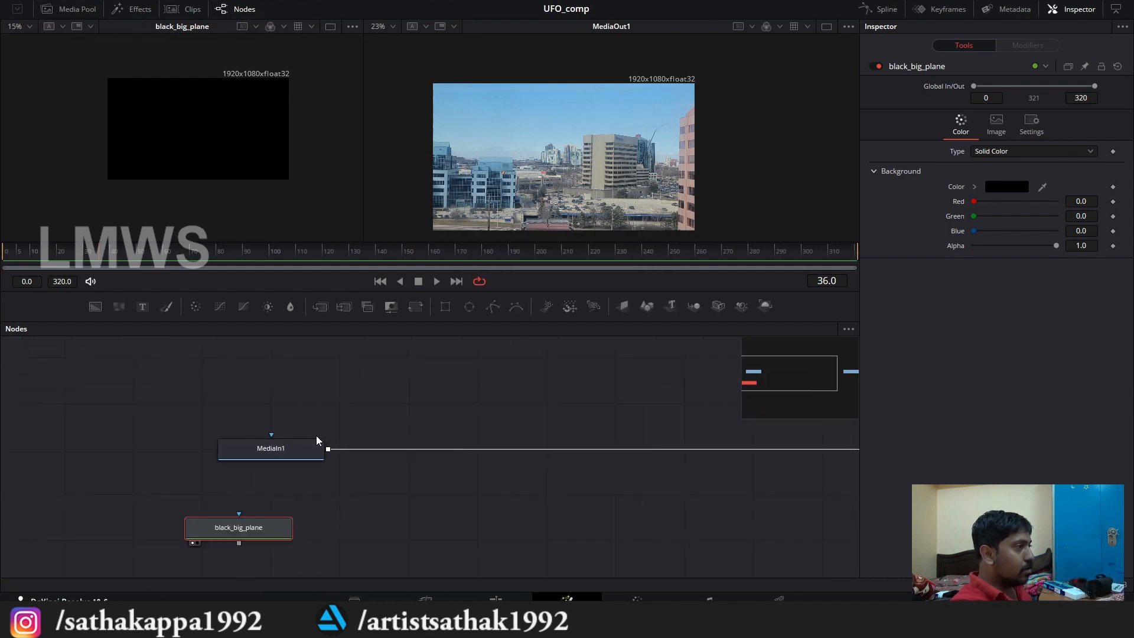
Step: Play part of the city footage to review its motion and return the playhead to frame 0
{"action": "left_click", "coordinate": [394, 413]}
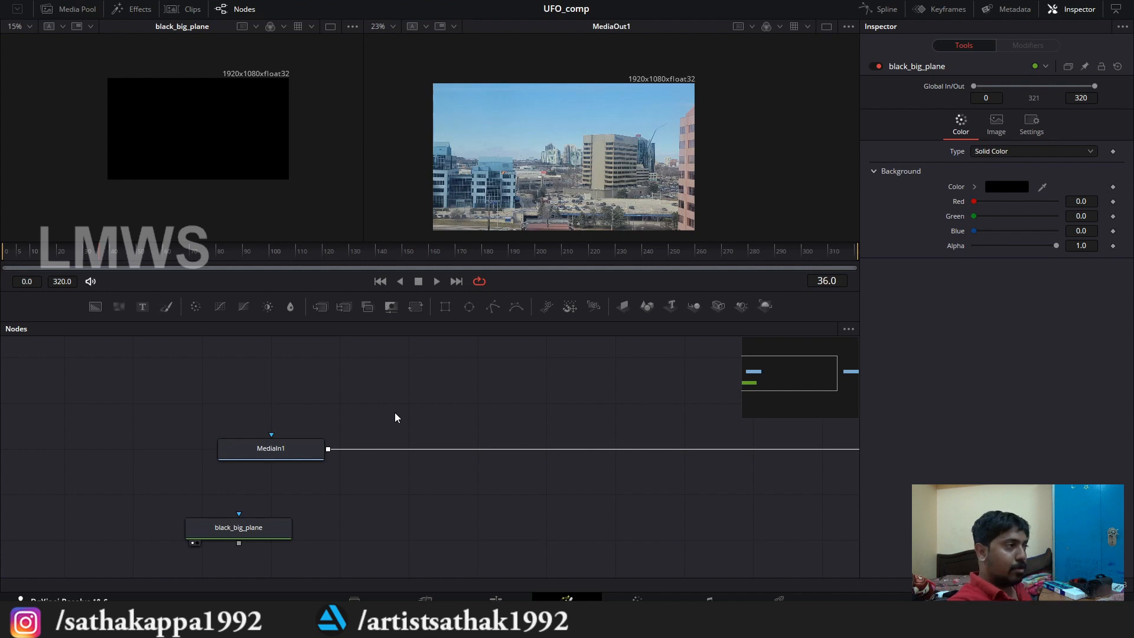
{"action": "key", "text": "space"}
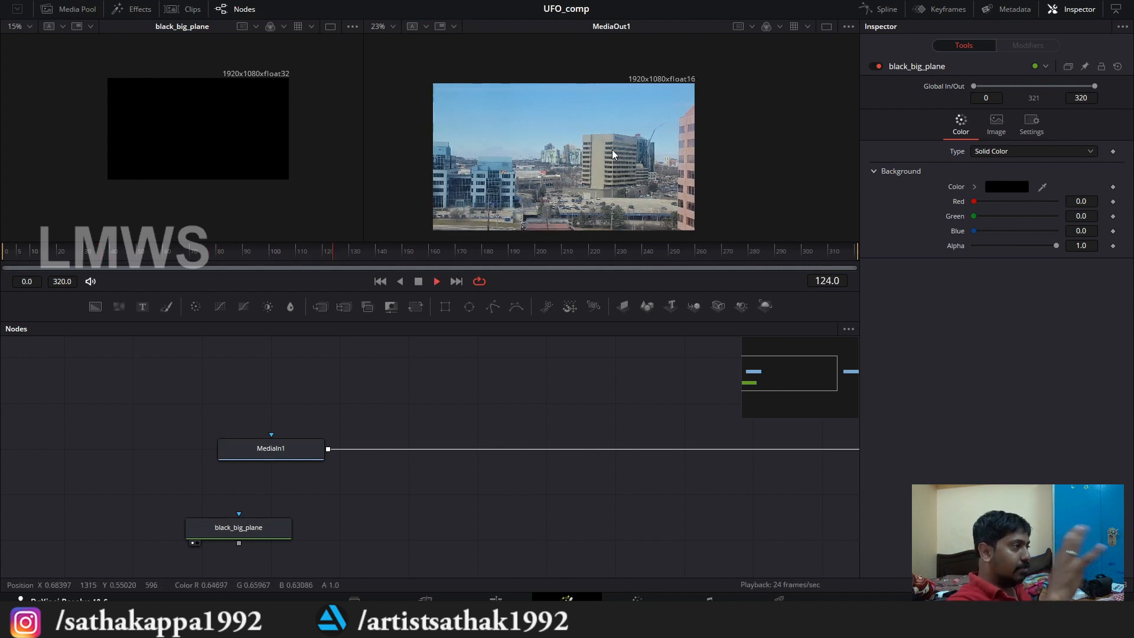
{"action": "key", "text": "space"}
{"action": "left_click_drag", "start_coordinate": [317, 256], "coordinate": [2, 253]}
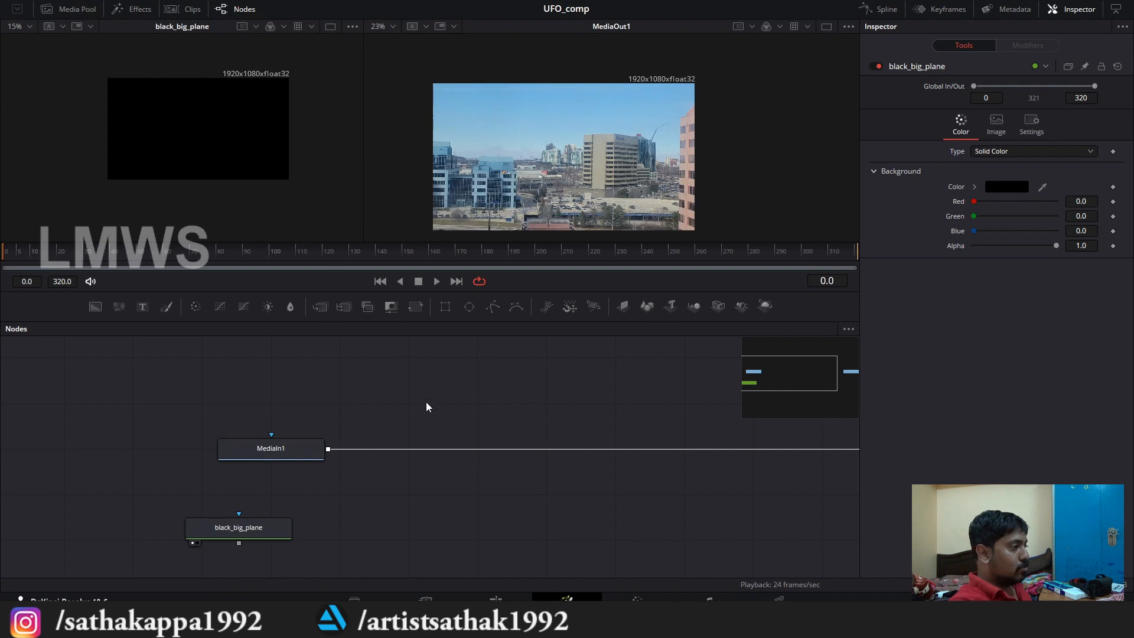
Step: Rename the MediaIn1 node as maijn_footage and shift it farther away from MediaOut1 in the node graph
{"action": "left_click_drag", "start_coordinate": [295, 447], "coordinate": [253, 453]}
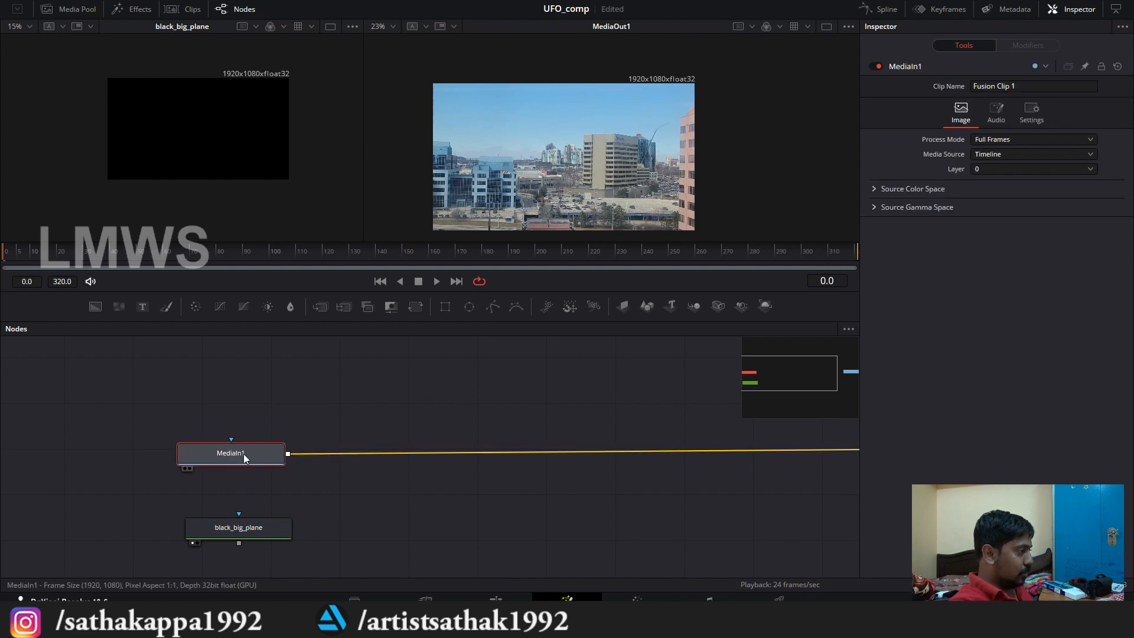
{"action": "key", "text": "F2"}
{"action": "type", "text": "maijn_footag"}
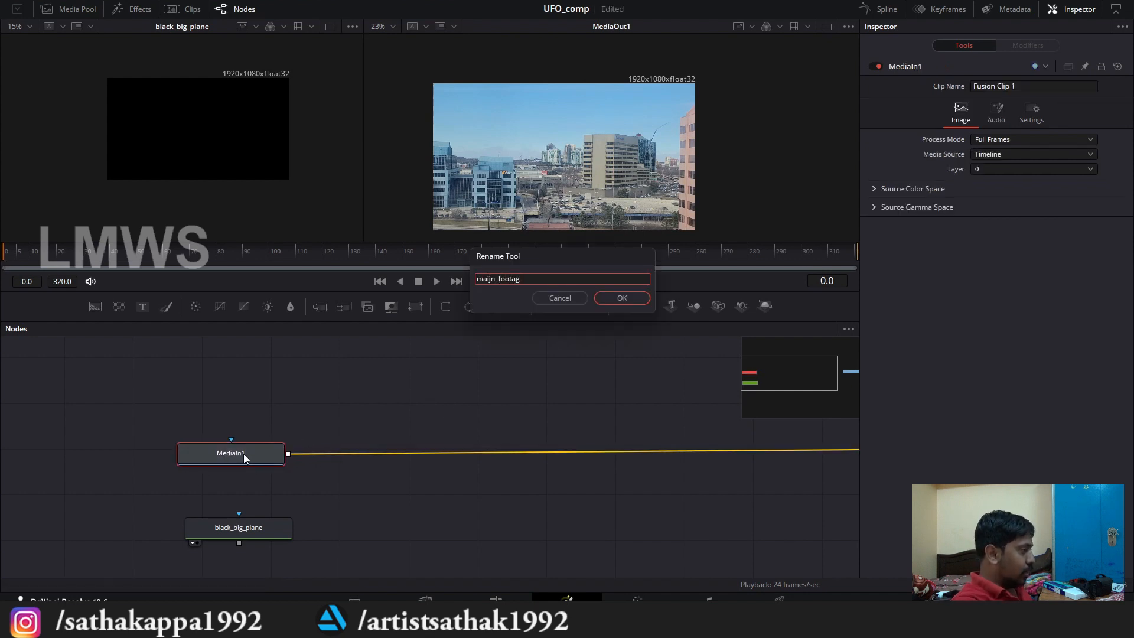
{"action": "type", "text": "e"}
{"action": "key", "text": "Return"}
{"action": "left_click_drag", "start_coordinate": [232, 446], "coordinate": [219, 440]}
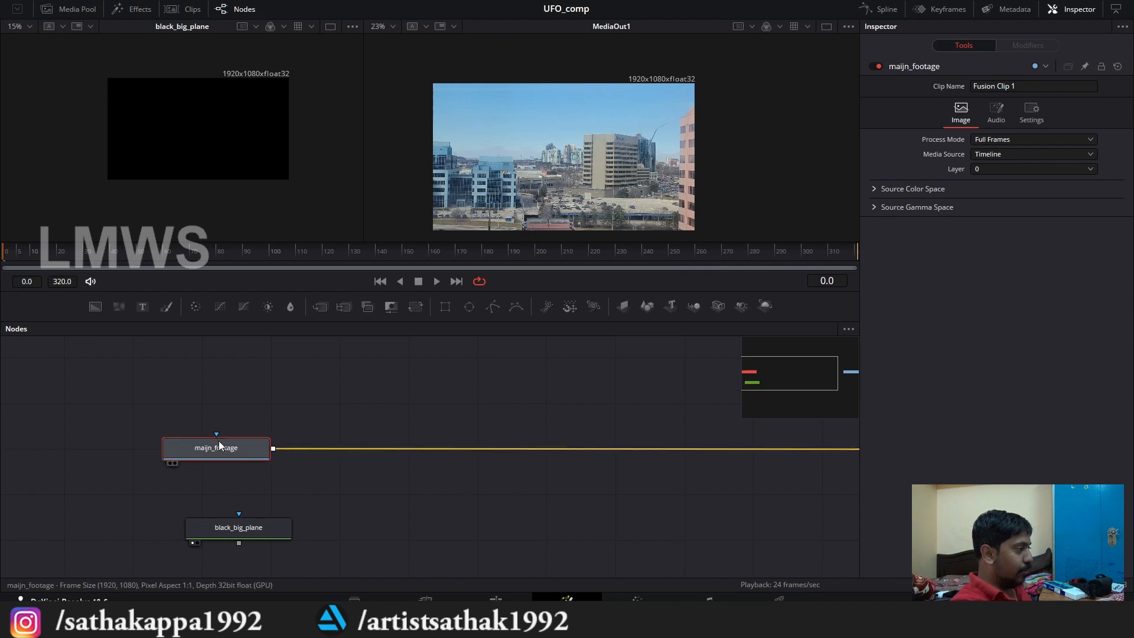
Step: Move the black_big_plane node well below and to one side of the footage node
{"action": "left_click", "coordinate": [287, 535]}
{"action": "left_click_drag", "start_coordinate": [241, 535], "coordinate": [84, 565]}
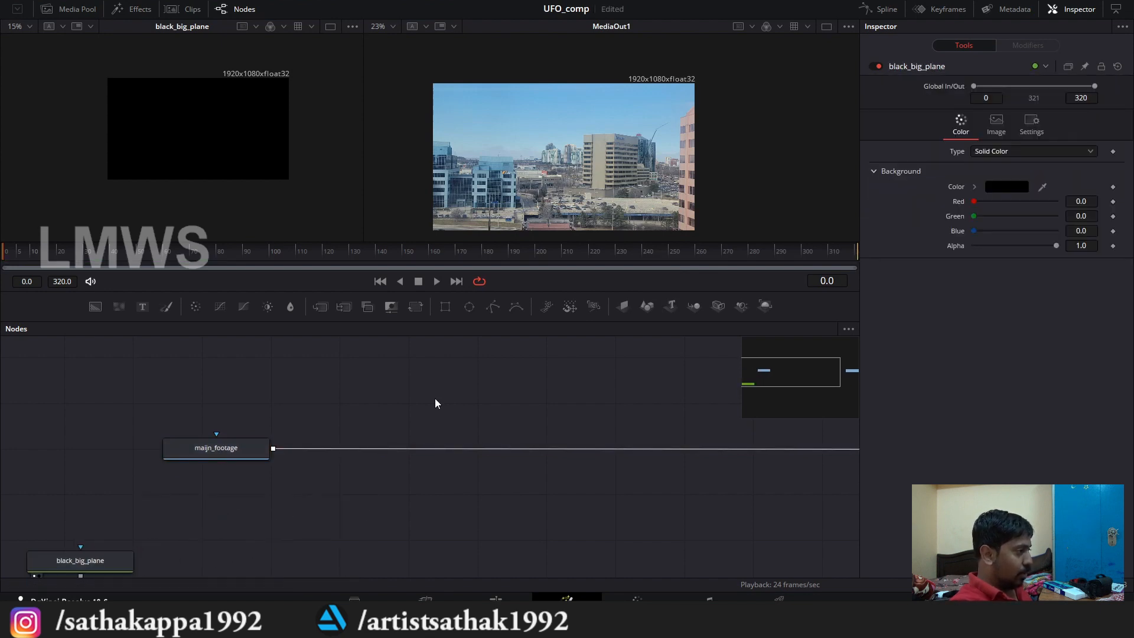
{"action": "key", "text": "shift+space"}
{"action": "left_click", "coordinate": [393, 533]}
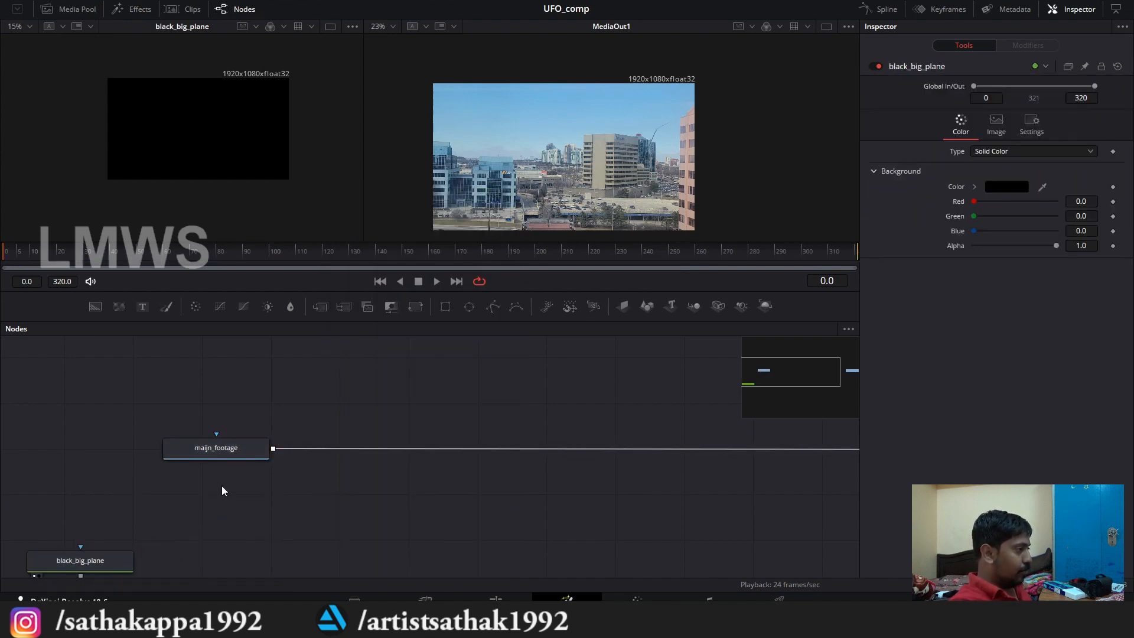
Step: Correct the footage node's misspelled name to main_footage
{"action": "left_click", "coordinate": [229, 447]}
{"action": "key", "text": "F2"}
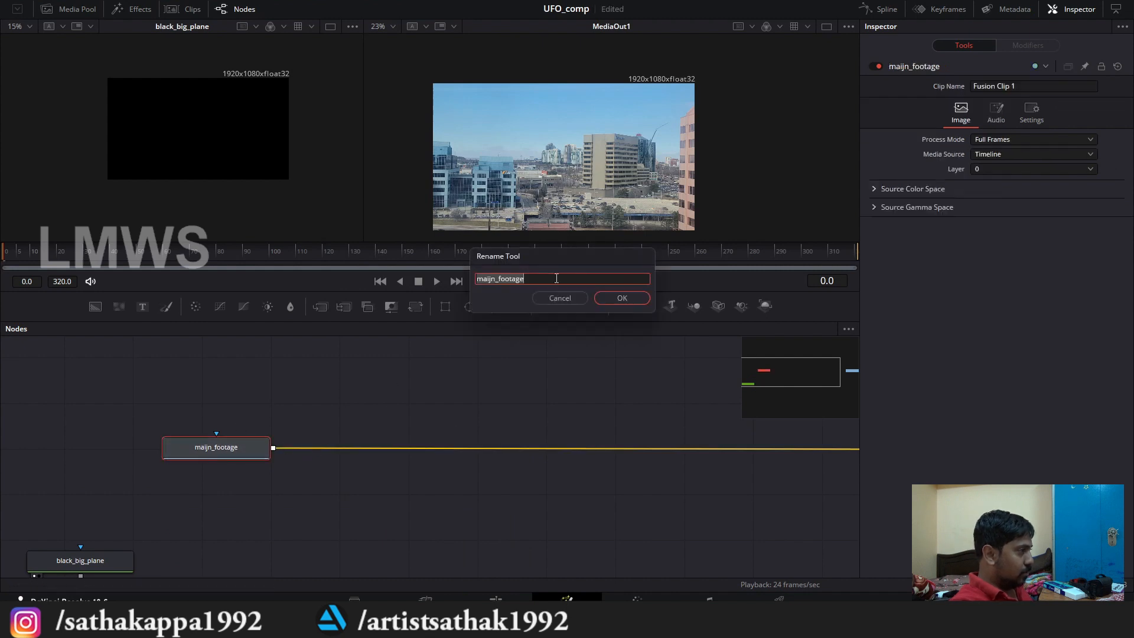
{"action": "left_click", "coordinate": [492, 280]}
{"action": "key", "text": "BackSpace"}
{"action": "key", "text": "Return"}
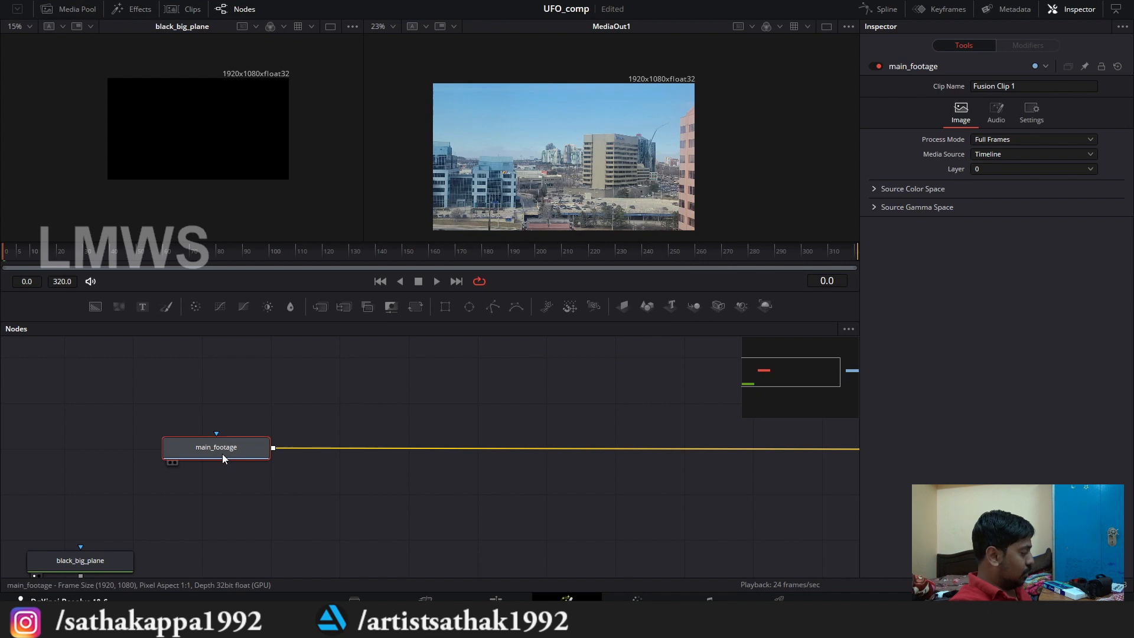
Step: Insert a Tracker node directly after main_footage, ahead of MediaOut1
{"action": "key", "text": "shift+space"}
{"action": "type", "text": "edg"}
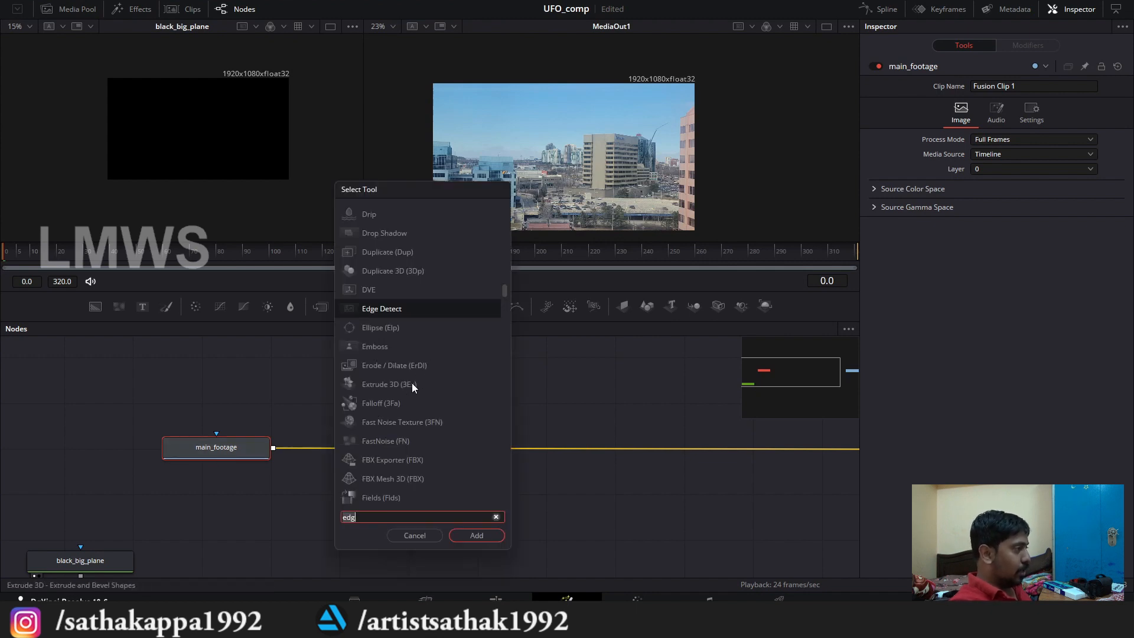
{"action": "key", "text": "BackSpace"}
{"action": "key", "text": "BackSpace"}
{"action": "key", "text": "BackSpace"}
{"action": "type", "text": "trackin"}
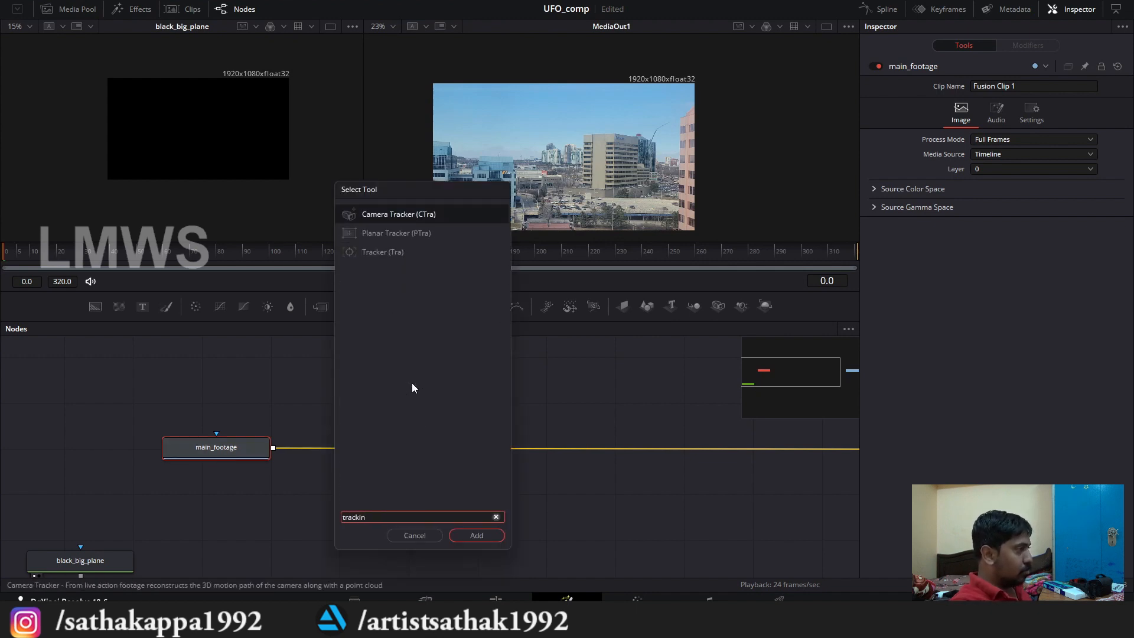
{"action": "key", "text": "Down"}
{"action": "key", "text": "Down"}
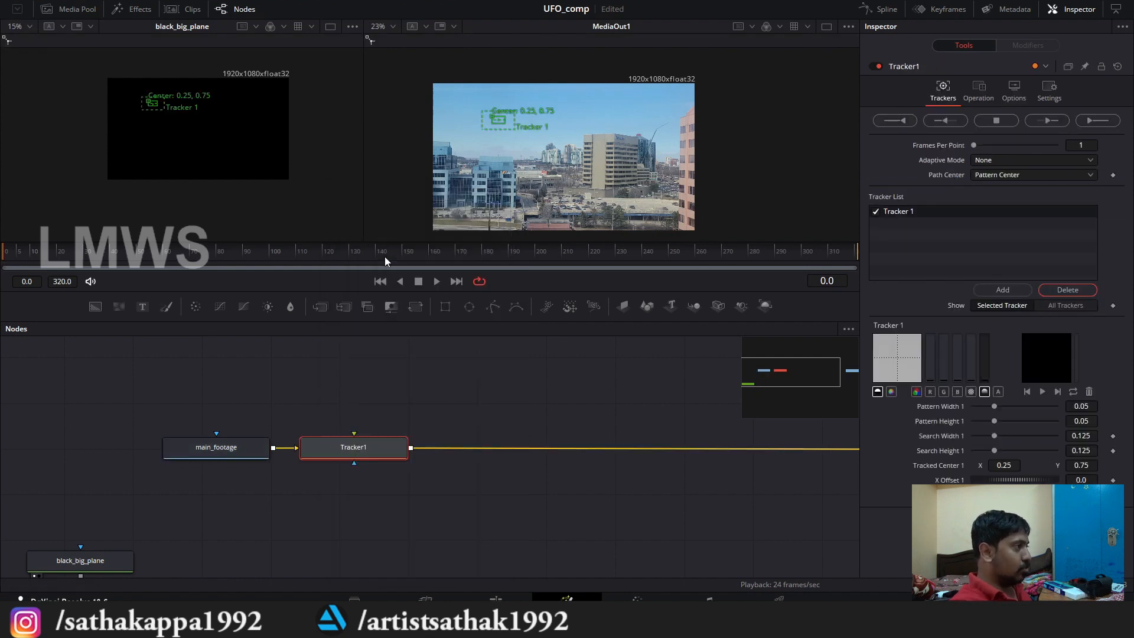
Step: Move the Tracker 1 pattern from the open sky toward the distant high-rise cluster in the footage
{"action": "scroll", "coordinate": [469, 92], "scroll_direction": "up", "scroll_amount": 5}
{"action": "scroll", "coordinate": [479, 118], "scroll_direction": "down", "scroll_amount": 1}
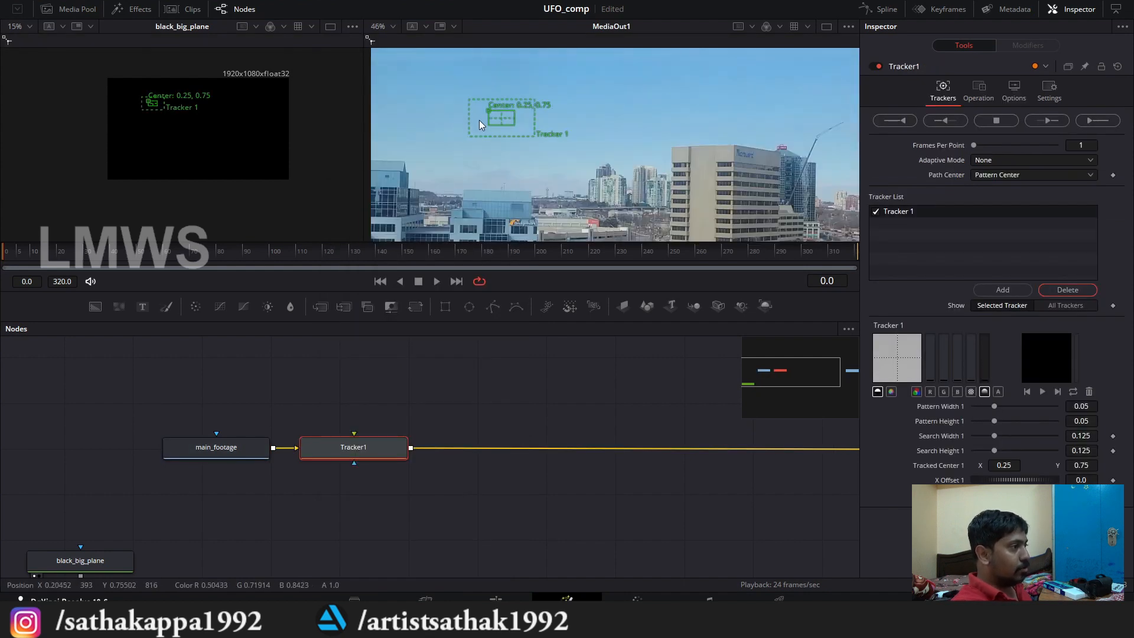
{"action": "scroll", "coordinate": [607, 164], "scroll_direction": "up", "scroll_amount": 1}
{"action": "scroll", "coordinate": [590, 175], "scroll_direction": "up", "scroll_amount": 3}
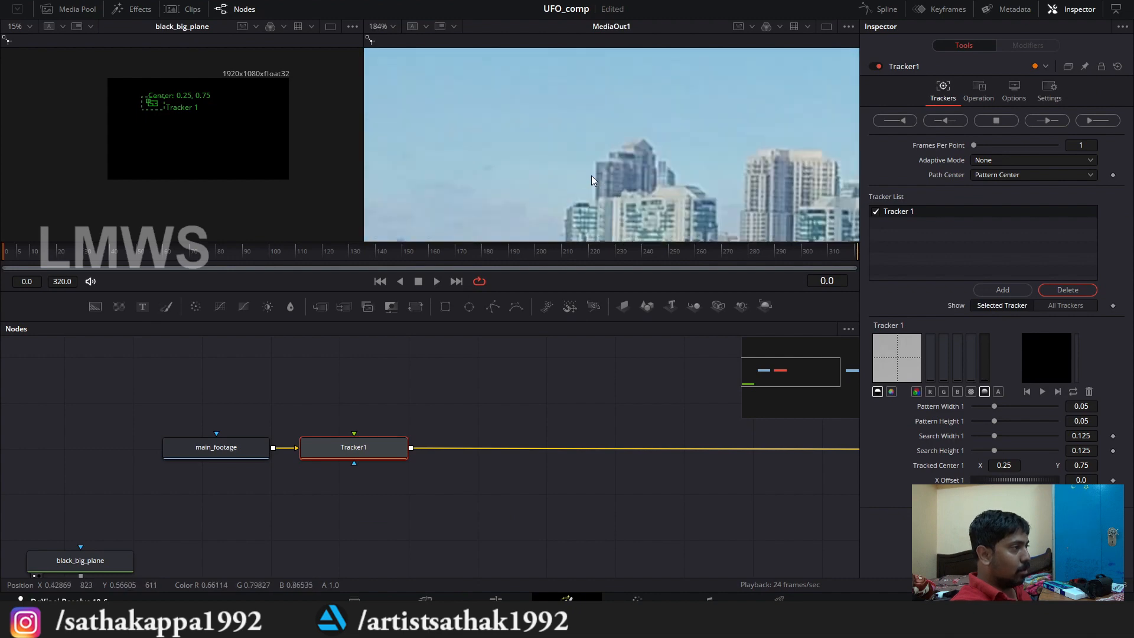
{"action": "scroll", "coordinate": [618, 172], "scroll_direction": "down", "scroll_amount": 1}
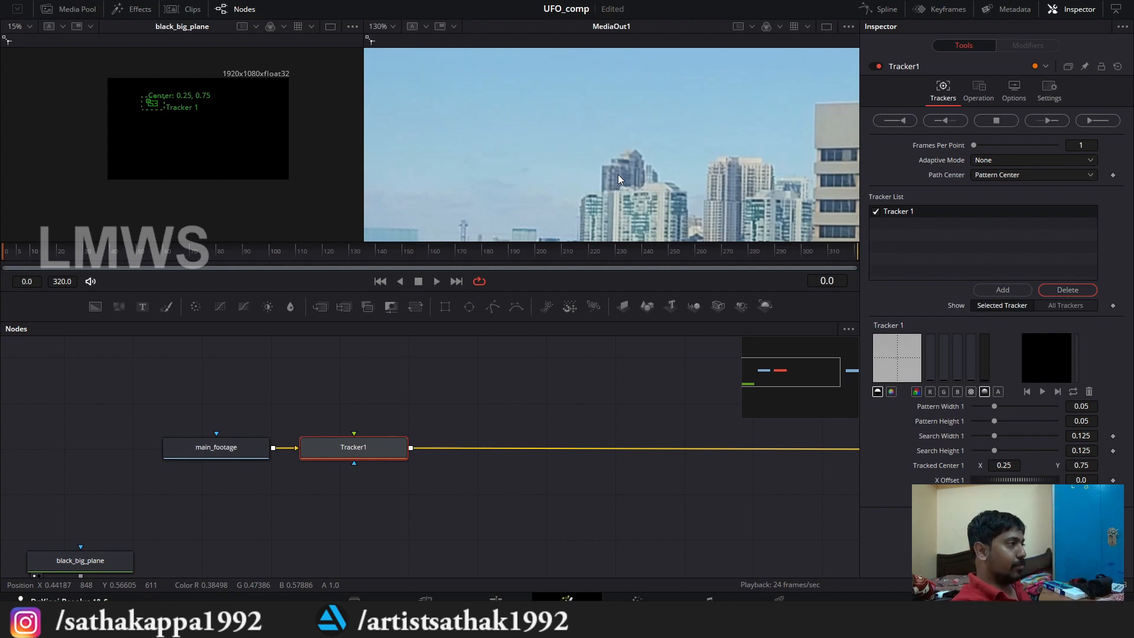
{"action": "scroll", "coordinate": [520, 184], "scroll_direction": "down", "scroll_amount": 4}
{"action": "scroll", "coordinate": [454, 142], "scroll_direction": "up", "scroll_amount": 5}
{"action": "scroll", "coordinate": [469, 132], "scroll_direction": "down", "scroll_amount": 2}
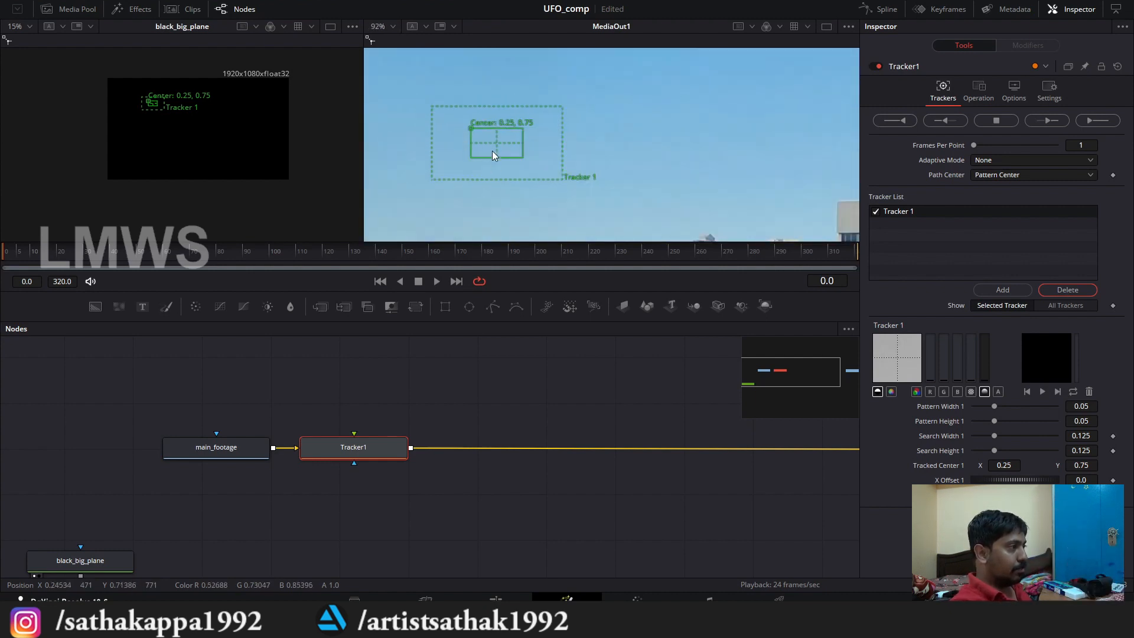
{"action": "left_click_drag", "start_coordinate": [470, 129], "coordinate": [633, 194]}
{"action": "scroll", "coordinate": [448, 98], "scroll_direction": "down", "scroll_amount": 3}
{"action": "scroll", "coordinate": [551, 165], "scroll_direction": "up", "scroll_amount": 2}
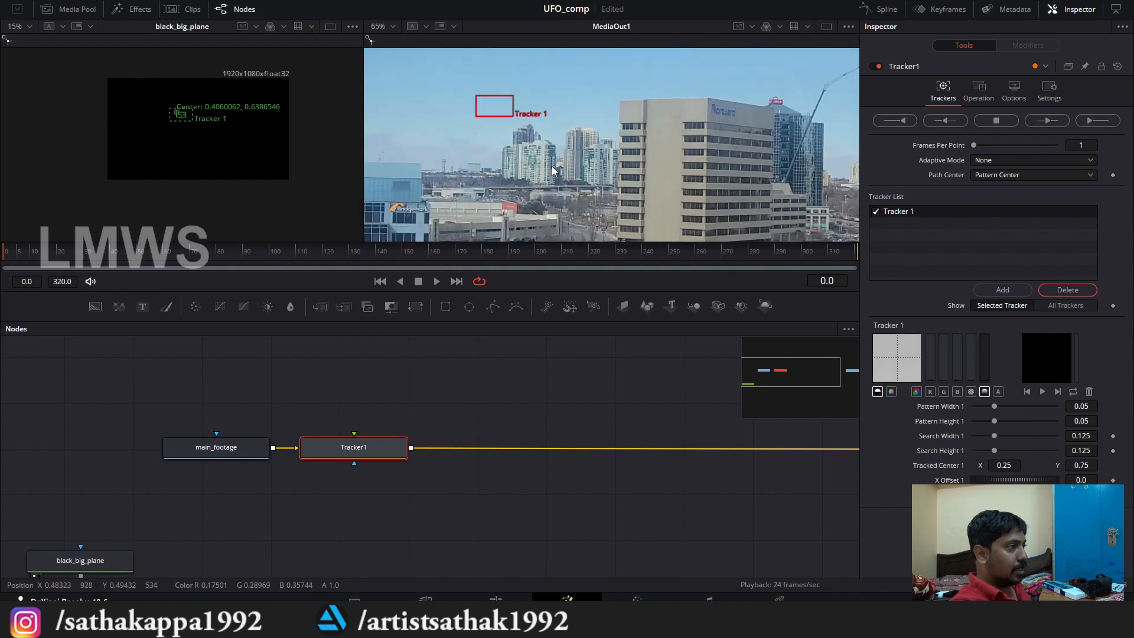
Step: Place the tracker pattern on the distant tower's rooftop, with pattern width 0.016236 and height 0.020281, and tighten its search area
{"action": "scroll", "coordinate": [490, 85], "scroll_direction": "up", "scroll_amount": 1}
{"action": "left_click_drag", "start_coordinate": [521, 130], "coordinate": [604, 200]}
{"action": "scroll", "coordinate": [489, 112], "scroll_direction": "up", "scroll_amount": 3}
{"action": "scroll", "coordinate": [555, 215], "scroll_direction": "up", "scroll_amount": 5}
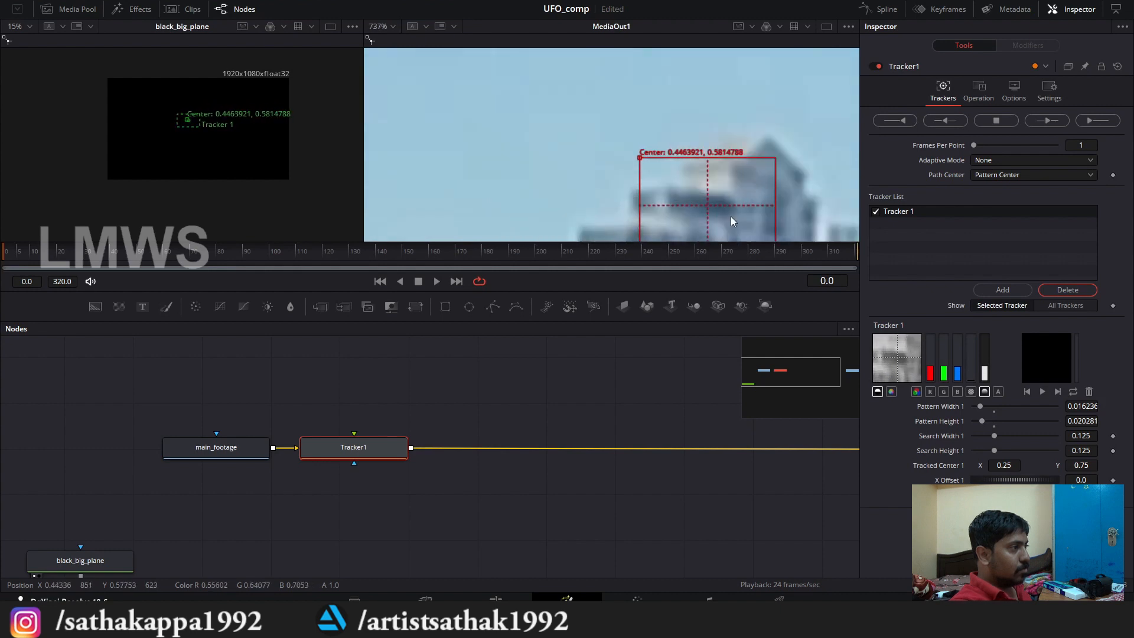
{"action": "left_click_drag", "start_coordinate": [551, 101], "coordinate": [540, 97]}
{"action": "scroll", "coordinate": [484, 93], "scroll_direction": "down", "scroll_amount": 2}
{"action": "scroll", "coordinate": [540, 122], "scroll_direction": "down", "scroll_amount": 8}
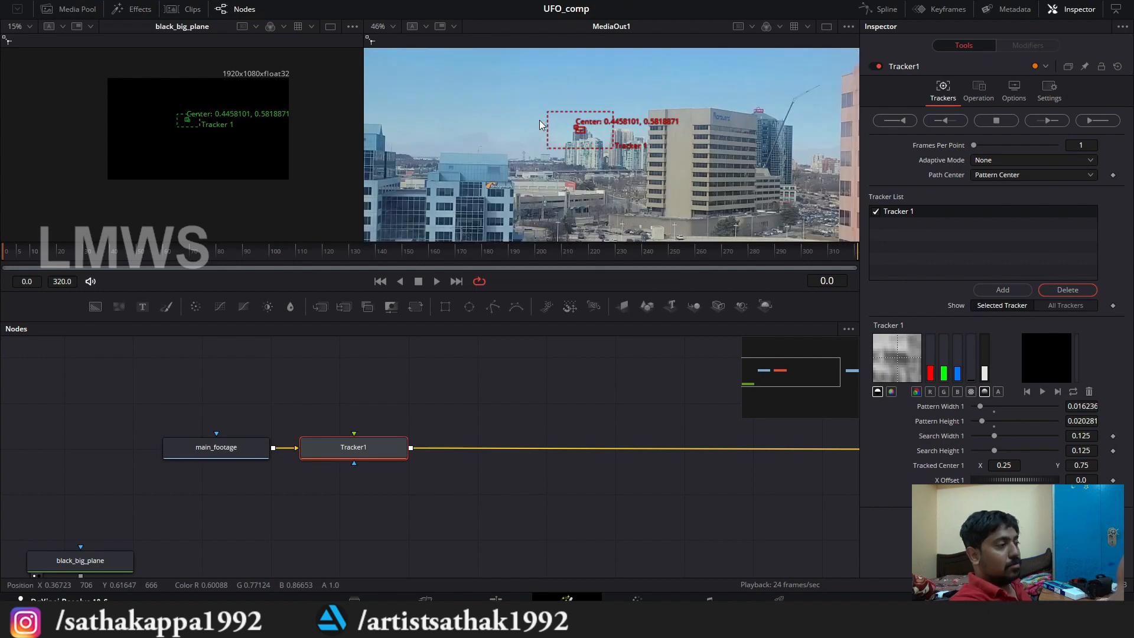
Step: Track the rooftop pattern forward from frame 0 through frame 320
{"action": "left_click", "coordinate": [1100, 120]}
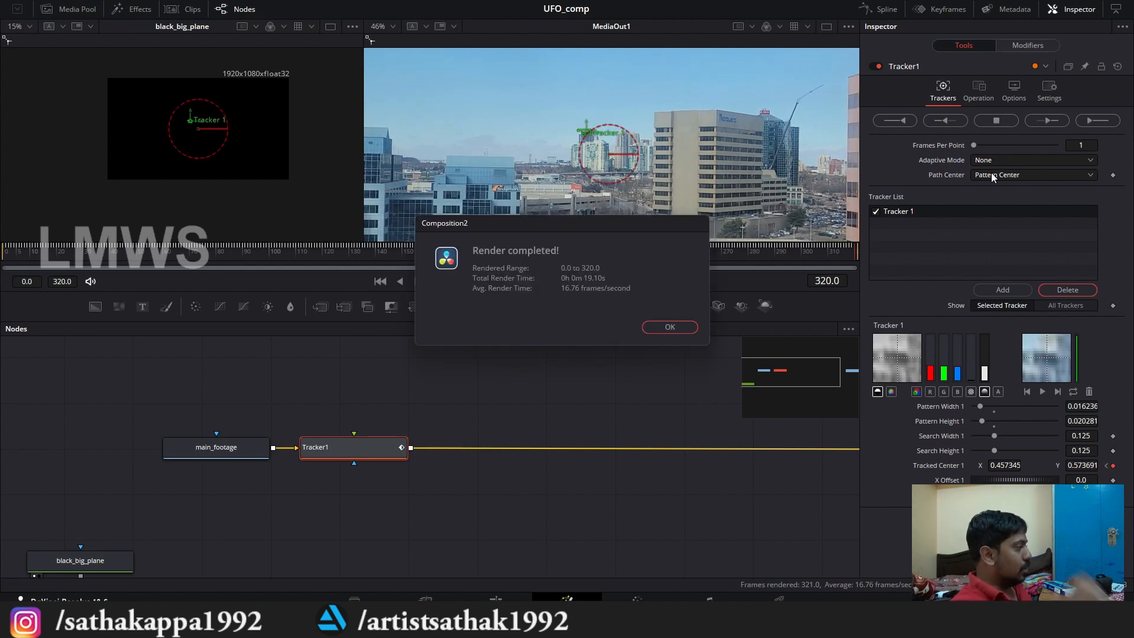
{"action": "left_click", "coordinate": [690, 328]}
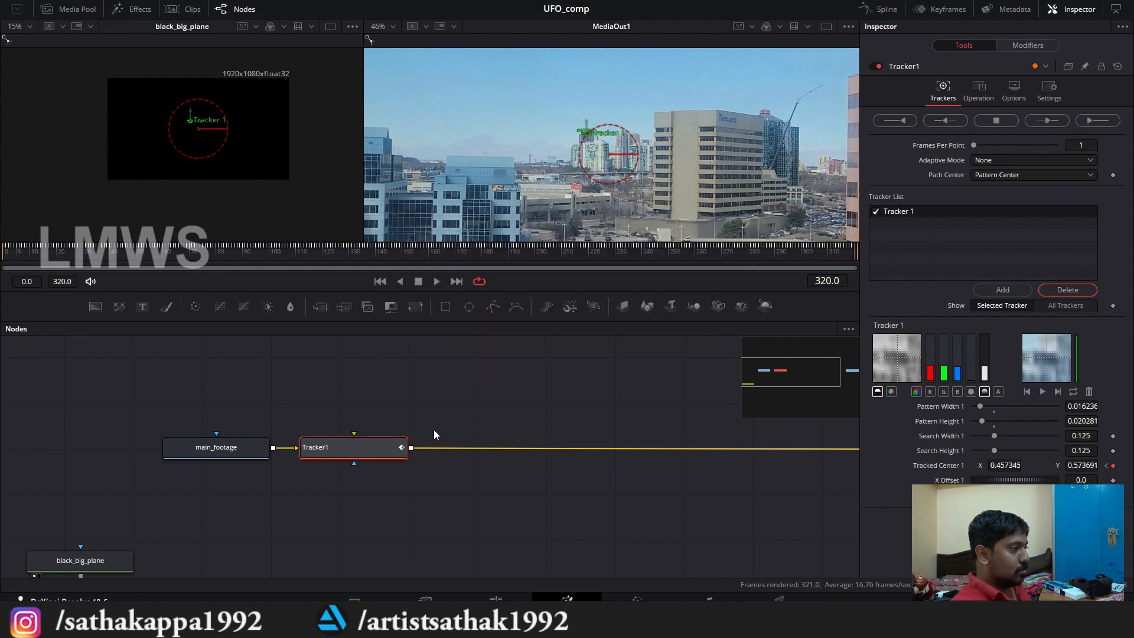
{"action": "scroll", "coordinate": [210, 425], "scroll_direction": "down", "scroll_amount": 3}
{"action": "scroll", "coordinate": [274, 438], "scroll_direction": "up", "scroll_amount": 3}
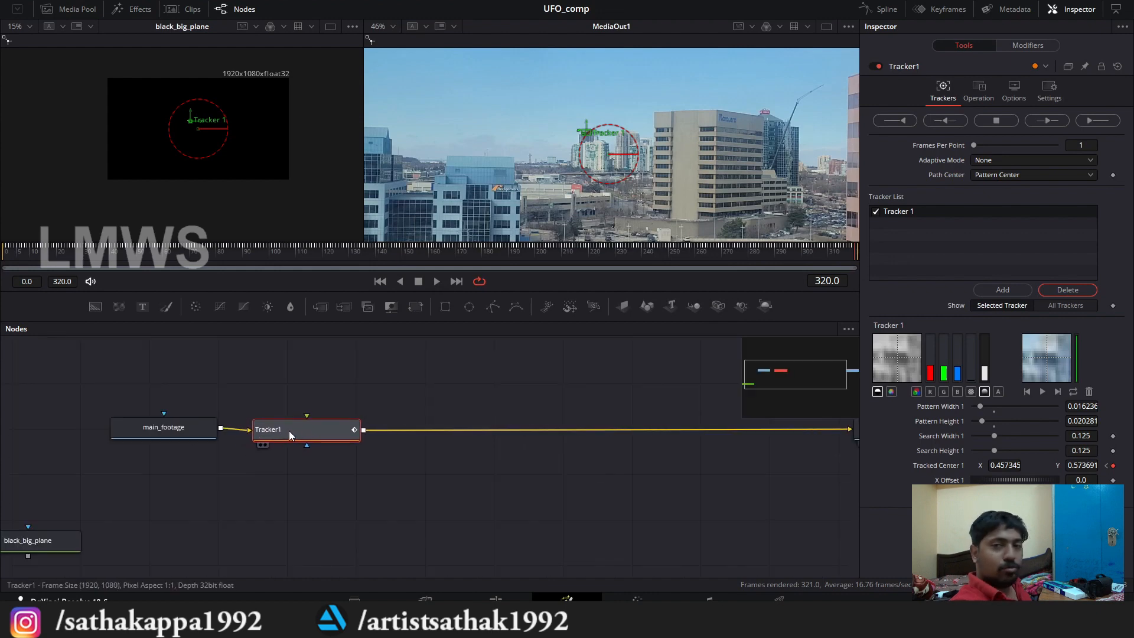
{"action": "scroll", "coordinate": [345, 416], "scroll_direction": "down", "scroll_amount": 3}
{"action": "scroll", "coordinate": [345, 416], "scroll_direction": "up", "scroll_amount": 3}
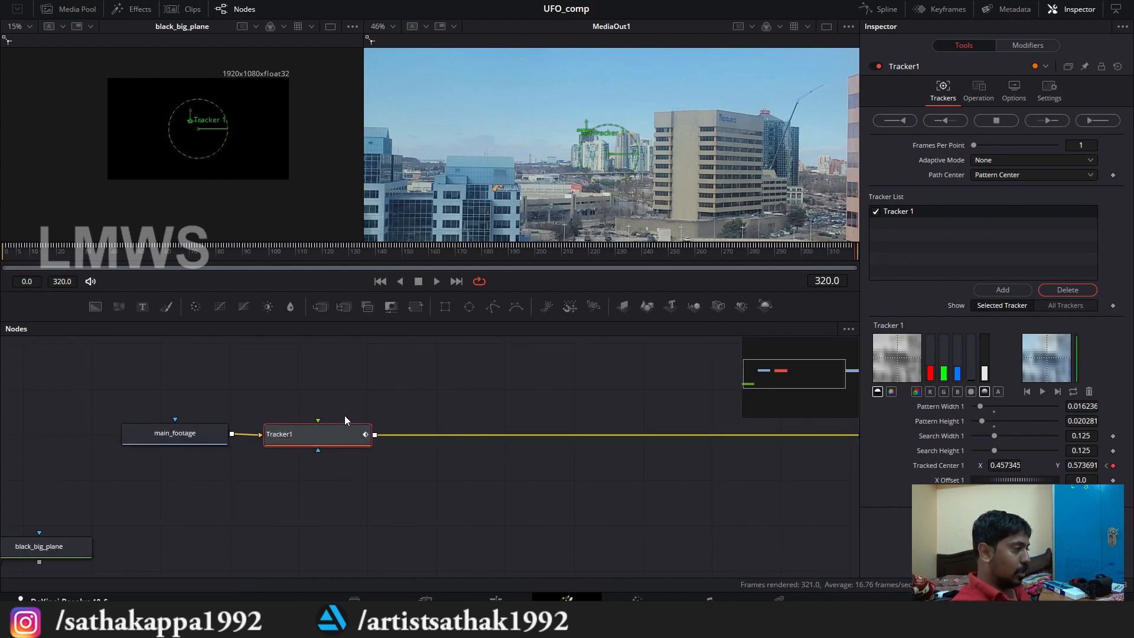
Step: Move the Tracker1 node above the main_footage row to free space beside the footage node
{"action": "left_click", "coordinate": [385, 390]}
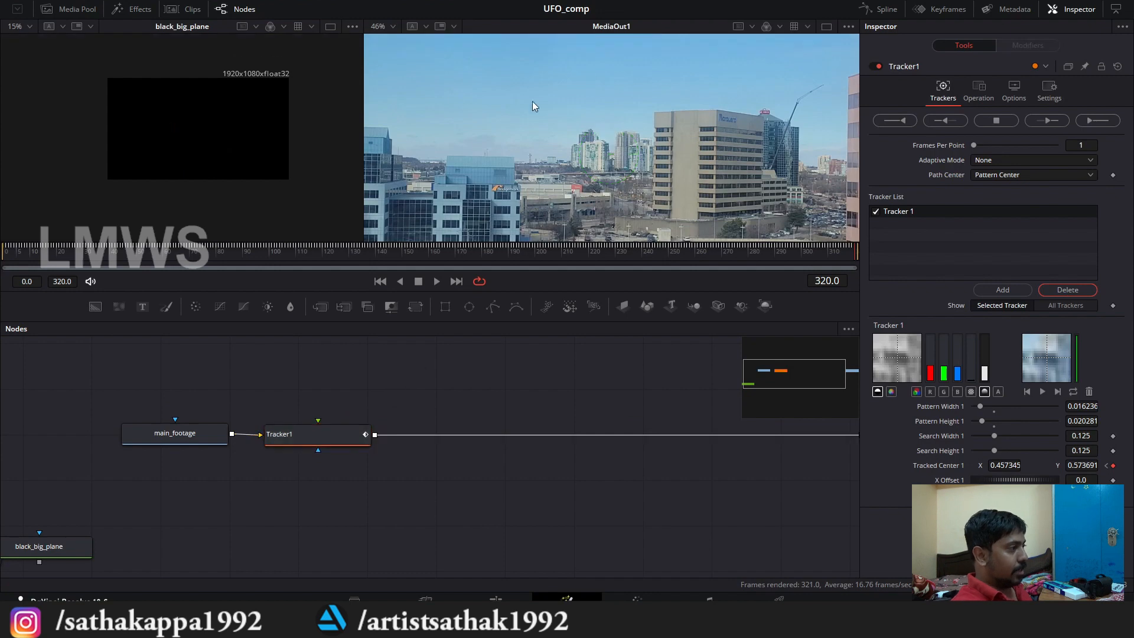
{"action": "scroll", "coordinate": [533, 101], "scroll_direction": "down", "scroll_amount": 2}
{"action": "scroll", "coordinate": [504, 154], "scroll_direction": "up", "scroll_amount": 1}
{"action": "scroll", "coordinate": [442, 83], "scroll_direction": "up", "scroll_amount": 2}
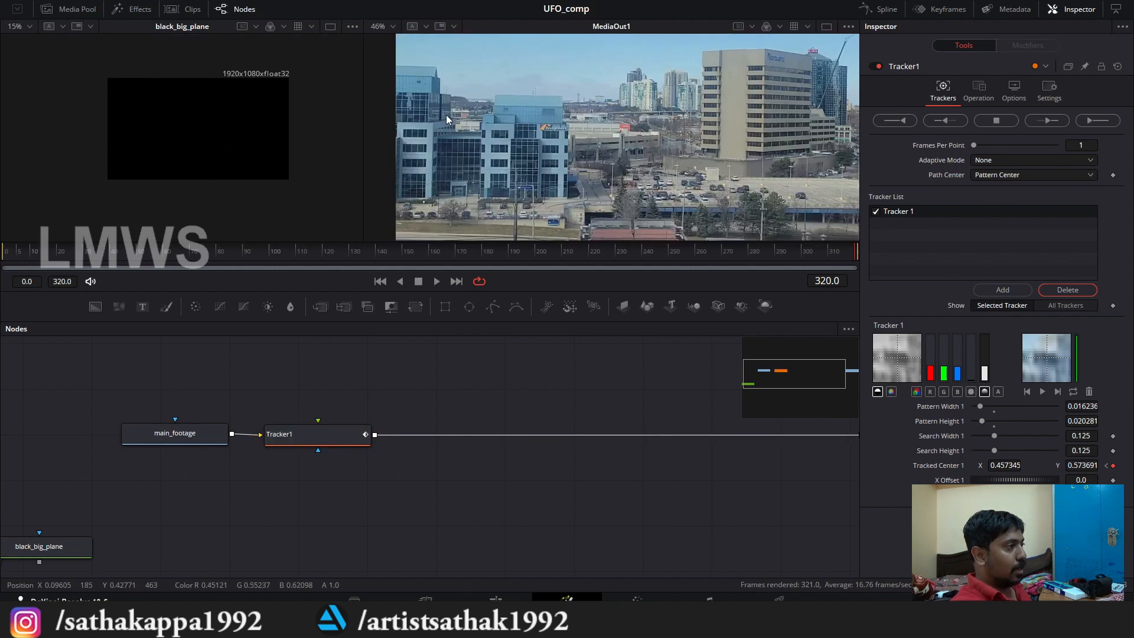
{"action": "scroll", "coordinate": [459, 183], "scroll_direction": "down", "scroll_amount": 2}
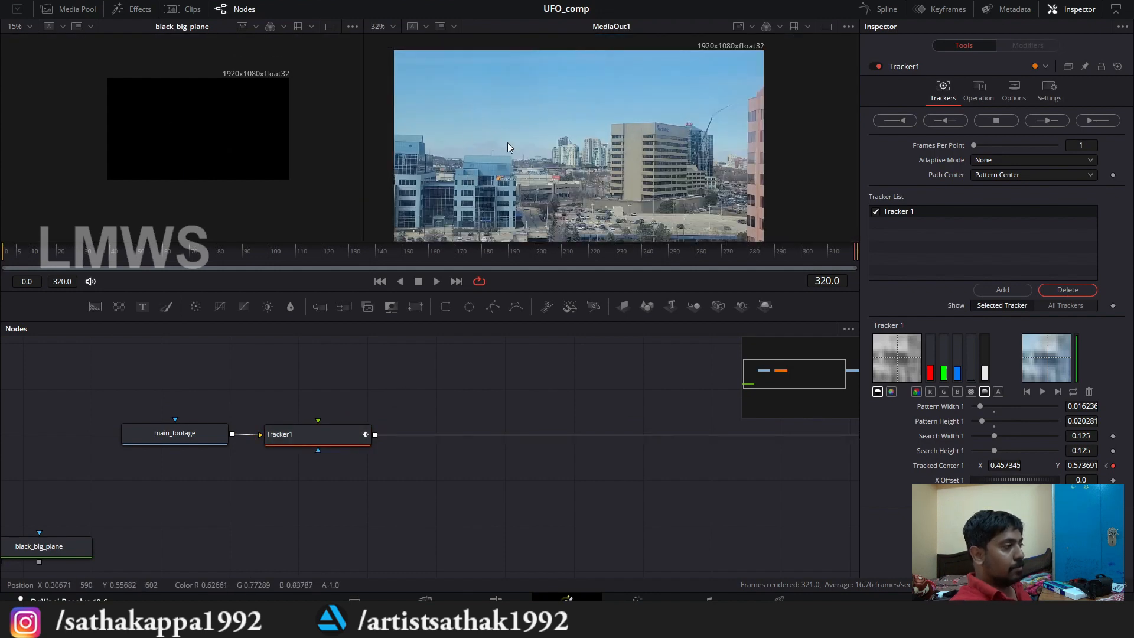
{"action": "scroll", "coordinate": [400, 395], "scroll_direction": "down", "scroll_amount": 4}
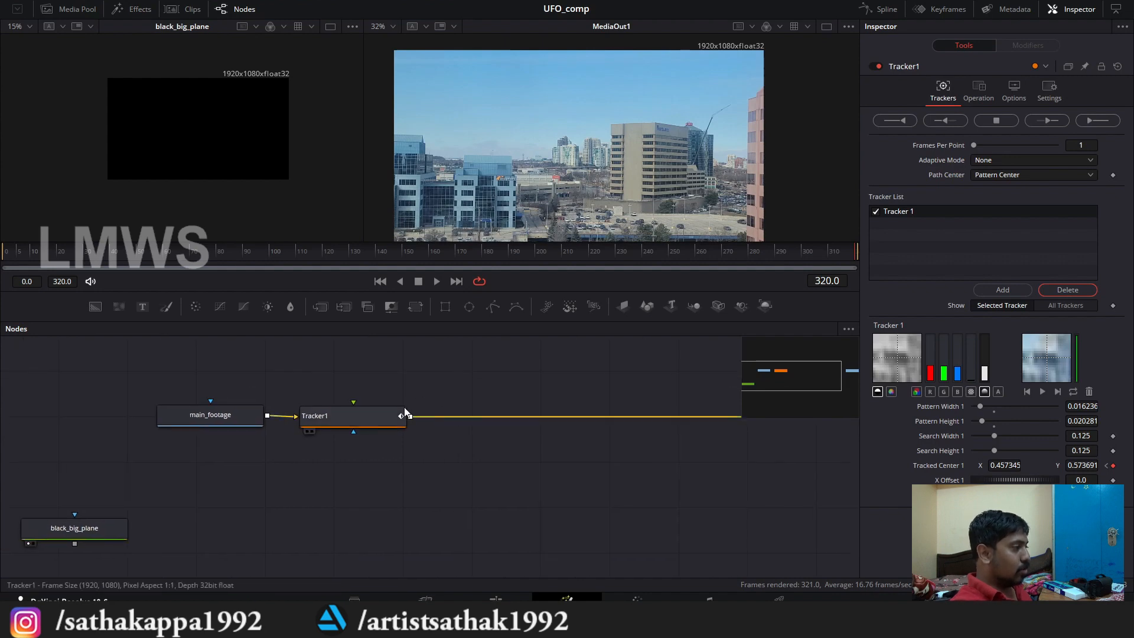
{"action": "left_click", "coordinate": [378, 411]}
{"action": "scroll", "coordinate": [391, 424], "scroll_direction": "up", "scroll_amount": 4}
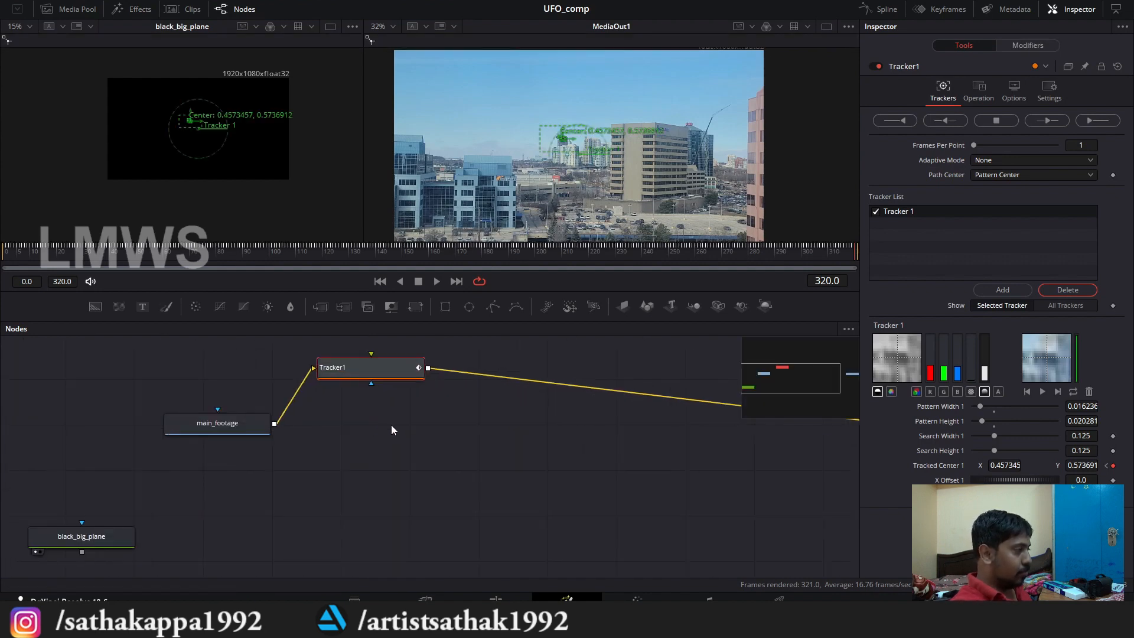
{"action": "left_click", "coordinate": [383, 454]}
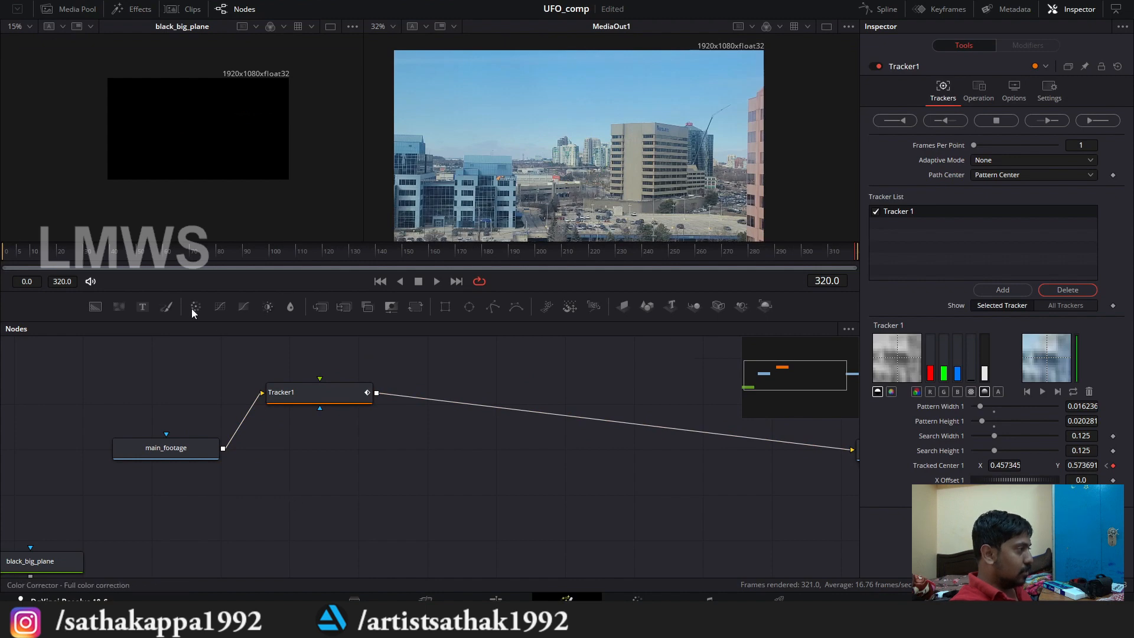
Step: Add a Color Corrector node fed by main_footage and connect its output to MediaOut1 in place of Tracker1
{"action": "left_click_drag", "start_coordinate": [194, 307], "coordinate": [334, 499]}
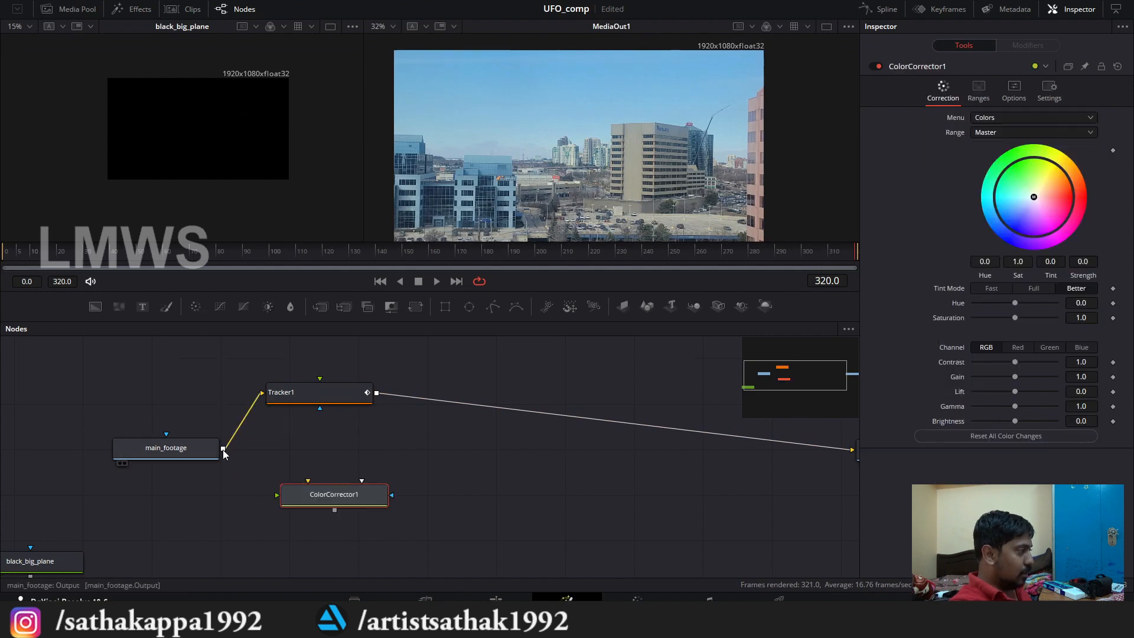
{"action": "left_click_drag", "start_coordinate": [223, 449], "coordinate": [294, 494]}
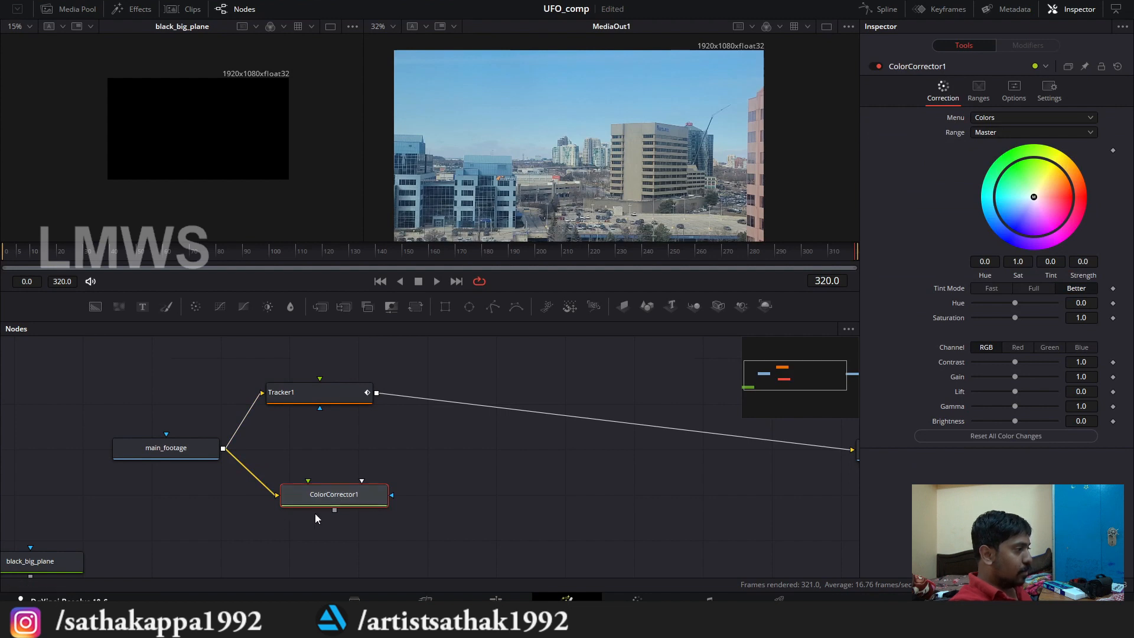
{"action": "key", "text": "ctrl+f"}
{"action": "left_click_drag", "start_coordinate": [310, 506], "coordinate": [566, 473]}
{"action": "left_click_drag", "start_coordinate": [322, 498], "coordinate": [322, 483]}
{"action": "scroll", "coordinate": [308, 478], "scroll_direction": "up", "scroll_amount": 3}
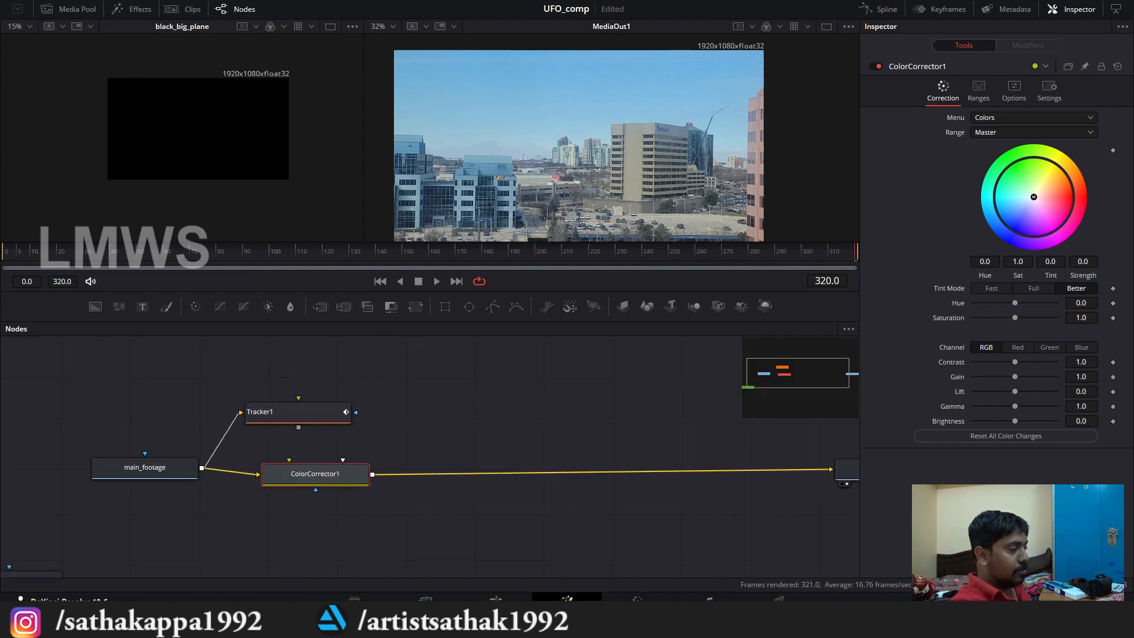
Step: Remove all colour from the footage by setting ColorCorrector1's saturation to 0
{"action": "left_click_drag", "start_coordinate": [1016, 317], "coordinate": [906, 324]}
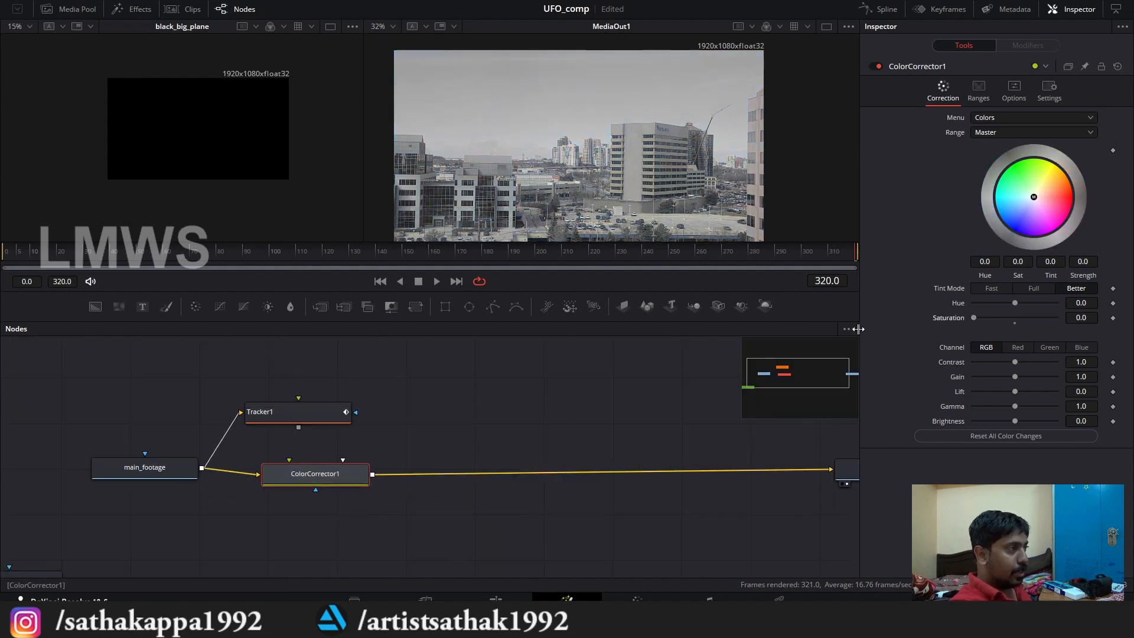
{"action": "left_click", "coordinate": [994, 133]}
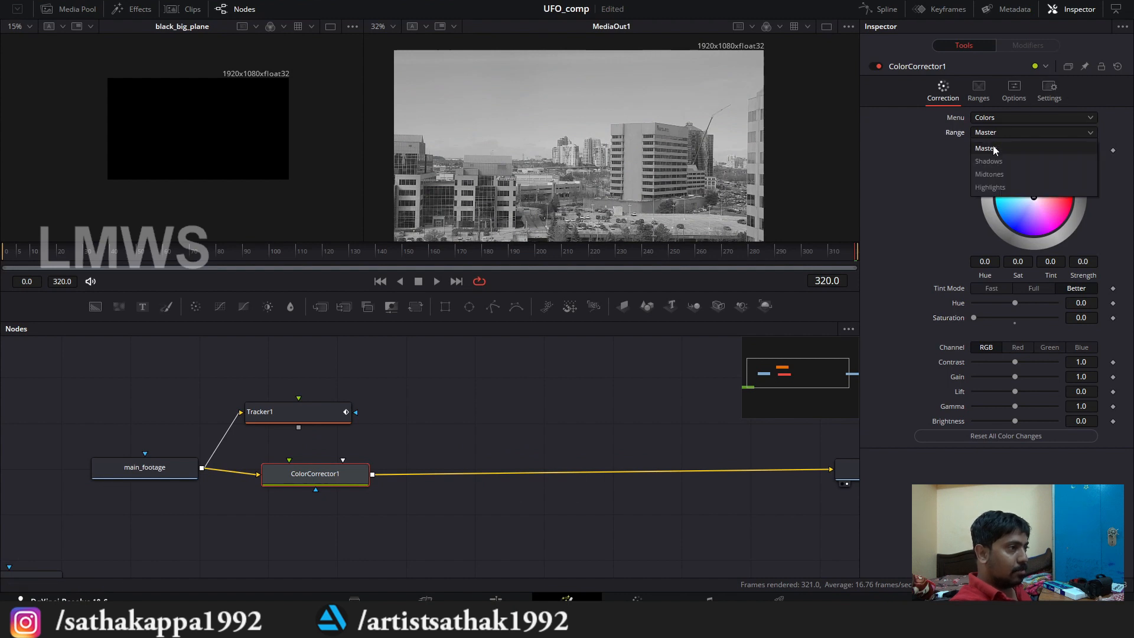
{"action": "left_click", "coordinate": [994, 148]}
{"action": "left_click", "coordinate": [994, 114]}
{"action": "left_click", "coordinate": [995, 113]}
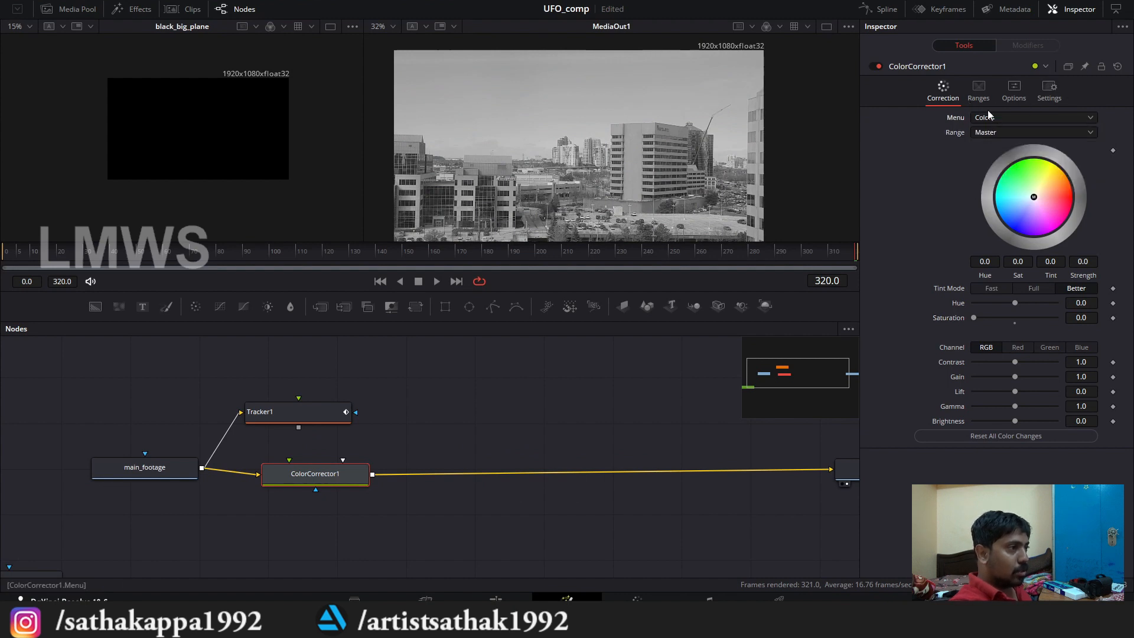
Step: Crush ColorCorrector1's master RGB levels to a hard black-and-white matte, with input low 0.458, mid 0.451379 and high 0.551
{"action": "left_click", "coordinate": [988, 116]}
{"action": "left_click", "coordinate": [998, 146]}
{"action": "left_click_drag", "start_coordinate": [972, 266], "coordinate": [1011, 267]}
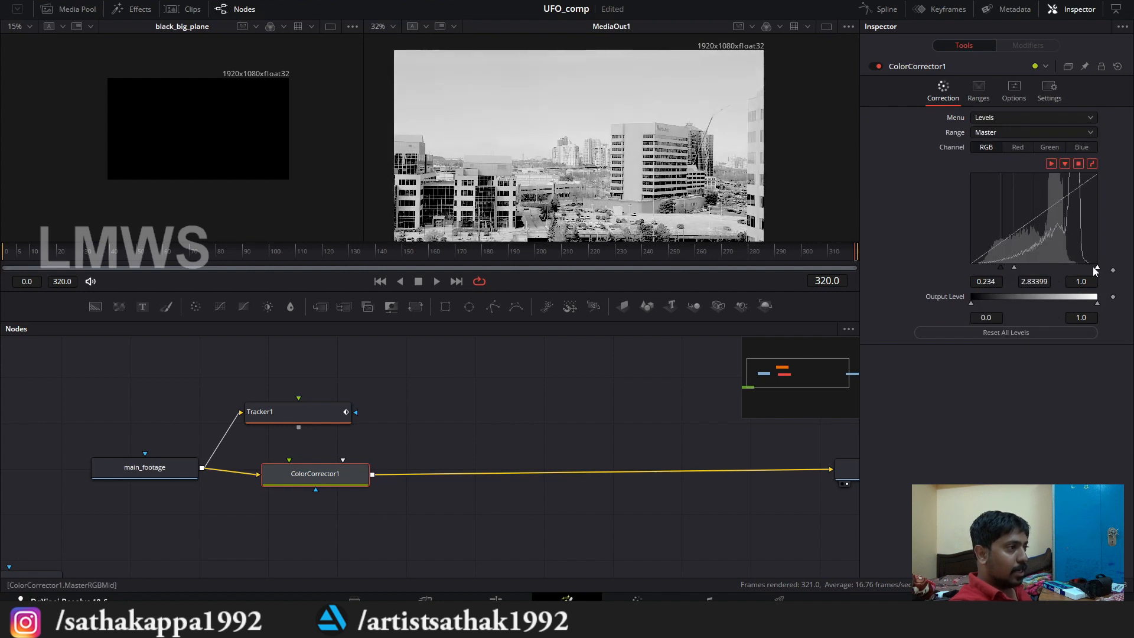
{"action": "left_click_drag", "start_coordinate": [1096, 267], "coordinate": [1031, 274]}
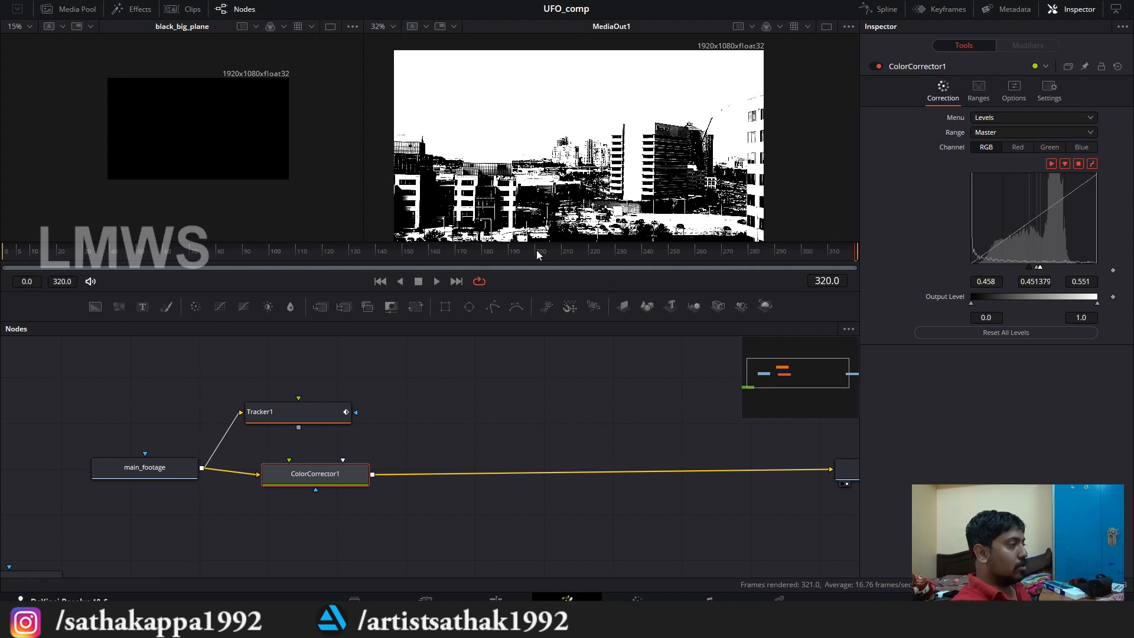
Step: Move the Tracker1, main_footage and ColorCorrector1 nodes up together and place black_big_plane in the free space beneath them
{"action": "scroll", "coordinate": [295, 505], "scroll_direction": "down", "scroll_amount": 2}
{"action": "left_click_drag", "start_coordinate": [295, 505], "coordinate": [405, 466]}
{"action": "left_click_drag", "start_coordinate": [508, 503], "coordinate": [282, 385]}
{"action": "left_click_drag", "start_coordinate": [425, 443], "coordinate": [358, 400]}
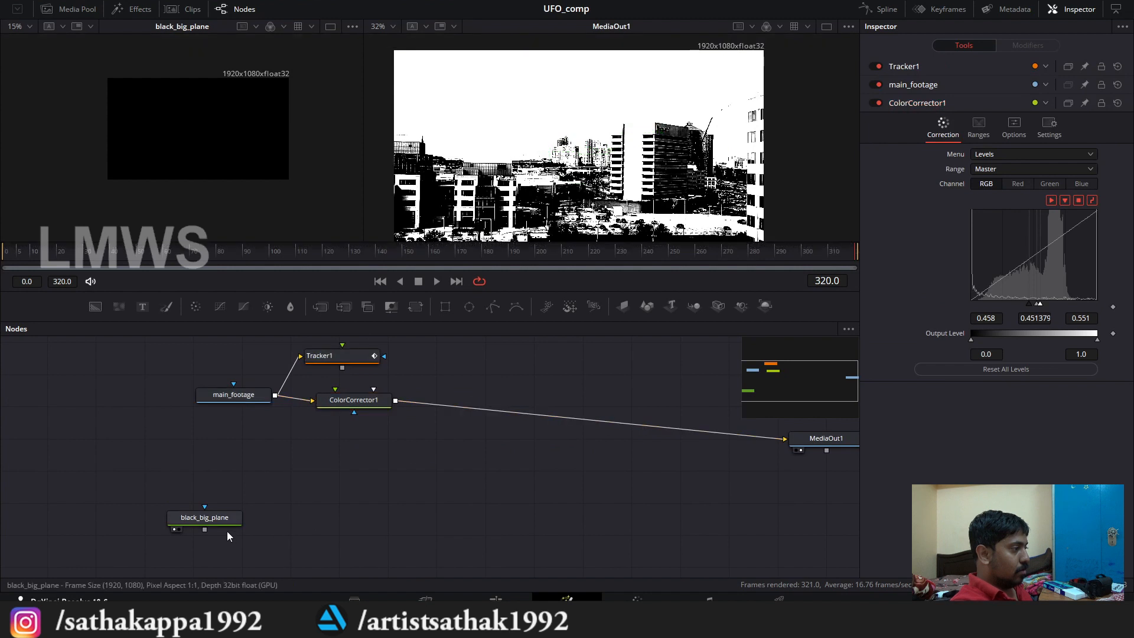
{"action": "left_click_drag", "start_coordinate": [191, 515], "coordinate": [267, 495]}
{"action": "scroll", "coordinate": [291, 481], "scroll_direction": "up", "scroll_amount": 2}
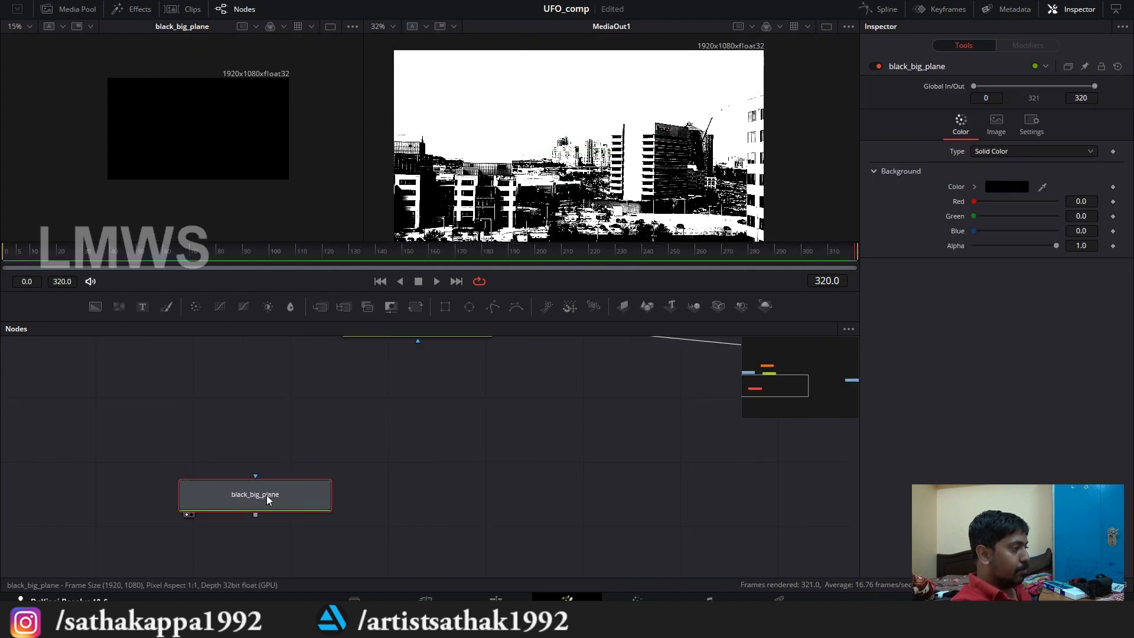
{"action": "scroll", "coordinate": [248, 497], "scroll_direction": "down", "scroll_amount": 1}
{"action": "left_click", "coordinate": [215, 367]}
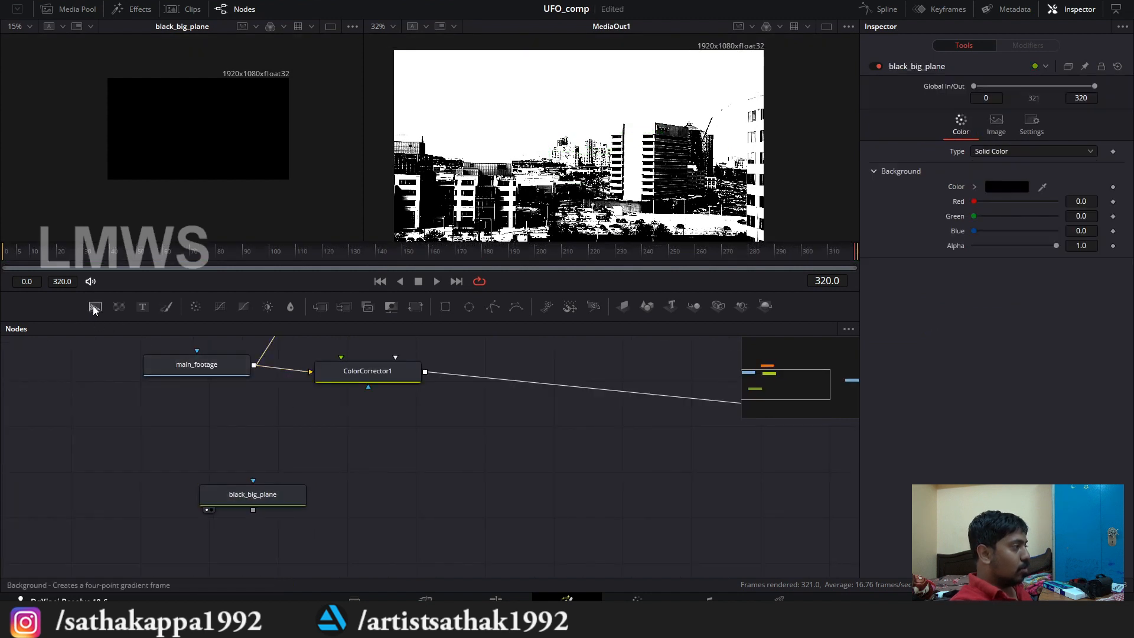
Step: Add a Background node below black_big_plane, rename it empty, preview it in the free viewer and set its alpha to 0
{"action": "left_click_drag", "start_coordinate": [95, 306], "coordinate": [258, 547]}
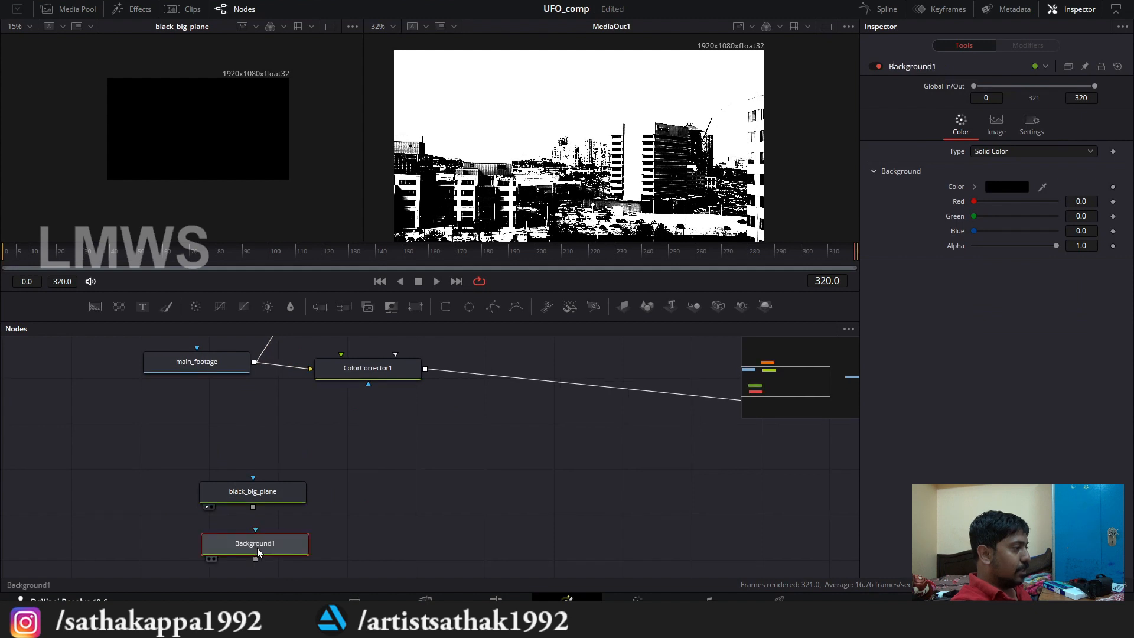
{"action": "key", "text": "F2"}
{"action": "type", "text": "empty"}
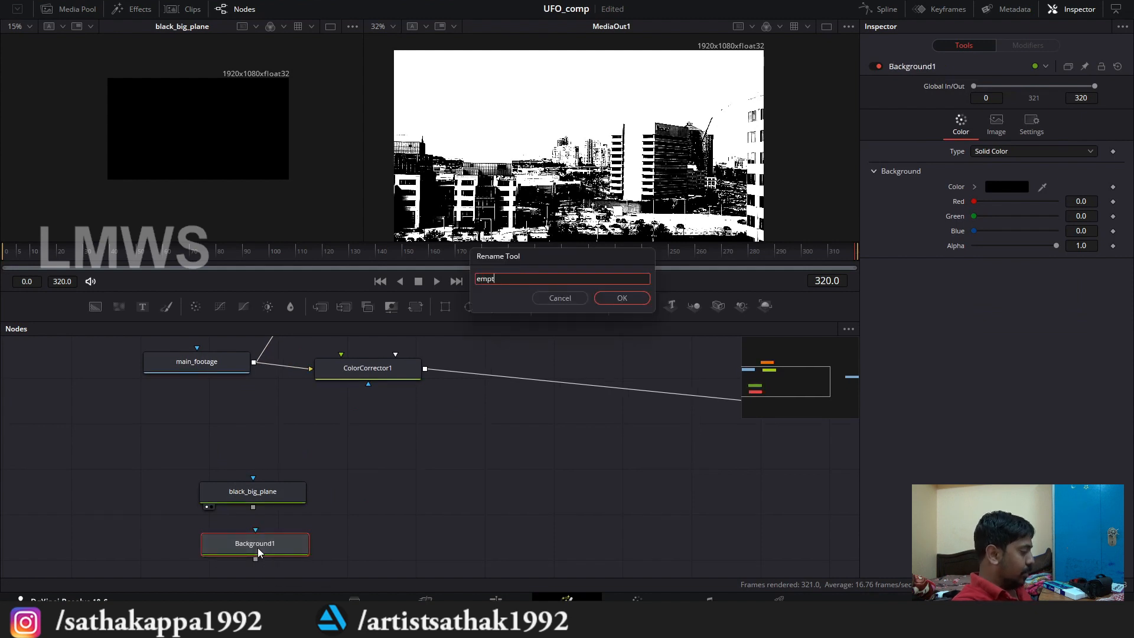
{"action": "key", "text": "Return"}
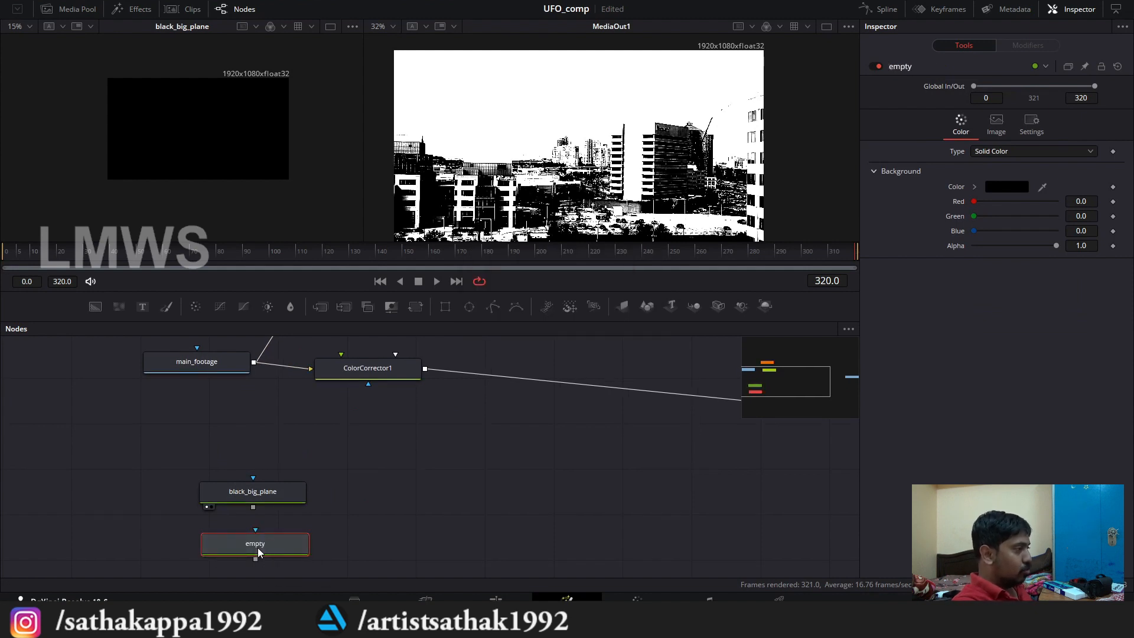
{"action": "left_click", "coordinate": [211, 559]}
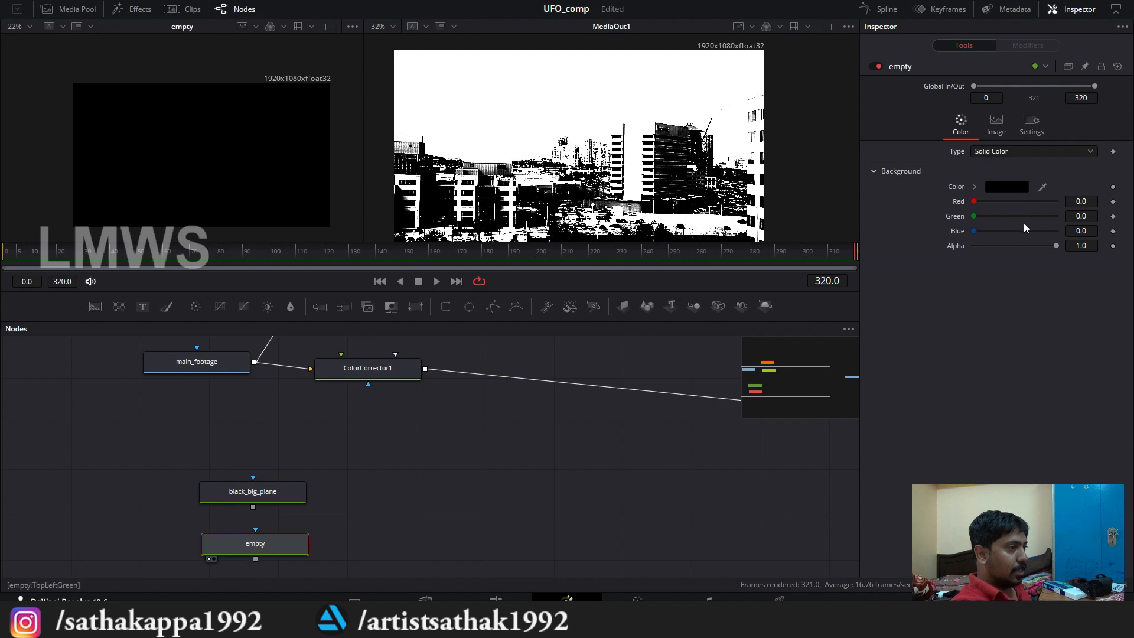
{"action": "left_click_drag", "start_coordinate": [1056, 246], "coordinate": [971, 246]}
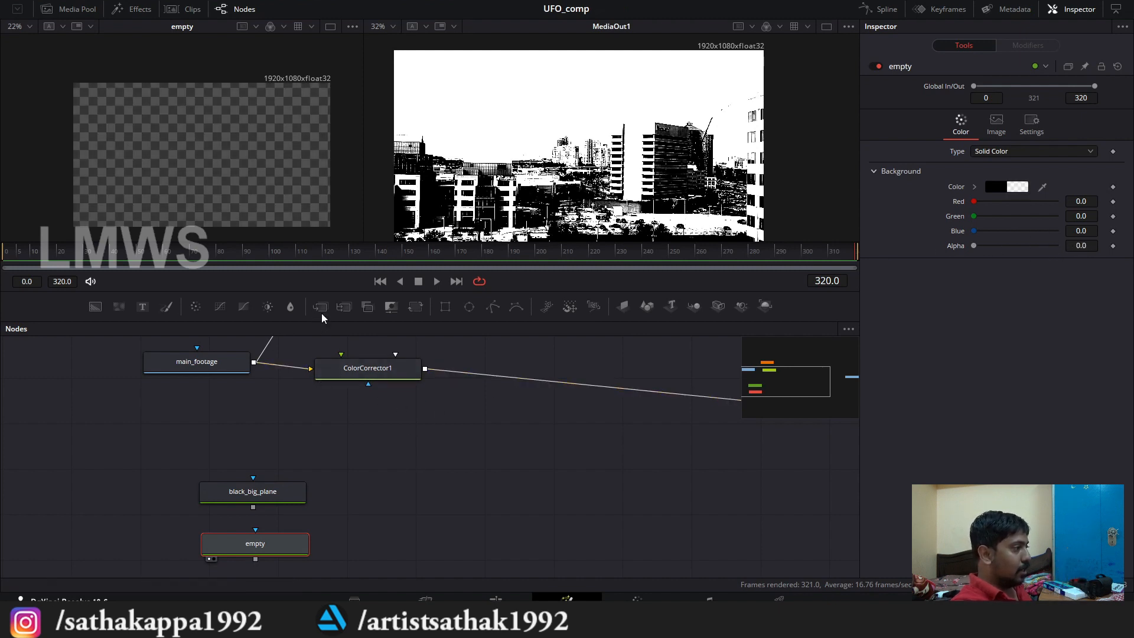
Step: Add a Merge node with empty as background and black_big_plane as foreground, and feed its output to MediaOut1
{"action": "left_click_drag", "start_coordinate": [320, 307], "coordinate": [403, 526]}
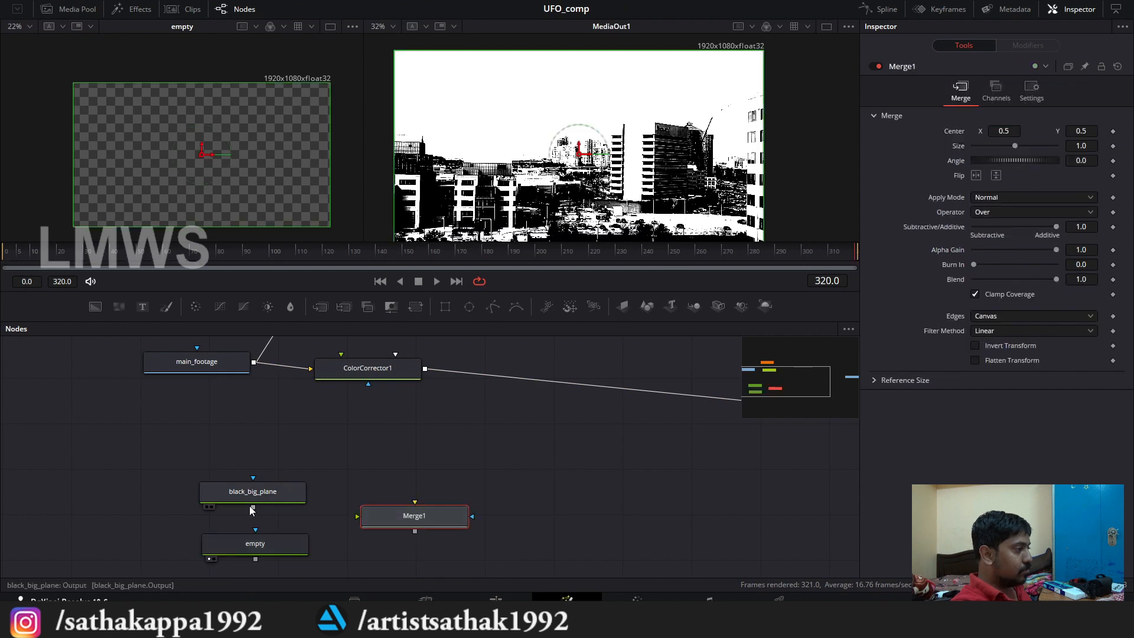
{"action": "left_click_drag", "start_coordinate": [253, 507], "coordinate": [322, 541]}
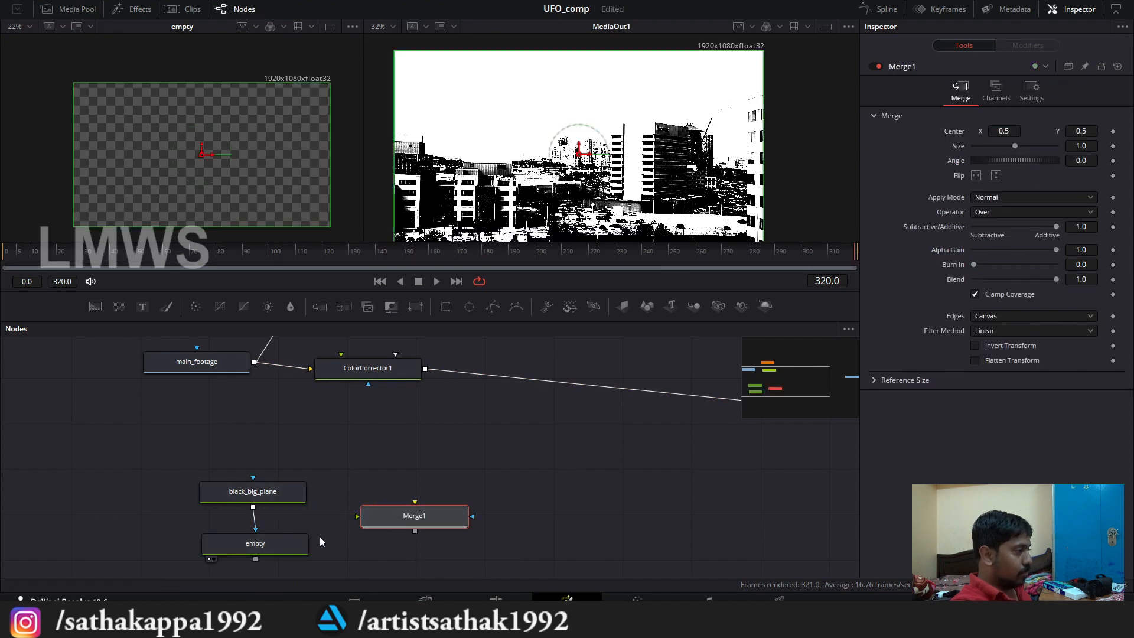
{"action": "left_click", "coordinate": [255, 527]}
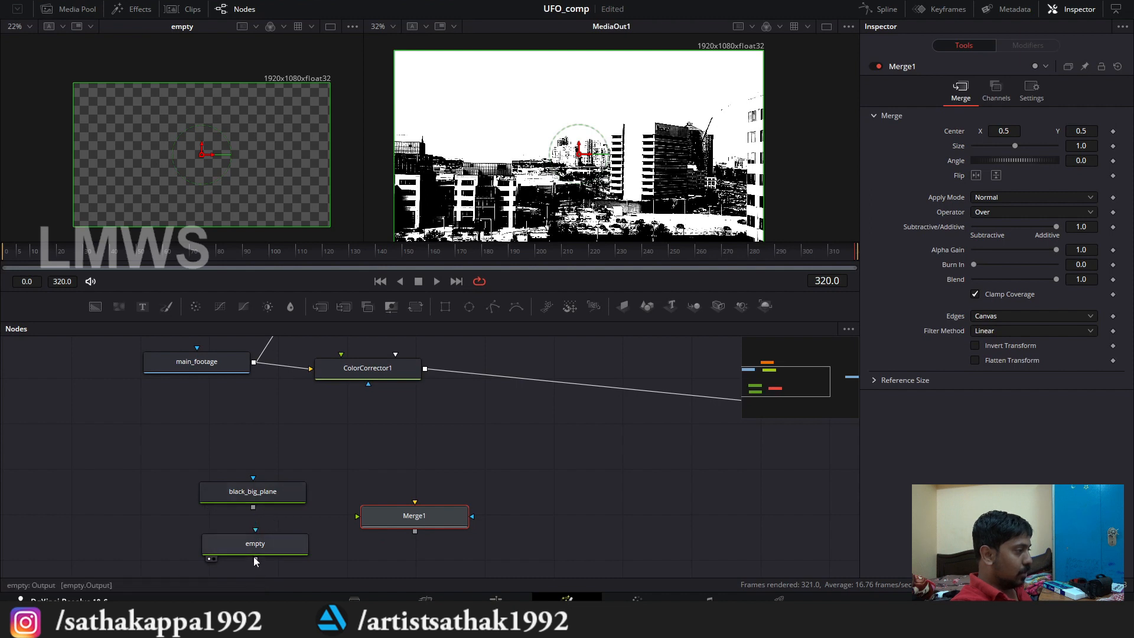
{"action": "left_click_drag", "start_coordinate": [256, 560], "coordinate": [417, 504]}
{"action": "left_click_drag", "start_coordinate": [253, 508], "coordinate": [414, 504]}
{"action": "left_click_drag", "start_coordinate": [420, 536], "coordinate": [771, 427]}
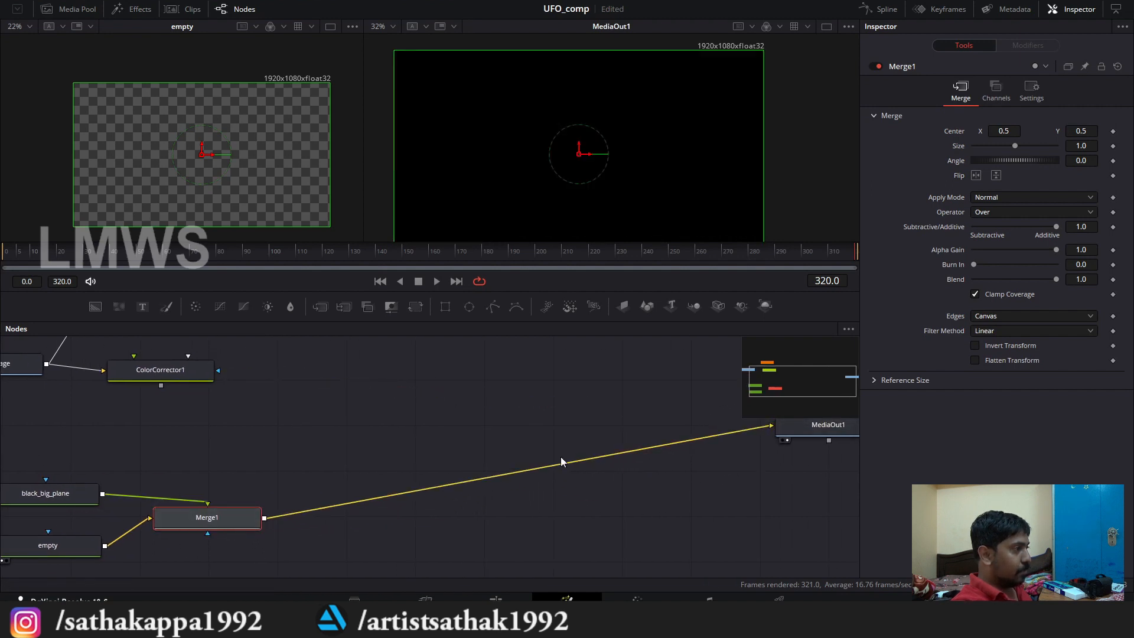
Step: Insert a Transform node between black_big_plane and Merge1, moving black_big_plane aside to make room
{"action": "left_click_drag", "start_coordinate": [252, 433], "coordinate": [455, 441]}
{"action": "left_click", "coordinate": [265, 504]}
{"action": "left_click_drag", "start_coordinate": [264, 502], "coordinate": [159, 469]}
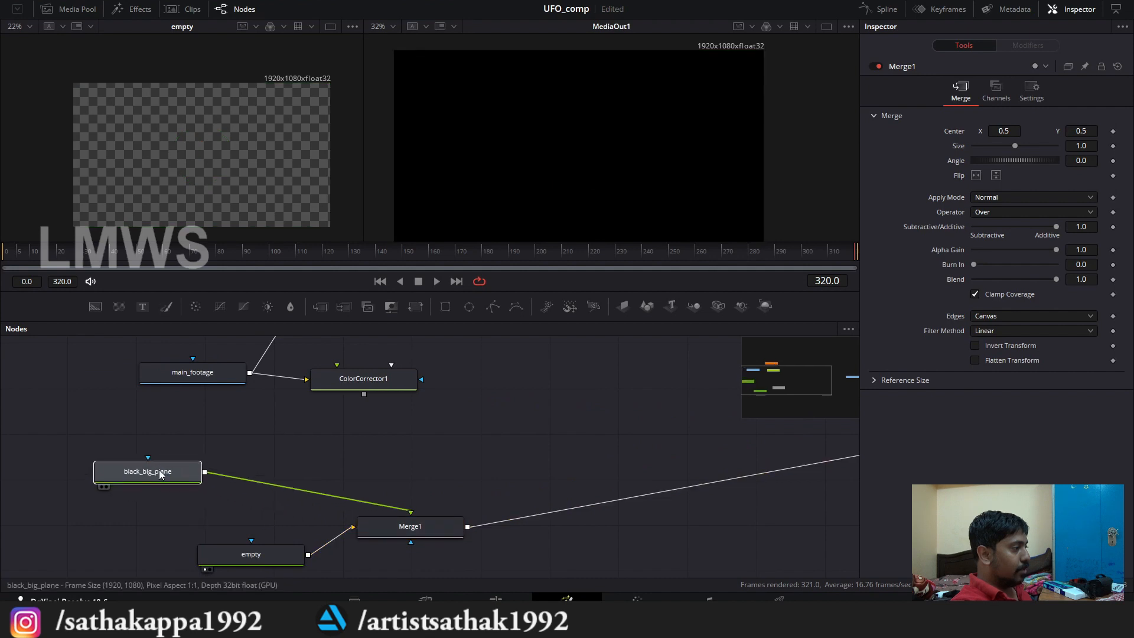
{"action": "key", "text": "shift+space"}
{"action": "type", "text": "tran"}
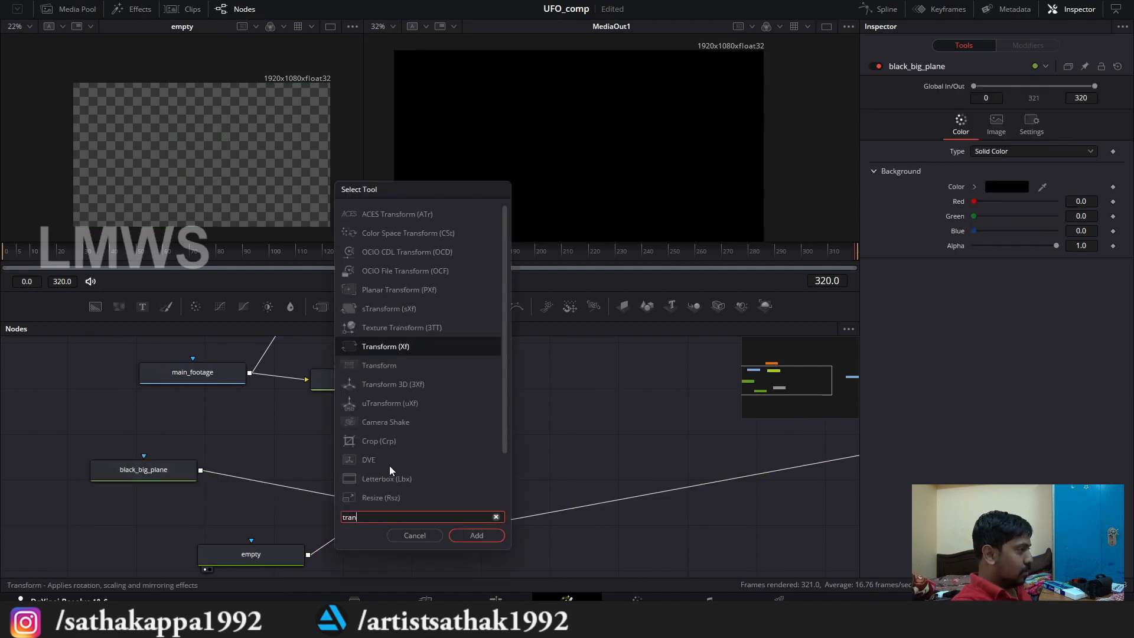
{"action": "key", "text": "Down"}
{"action": "key", "text": "Up"}
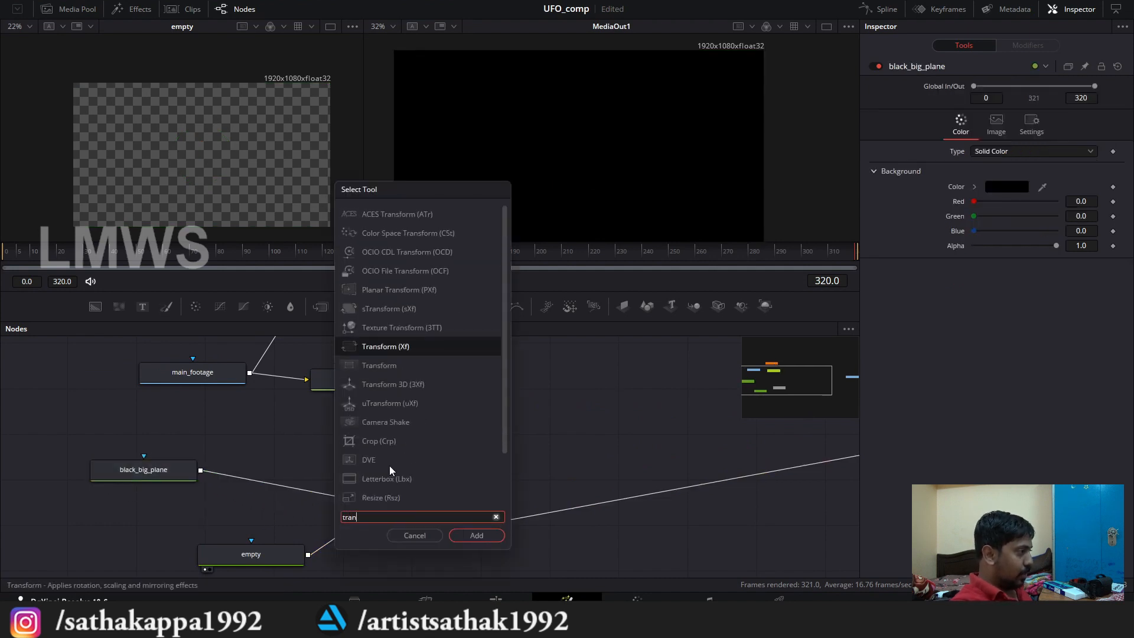
{"action": "key", "text": "Return"}
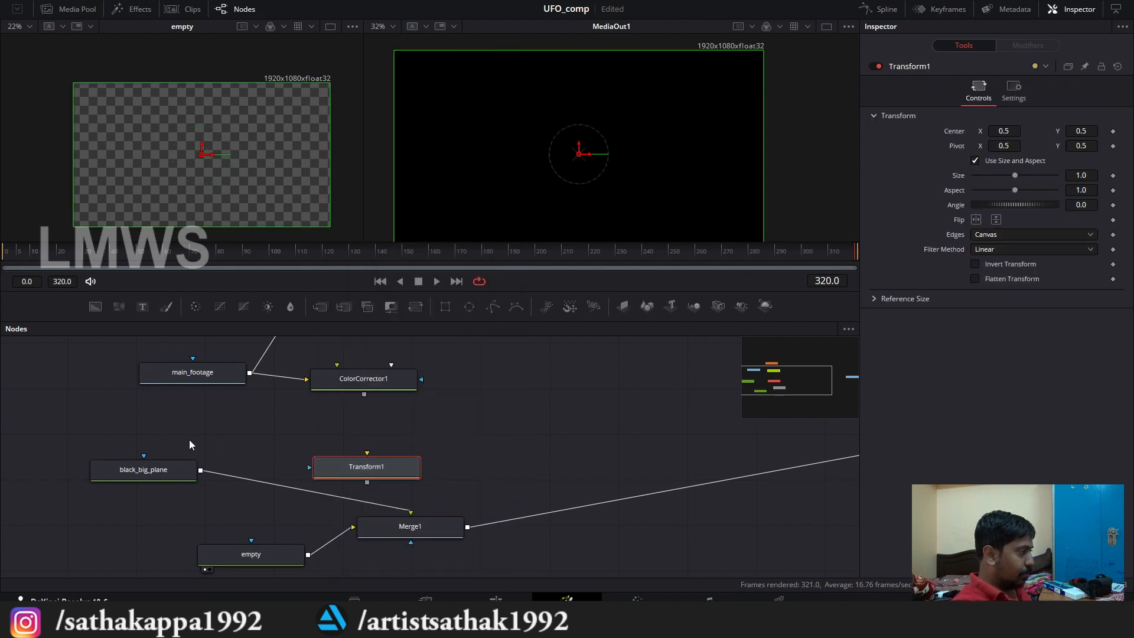
{"action": "left_click_drag", "start_coordinate": [201, 472], "coordinate": [295, 469]}
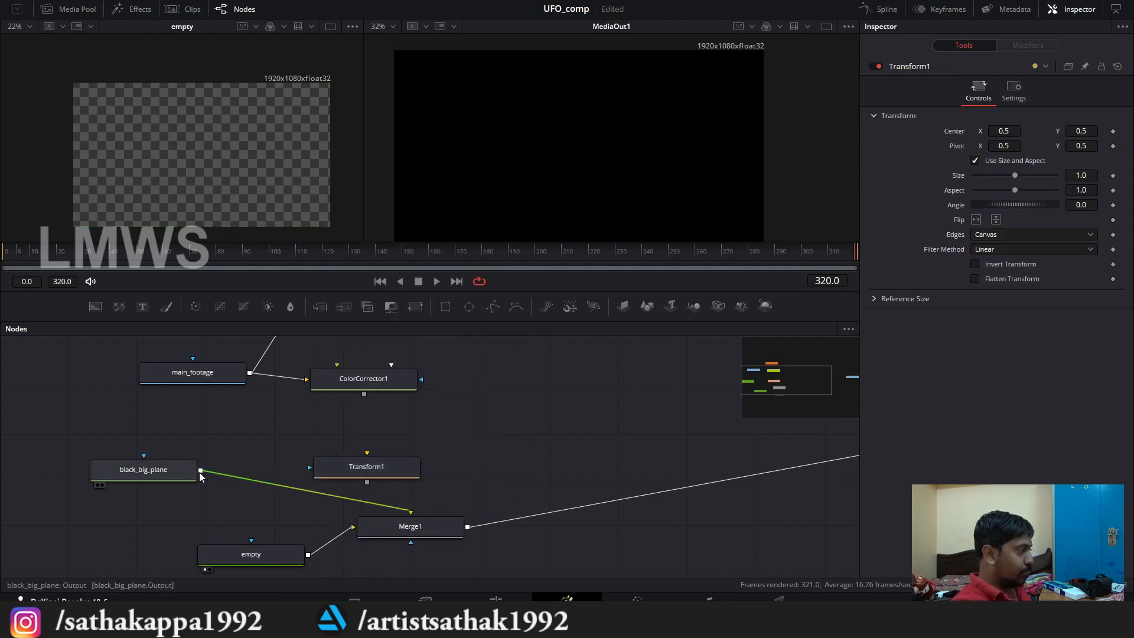
{"action": "left_click_drag", "start_coordinate": [201, 471], "coordinate": [412, 513]}
{"action": "left_click_drag", "start_coordinate": [273, 469], "coordinate": [275, 479]}
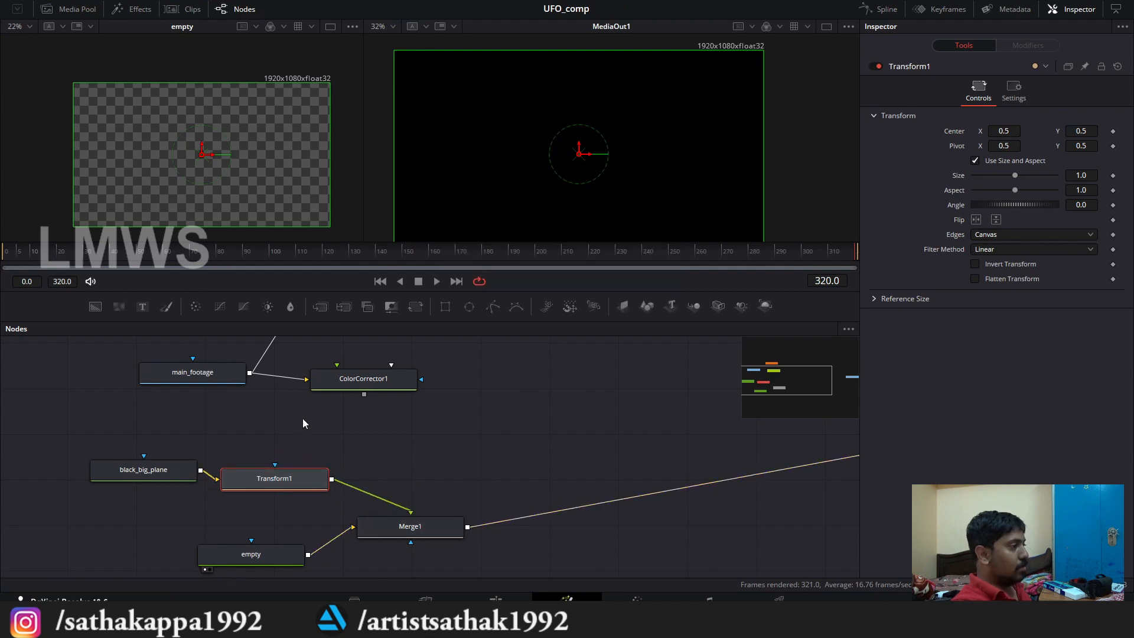
Step: Scale the black plane up to a Transform1 size of 1.351351 so it extends past the frame, and save the project
{"action": "scroll", "coordinate": [461, 170], "scroll_direction": "down", "scroll_amount": 3}
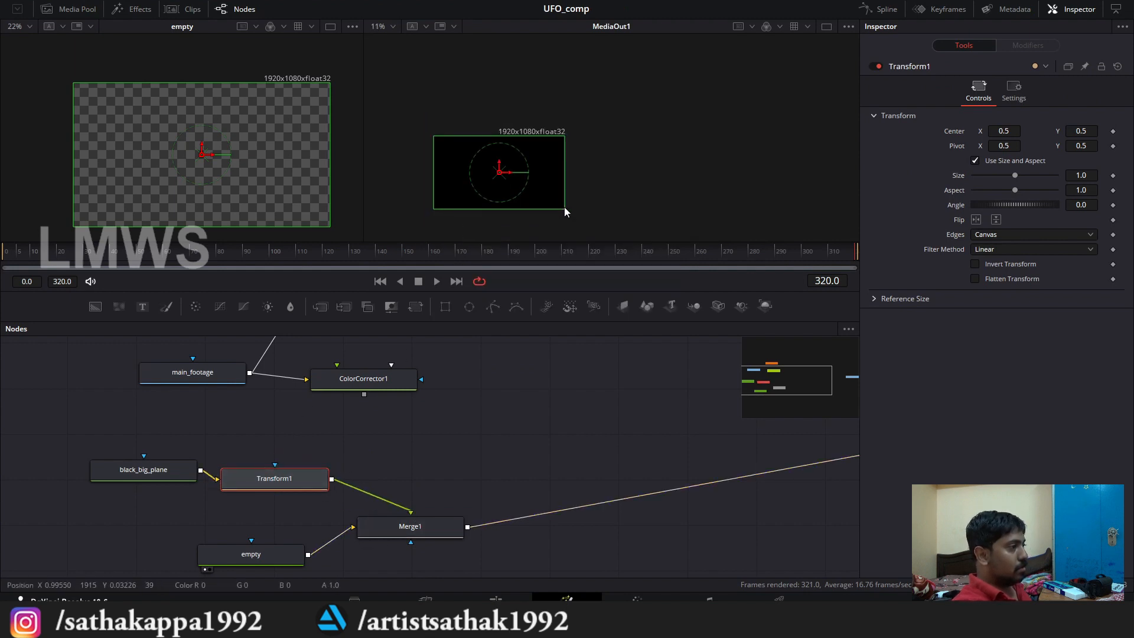
{"action": "left_click_drag", "start_coordinate": [564, 208], "coordinate": [588, 222]}
{"action": "key", "text": "ctrl+s"}
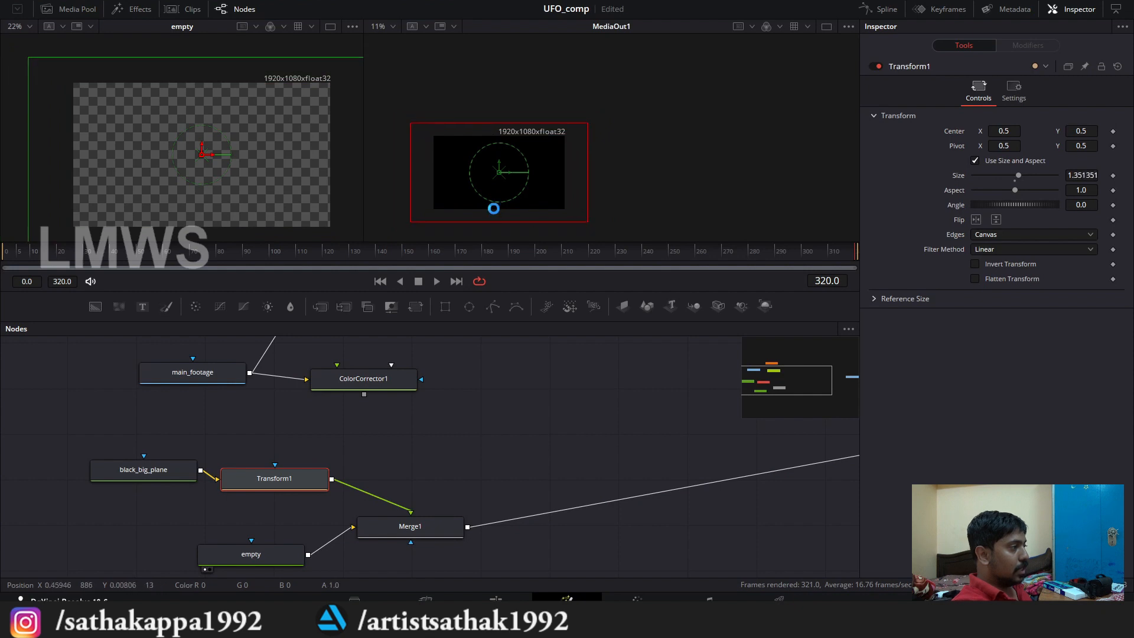
Step: Shift Merge1 slightly away from Transform1 and connect ColorCorrector1's output to MediaOut1 in place of Merge1
{"action": "scroll", "coordinate": [434, 462], "scroll_direction": "down", "scroll_amount": 3}
{"action": "scroll", "coordinate": [436, 466], "scroll_direction": "up", "scroll_amount": 3}
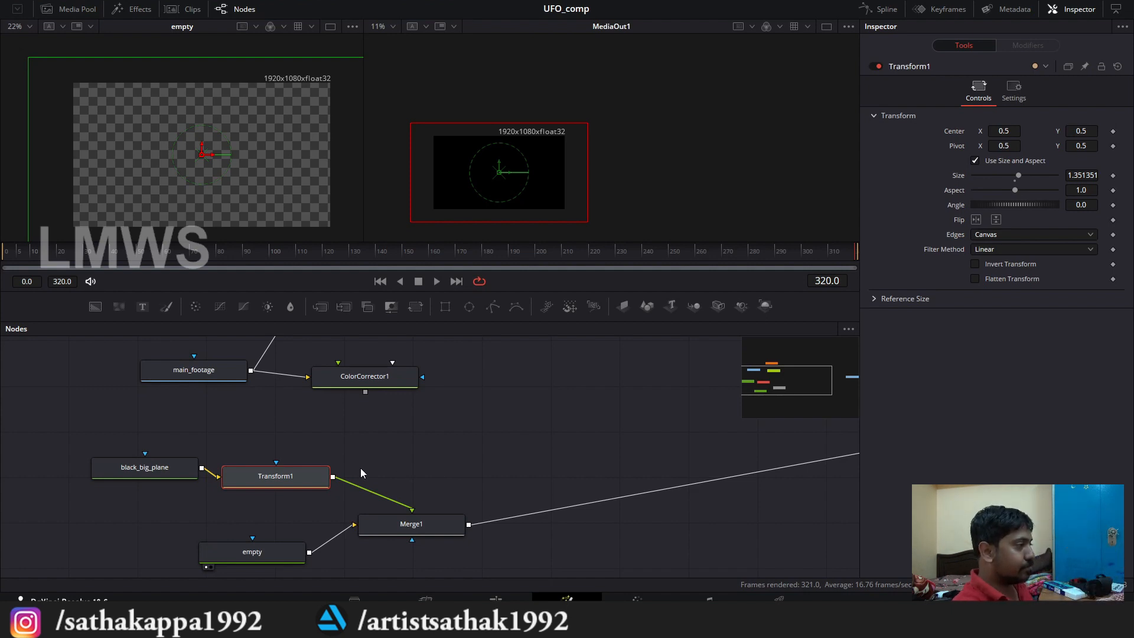
{"action": "scroll", "coordinate": [360, 468], "scroll_direction": "down", "scroll_amount": 3}
{"action": "scroll", "coordinate": [361, 467], "scroll_direction": "up", "scroll_amount": 1}
{"action": "left_click_drag", "start_coordinate": [418, 497], "coordinate": [310, 469]}
{"action": "left_click_drag", "start_coordinate": [299, 518], "coordinate": [310, 525]}
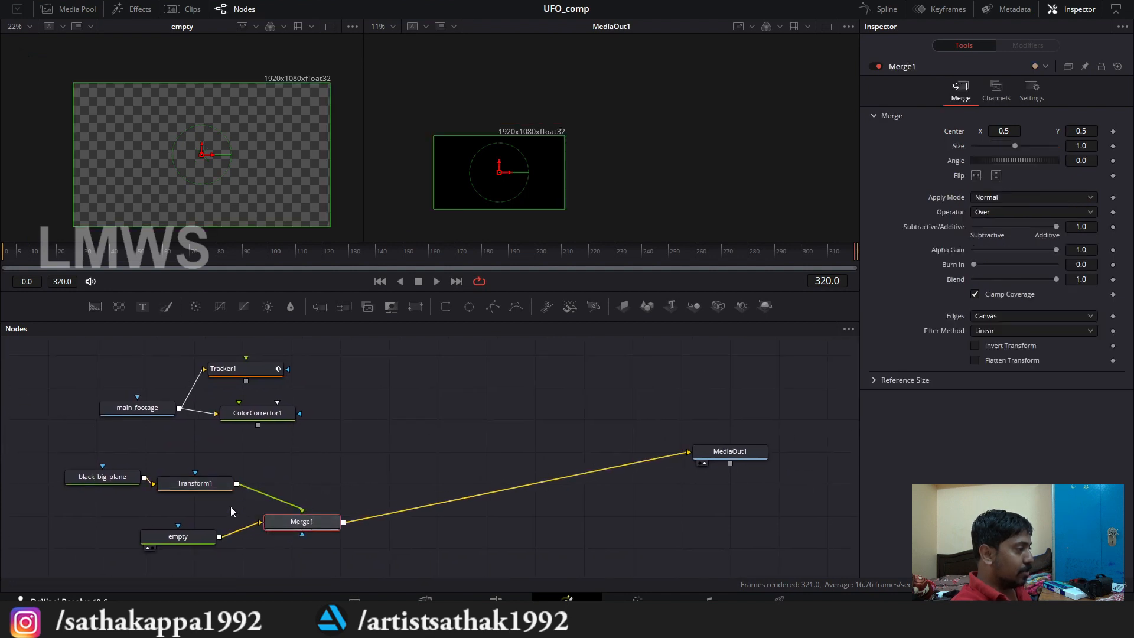
{"action": "left_click_drag", "start_coordinate": [181, 483], "coordinate": [251, 530]}
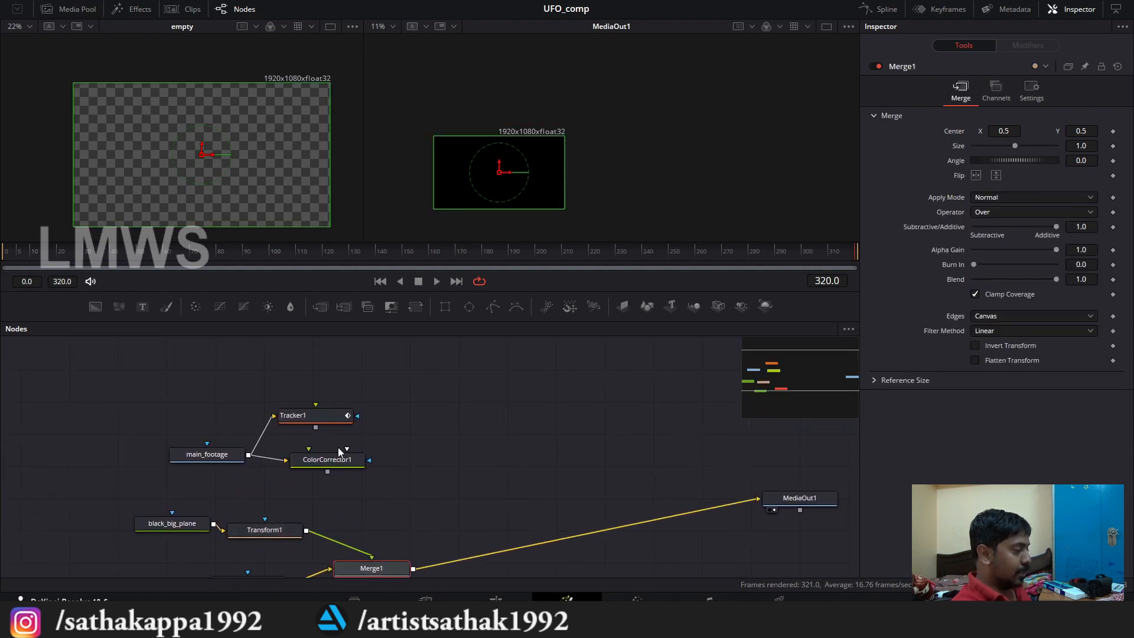
{"action": "left_click_drag", "start_coordinate": [352, 458], "coordinate": [696, 490]}
Step: Add a Polygon mask node connected to black_big_plane's mask input and place it beside that node
{"action": "scroll", "coordinate": [133, 488], "scroll_direction": "up", "scroll_amount": 2}
{"action": "left_click_drag", "start_coordinate": [132, 489], "coordinate": [243, 453]}
{"action": "left_click_drag", "start_coordinate": [499, 310], "coordinate": [214, 475]}
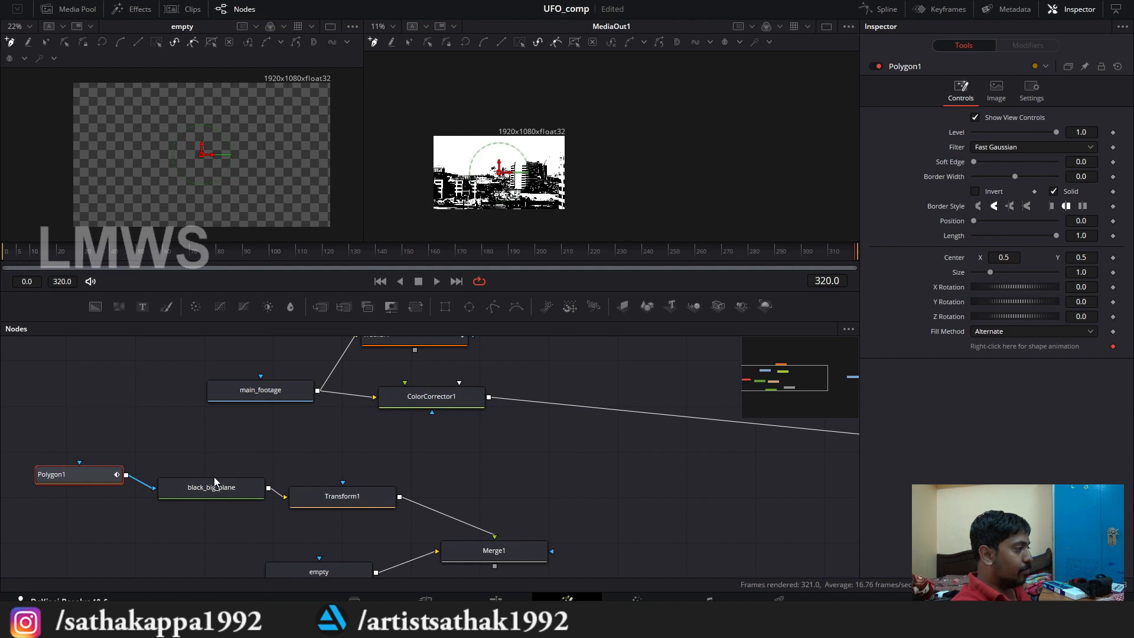
{"action": "left_click_drag", "start_coordinate": [75, 474], "coordinate": [71, 496]}
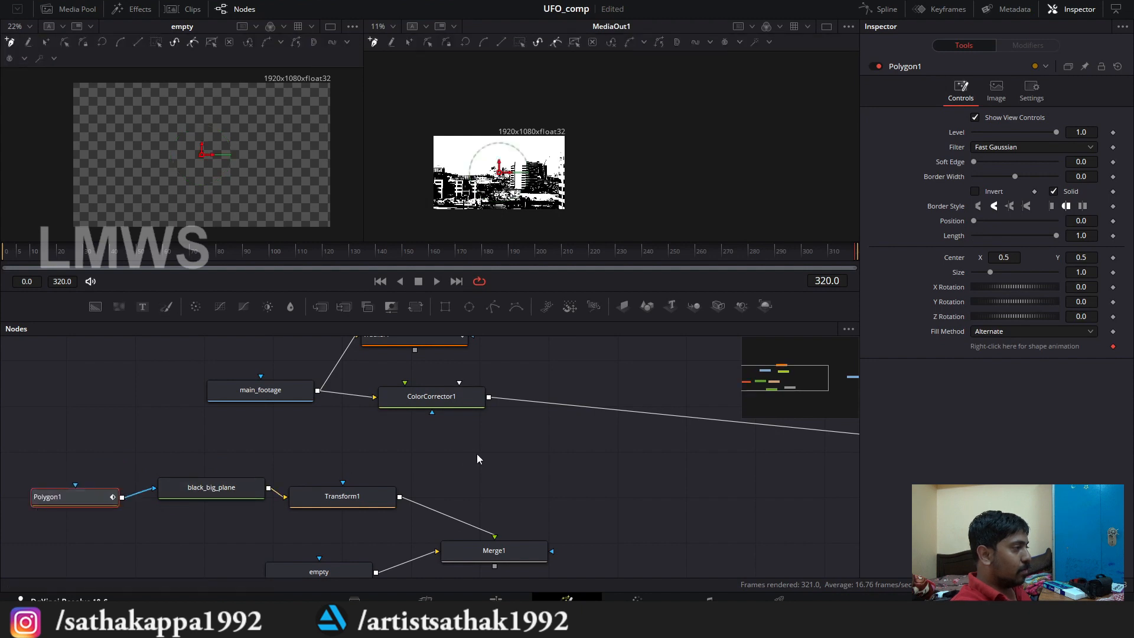
Step: Add a second Merge node in the free space before MediaOut1 and move ColorCorrector1 up level with main_footage
{"action": "left_click_drag", "start_coordinate": [551, 466], "coordinate": [463, 449]}
{"action": "left_click_drag", "start_coordinate": [322, 307], "coordinate": [591, 474]}
{"action": "scroll", "coordinate": [428, 481], "scroll_direction": "down", "scroll_amount": 2}
{"action": "scroll", "coordinate": [419, 456], "scroll_direction": "up", "scroll_amount": 3}
{"action": "scroll", "coordinate": [400, 431], "scroll_direction": "down", "scroll_amount": 2}
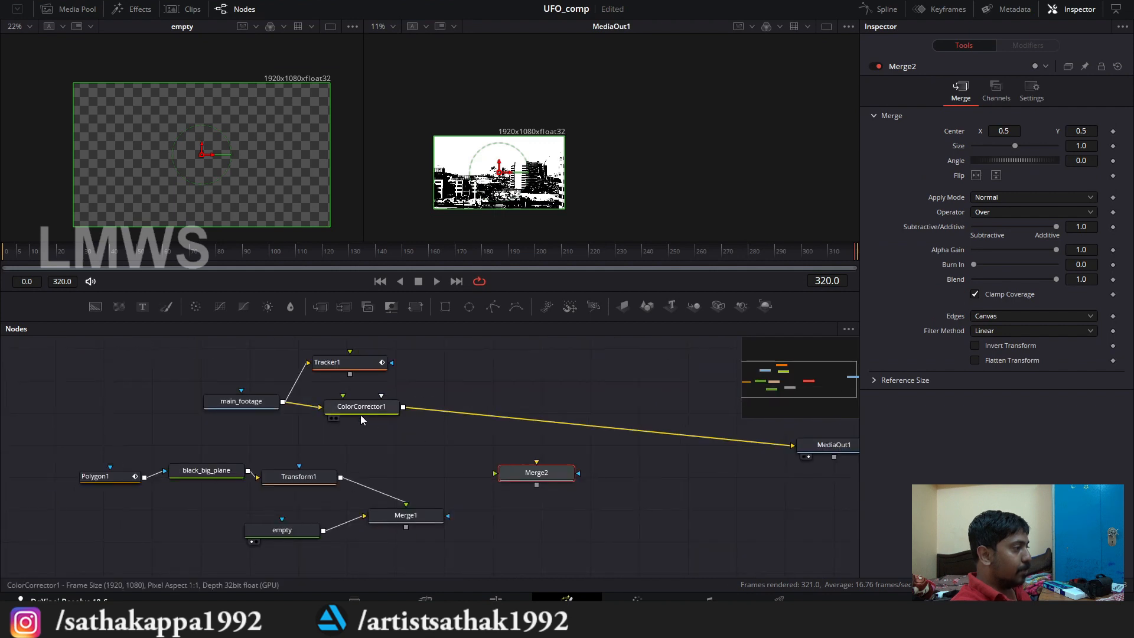
{"action": "mouse_move", "coordinate": [360, 415]}
{"action": "left_mouse_down"}
{"action": "mouse_move", "coordinate": [336, 406]}
{"action": "mouse_move", "coordinate": [359, 407]}
{"action": "left_mouse_up"}
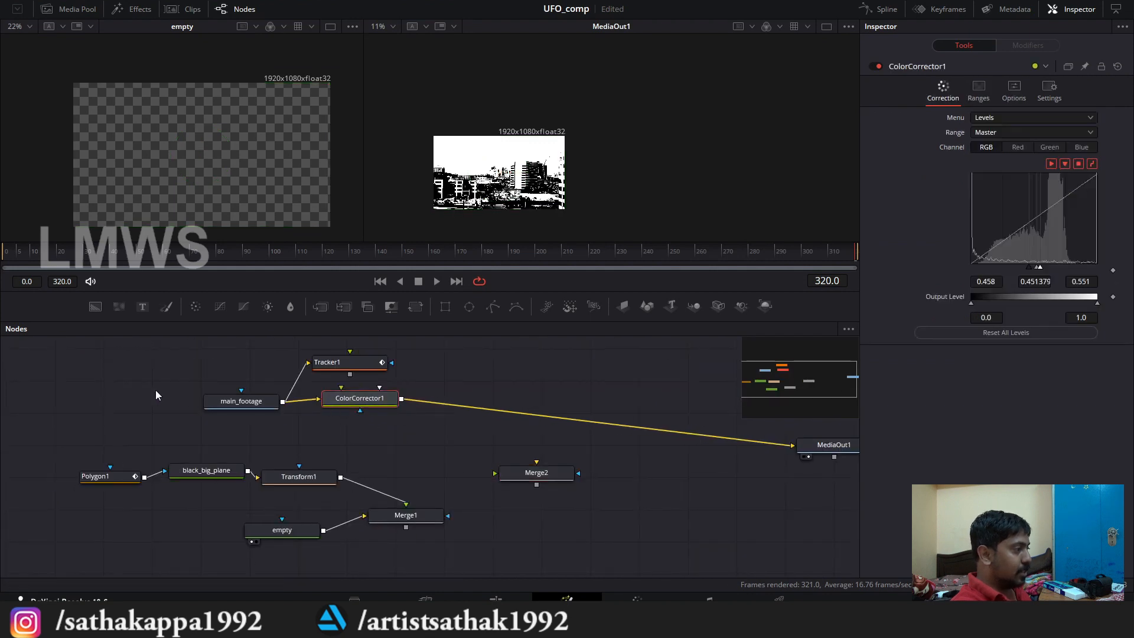
{"action": "left_click_drag", "start_coordinate": [155, 390], "coordinate": [408, 428]}
{"action": "left_click", "coordinate": [408, 427]}
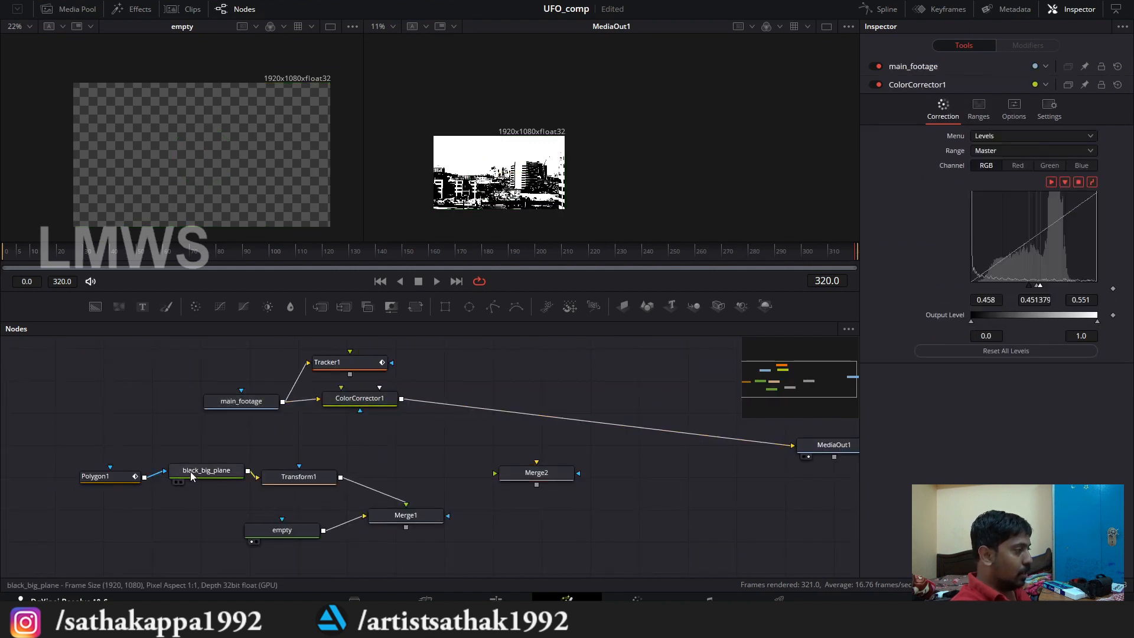
{"action": "left_click_drag", "start_coordinate": [167, 437], "coordinate": [446, 551]}
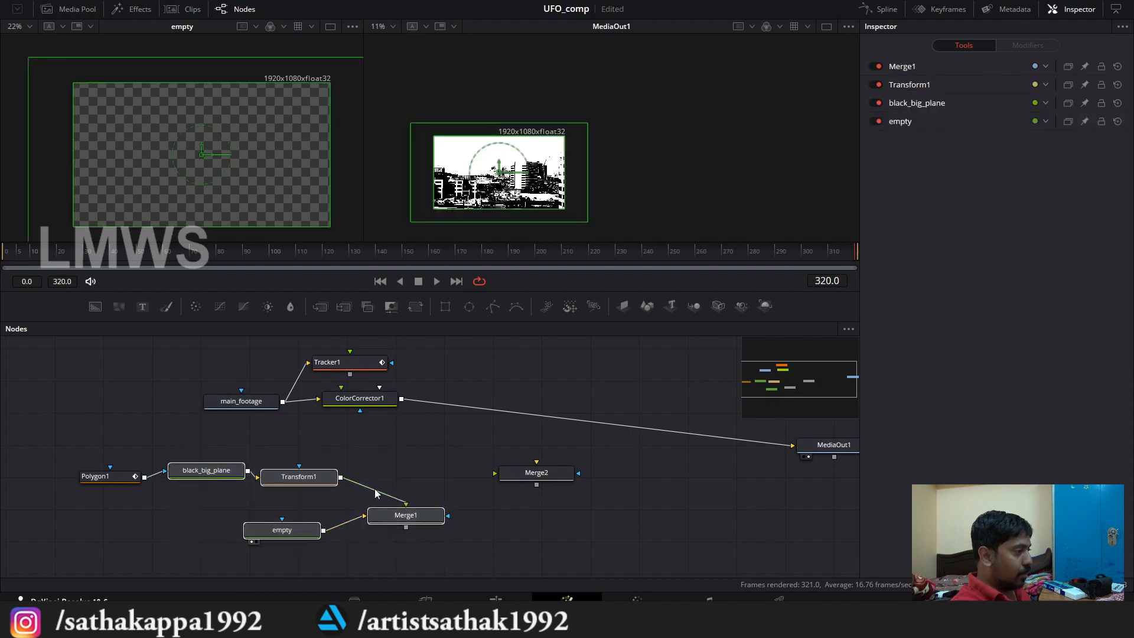
{"action": "left_click", "coordinate": [218, 473]}
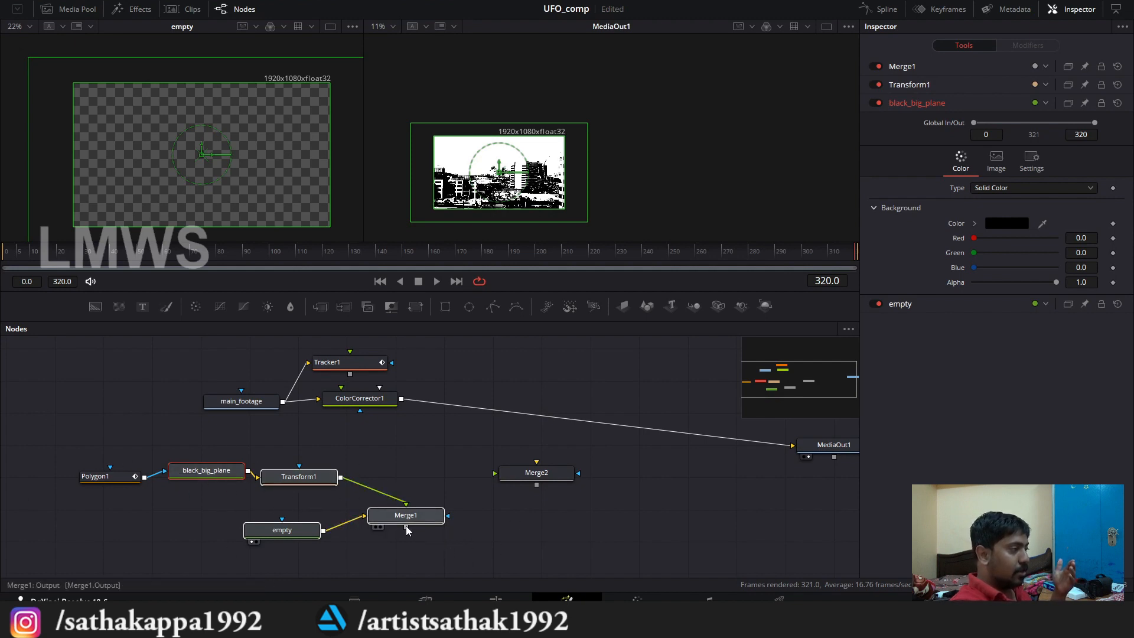
Step: Connect Merge1 to Merge2's foreground and ColorCorrector1 to its background, with Merge2's output feeding MediaOut1
{"action": "left_click_drag", "start_coordinate": [406, 527], "coordinate": [495, 476]}
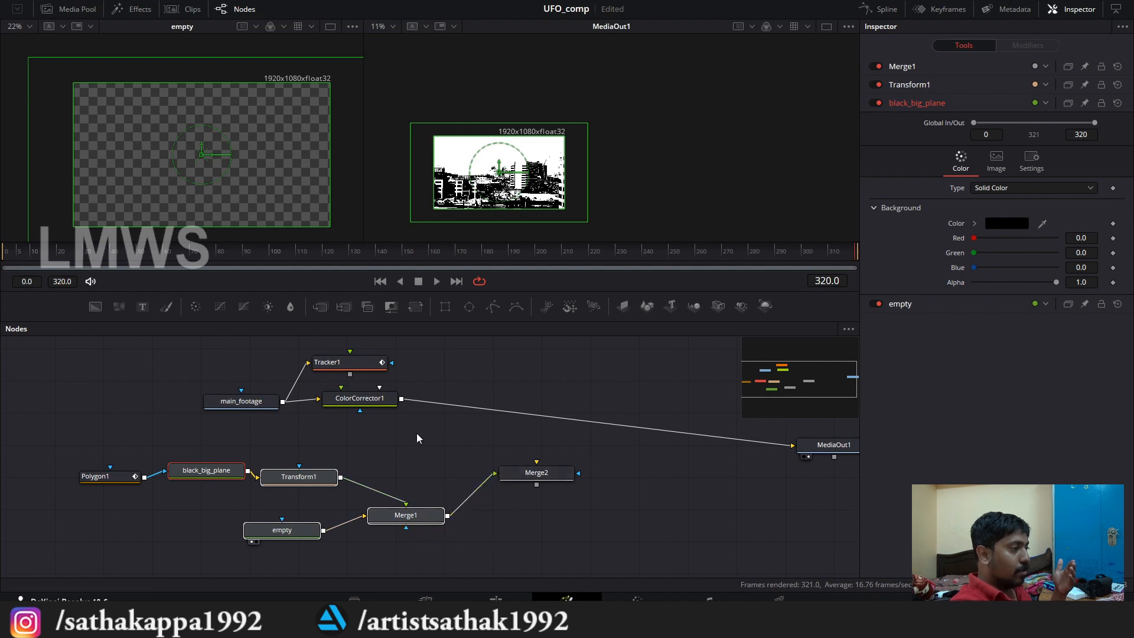
{"action": "left_click_drag", "start_coordinate": [401, 400], "coordinate": [794, 444]}
{"action": "mouse_move", "coordinate": [163, 500]}
{"action": "left_mouse_down"}
{"action": "mouse_move", "coordinate": [151, 507]}
{"action": "mouse_move", "coordinate": [169, 507]}
{"action": "left_mouse_up"}
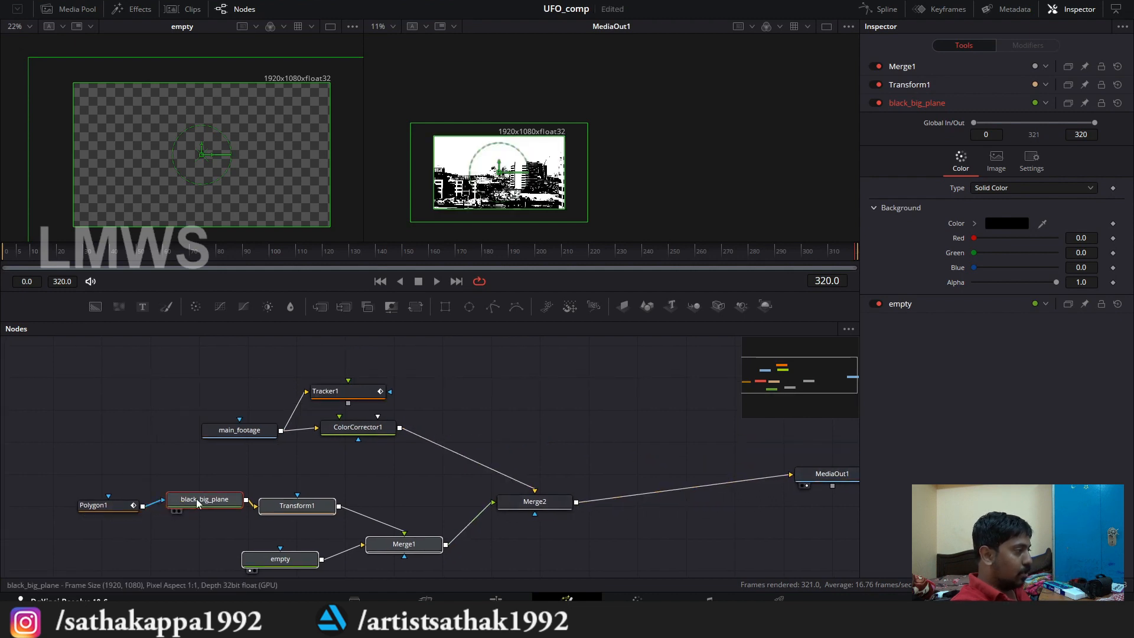
Step: Disable the ColorCorrector1 node so the original city footage can be used for masking
{"action": "scroll", "coordinate": [532, 183], "scroll_direction": "up", "scroll_amount": 2}
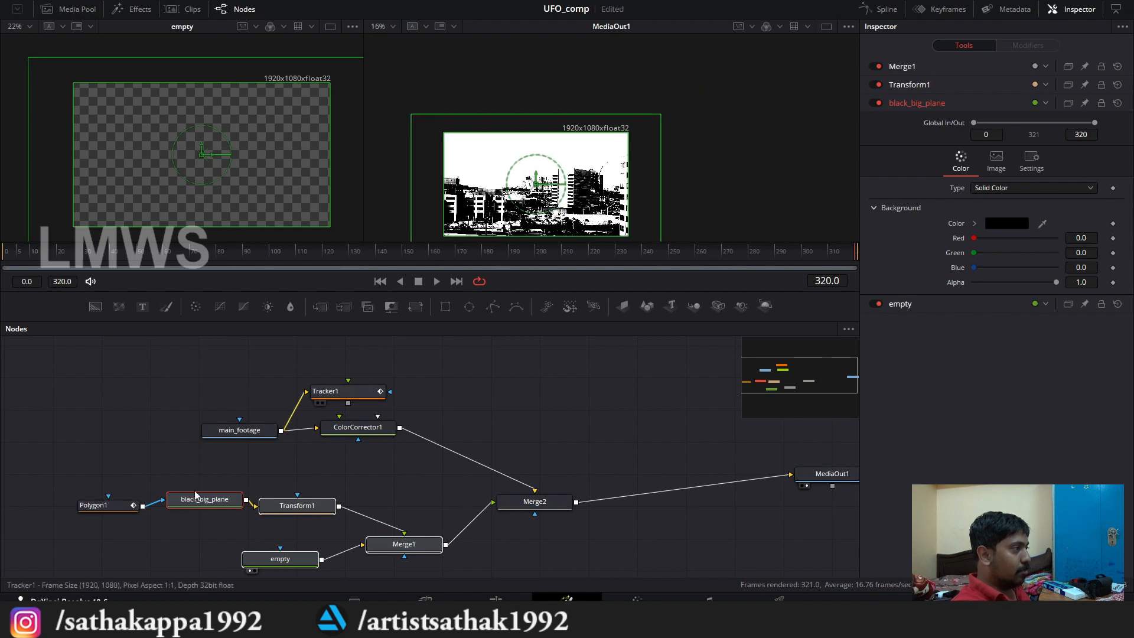
{"action": "left_click_drag", "start_coordinate": [329, 442], "coordinate": [386, 438]}
{"action": "left_click", "coordinate": [402, 433]}
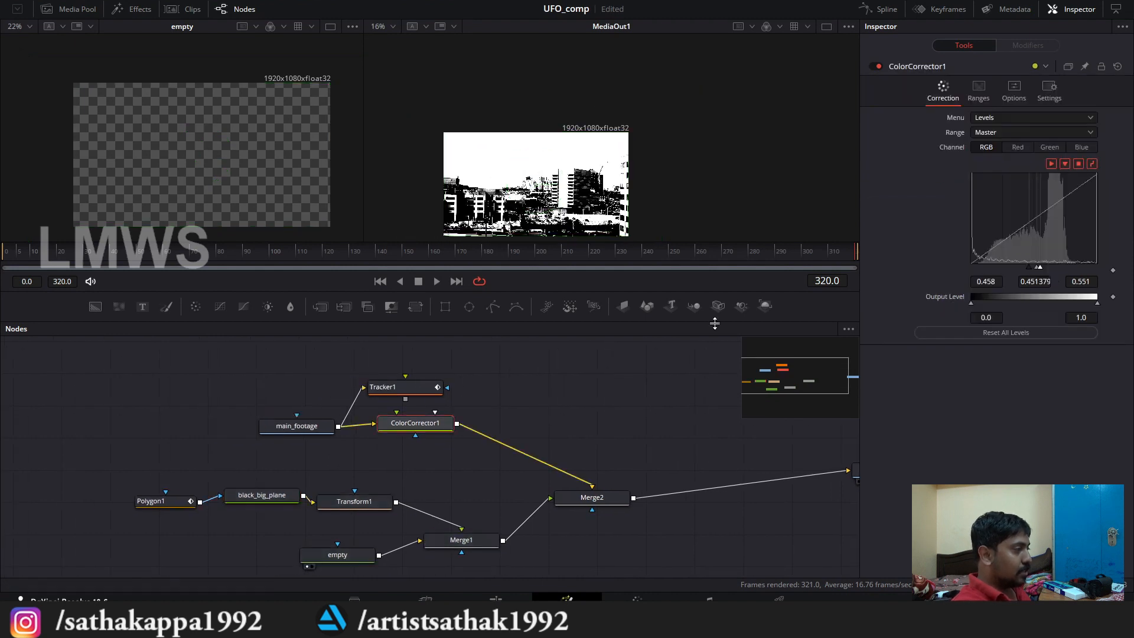
{"action": "left_click", "coordinate": [878, 66]}
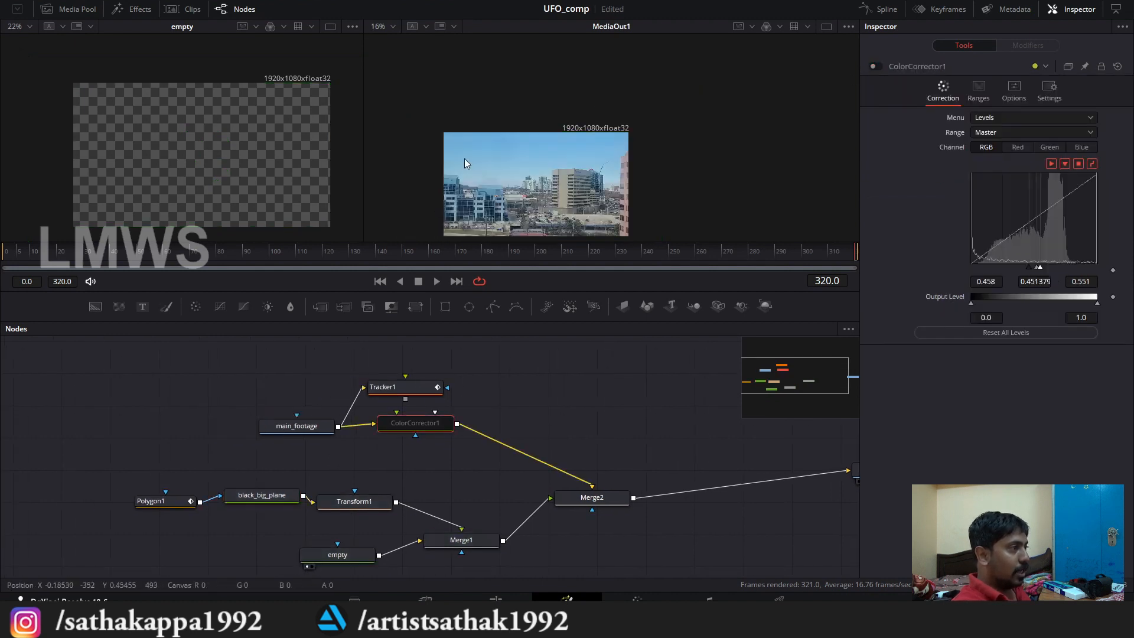
Step: Select Polygon1, go to frame 0, and start its mask along the roof and stepped edge of the blue building at the frame's left edge
{"action": "scroll", "coordinate": [440, 207], "scroll_direction": "up", "scroll_amount": 2}
{"action": "left_click_drag", "start_coordinate": [153, 501], "coordinate": [130, 497]}
{"action": "scroll", "coordinate": [470, 147], "scroll_direction": "up", "scroll_amount": 10}
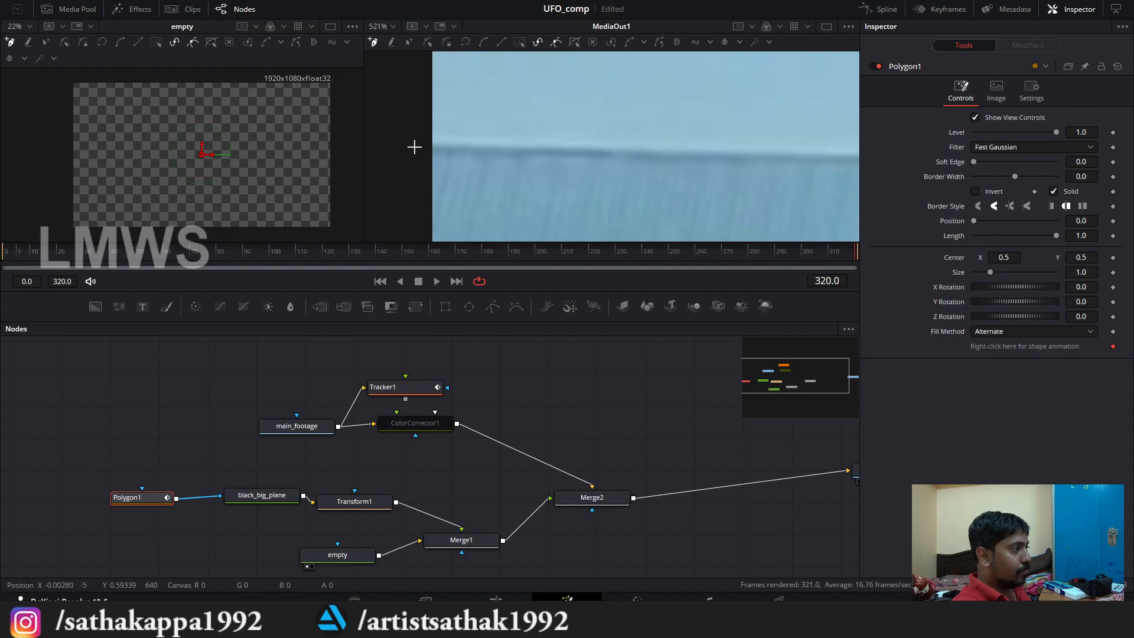
{"action": "scroll", "coordinate": [481, 146], "scroll_direction": "down", "scroll_amount": 6}
{"action": "key", "text": "ctrl+Left"}
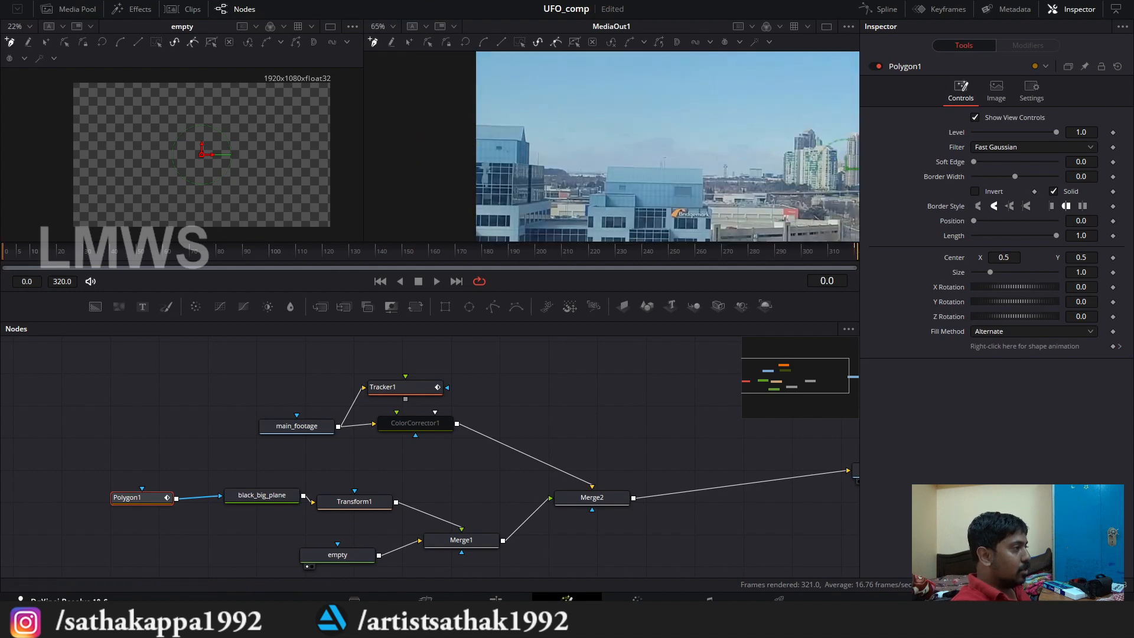
{"action": "scroll", "coordinate": [502, 141], "scroll_direction": "up", "scroll_amount": 4}
{"action": "left_click", "coordinate": [377, 155]}
{"action": "left_click", "coordinate": [571, 160]}
{"action": "left_click", "coordinate": [652, 194]}
{"action": "left_click", "coordinate": [667, 197]}
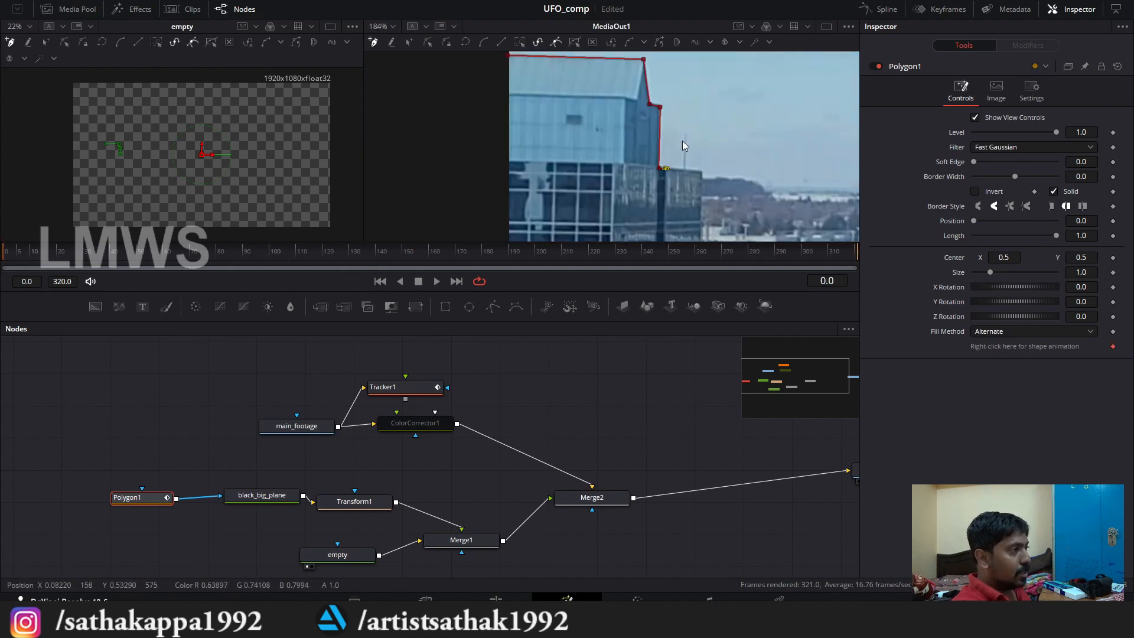
Step: Extend the mask past the dark glass wing's corner and along the distant treeline beside it
{"action": "scroll", "coordinate": [682, 140], "scroll_direction": "up", "scroll_amount": 3}
{"action": "left_click", "coordinate": [541, 133]}
{"action": "left_click", "coordinate": [564, 157]}
{"action": "left_click", "coordinate": [664, 169]}
{"action": "left_click", "coordinate": [664, 187]}
{"action": "left_click", "coordinate": [664, 195]}
{"action": "scroll", "coordinate": [662, 198], "scroll_direction": "down", "scroll_amount": 1}
{"action": "left_click", "coordinate": [583, 173]}
{"action": "left_click", "coordinate": [631, 173]}
{"action": "left_click", "coordinate": [629, 142]}
{"action": "left_click", "coordinate": [706, 140]}
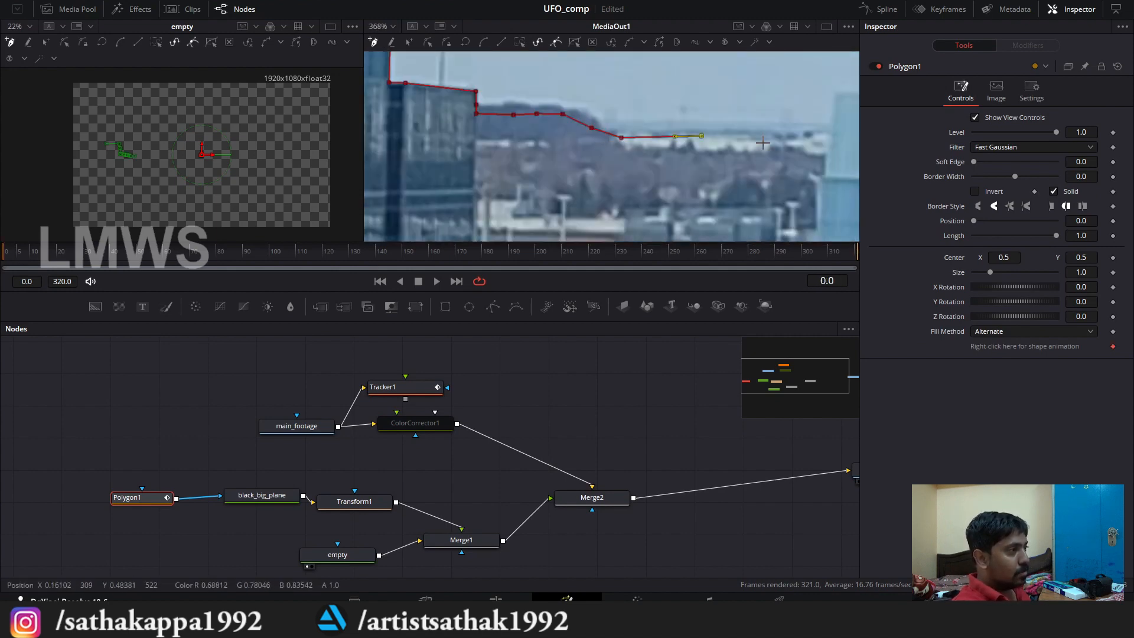
Step: Continue the mask over the flat roof of the wide light-blue building and down its far edge
{"action": "left_click", "coordinate": [830, 139]}
{"action": "scroll", "coordinate": [717, 182], "scroll_direction": "down", "scroll_amount": 2}
{"action": "left_click", "coordinate": [622, 164]}
{"action": "scroll", "coordinate": [758, 139], "scroll_direction": "up", "scroll_amount": 5}
{"action": "left_click", "coordinate": [759, 137]}
{"action": "left_click", "coordinate": [742, 214]}
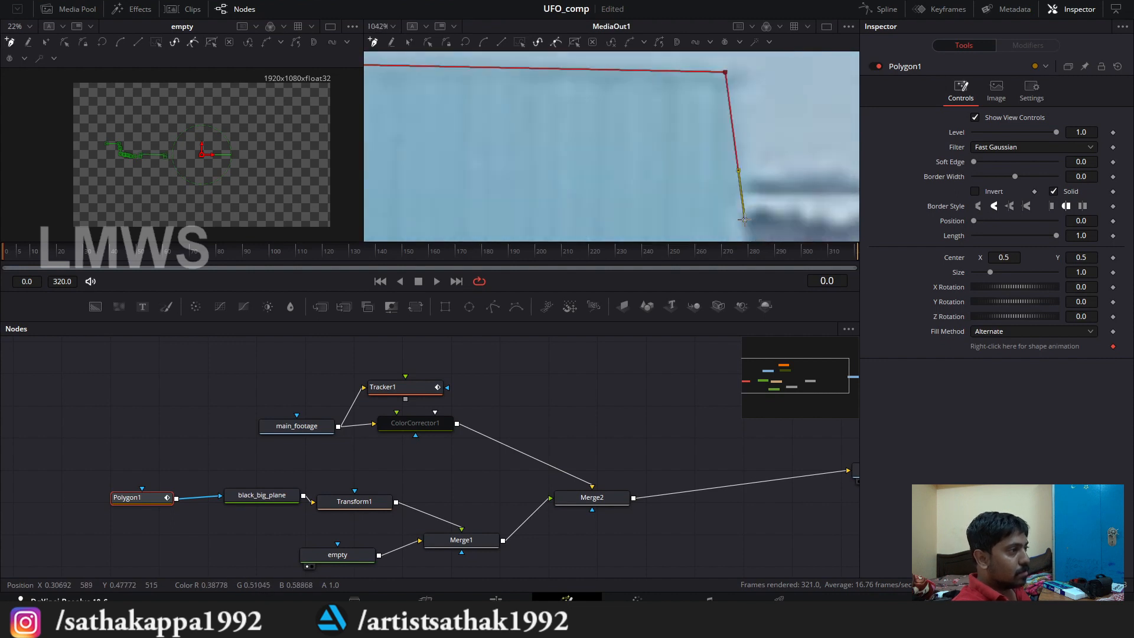
Step: Trace the mask along the horizon past the lattice mast to the low roofs before the pale green block
{"action": "scroll", "coordinate": [743, 214], "scroll_direction": "down", "scroll_amount": 3}
{"action": "left_click", "coordinate": [718, 180]}
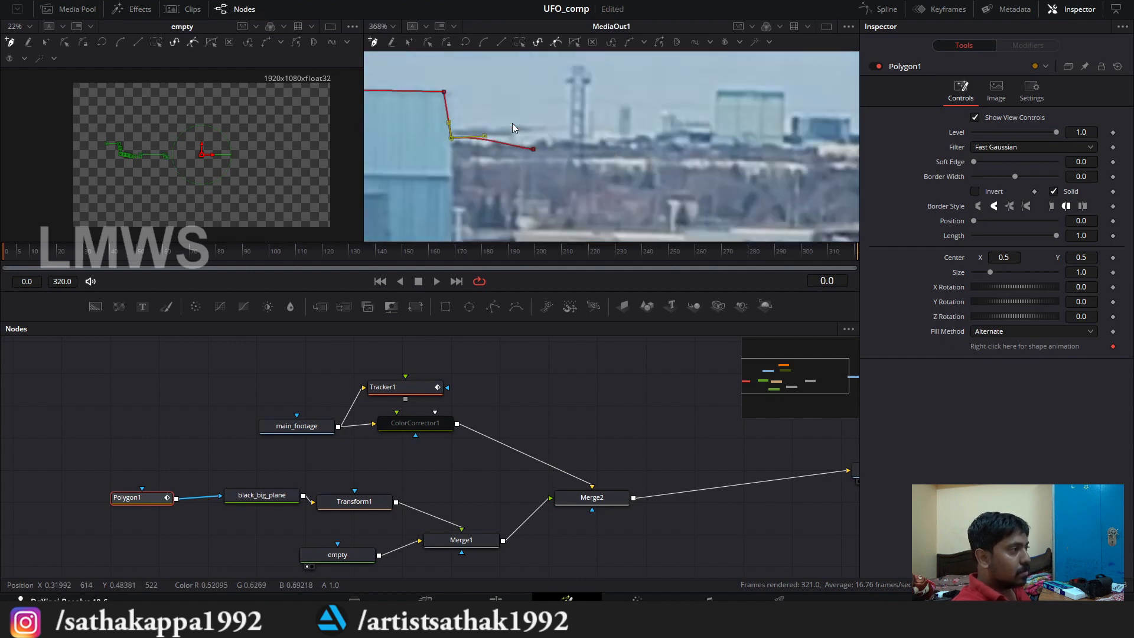
{"action": "scroll", "coordinate": [572, 148], "scroll_direction": "up", "scroll_amount": 1}
{"action": "scroll", "coordinate": [746, 143], "scroll_direction": "up", "scroll_amount": 2}
{"action": "left_click", "coordinate": [555, 111]}
{"action": "left_click", "coordinate": [652, 110]}
{"action": "scroll", "coordinate": [654, 141], "scroll_direction": "down", "scroll_amount": 2}
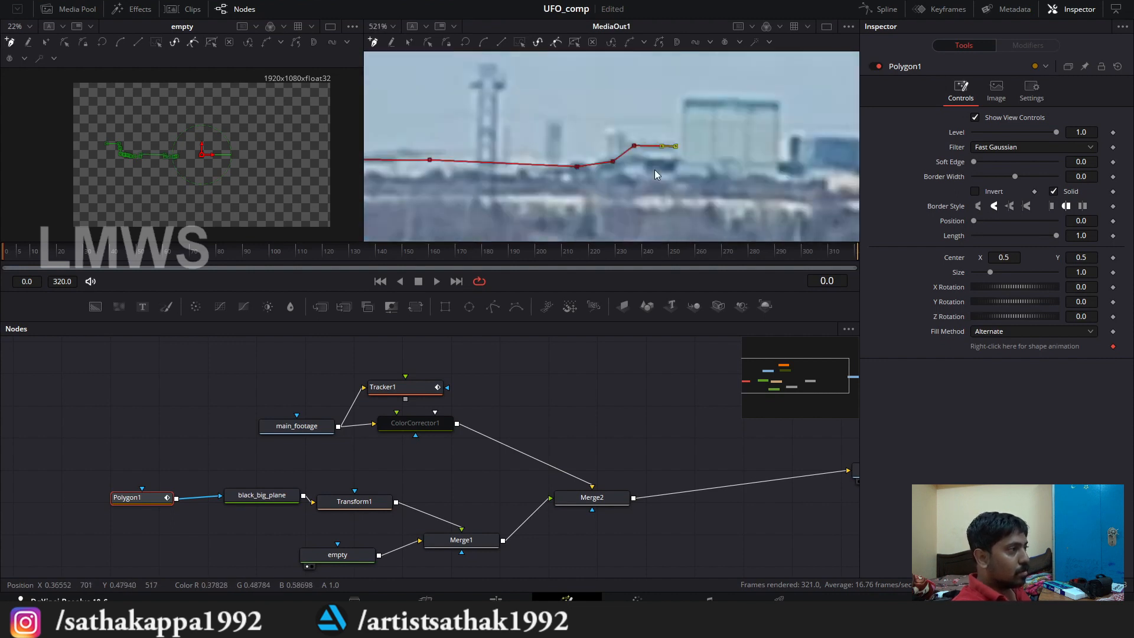
Step: Trace the mask over the pale green block and the low dark-blue building next to it
{"action": "scroll", "coordinate": [655, 166], "scroll_direction": "up", "scroll_amount": 1}
{"action": "left_click", "coordinate": [456, 109]}
{"action": "left_click", "coordinate": [593, 105]}
{"action": "scroll", "coordinate": [592, 112], "scroll_direction": "up", "scroll_amount": 1}
{"action": "left_click", "coordinate": [589, 114]}
{"action": "left_click", "coordinate": [631, 110]}
{"action": "left_click", "coordinate": [639, 125]}
{"action": "left_click", "coordinate": [774, 123]}
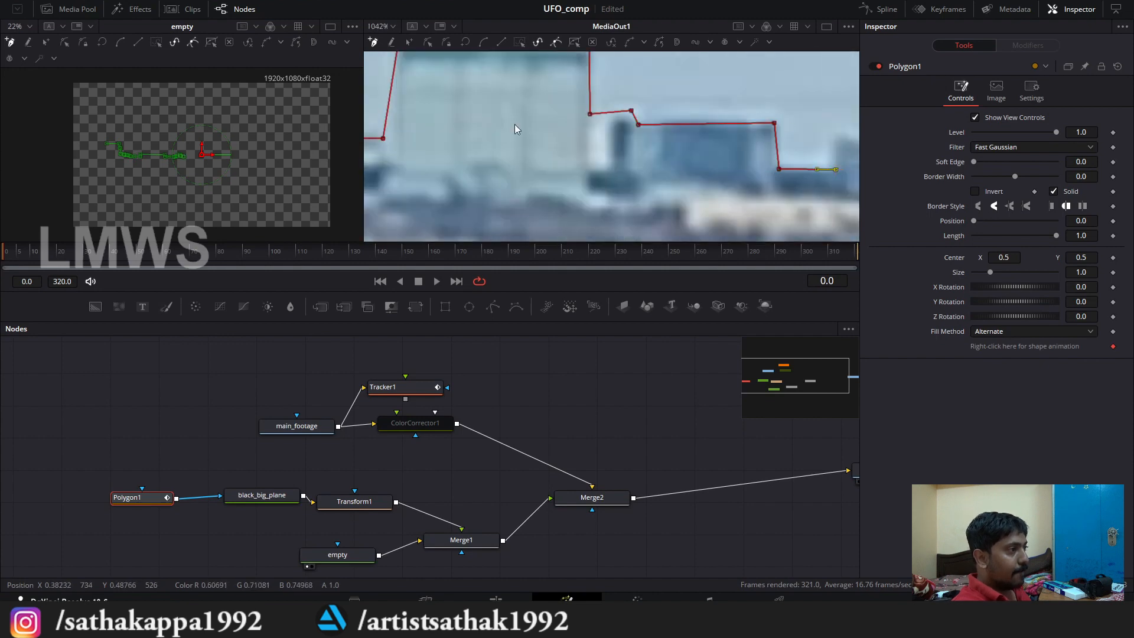
Step: Carry the mask over the remaining low roofs and up the near edge of the first white high-rise
{"action": "scroll", "coordinate": [479, 145], "scroll_direction": "up", "scroll_amount": 2}
{"action": "left_click", "coordinate": [496, 137]}
{"action": "left_click", "coordinate": [520, 131]}
{"action": "scroll", "coordinate": [644, 139], "scroll_direction": "down", "scroll_amount": 3}
{"action": "left_click", "coordinate": [591, 181]}
{"action": "left_click", "coordinate": [569, 160]}
{"action": "left_click", "coordinate": [592, 145]}
{"action": "left_click", "coordinate": [602, 130]}
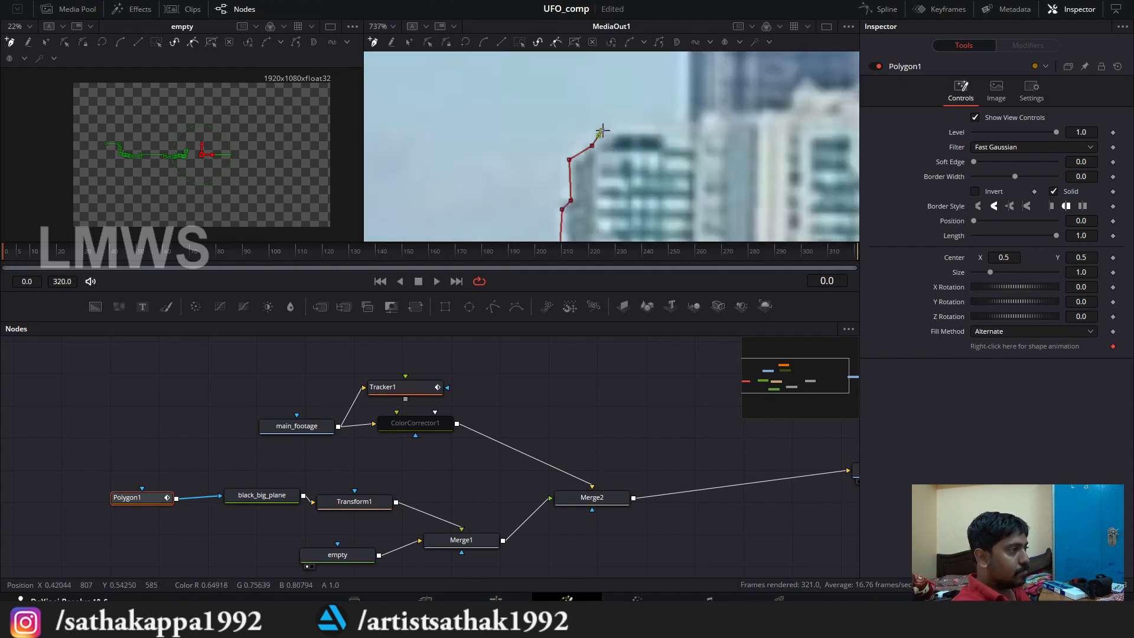
Step: Trace the mask up the stepped high-rise roofs and over the peaked crown of the tall glass tower
{"action": "left_click", "coordinate": [685, 125]}
{"action": "left_click", "coordinate": [646, 117]}
{"action": "mouse_move", "coordinate": [685, 125]}
{"action": "left_mouse_down"}
{"action": "mouse_move", "coordinate": [642, 272]}
{"action": "mouse_move", "coordinate": [602, 212]}
{"action": "left_mouse_up"}
{"action": "left_click", "coordinate": [698, 112]}
{"action": "left_click", "coordinate": [604, 176]}
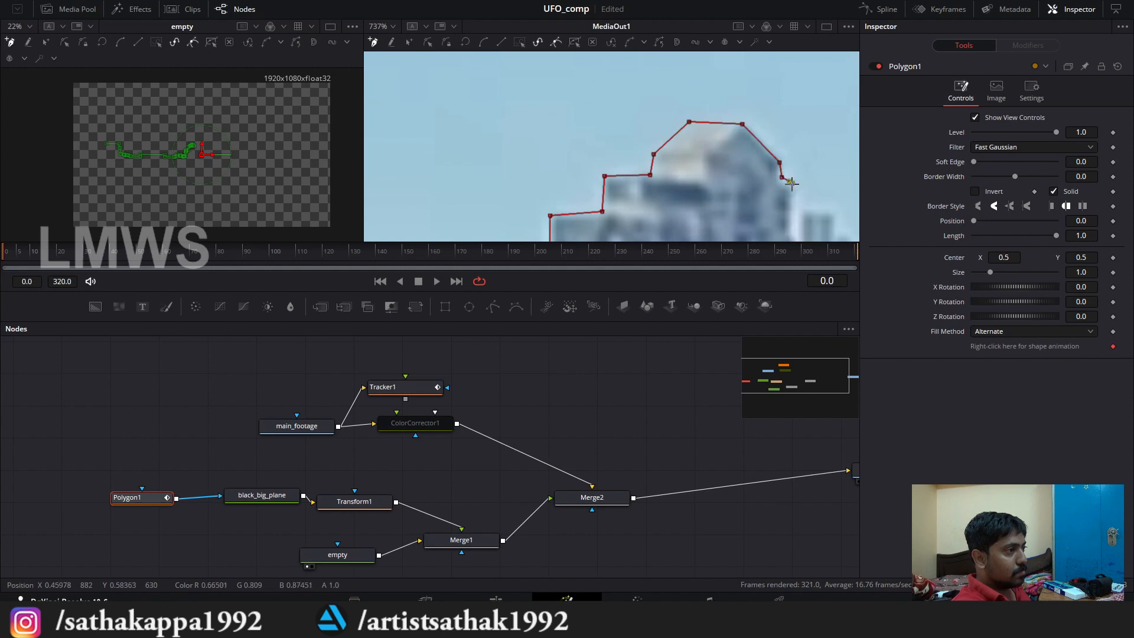
{"action": "mouse_move", "coordinate": [792, 183]}
{"action": "left_mouse_down"}
{"action": "mouse_move", "coordinate": [615, 124]}
{"action": "mouse_move", "coordinate": [557, 63]}
{"action": "left_mouse_up"}
Step: Continue the mask down the glass tower's stepped far side and across the adjoining white high-rise roof
{"action": "left_click", "coordinate": [603, 152]}
{"action": "left_click_drag", "start_coordinate": [603, 152], "coordinate": [577, 109]}
{"action": "left_click", "coordinate": [625, 169]}
{"action": "left_click", "coordinate": [662, 168]}
{"action": "left_click", "coordinate": [704, 202]}
{"action": "mouse_move", "coordinate": [756, 233]}
{"action": "left_mouse_down"}
{"action": "mouse_move", "coordinate": [725, 169]}
{"action": "mouse_move", "coordinate": [671, 142]}
{"action": "left_mouse_up"}
{"action": "left_click", "coordinate": [676, 153]}
{"action": "left_click", "coordinate": [714, 157]}
Step: Take the mask down into the gap after the white high-rise and up the edge of the next tower
{"action": "scroll", "coordinate": [671, 141], "scroll_direction": "down", "scroll_amount": 2}
{"action": "left_click", "coordinate": [675, 213]}
{"action": "left_click", "coordinate": [722, 219]}
{"action": "left_click", "coordinate": [722, 145]}
{"action": "scroll", "coordinate": [738, 139], "scroll_direction": "down", "scroll_amount": 3}
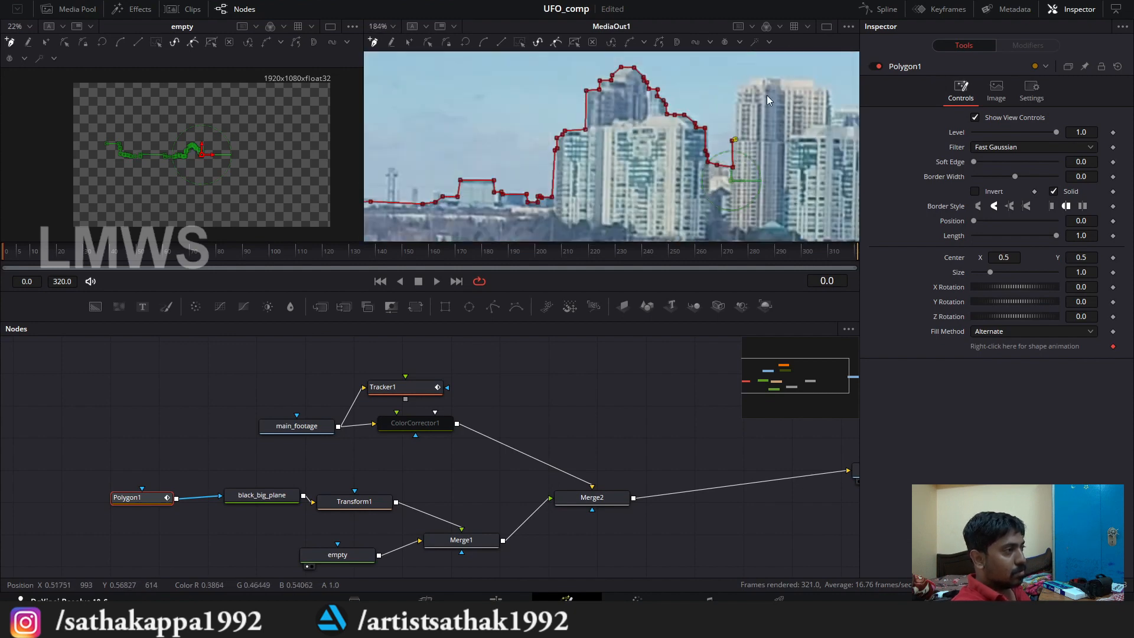
Step: Trace the mask over the flat roof of the second tall tower and around its far corner
{"action": "scroll", "coordinate": [768, 100], "scroll_direction": "up", "scroll_amount": 4}
{"action": "left_click", "coordinate": [665, 84]}
{"action": "scroll", "coordinate": [633, 130], "scroll_direction": "down", "scroll_amount": 2}
{"action": "scroll", "coordinate": [709, 127], "scroll_direction": "up", "scroll_amount": 4}
{"action": "left_click", "coordinate": [767, 109]}
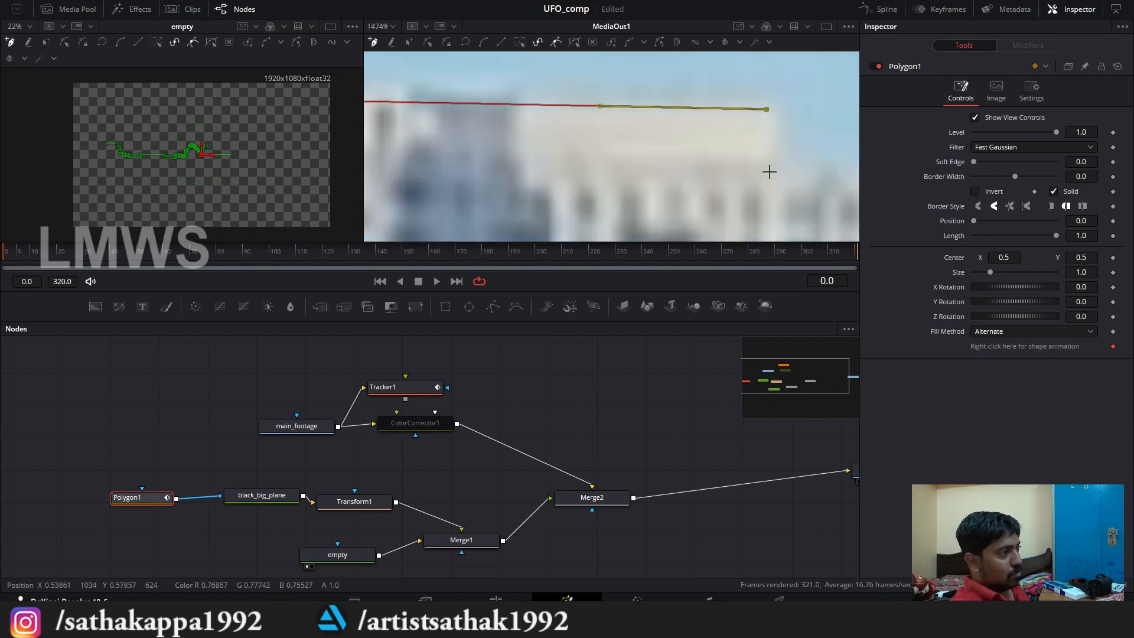
{"action": "left_click", "coordinate": [769, 172]}
Step: Step the mask down the second tower's side and across the shorter high-rise before the large office building
{"action": "scroll", "coordinate": [738, 153], "scroll_direction": "down", "scroll_amount": 1}
{"action": "left_click", "coordinate": [668, 129]}
{"action": "left_click", "coordinate": [717, 134]}
{"action": "scroll", "coordinate": [704, 159], "scroll_direction": "down", "scroll_amount": 3}
{"action": "left_click", "coordinate": [642, 146]}
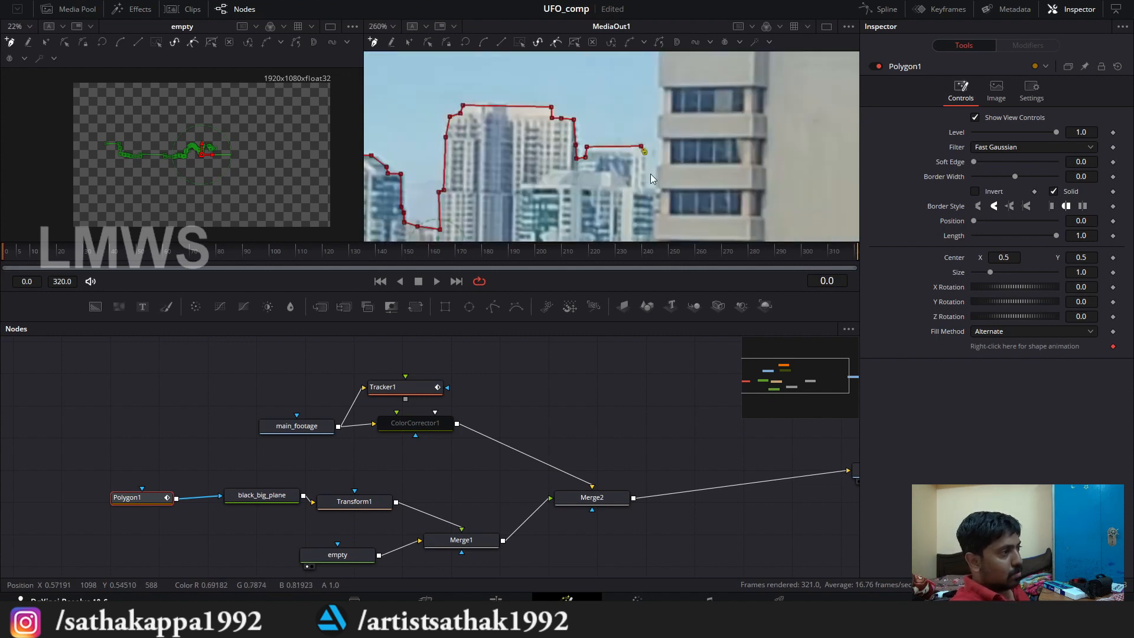
{"action": "left_click", "coordinate": [646, 155]}
Step: Trace the mask up the large beige office building's near edge and along its roofline to the rooftop sign
{"action": "scroll", "coordinate": [676, 171], "scroll_direction": "down", "scroll_amount": 1}
{"action": "scroll", "coordinate": [676, 175], "scroll_direction": "up", "scroll_amount": 4}
{"action": "left_click", "coordinate": [653, 208]}
{"action": "scroll", "coordinate": [656, 185], "scroll_direction": "up", "scroll_amount": 1}
{"action": "left_click", "coordinate": [651, 188]}
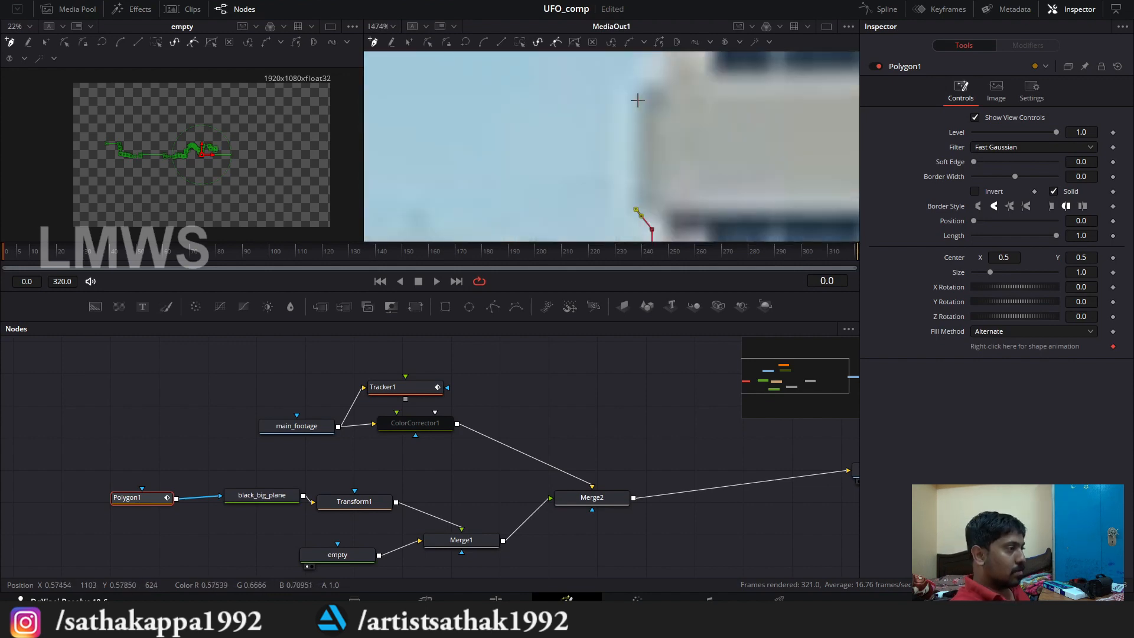
{"action": "scroll", "coordinate": [656, 77], "scroll_direction": "down", "scroll_amount": 2}
{"action": "scroll", "coordinate": [658, 159], "scroll_direction": "down", "scroll_amount": 9}
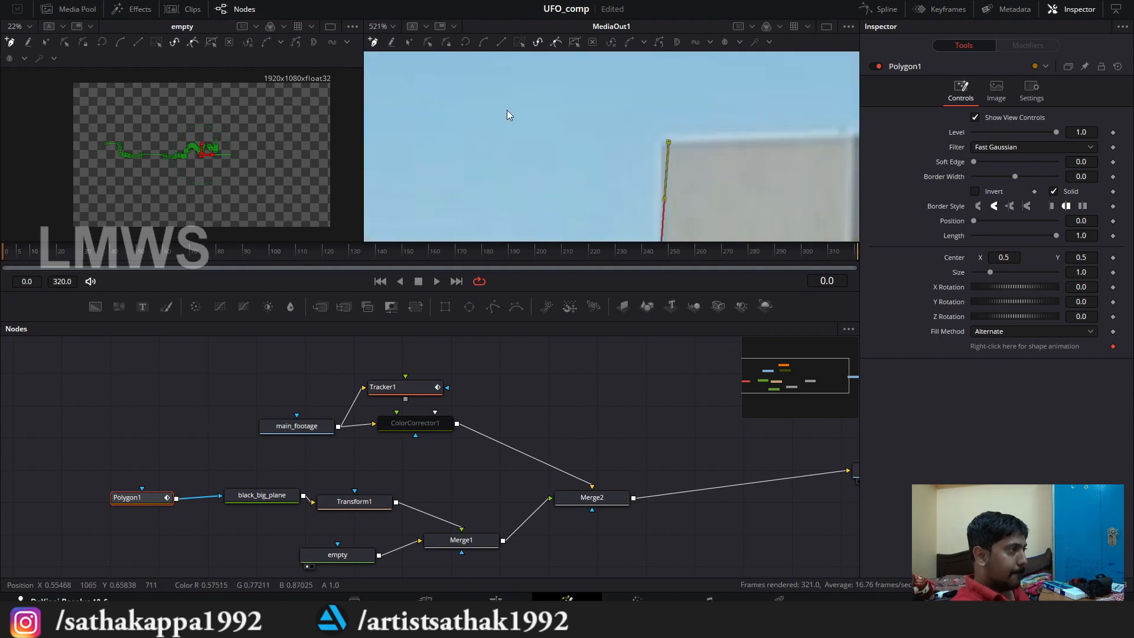
{"action": "scroll", "coordinate": [672, 128], "scroll_direction": "up", "scroll_amount": 11}
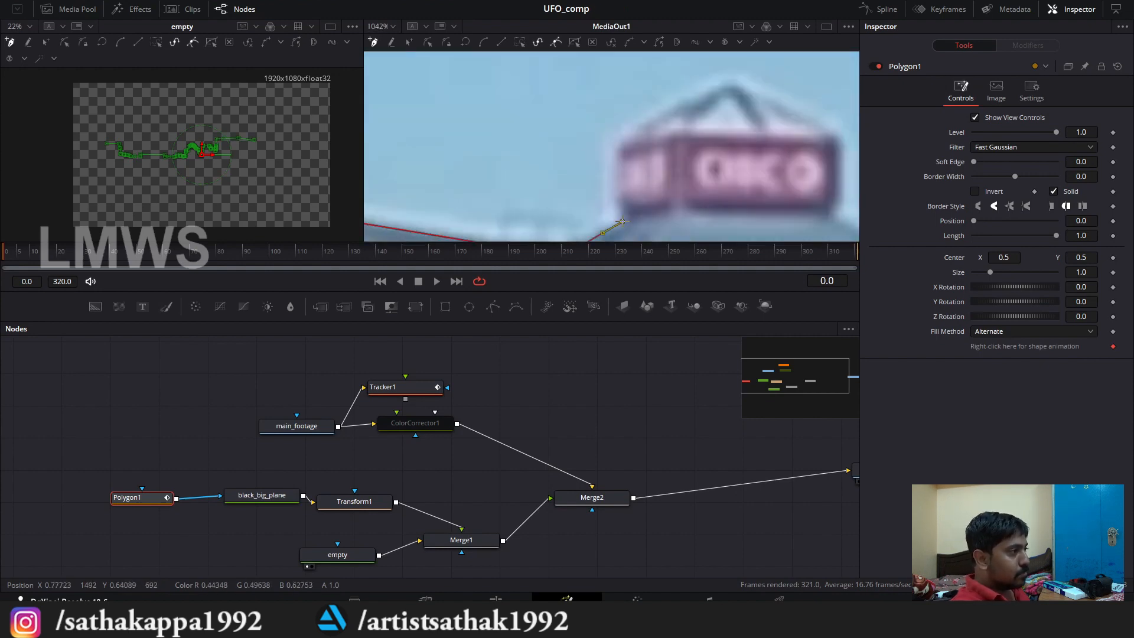
Step: Outline the peaked rooftop sign structure with mask points and return to the roofline
{"action": "left_click", "coordinate": [618, 221]}
{"action": "left_click", "coordinate": [623, 137]}
{"action": "left_click", "coordinate": [734, 84]}
{"action": "scroll", "coordinate": [768, 162], "scroll_direction": "down", "scroll_amount": 4}
{"action": "scroll", "coordinate": [771, 157], "scroll_direction": "up", "scroll_amount": 2}
{"action": "left_click", "coordinate": [674, 129]}
{"action": "left_click", "coordinate": [676, 149]}
{"action": "left_click", "coordinate": [786, 154]}
Step: Extend the mask around the crane rising above the blue glass building
{"action": "scroll", "coordinate": [782, 155], "scroll_direction": "down", "scroll_amount": 4}
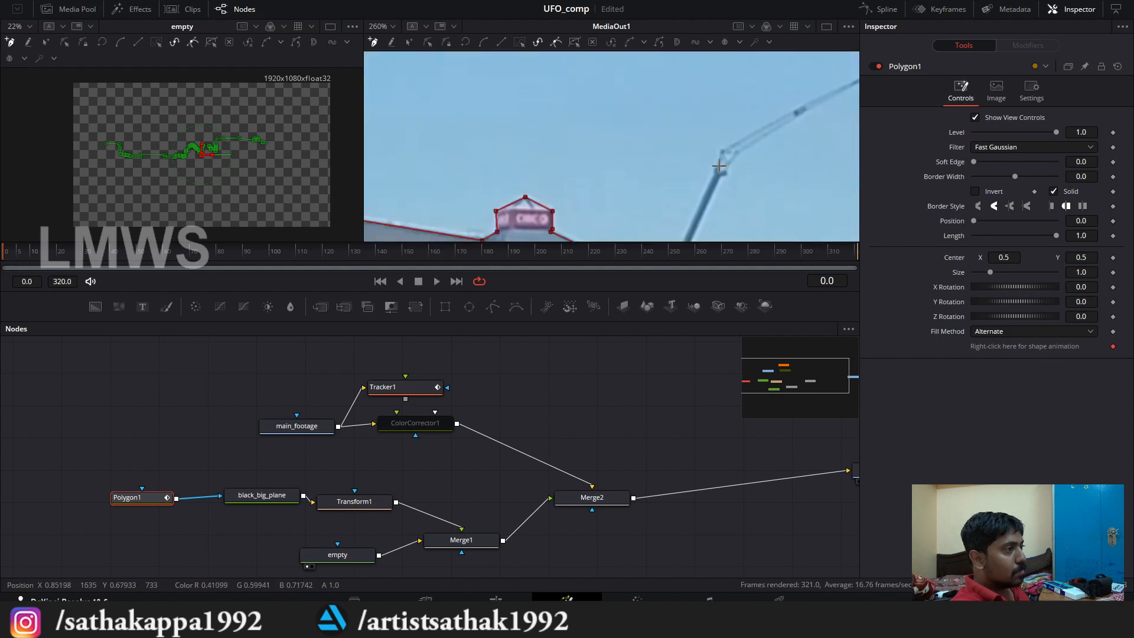
{"action": "scroll", "coordinate": [724, 163], "scroll_direction": "up", "scroll_amount": 3}
{"action": "left_click", "coordinate": [721, 162]}
{"action": "left_click", "coordinate": [749, 171]}
{"action": "scroll", "coordinate": [753, 177], "scroll_direction": "down", "scroll_amount": 4}
{"action": "scroll", "coordinate": [762, 127], "scroll_direction": "up", "scroll_amount": 4}
{"action": "left_click", "coordinate": [821, 137]}
{"action": "scroll", "coordinate": [821, 141], "scroll_direction": "down", "scroll_amount": 4}
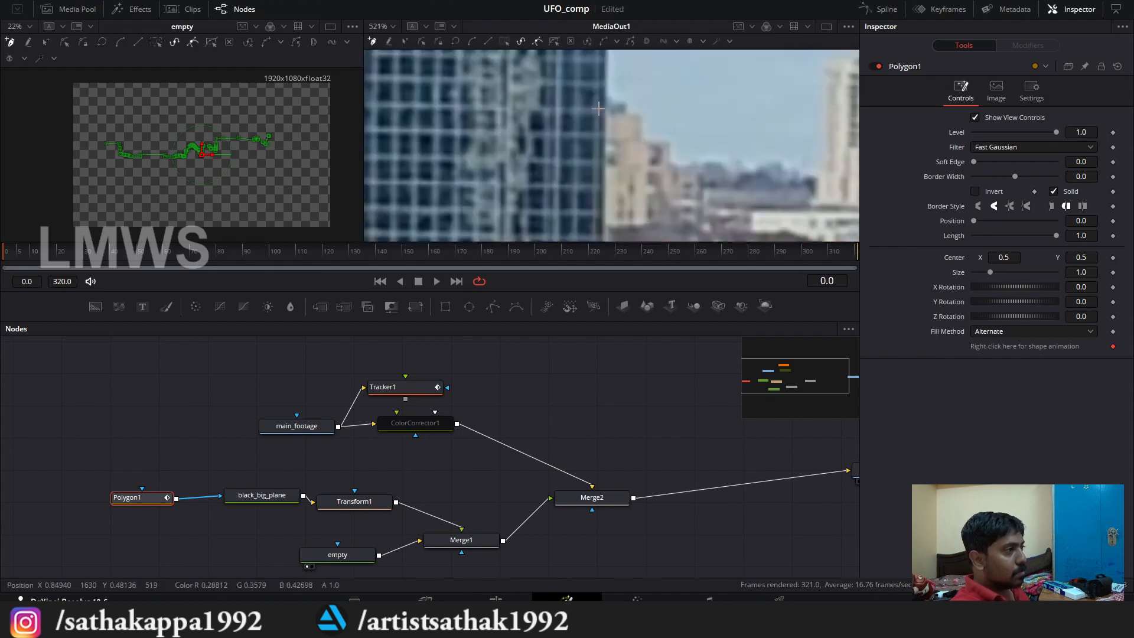
Step: Trace the mask down the blue glass building's far edge and over the stepped beige buildings beside it
{"action": "scroll", "coordinate": [647, 128], "scroll_direction": "up", "scroll_amount": 3}
{"action": "left_click", "coordinate": [602, 102]}
{"action": "left_click", "coordinate": [648, 118]}
{"action": "scroll", "coordinate": [648, 186], "scroll_direction": "down", "scroll_amount": 3}
{"action": "scroll", "coordinate": [605, 141], "scroll_direction": "up", "scroll_amount": 3}
{"action": "left_click", "coordinate": [592, 86]}
{"action": "left_click", "coordinate": [593, 138]}
{"action": "left_click", "coordinate": [643, 141]}
{"action": "scroll", "coordinate": [641, 140], "scroll_direction": "down", "scroll_amount": 3}
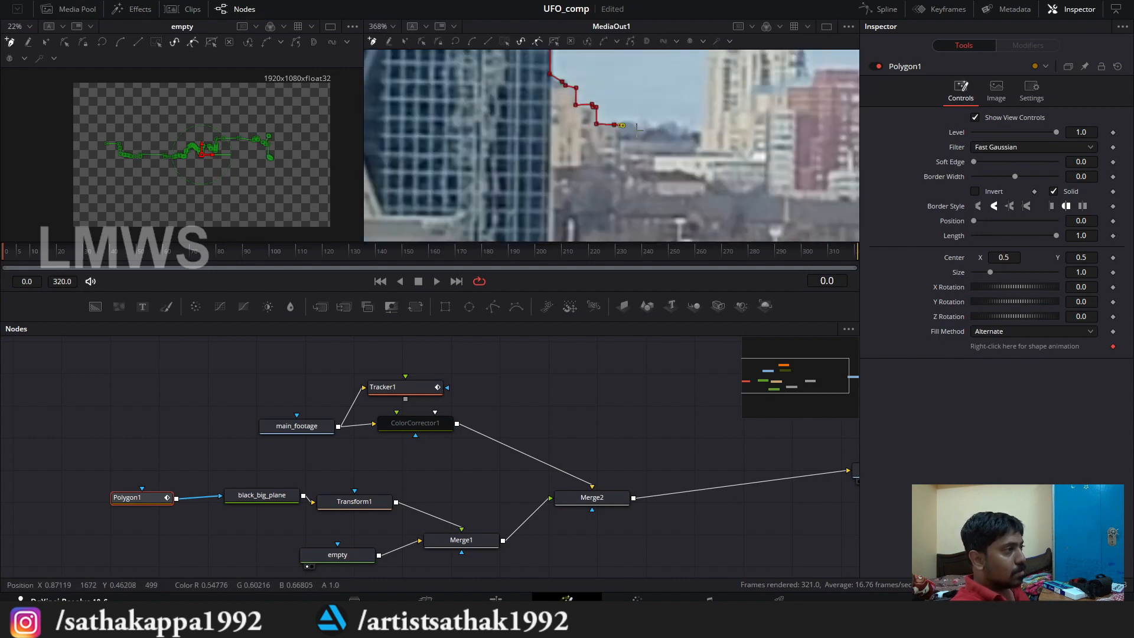
Step: Continue the mask along the distant trees and up the near edge of the pale apartment tower
{"action": "left_click", "coordinate": [654, 134]}
{"action": "scroll", "coordinate": [655, 136], "scroll_direction": "down", "scroll_amount": 3}
{"action": "scroll", "coordinate": [687, 150], "scroll_direction": "up", "scroll_amount": 3}
{"action": "scroll", "coordinate": [653, 165], "scroll_direction": "up", "scroll_amount": 2}
{"action": "left_click", "coordinate": [633, 166]}
{"action": "left_click_drag", "start_coordinate": [650, 89], "coordinate": [598, 236]}
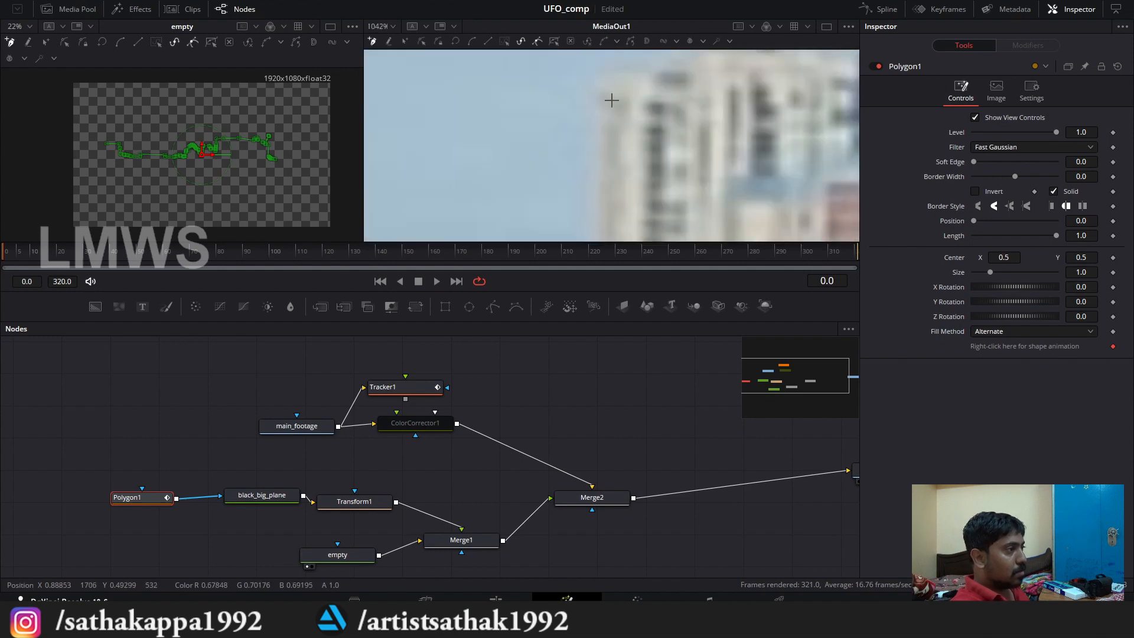
Step: Trace the mask over the pale apartment tower's stepped roof and down its far side
{"action": "left_click", "coordinate": [613, 83]}
{"action": "left_click_drag", "start_coordinate": [691, 86], "coordinate": [598, 175]}
{"action": "left_click", "coordinate": [525, 174]}
{"action": "left_click", "coordinate": [568, 143]}
{"action": "left_click", "coordinate": [664, 140]}
{"action": "left_click", "coordinate": [697, 156]}
{"action": "left_click", "coordinate": [733, 156]}
{"action": "left_click", "coordinate": [655, 202]}
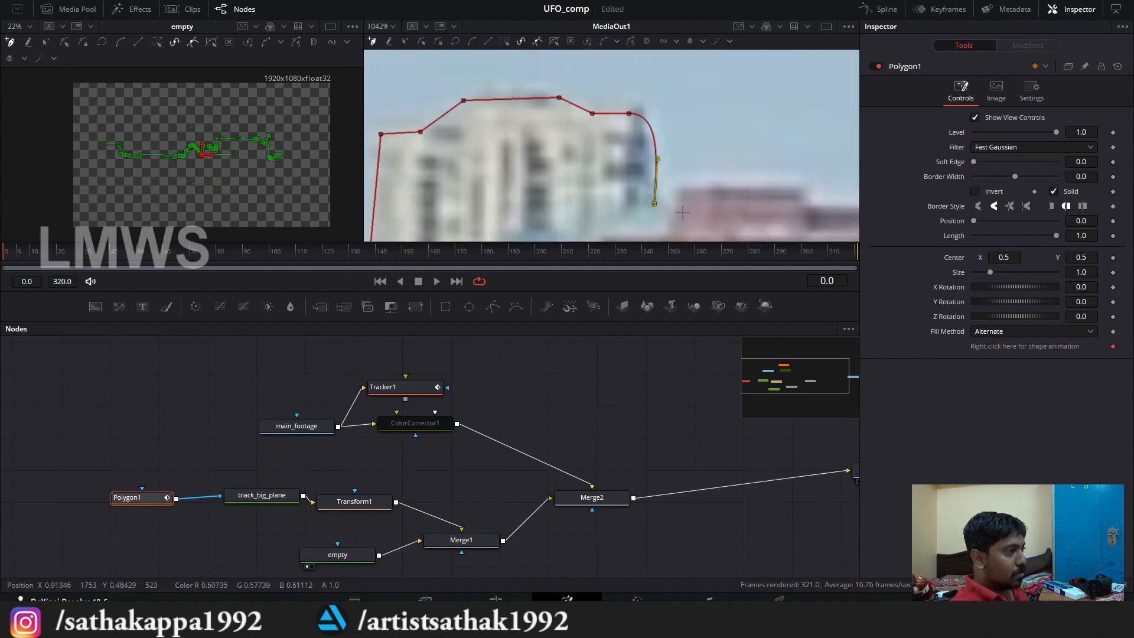
{"action": "left_click", "coordinate": [667, 200]}
Step: Run the mask over the reddish building's roof and the lower roofs up to the pink building
{"action": "scroll", "coordinate": [730, 196], "scroll_direction": "up", "scroll_amount": 3}
{"action": "left_click", "coordinate": [458, 169]}
{"action": "left_click", "coordinate": [616, 176]}
{"action": "left_click", "coordinate": [635, 199]}
{"action": "left_click", "coordinate": [590, 105]}
{"action": "left_click", "coordinate": [596, 127]}
{"action": "left_click", "coordinate": [645, 126]}
{"action": "scroll", "coordinate": [644, 121], "scroll_direction": "down", "scroll_amount": 5}
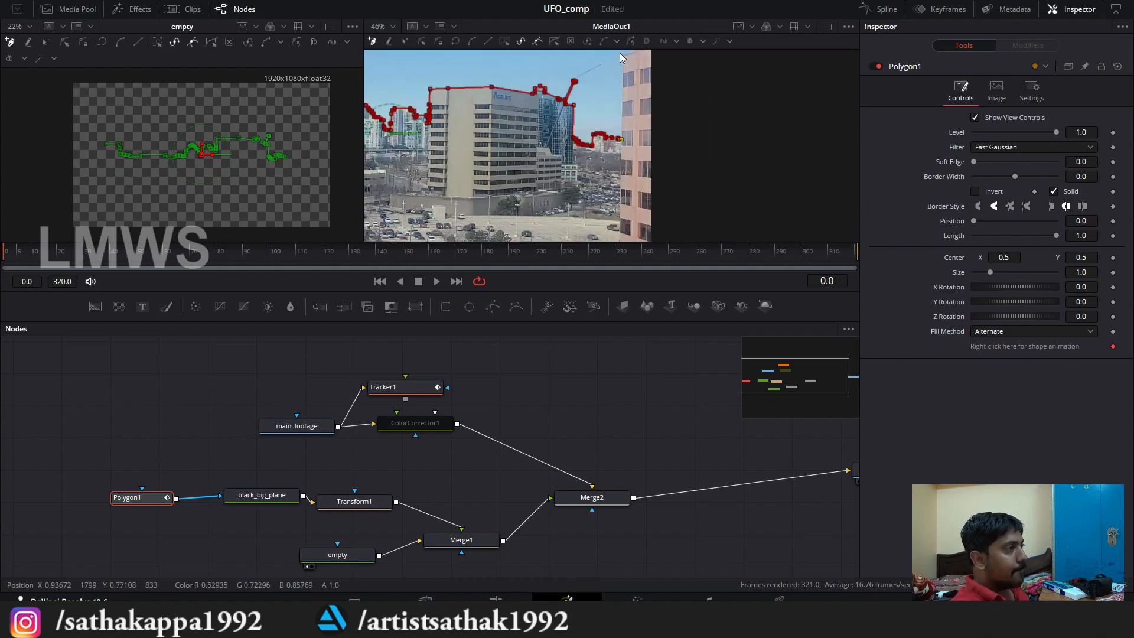
Step: Trace the mask up the pink building's edge at the frame's right side and out beyond the frame
{"action": "scroll", "coordinate": [653, 94], "scroll_direction": "up", "scroll_amount": 4}
{"action": "scroll", "coordinate": [643, 130], "scroll_direction": "up", "scroll_amount": 3}
{"action": "left_click", "coordinate": [633, 151]}
{"action": "left_click_drag", "start_coordinate": [767, 71], "coordinate": [567, 230]}
{"action": "left_click", "coordinate": [652, 143]}
{"action": "scroll", "coordinate": [703, 89], "scroll_direction": "down", "scroll_amount": 9}
{"action": "left_click", "coordinate": [754, 90]}
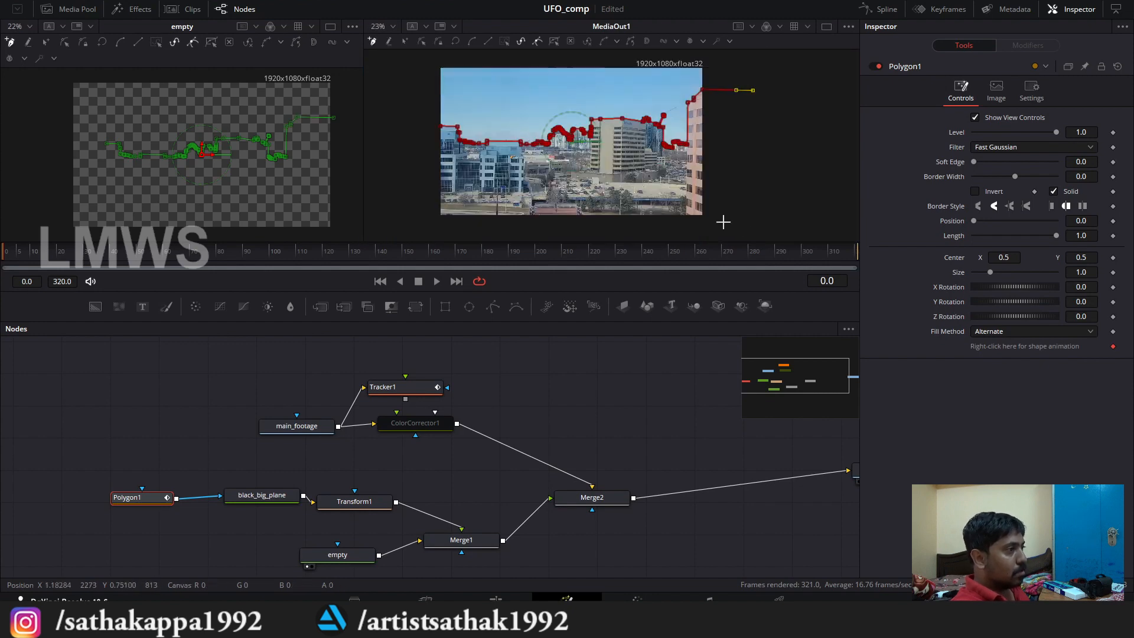
Step: Carry the mask around below and outside the frame and close it at its starting point, enclosing the whole city
{"action": "left_click", "coordinate": [740, 225]}
{"action": "left_click", "coordinate": [422, 235]}
{"action": "left_click", "coordinate": [433, 127]}
{"action": "scroll", "coordinate": [439, 126], "scroll_direction": "up", "scroll_amount": 8}
{"action": "scroll", "coordinate": [489, 117], "scroll_direction": "up", "scroll_amount": 2}
{"action": "left_click", "coordinate": [439, 117]}
{"action": "scroll", "coordinate": [440, 122], "scroll_direction": "down", "scroll_amount": 9}
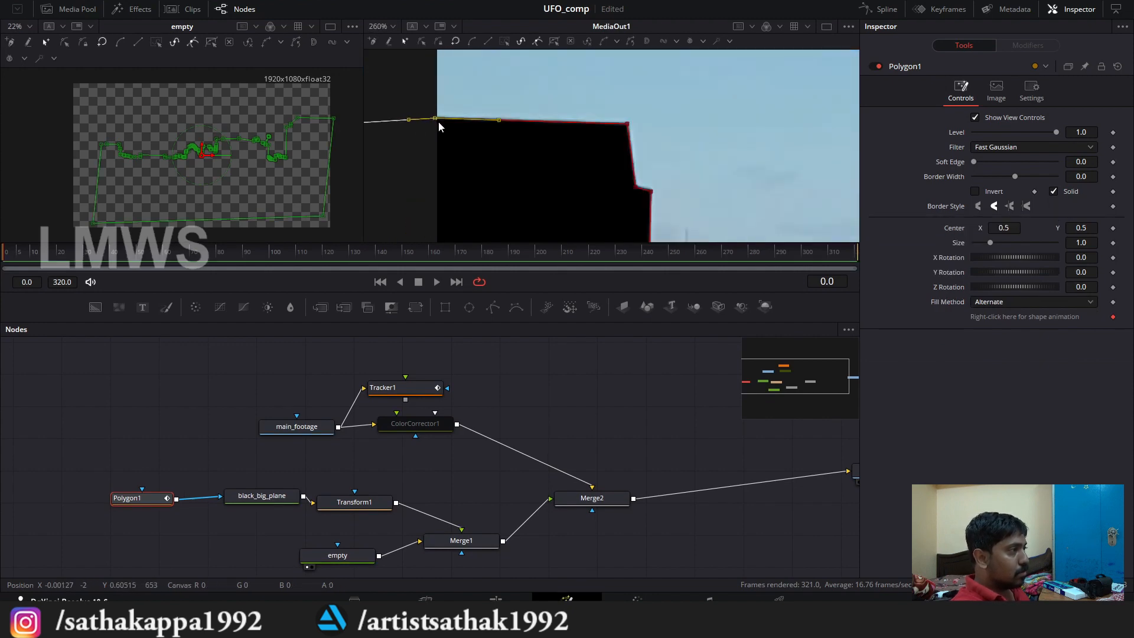
{"action": "scroll", "coordinate": [667, 154], "scroll_direction": "up", "scroll_amount": 1}
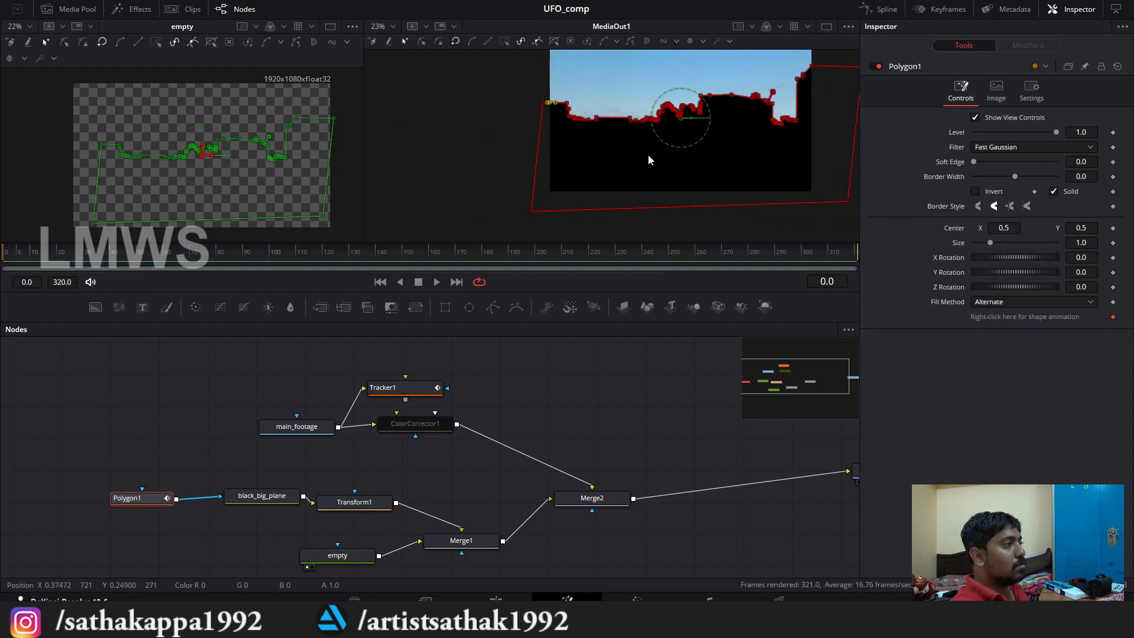
{"action": "scroll", "coordinate": [732, 137], "scroll_direction": "up", "scroll_amount": 3}
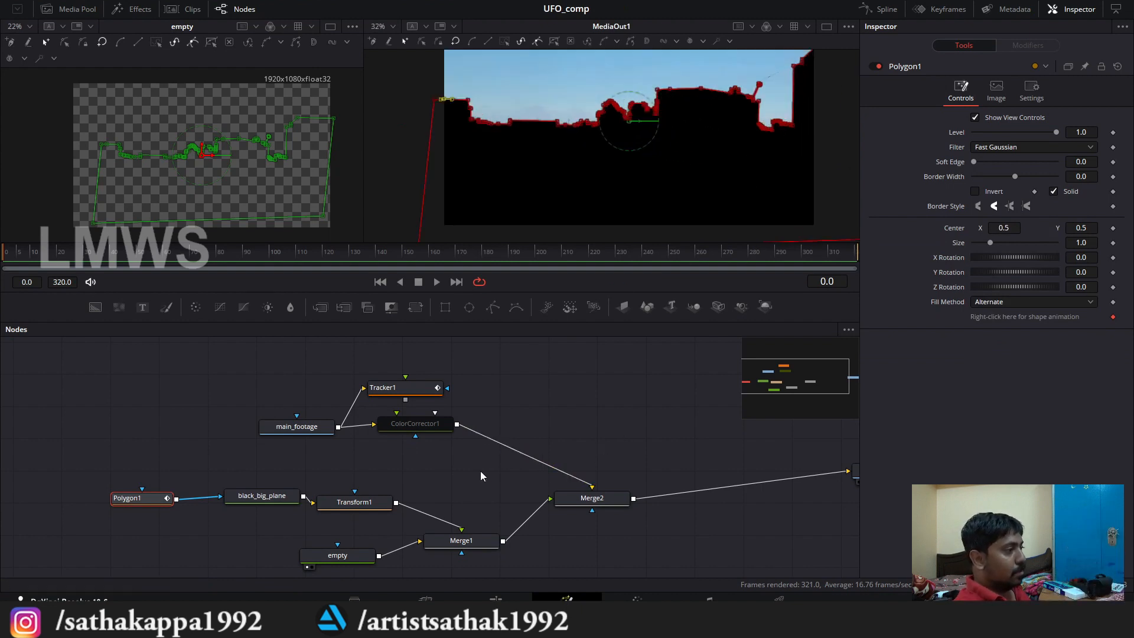
Step: Re-enable the ColorCorrector1 node so the footage behind the black plane is high contrast again
{"action": "left_click_drag", "start_coordinate": [373, 475], "coordinate": [400, 436]}
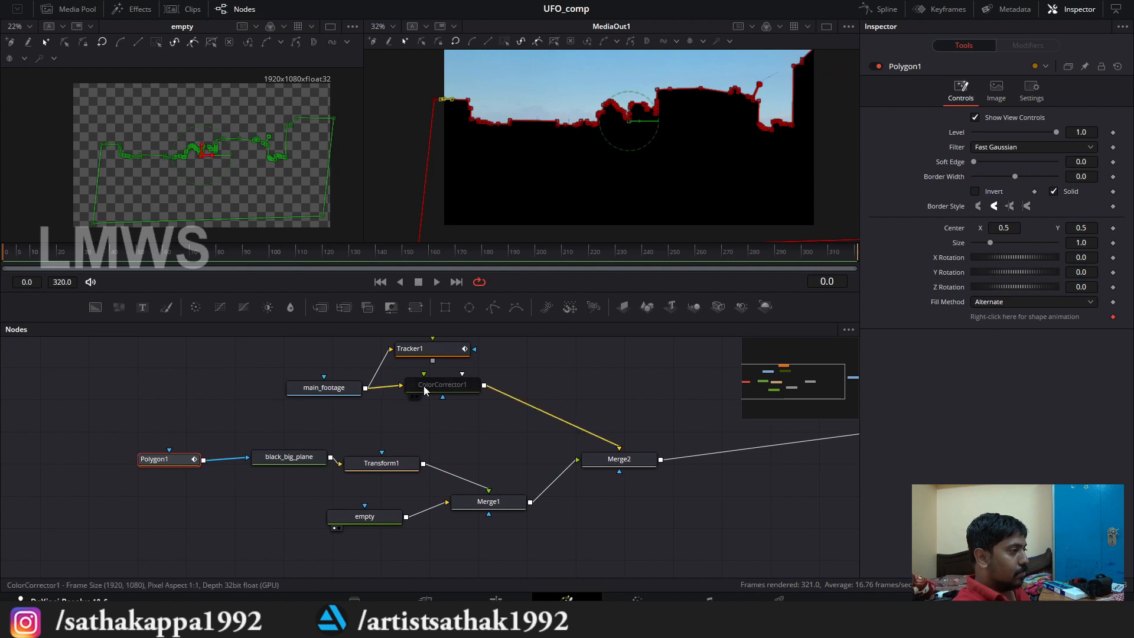
{"action": "left_click", "coordinate": [424, 385]}
{"action": "left_click", "coordinate": [874, 66]}
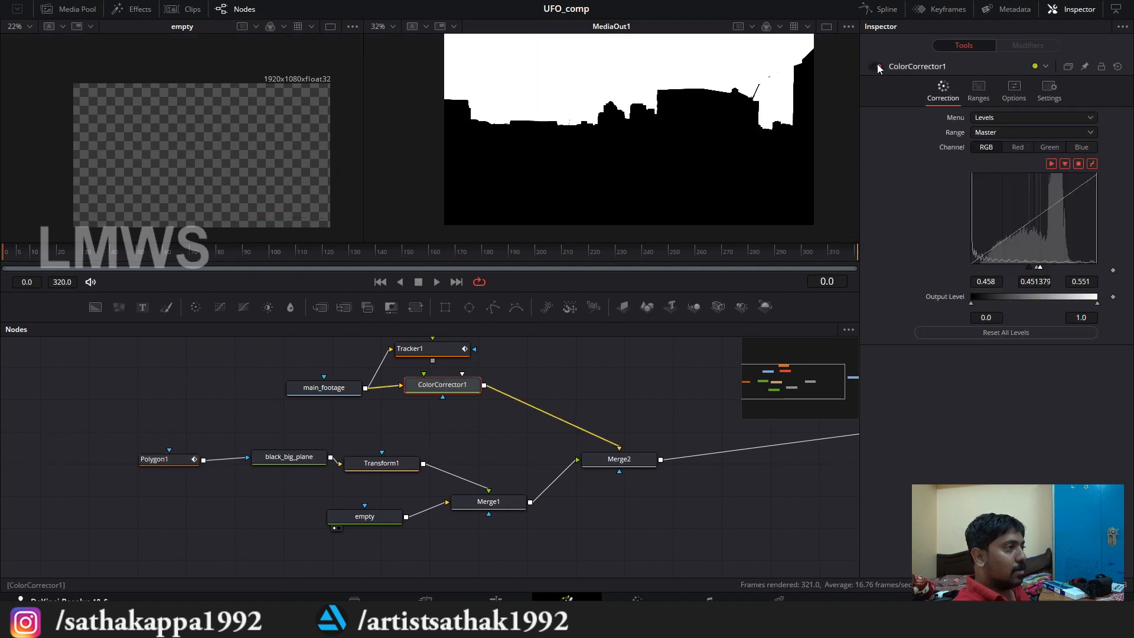
{"action": "scroll", "coordinate": [604, 147], "scroll_direction": "down", "scroll_amount": 2}
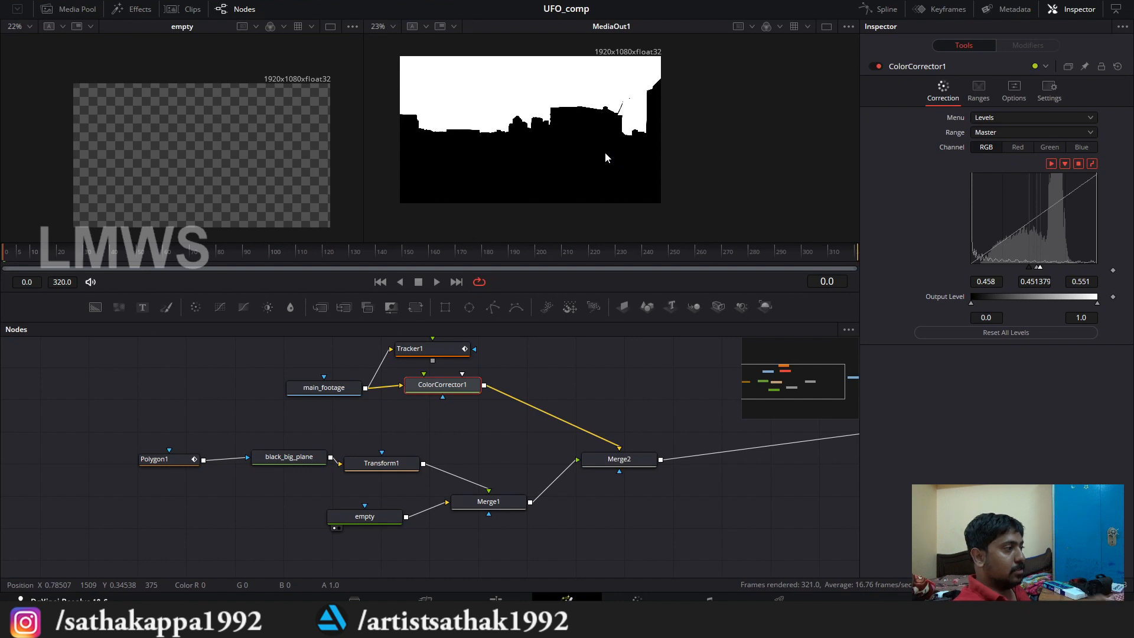
{"action": "left_click_drag", "start_coordinate": [486, 419], "coordinate": [468, 429]}
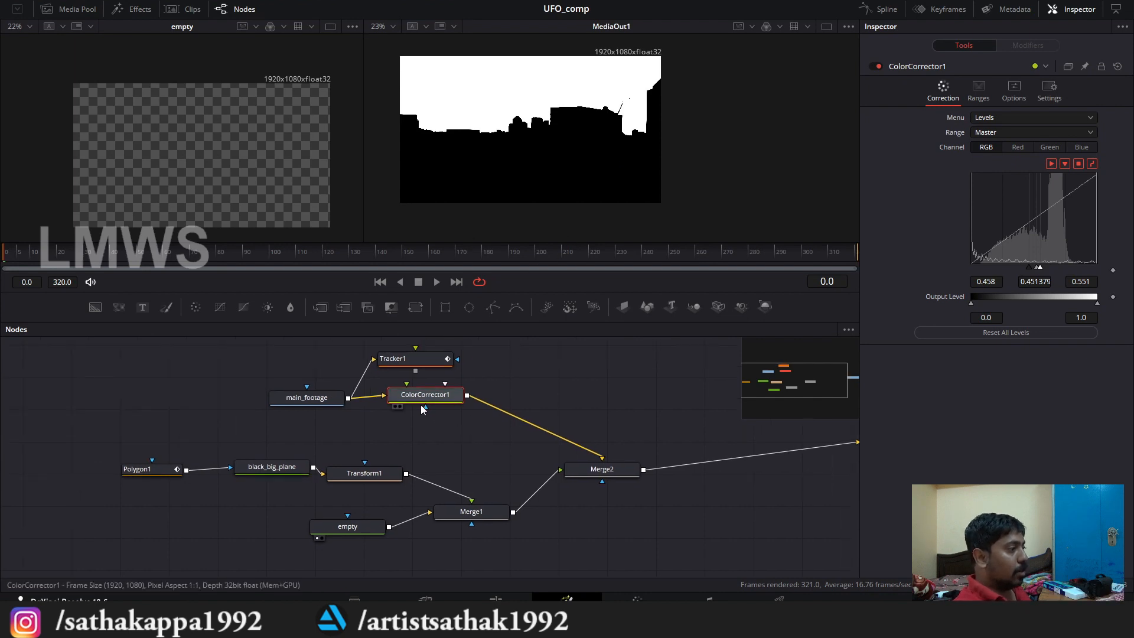
{"action": "left_click_drag", "start_coordinate": [673, 460], "coordinate": [640, 467]}
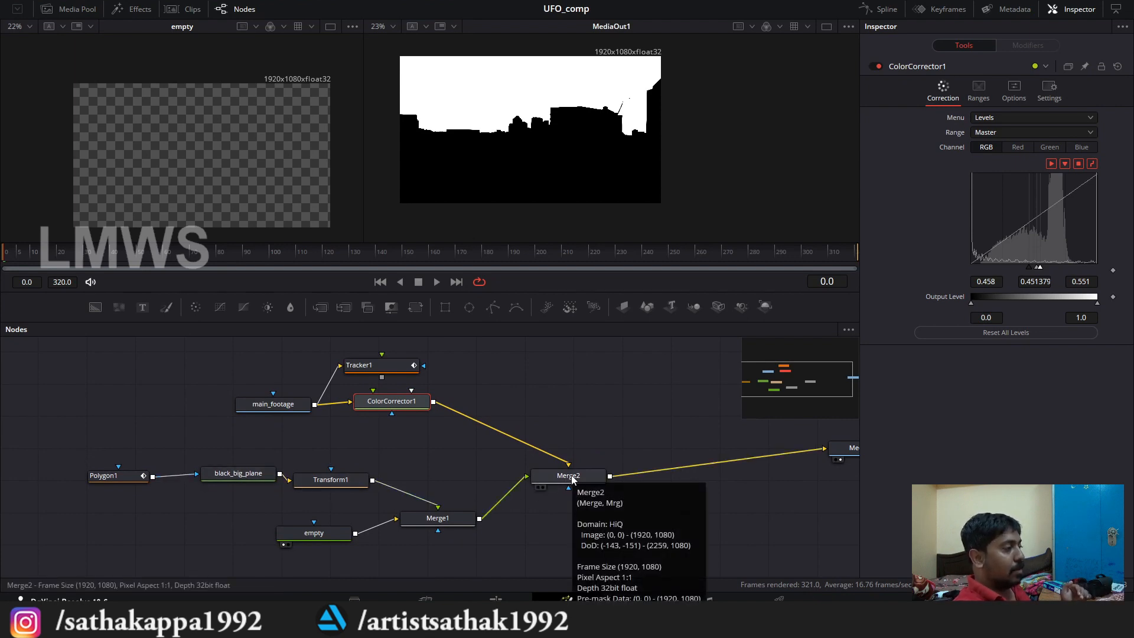
Step: Duplicate the Tracker1 node and place the unconnected copy in the space below Merge2
{"action": "left_click_drag", "start_coordinate": [373, 369], "coordinate": [391, 364]}
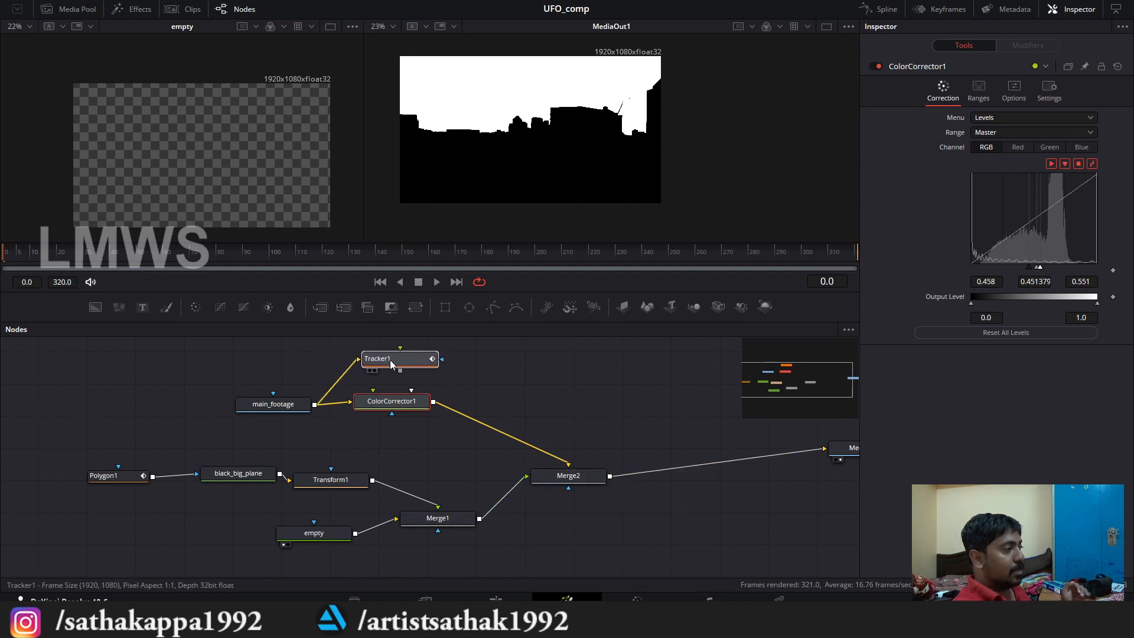
{"action": "left_click", "coordinate": [398, 359]}
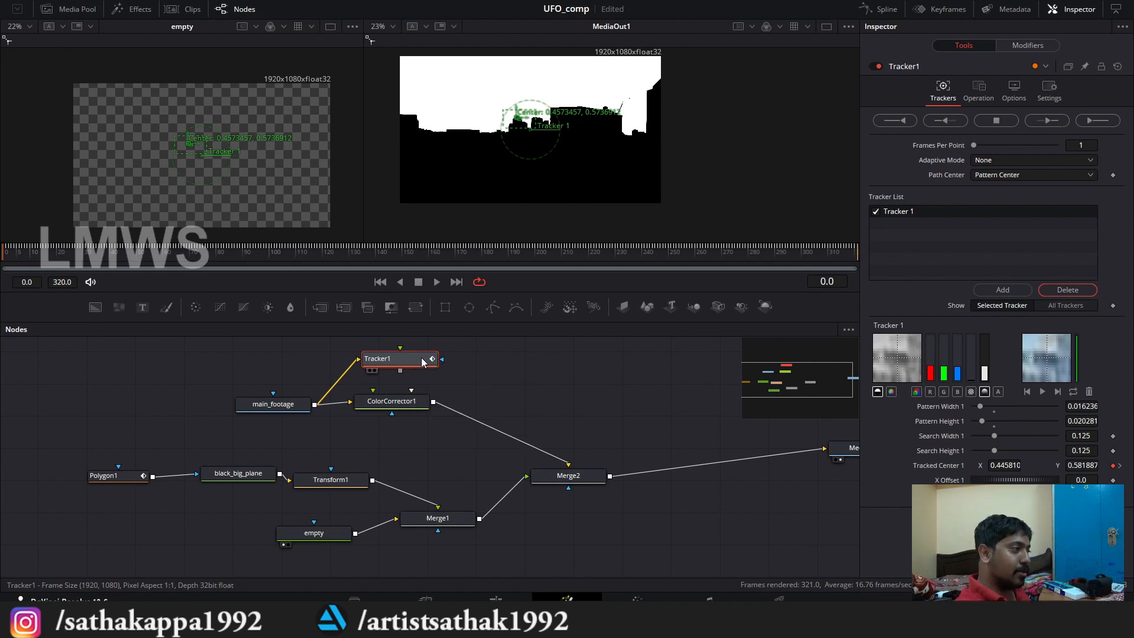
{"action": "left_click_drag", "start_coordinate": [490, 453], "coordinate": [466, 393]}
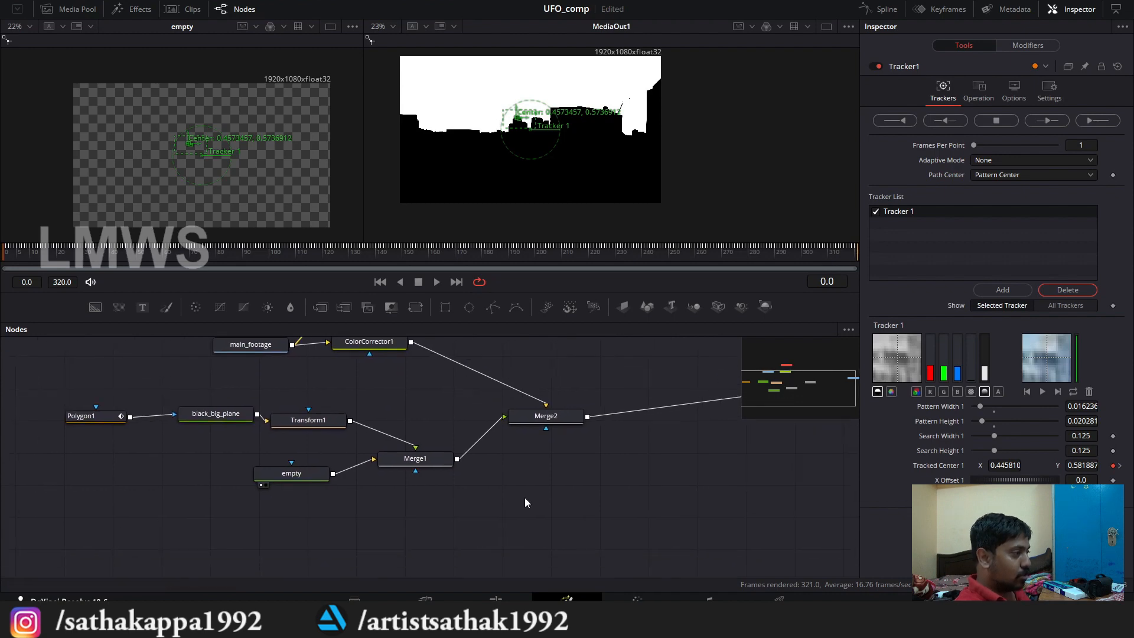
{"action": "left_click", "coordinate": [518, 488]}
{"action": "key", "text": "ctrl+v"}
Step: Delete the Merge2 node that combines ColorCorrector1 with Merge1
{"action": "left_click_drag", "start_coordinate": [545, 417], "coordinate": [652, 426]}
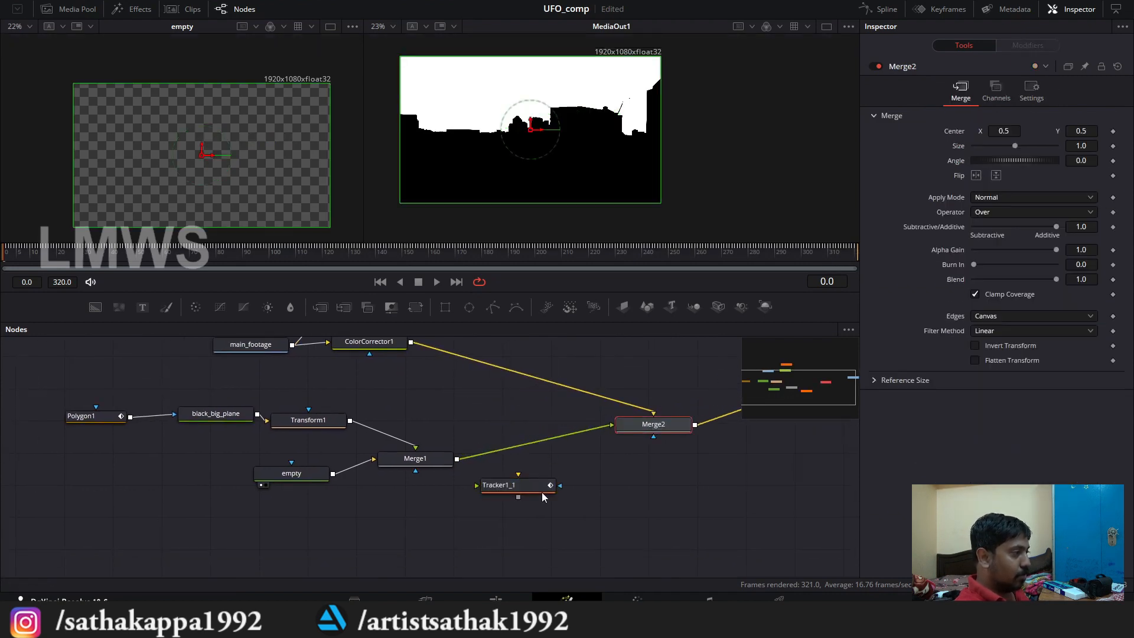
{"action": "scroll", "coordinate": [515, 518], "scroll_direction": "up", "scroll_amount": 2}
{"action": "scroll", "coordinate": [515, 531], "scroll_direction": "down", "scroll_amount": 2}
{"action": "scroll", "coordinate": [425, 484], "scroll_direction": "right", "scroll_amount": 6}
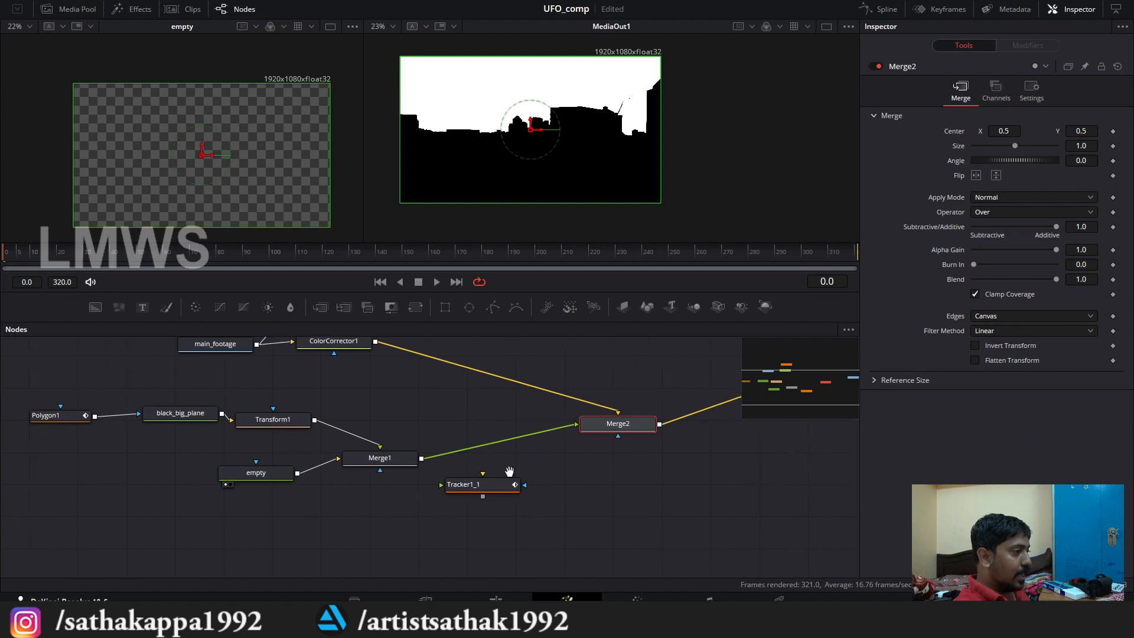
{"action": "left_click", "coordinate": [395, 459]}
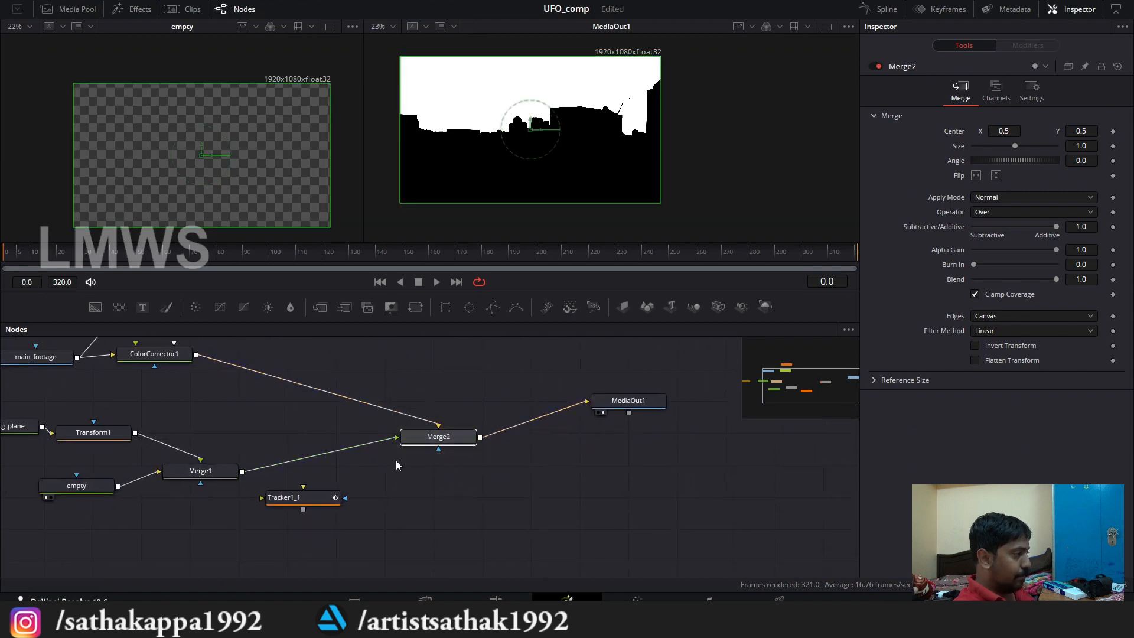
{"action": "key", "text": "Delete"}
{"action": "scroll", "coordinate": [363, 499], "scroll_direction": "left", "scroll_amount": 3}
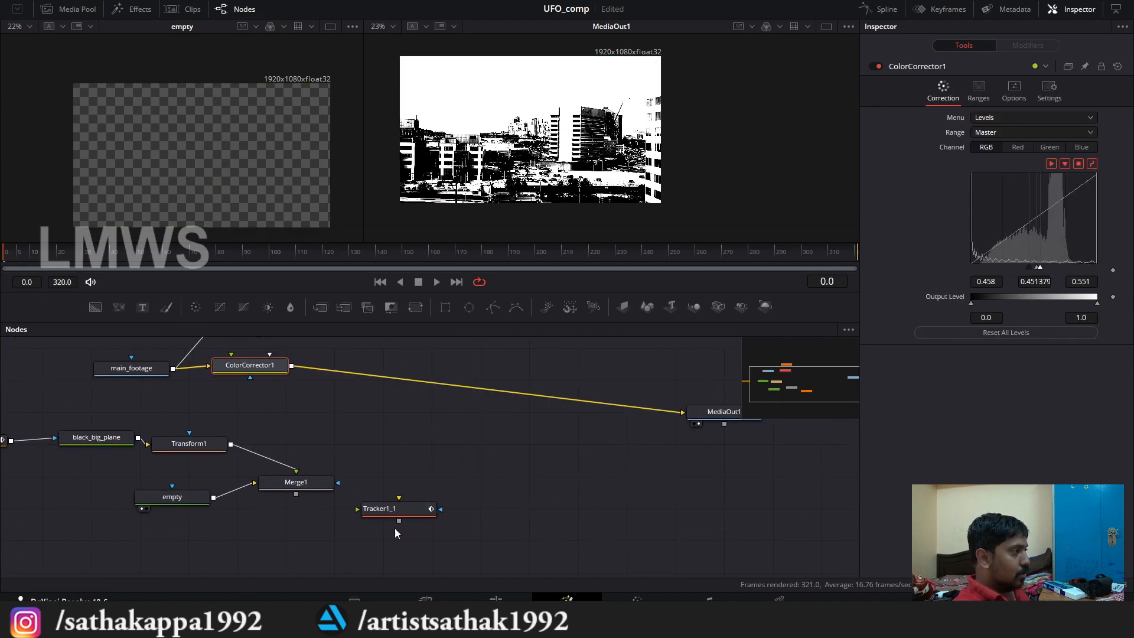
Step: Connect ColorCorrector1 to Tracker1_1's background and Merge1 to its foreground, and show ColorCorrector1 in the first viewer
{"action": "left_click_drag", "start_coordinate": [405, 512], "coordinate": [453, 473]}
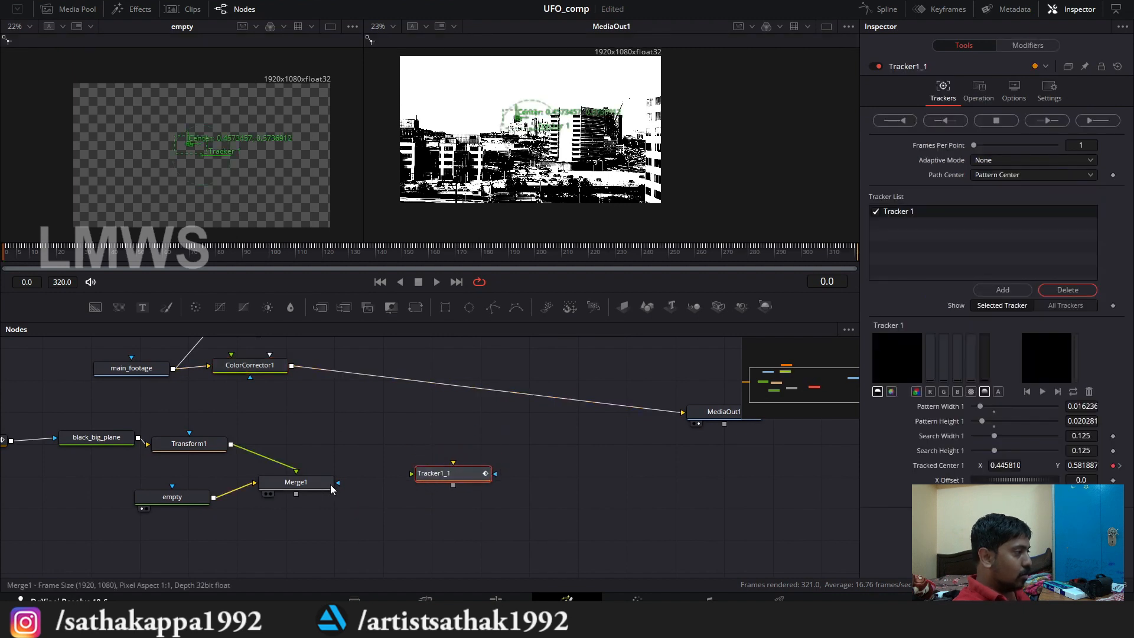
{"action": "left_click_drag", "start_coordinate": [299, 499], "coordinate": [476, 483]}
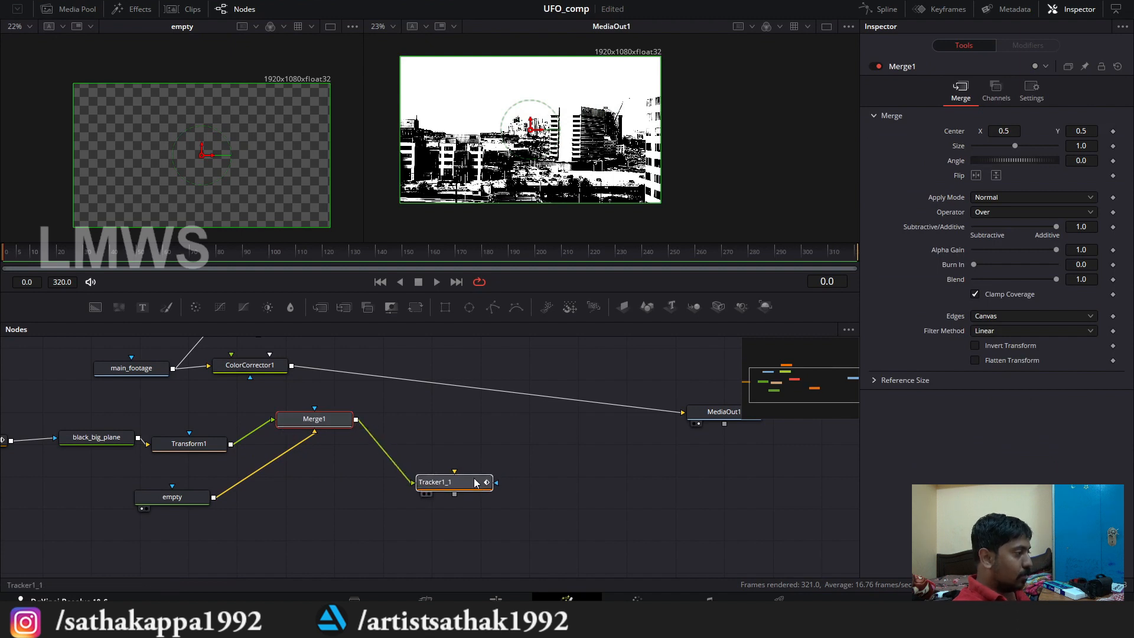
{"action": "left_click", "coordinate": [476, 483]}
{"action": "left_click_drag", "start_coordinate": [291, 367], "coordinate": [453, 471]}
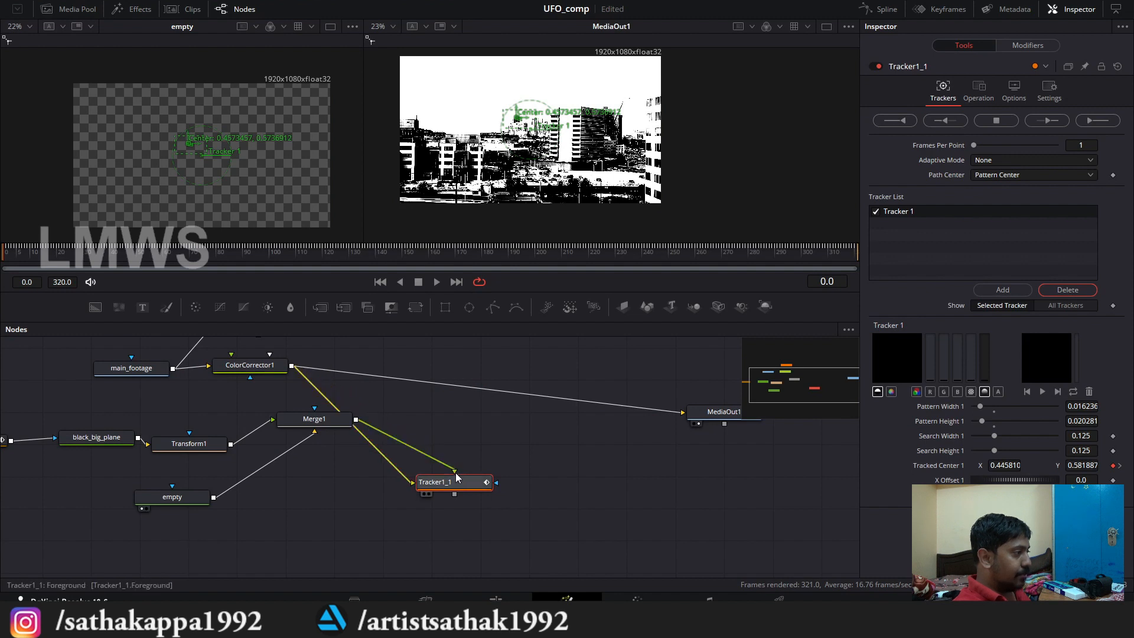
{"action": "left_click", "coordinate": [220, 377]}
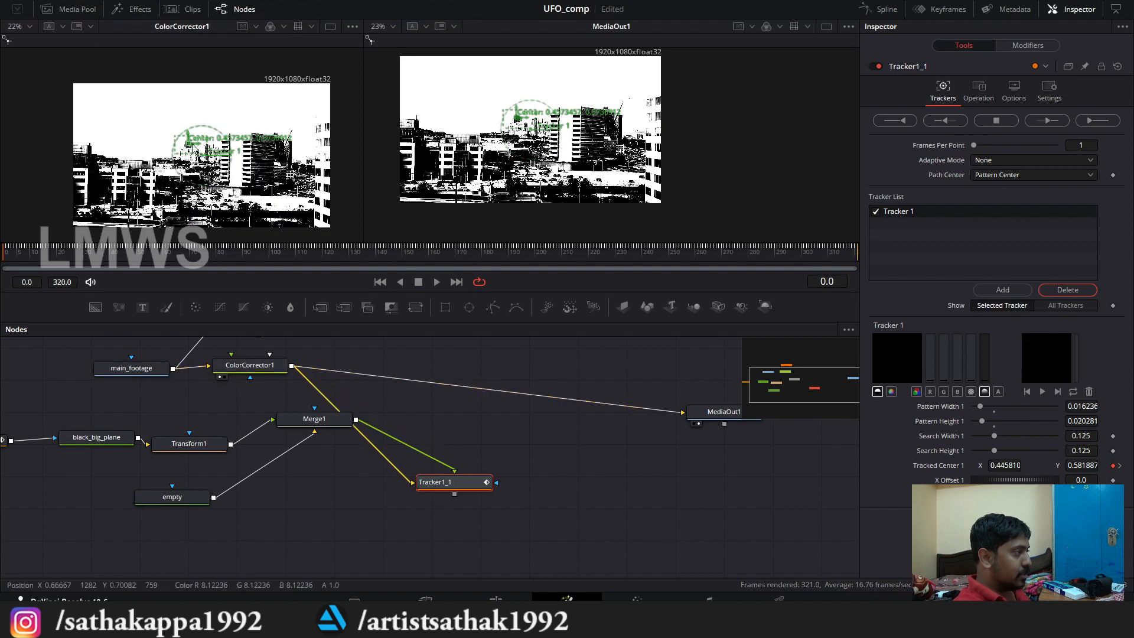
{"action": "left_click_drag", "start_coordinate": [467, 483], "coordinate": [467, 427]}
{"action": "left_click_drag", "start_coordinate": [368, 463], "coordinate": [552, 491]}
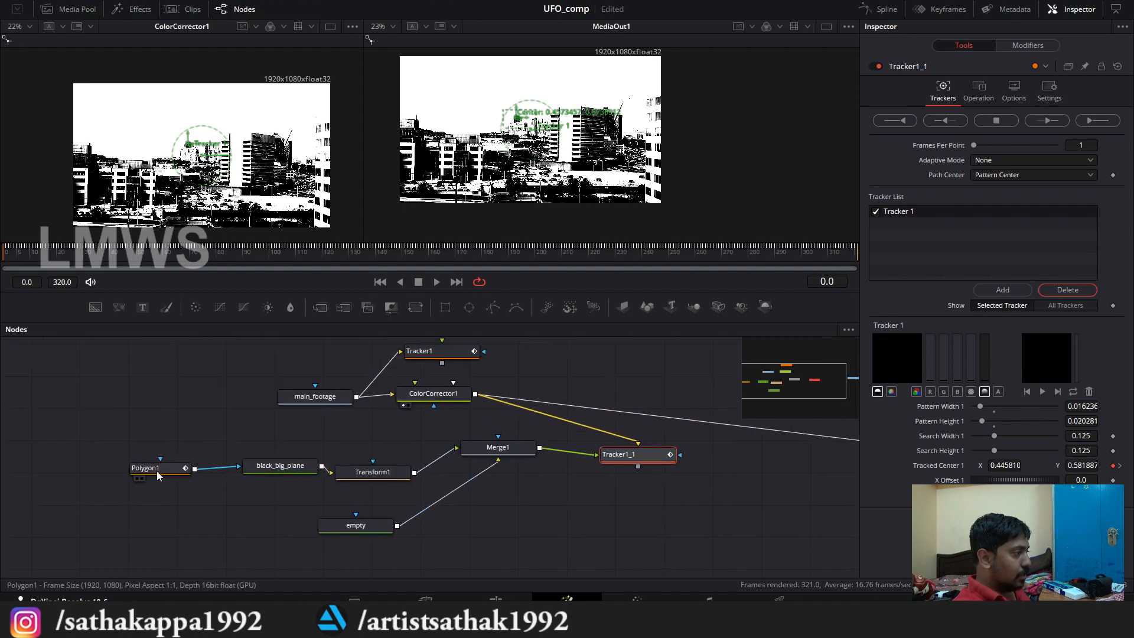
Step: Connect Tracker1_1's output to MediaOut1 and scrub the timeline to check the output
{"action": "left_click_drag", "start_coordinate": [147, 469], "coordinate": [159, 468]}
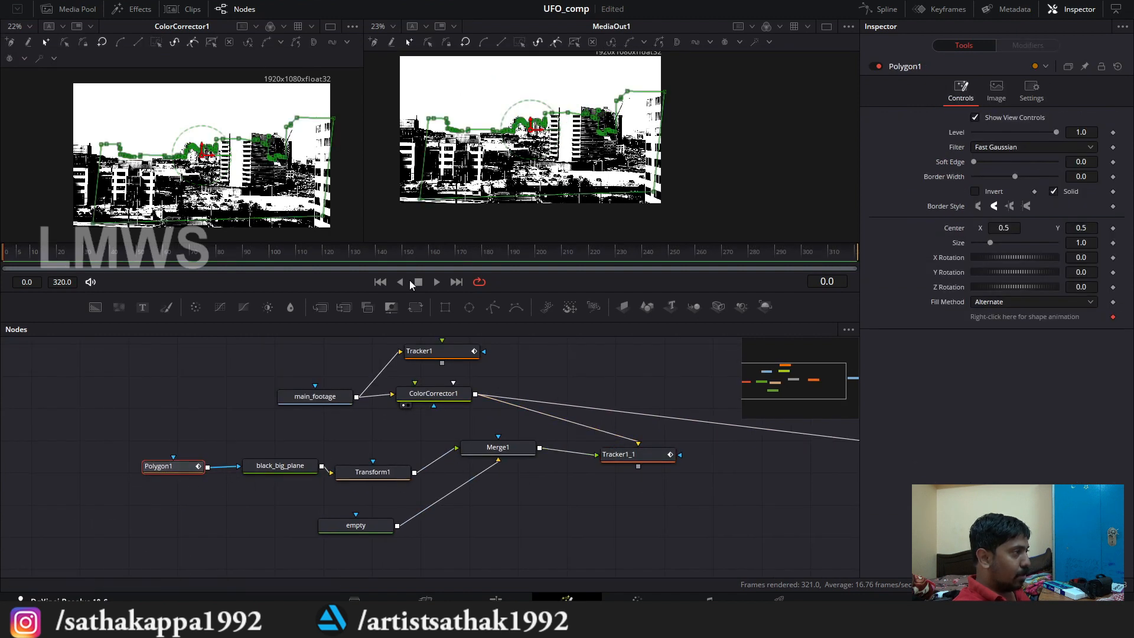
{"action": "left_click_drag", "start_coordinate": [469, 450], "coordinate": [283, 439]}
{"action": "left_click_drag", "start_coordinate": [657, 477], "coordinate": [596, 469]}
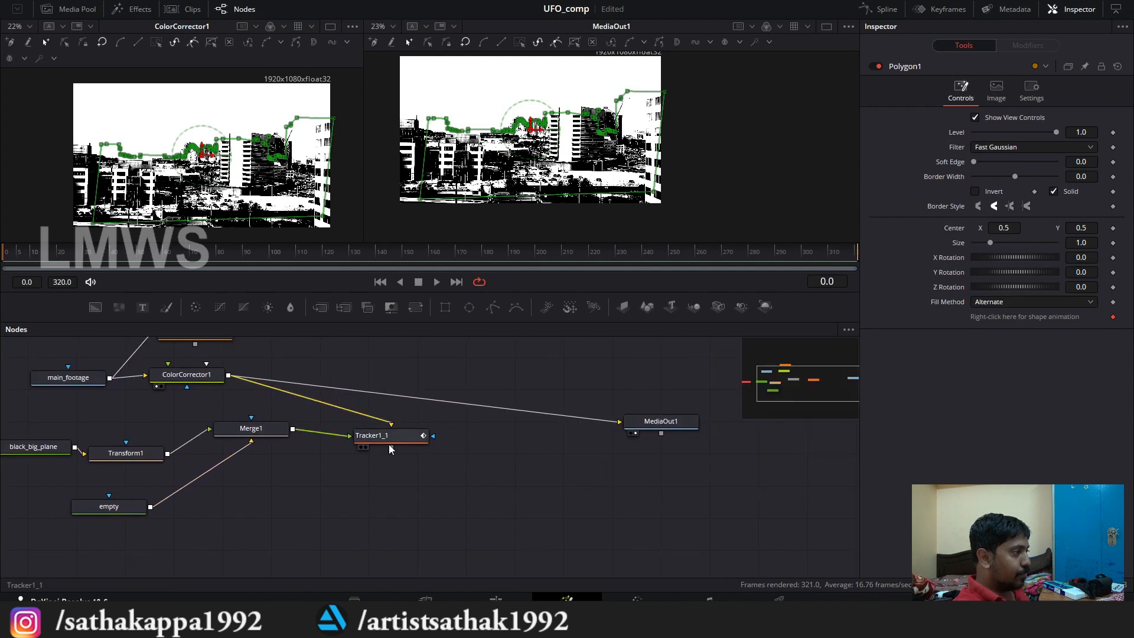
{"action": "left_click_drag", "start_coordinate": [391, 448], "coordinate": [621, 423]}
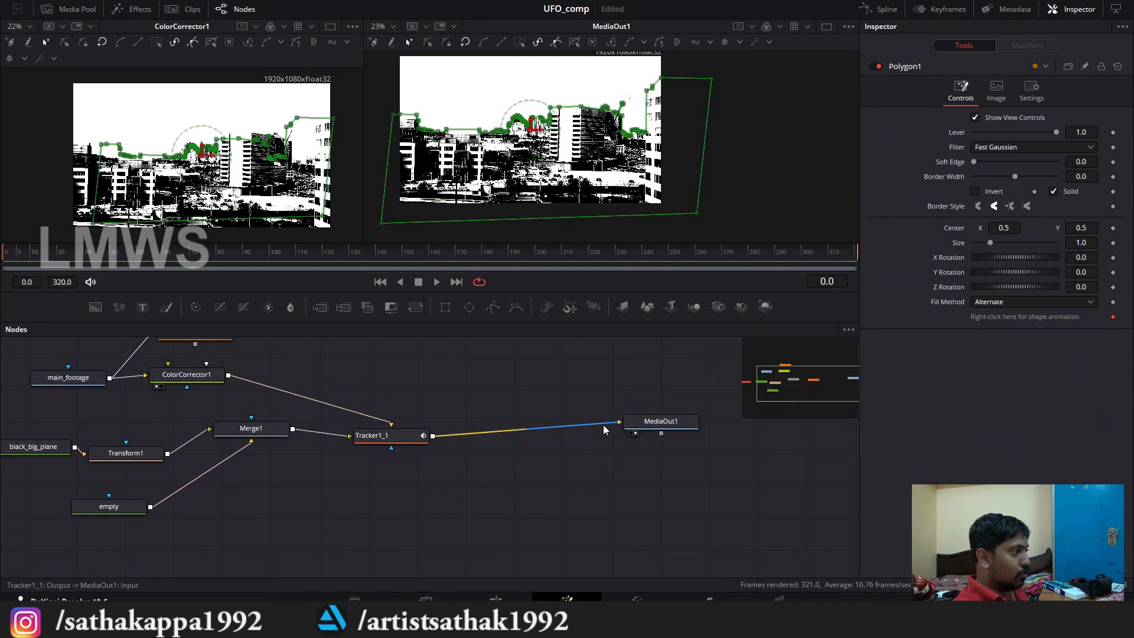
{"action": "left_click_drag", "start_coordinate": [347, 430], "coordinate": [441, 441]}
{"action": "scroll", "coordinate": [419, 407], "scroll_direction": "up", "scroll_amount": 2}
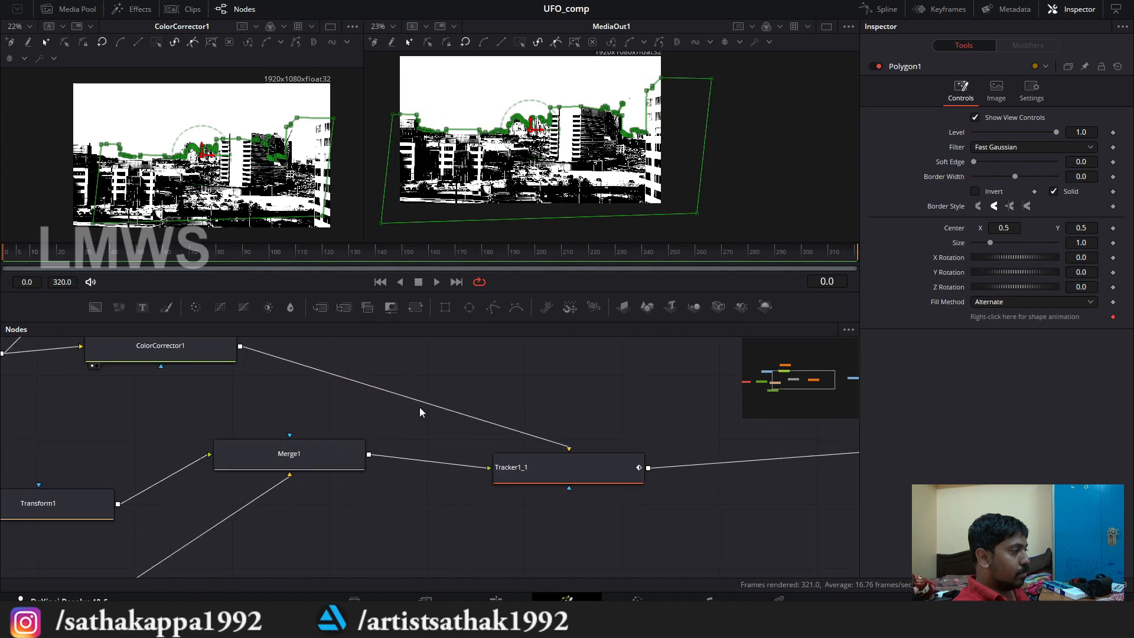
{"action": "scroll", "coordinate": [419, 406], "scroll_direction": "down", "scroll_amount": 1}
{"action": "scroll", "coordinate": [471, 407], "scroll_direction": "up", "scroll_amount": 1}
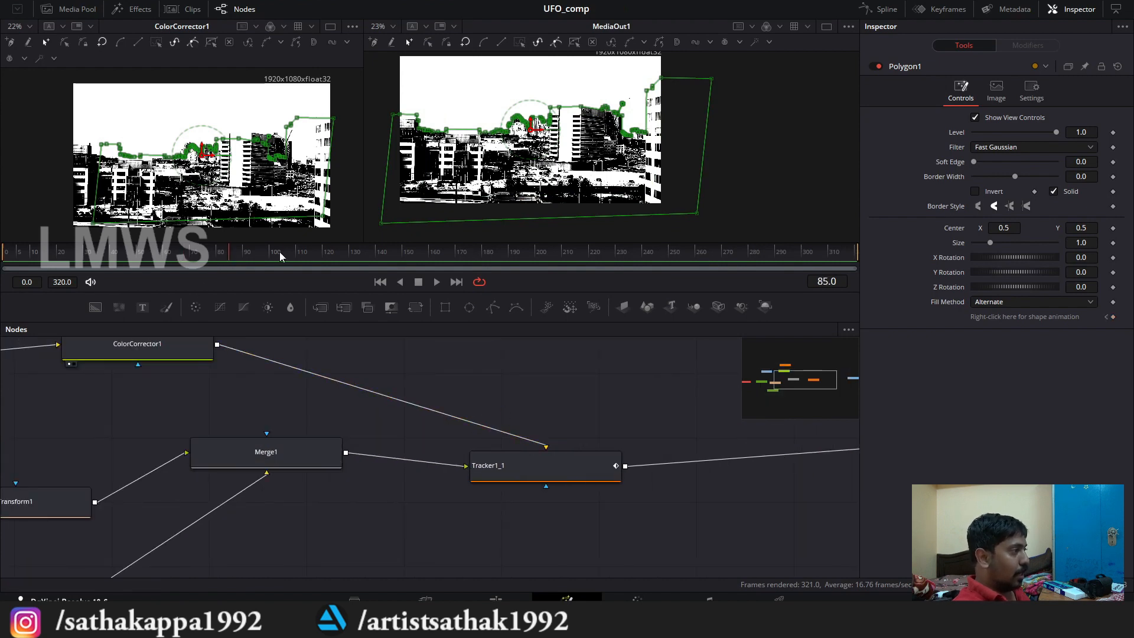
{"action": "left_click_drag", "start_coordinate": [280, 253], "coordinate": [3, 276]}
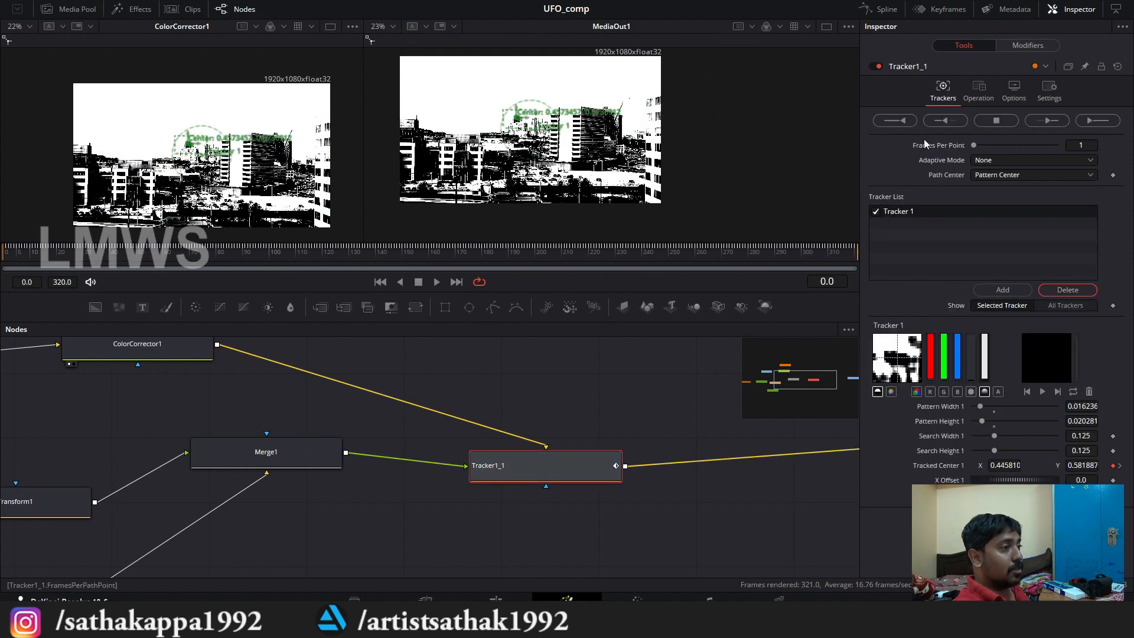
Step: Set Tracker1_1's operation to Match Move and scrub the timeline to check that the masked plane follows the footage
{"action": "left_click_drag", "start_coordinate": [491, 480], "coordinate": [487, 461]}
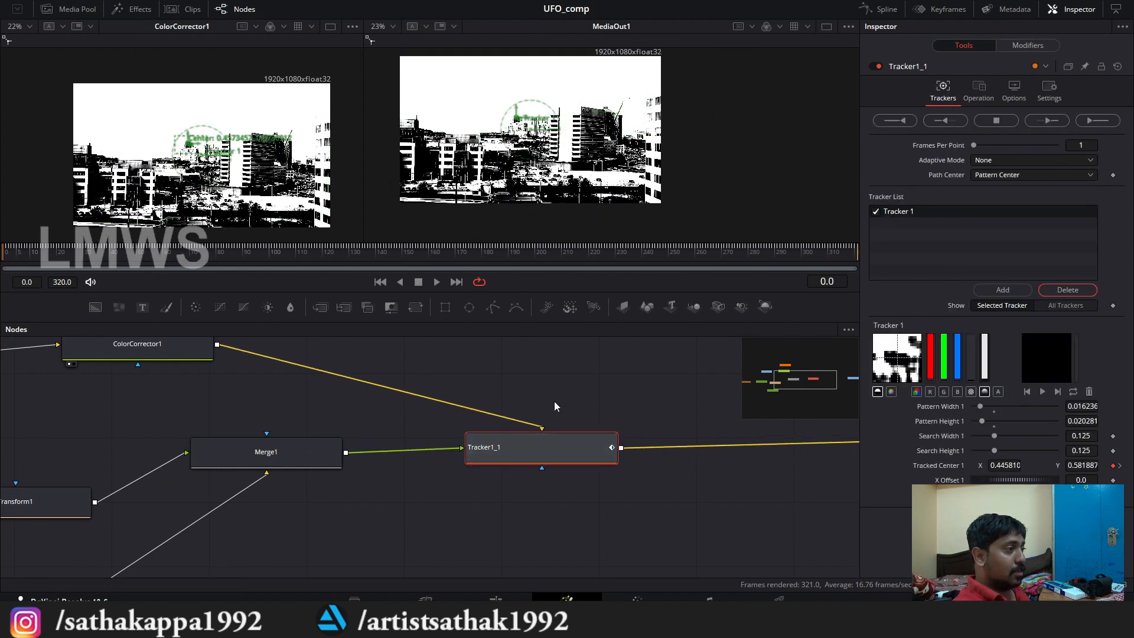
{"action": "scroll", "coordinate": [582, 398], "scroll_direction": "down", "scroll_amount": 3}
{"action": "left_click_drag", "start_coordinate": [427, 391], "coordinate": [415, 437]}
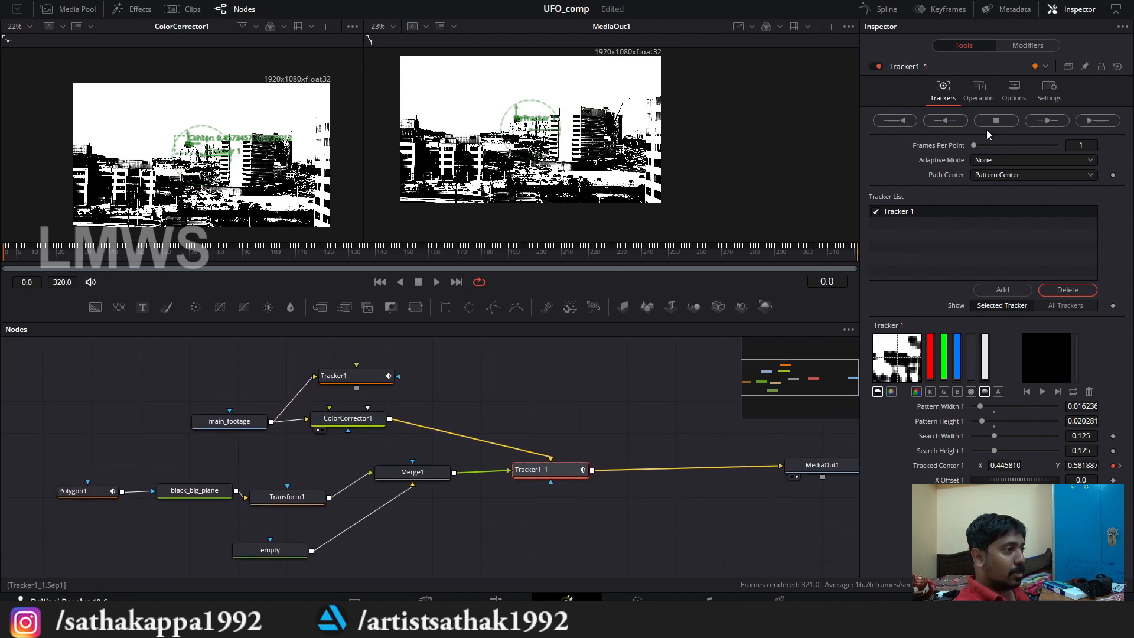
{"action": "left_click", "coordinate": [979, 93]}
{"action": "left_click", "coordinate": [998, 118]}
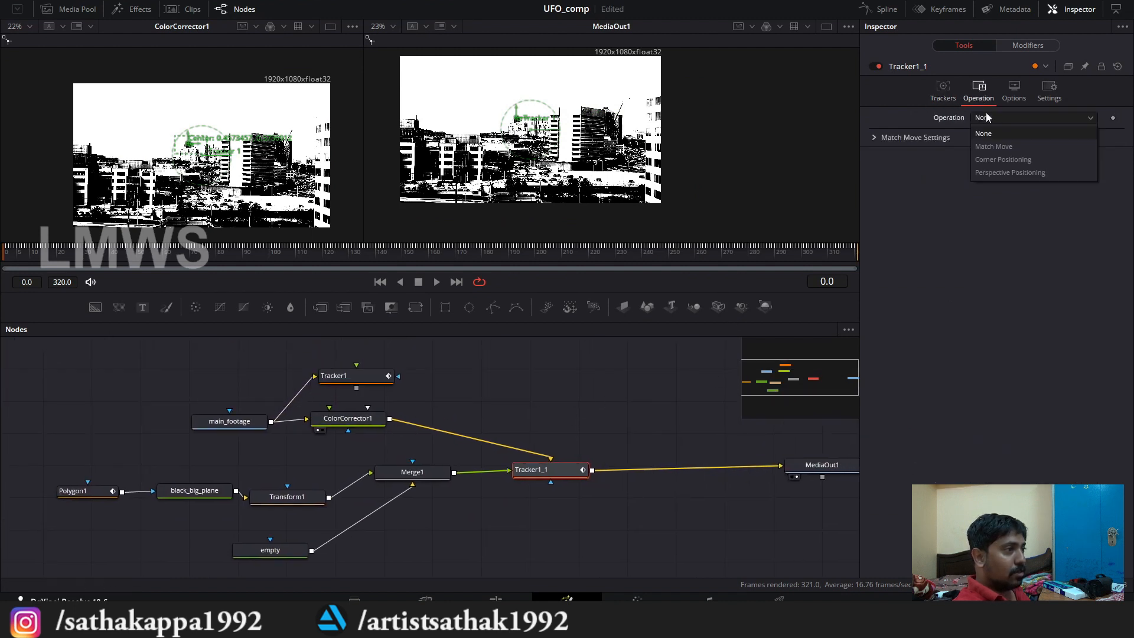
{"action": "left_click", "coordinate": [997, 147]}
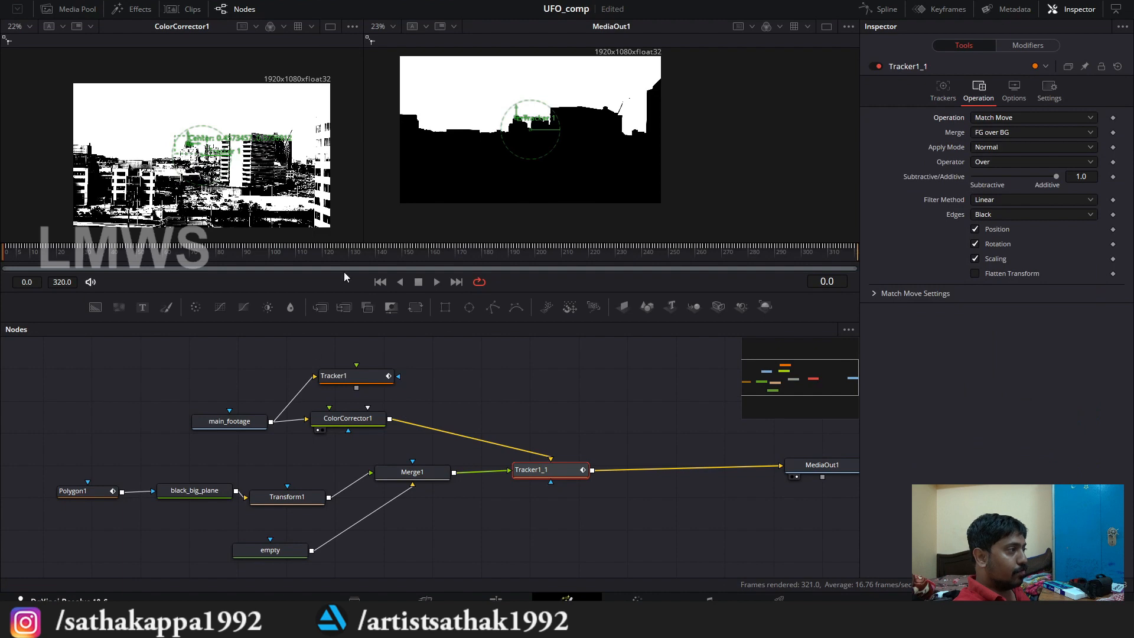
{"action": "left_click_drag", "start_coordinate": [155, 254], "coordinate": [2, 257]}
Step: Delete the original Tracker1 node attached to main_footage
{"action": "left_click_drag", "start_coordinate": [440, 357], "coordinate": [464, 386]}
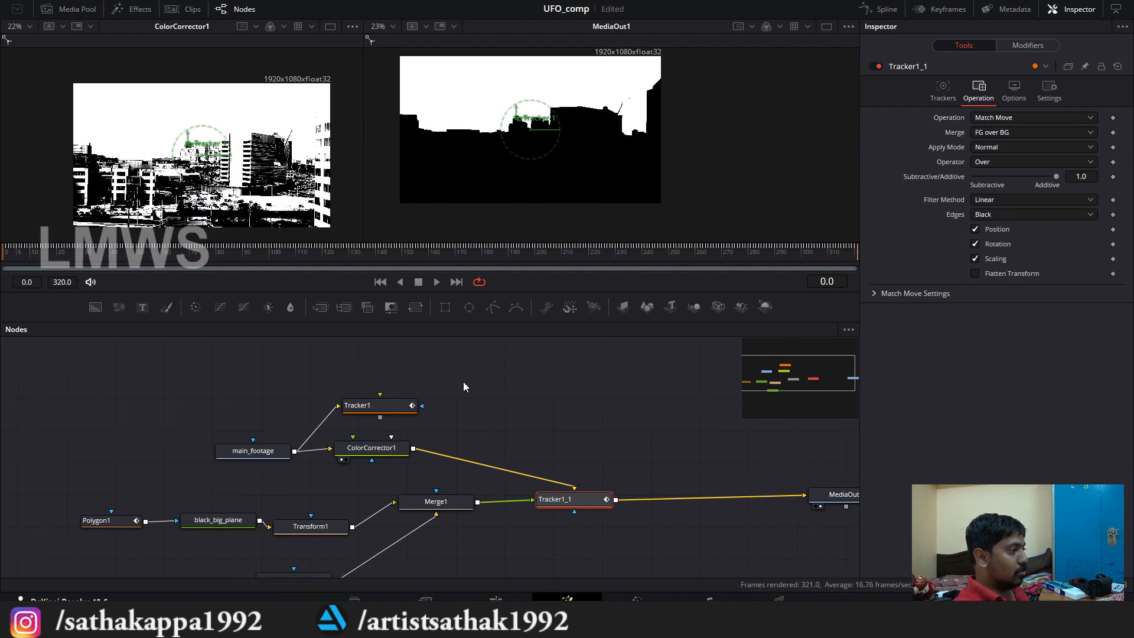
{"action": "left_click", "coordinate": [381, 406]}
{"action": "key", "text": "Delete"}
Step: Review Tracker1_1's tracking and operation settings and its place in the node tree
{"action": "left_click_drag", "start_coordinate": [578, 506], "coordinate": [594, 502]}
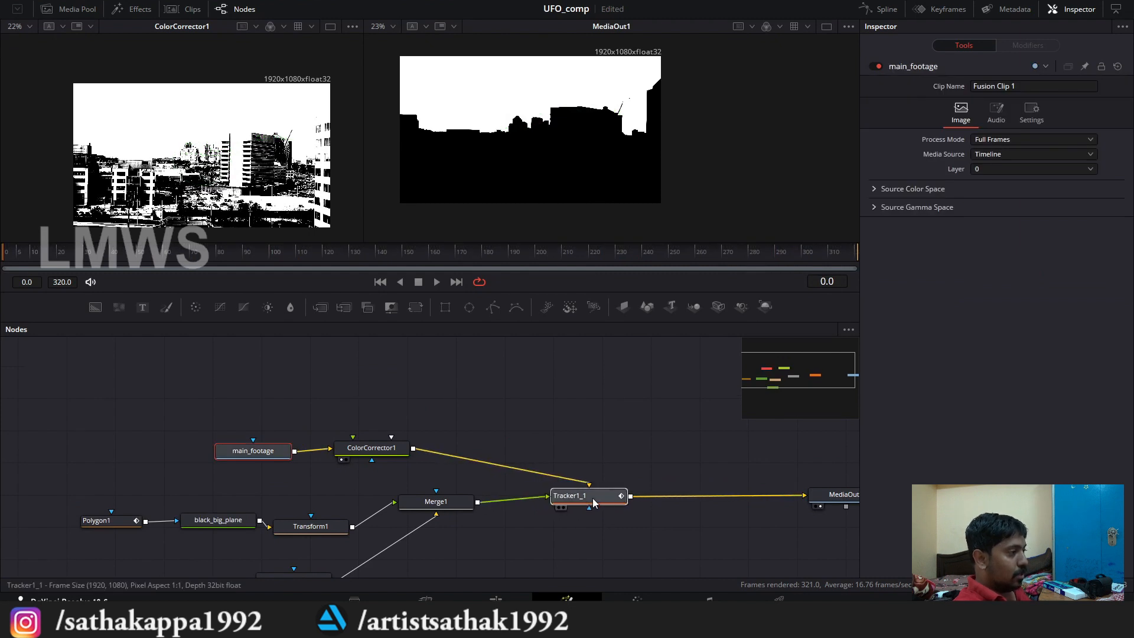
{"action": "left_click", "coordinate": [594, 503]}
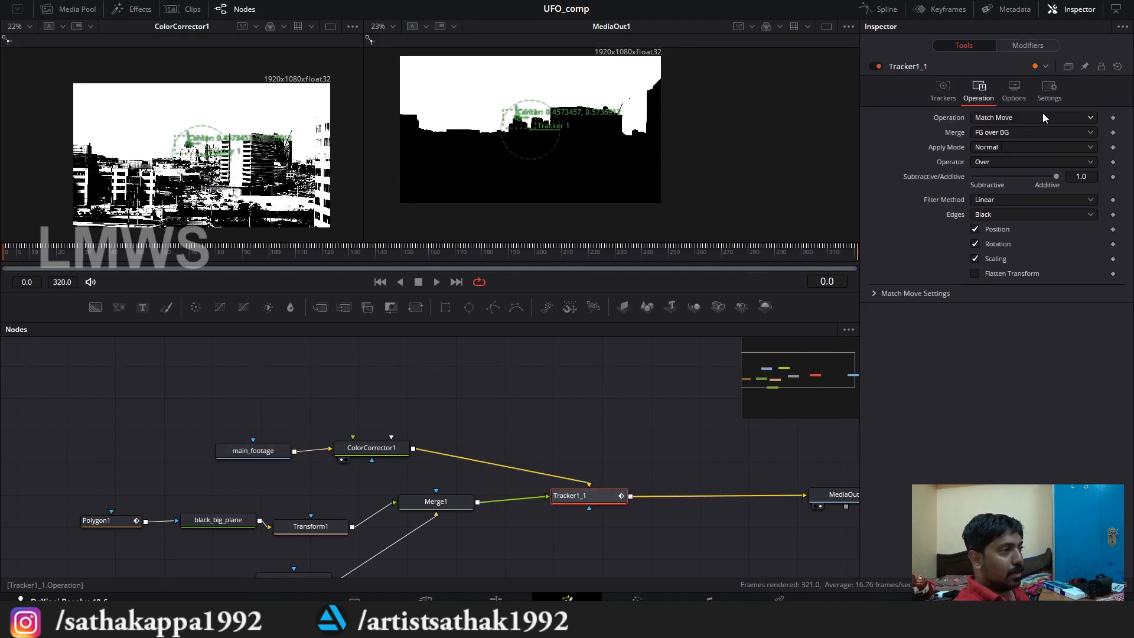
{"action": "left_click", "coordinate": [943, 89]}
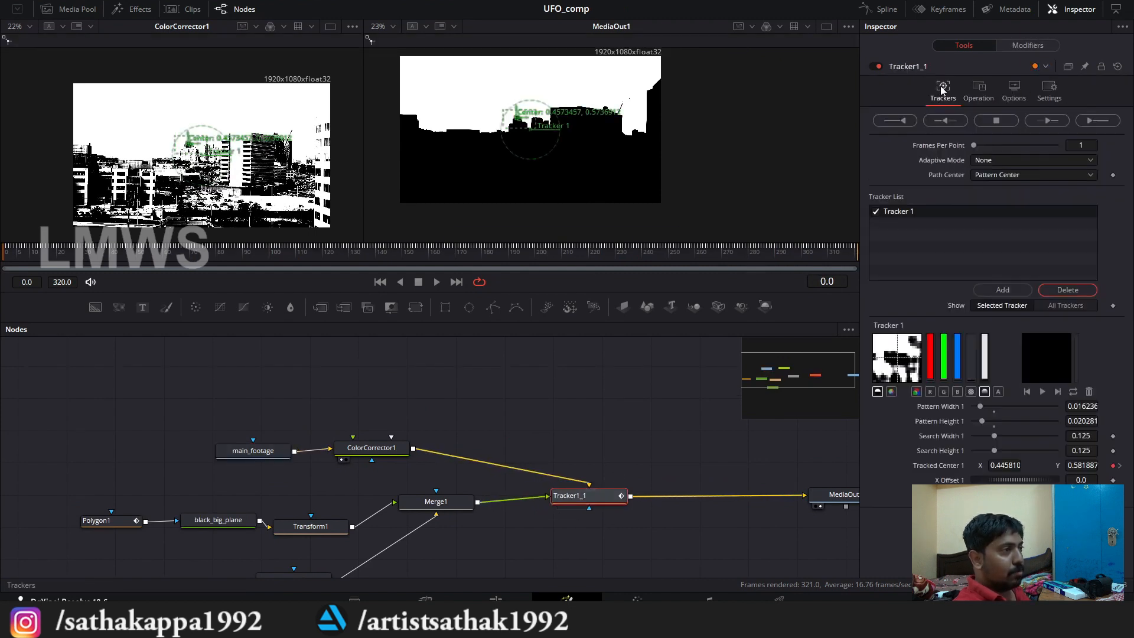
{"action": "left_click", "coordinate": [1025, 175]}
{"action": "left_click", "coordinate": [979, 90]}
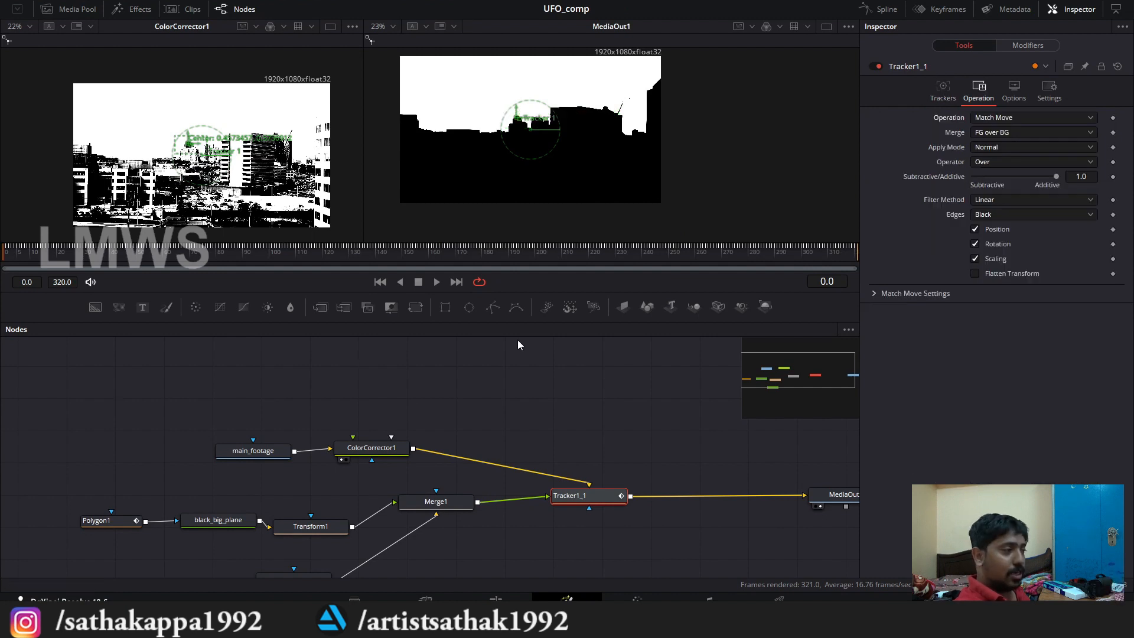
{"action": "left_click_drag", "start_coordinate": [598, 489], "coordinate": [581, 493]}
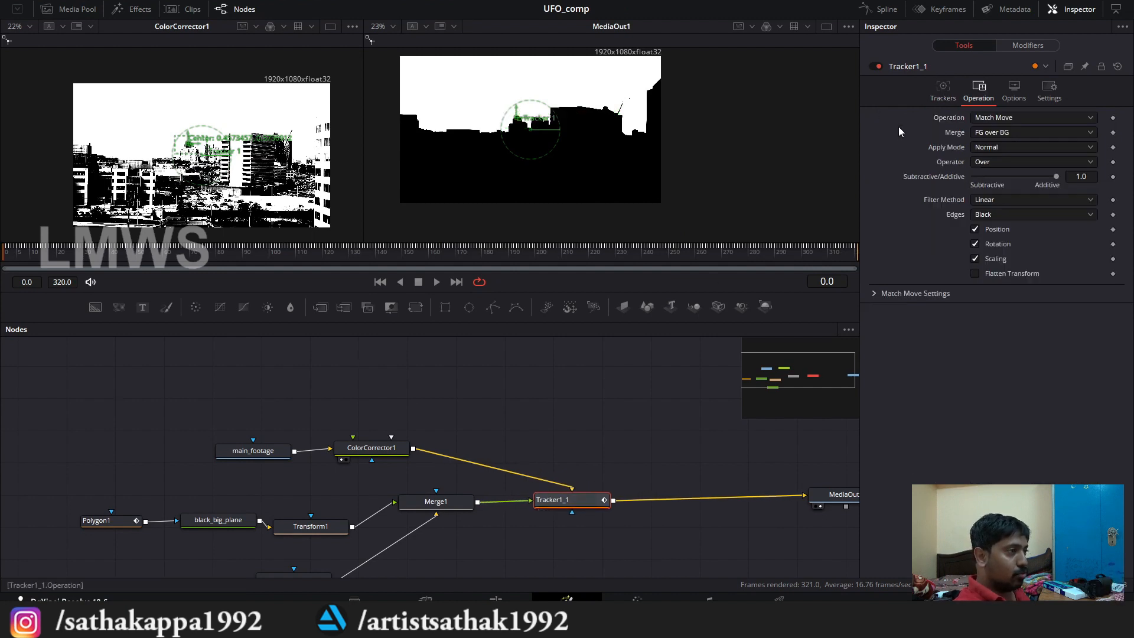
{"action": "left_click", "coordinate": [934, 100]}
{"action": "key", "text": "ctrl+f"}
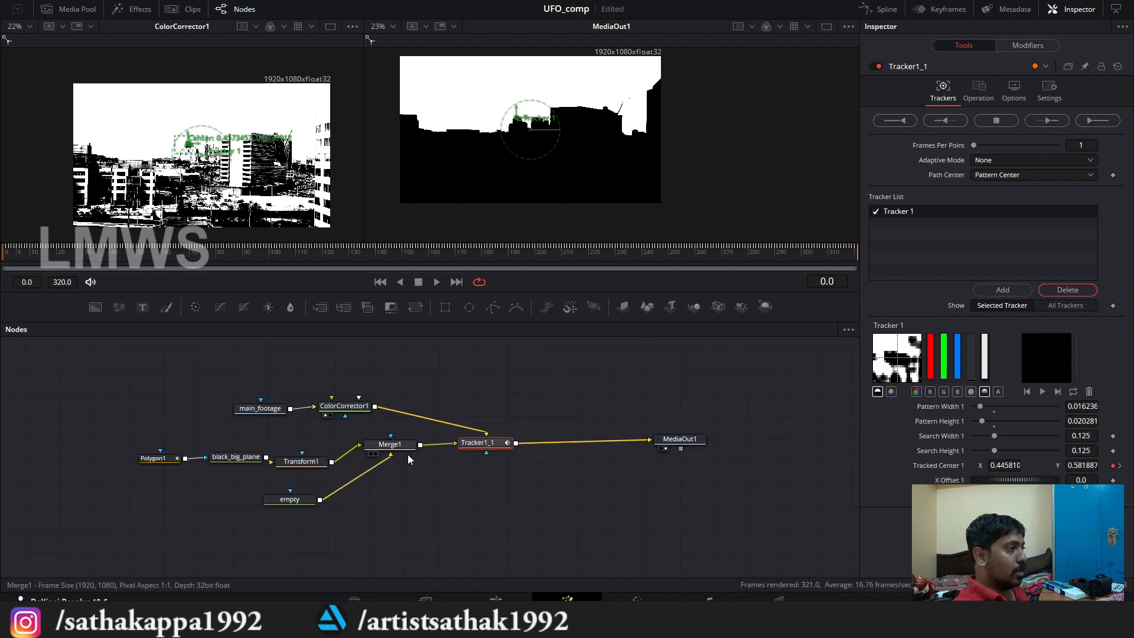
{"action": "left_click_drag", "start_coordinate": [422, 415], "coordinate": [440, 436]}
{"action": "scroll", "coordinate": [203, 444], "scroll_direction": "up", "scroll_amount": 3}
{"action": "left_click_drag", "start_coordinate": [562, 452], "coordinate": [273, 460]}
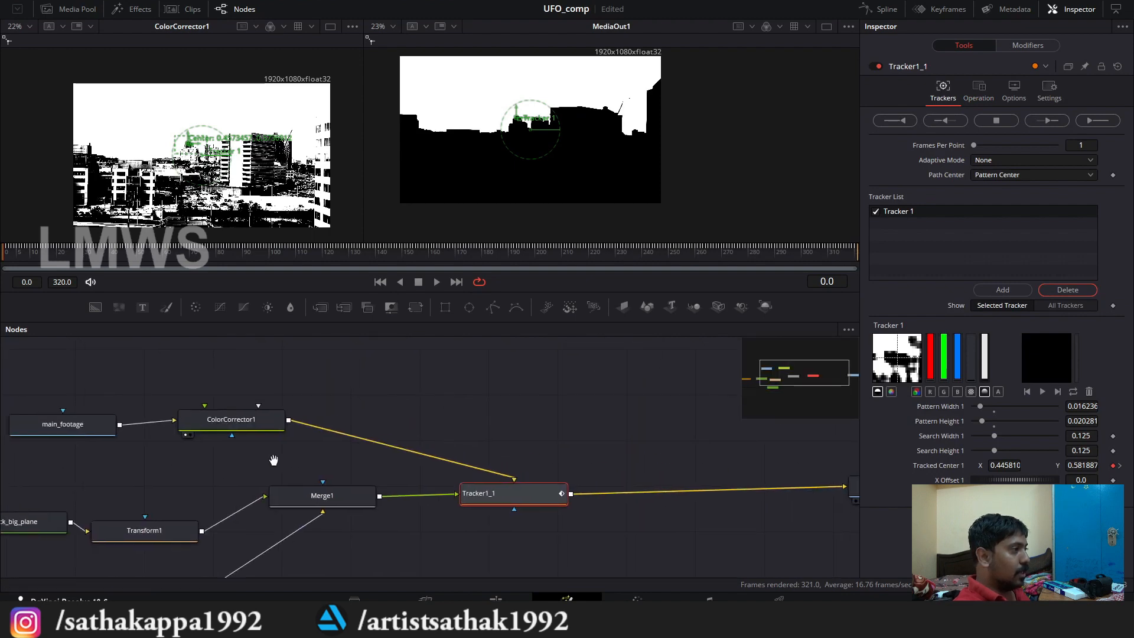
Step: Scrub the timeline from the start to frame 320 to check the match-moved plane, and save the project
{"action": "scroll", "coordinate": [397, 459], "scroll_direction": "down", "scroll_amount": 3}
{"action": "left_click_drag", "start_coordinate": [12, 258], "coordinate": [665, 258]}
{"action": "left_click_drag", "start_coordinate": [743, 269], "coordinate": [863, 260]}
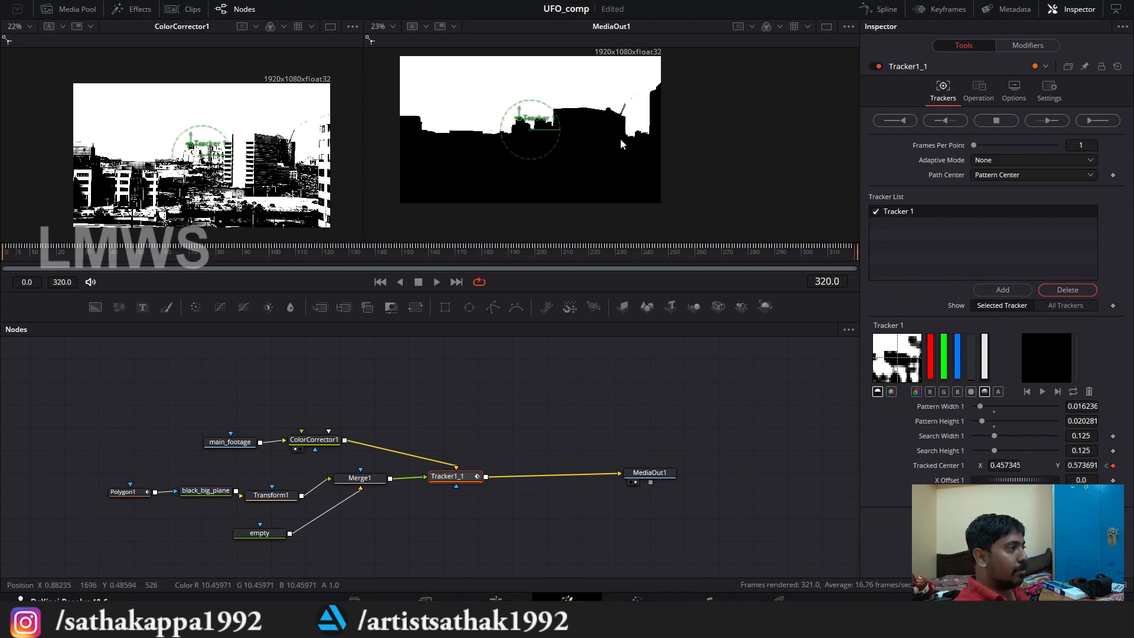
{"action": "key", "text": "ctrl+s"}
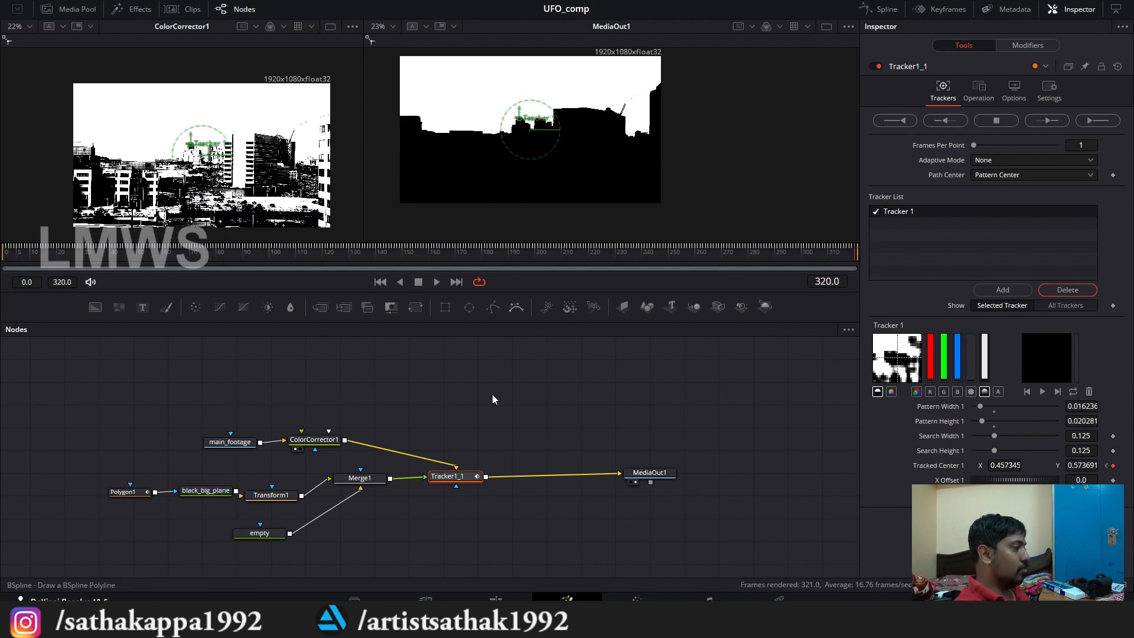
Step: Show Tracker1_1's output in the first viewer in place of ColorCorrector1 and move the node slightly closer to Merge1
{"action": "scroll", "coordinate": [440, 504], "scroll_direction": "up", "scroll_amount": 2}
{"action": "left_click_drag", "start_coordinate": [536, 461], "coordinate": [409, 467]}
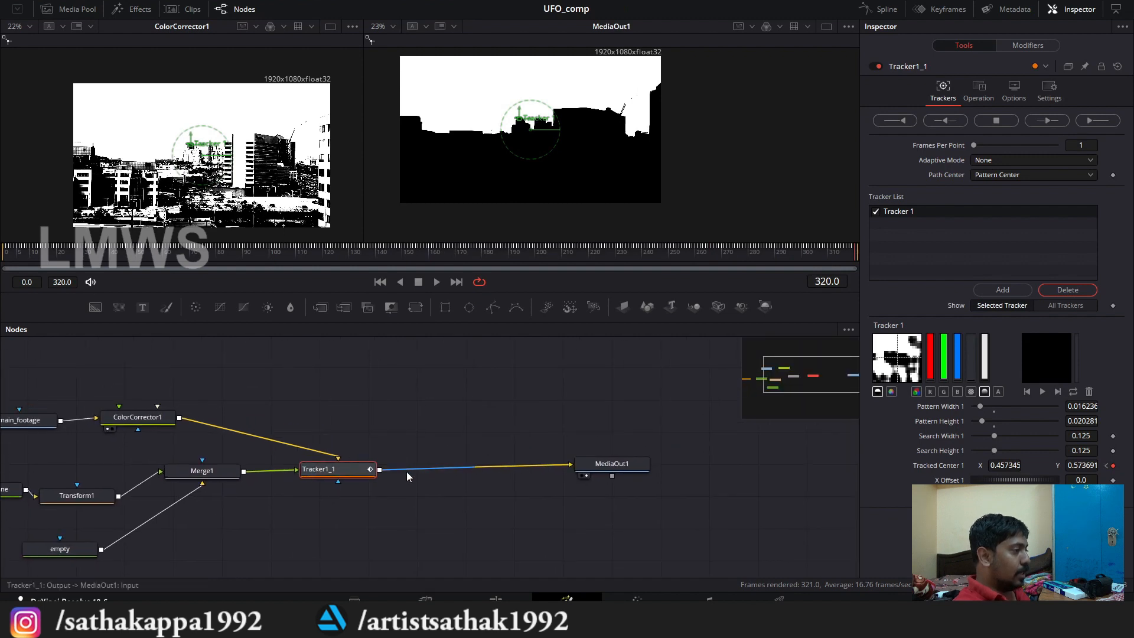
{"action": "left_click", "coordinate": [307, 480]}
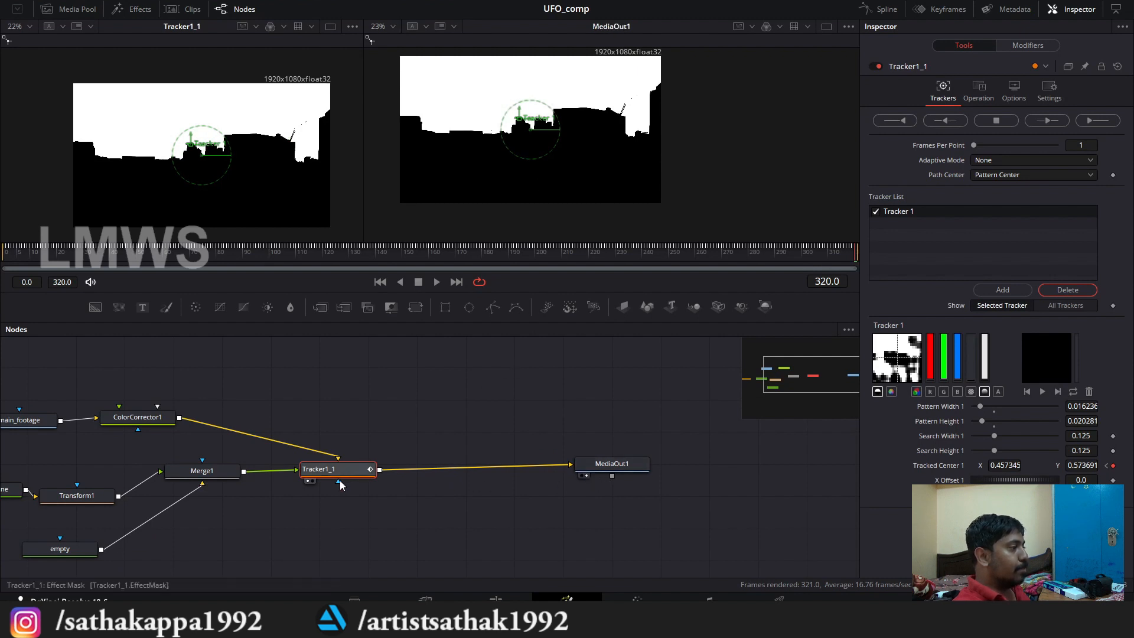
{"action": "left_click_drag", "start_coordinate": [344, 475], "coordinate": [331, 481]}
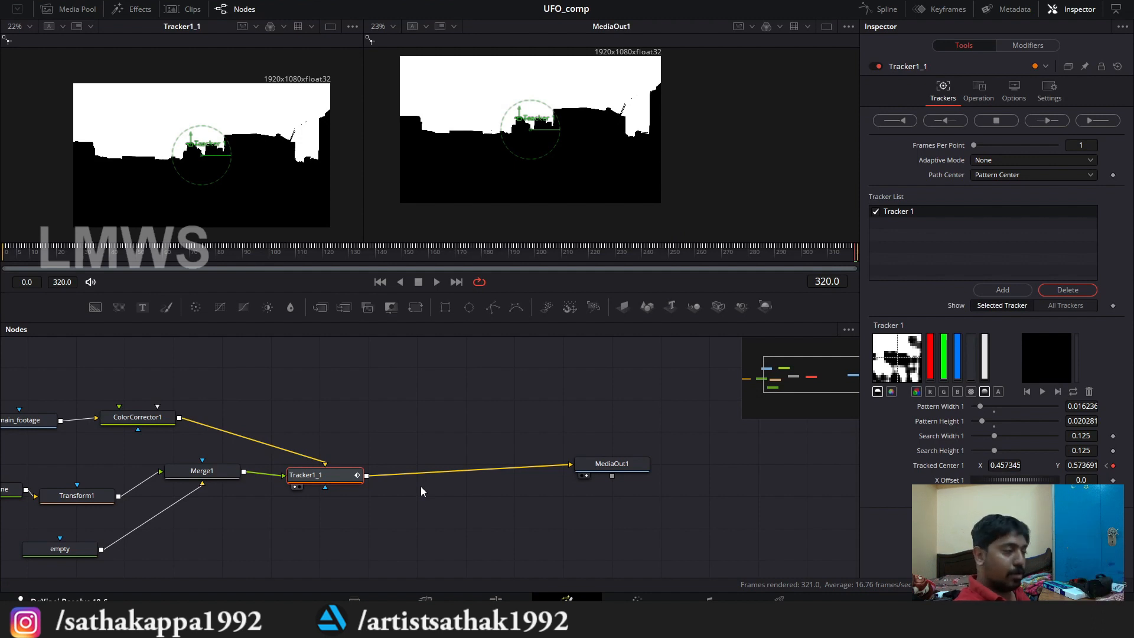
Step: Duplicate the Tracker1_1 node and place the copy in the empty space between Tracker1_1 and MediaOut1, below their connection
{"action": "left_click_drag", "start_coordinate": [327, 371], "coordinate": [342, 354]}
{"action": "left_click_drag", "start_coordinate": [353, 430], "coordinate": [432, 394]}
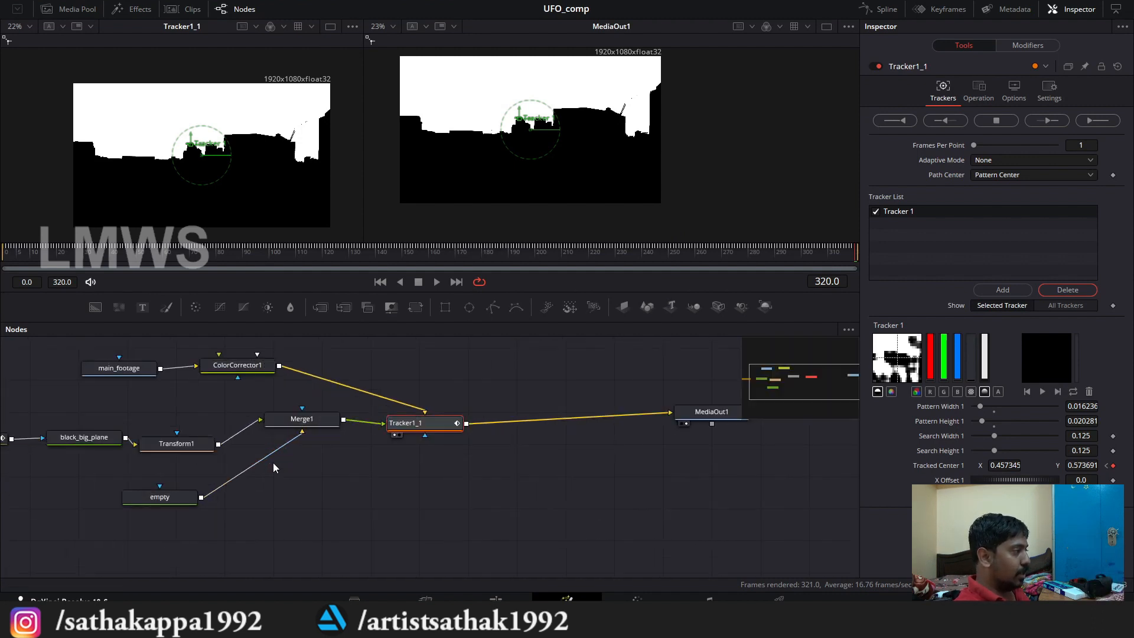
{"action": "left_click_drag", "start_coordinate": [284, 450], "coordinate": [250, 463]}
{"action": "scroll", "coordinate": [285, 409], "scroll_direction": "down", "scroll_amount": 2}
{"action": "left_click_drag", "start_coordinate": [143, 392], "coordinate": [136, 386]}
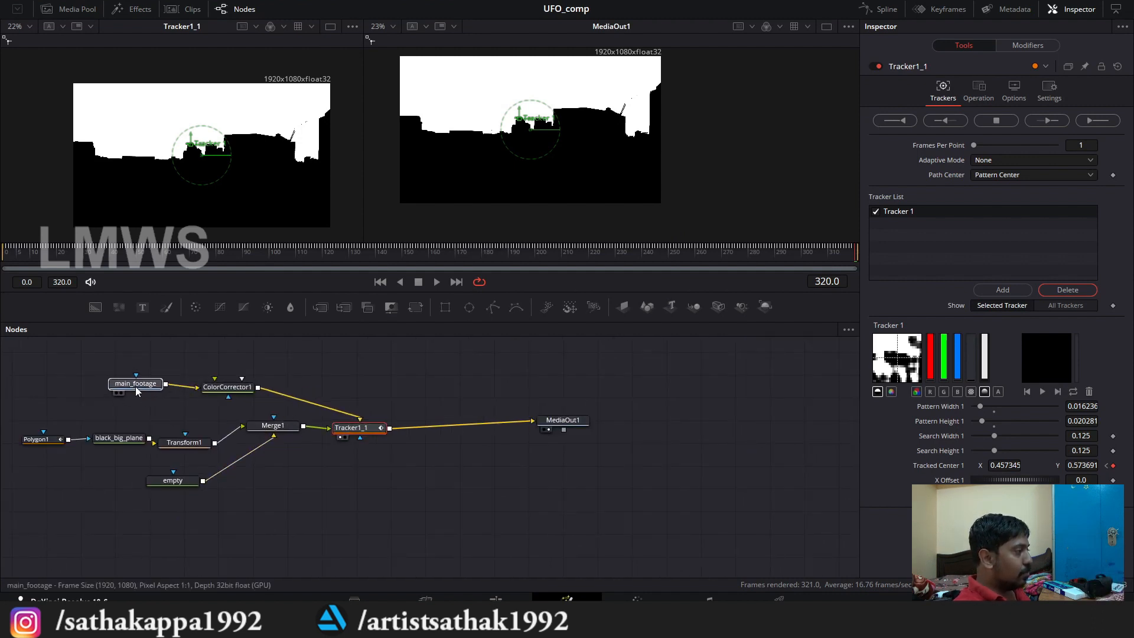
{"action": "left_click_drag", "start_coordinate": [365, 480], "coordinate": [343, 470]}
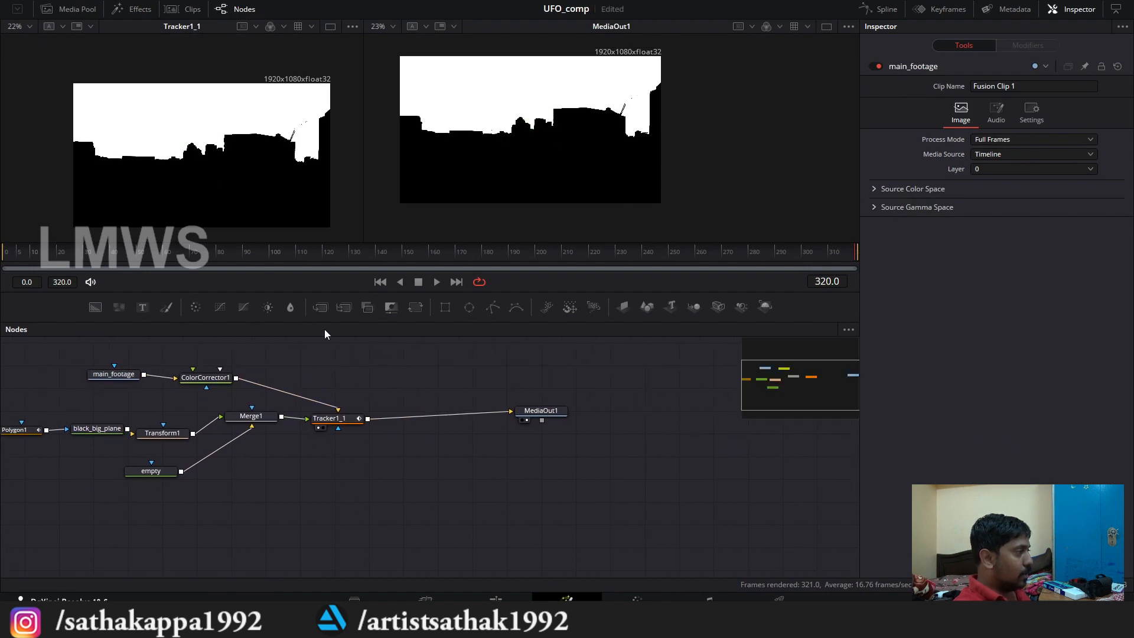
{"action": "left_click", "coordinate": [329, 418]}
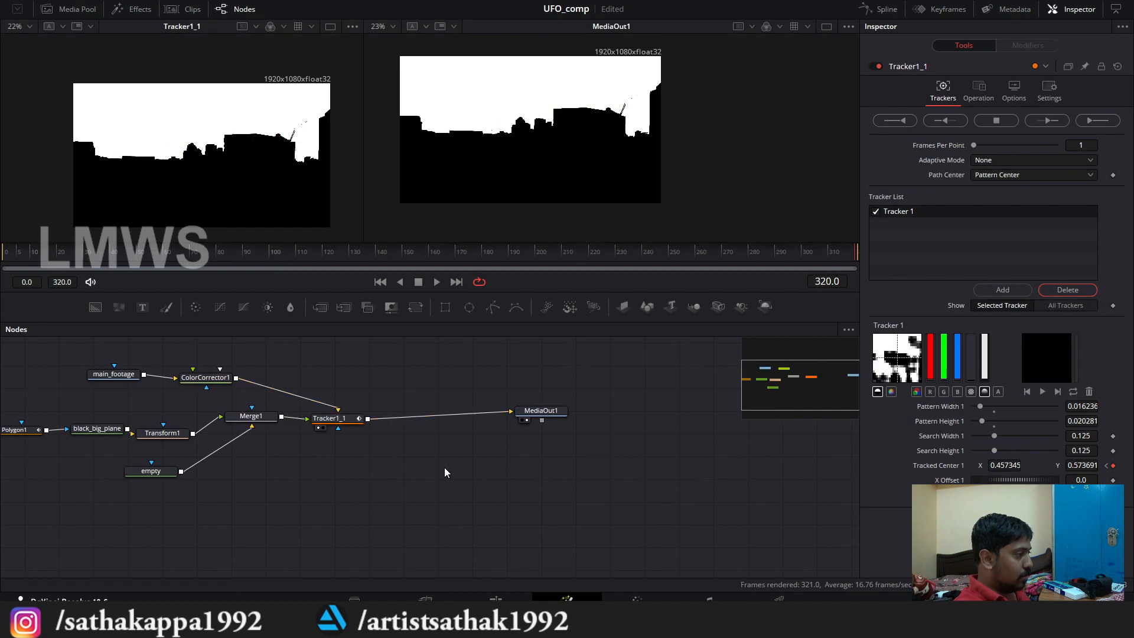
{"action": "key", "text": "ctrl+v"}
{"action": "scroll", "coordinate": [381, 452], "scroll_direction": "up", "scroll_amount": 2}
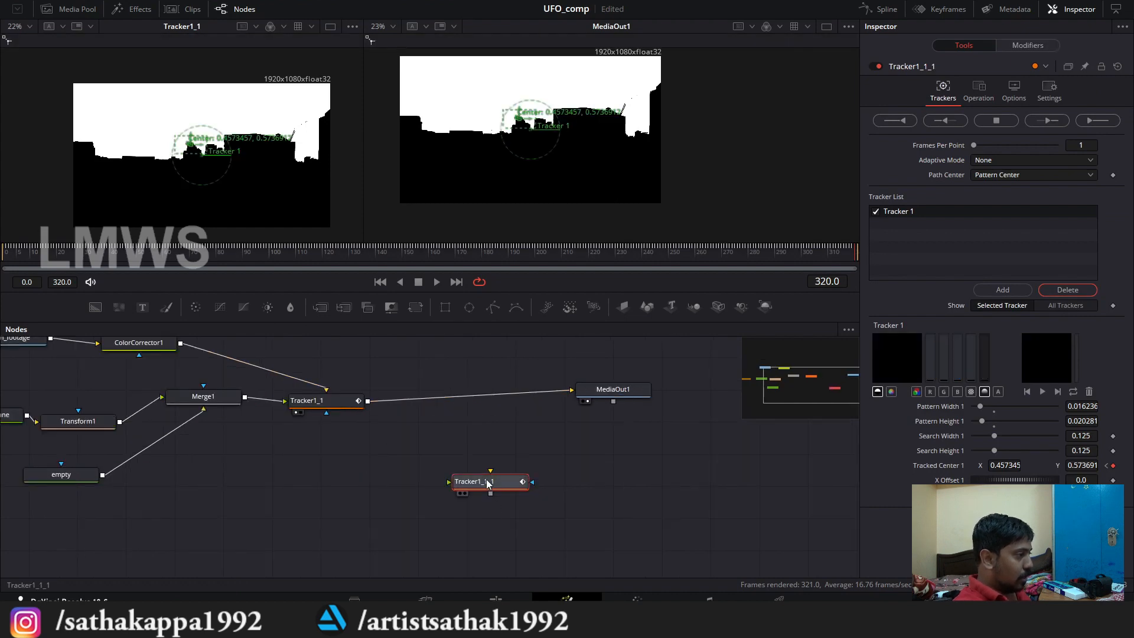
{"action": "left_click_drag", "start_coordinate": [331, 406], "coordinate": [335, 405]}
{"action": "left_click_drag", "start_coordinate": [457, 477], "coordinate": [465, 476]}
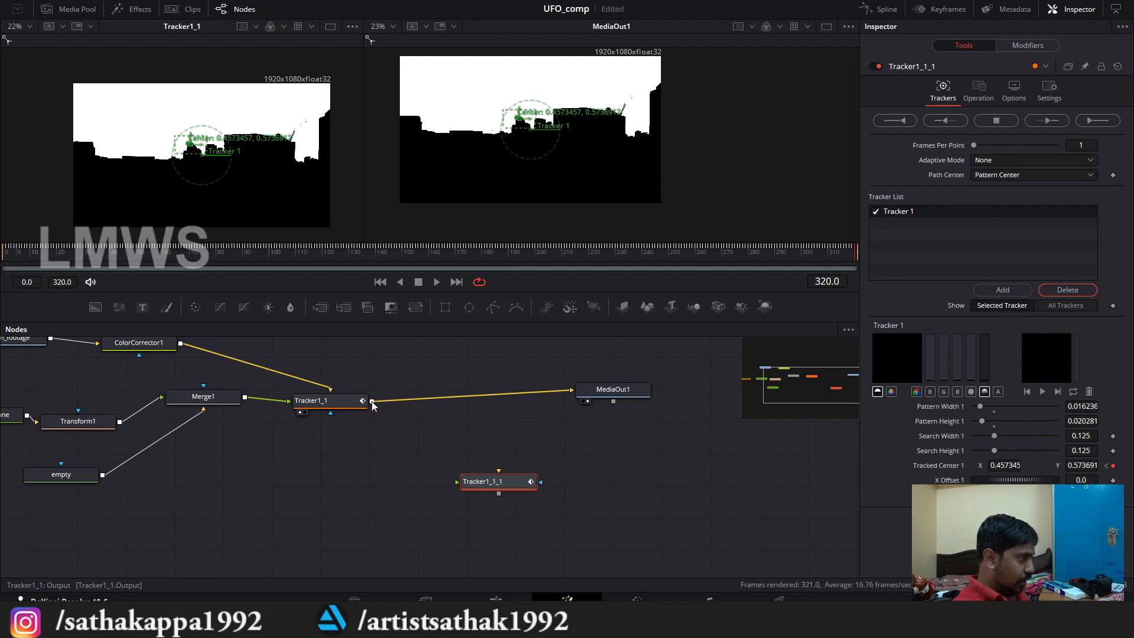
Step: Connect Tracker1_1's output to Tracker1_1_1, route Tracker1_1_1's output into MediaOut1, and save the project
{"action": "left_click_drag", "start_coordinate": [371, 402], "coordinate": [488, 485]}
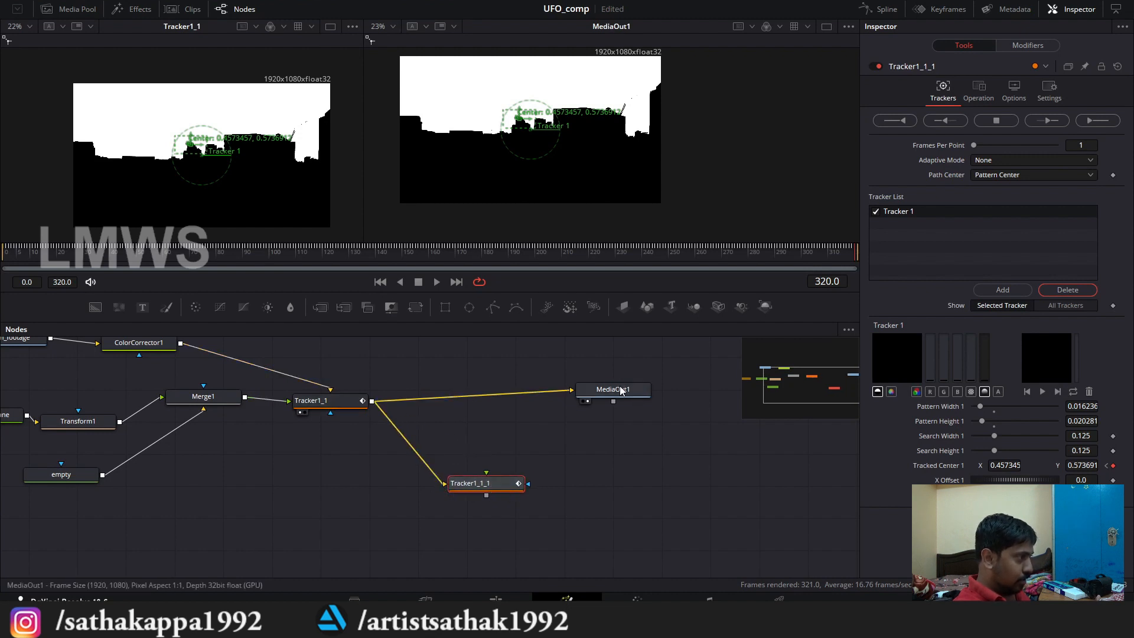
{"action": "left_click_drag", "start_coordinate": [621, 390], "coordinate": [638, 391]}
{"action": "left_click_drag", "start_coordinate": [485, 495], "coordinate": [590, 391]}
{"action": "left_click_drag", "start_coordinate": [482, 485], "coordinate": [497, 484]}
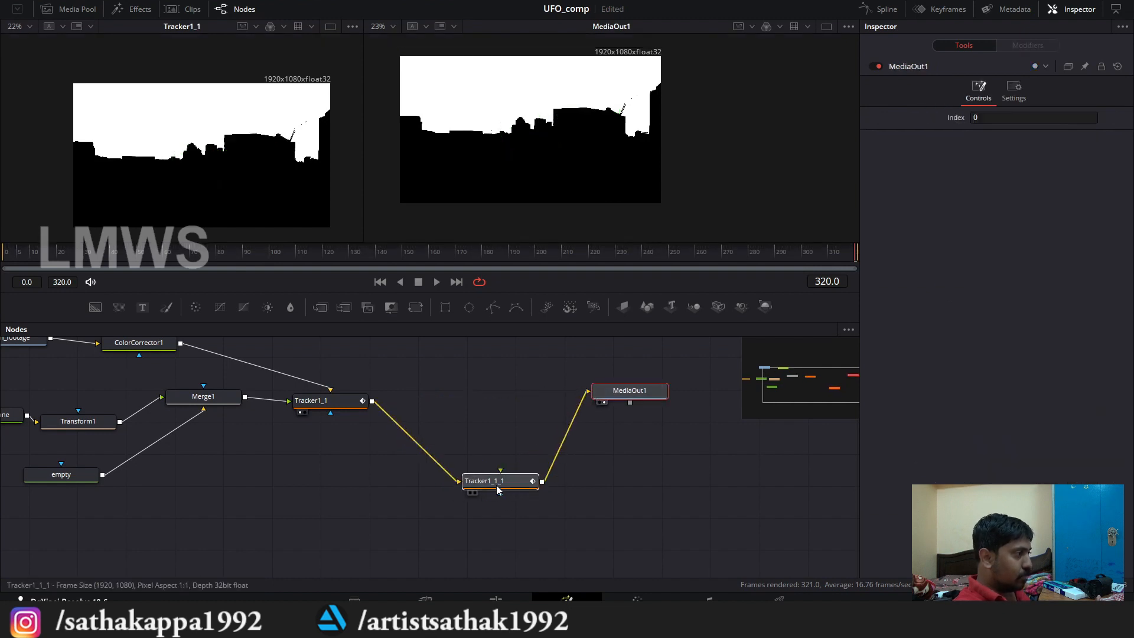
{"action": "scroll", "coordinate": [451, 460], "scroll_direction": "down", "scroll_amount": 3}
{"action": "left_click_drag", "start_coordinate": [368, 397], "coordinate": [393, 417]}
{"action": "key", "text": "ctrl+s"}
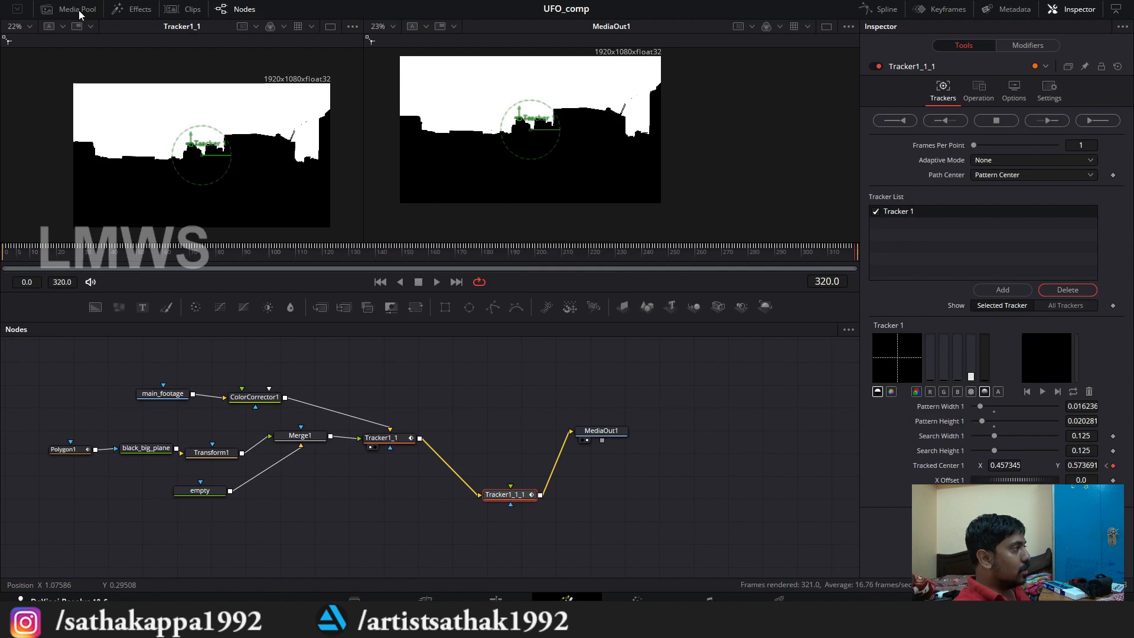
Step: Add Sky.jpg from the media pool to the node graph and rename its node sky
{"action": "left_click", "coordinate": [77, 9]}
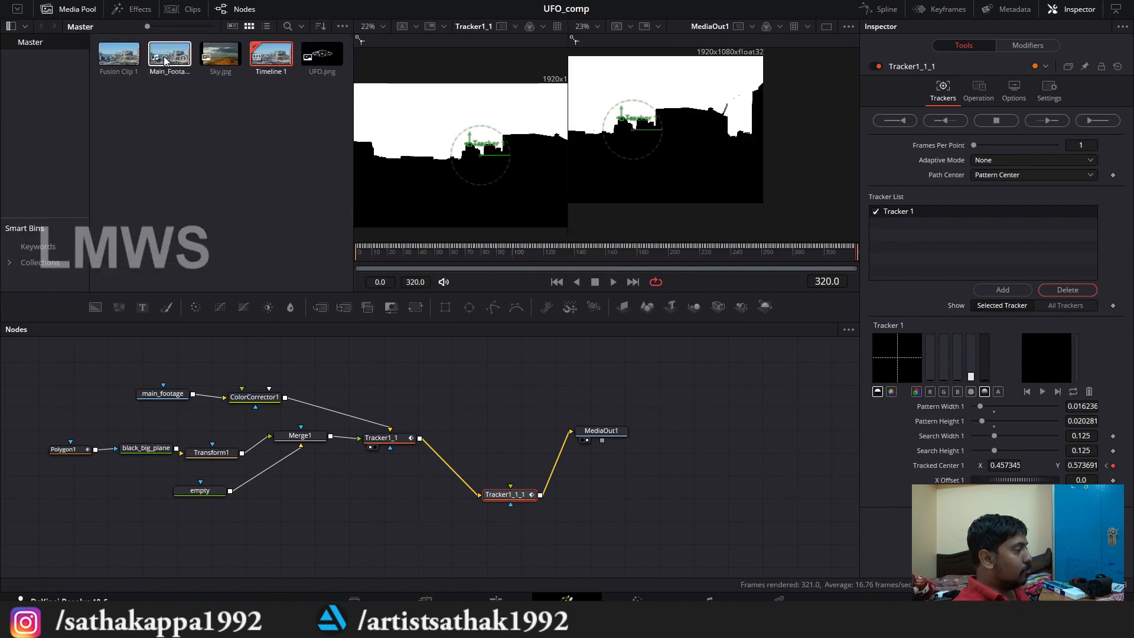
{"action": "left_click_drag", "start_coordinate": [206, 56], "coordinate": [477, 382]}
{"action": "scroll", "coordinate": [519, 413], "scroll_direction": "up", "scroll_amount": 3}
{"action": "key", "text": "F2"}
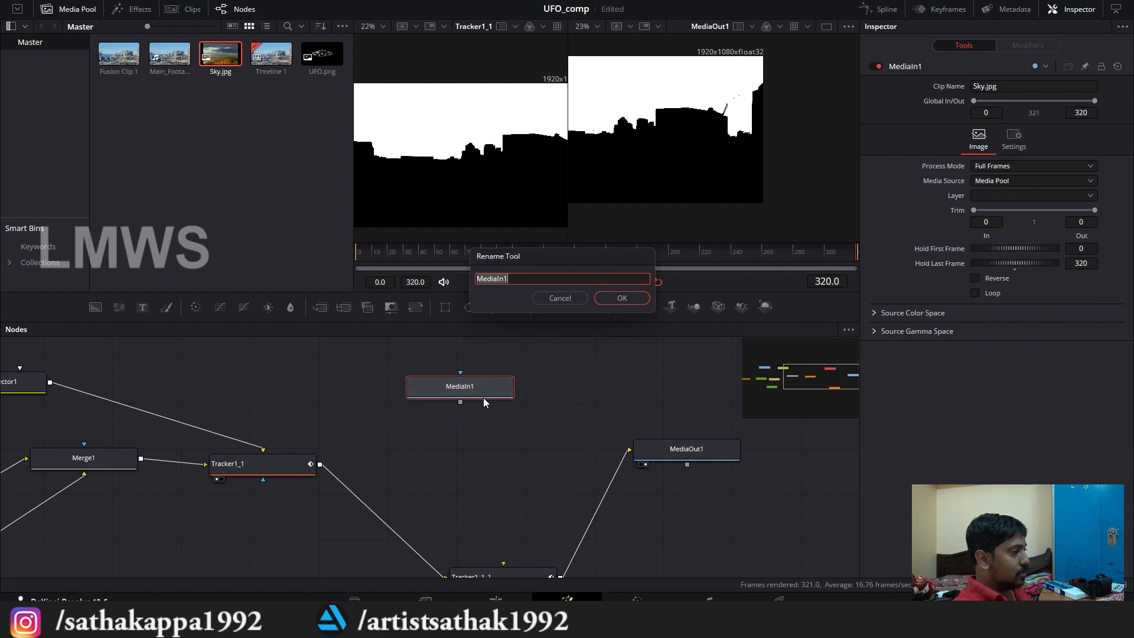
{"action": "type", "text": "sky"}
{"action": "key", "text": "Return"}
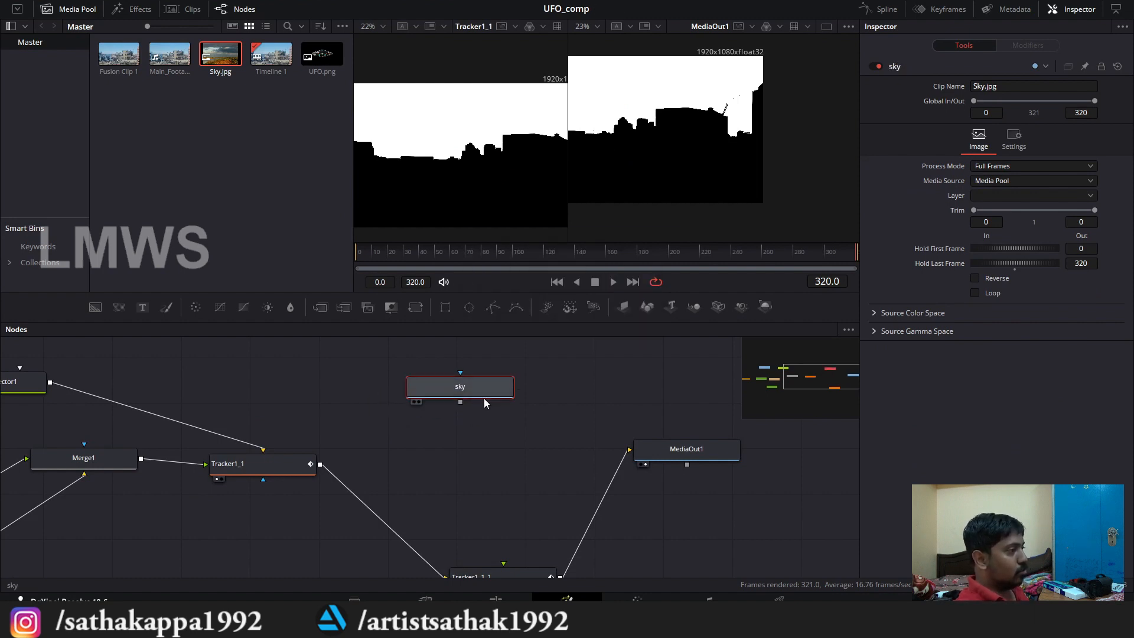
Step: Disconnect Tracker1_1 from Tracker1_1_1 and connect main_footage's output to Tracker1_1_1's background input instead
{"action": "scroll", "coordinate": [485, 421], "scroll_direction": "down", "scroll_amount": 3}
{"action": "scroll", "coordinate": [398, 445], "scroll_direction": "up", "scroll_amount": 3}
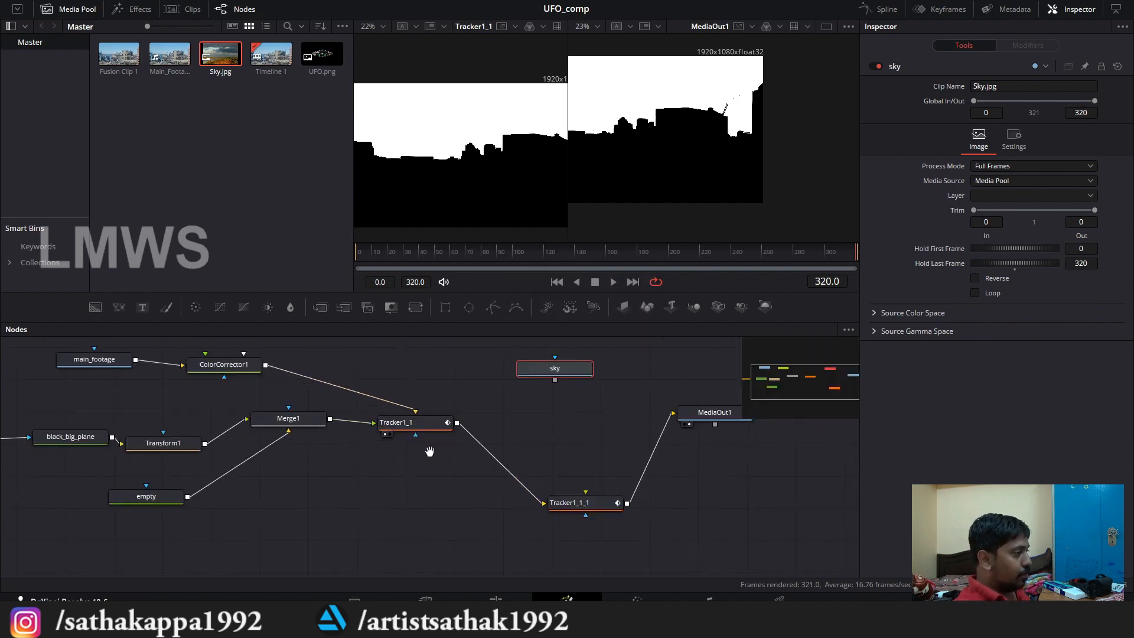
{"action": "left_click_drag", "start_coordinate": [553, 466], "coordinate": [505, 473]}
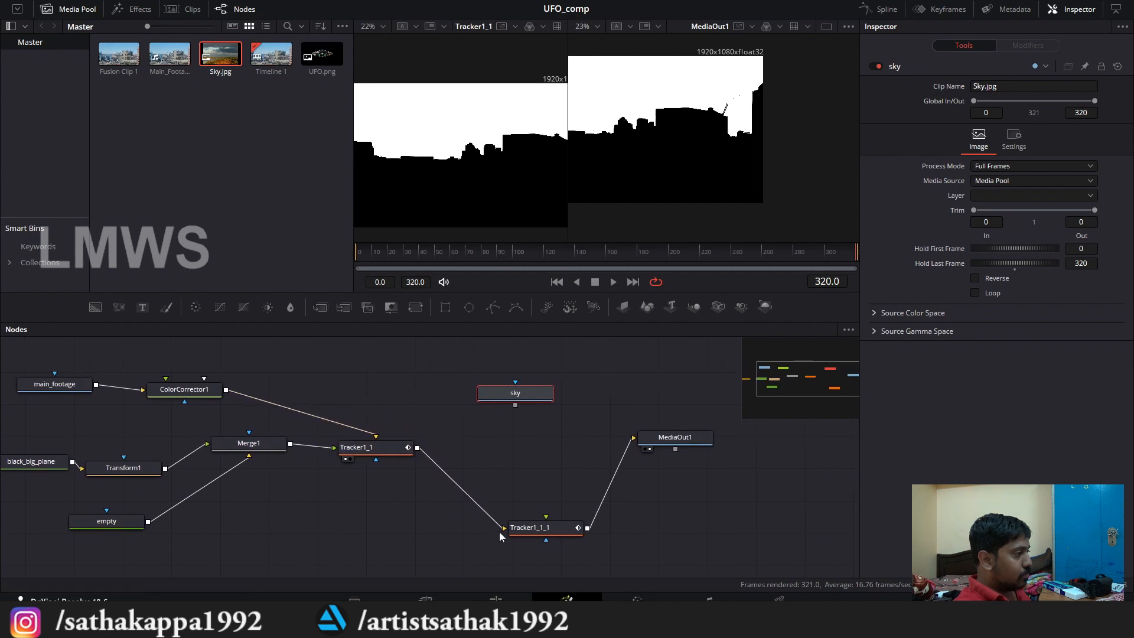
{"action": "left_click_drag", "start_coordinate": [501, 531], "coordinate": [437, 475]}
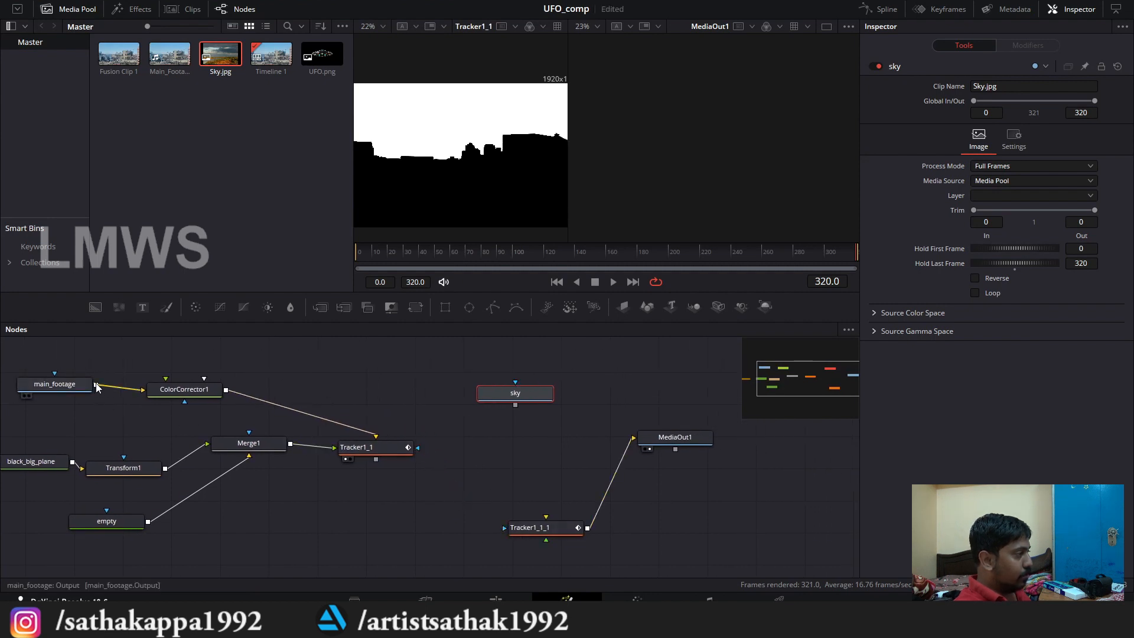
{"action": "left_click_drag", "start_coordinate": [96, 384], "coordinate": [531, 505]}
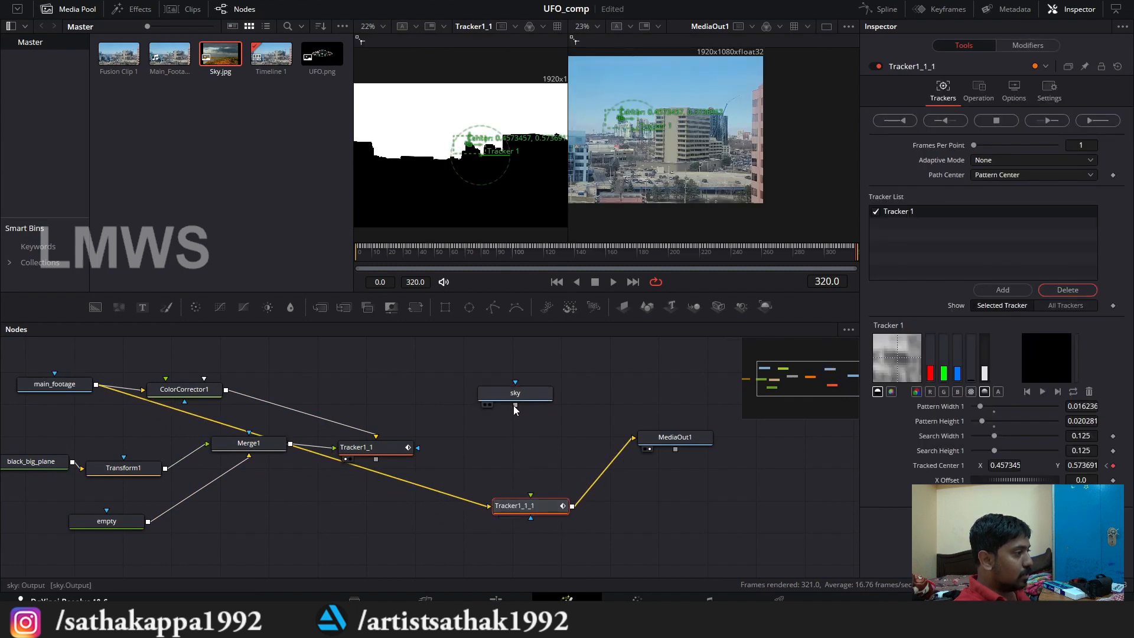
Step: Connect the sky node's output to Tracker1_1_1's foreground input, check the composite, and move sky farther above the tracker
{"action": "left_click_drag", "start_coordinate": [535, 463], "coordinate": [534, 502]}
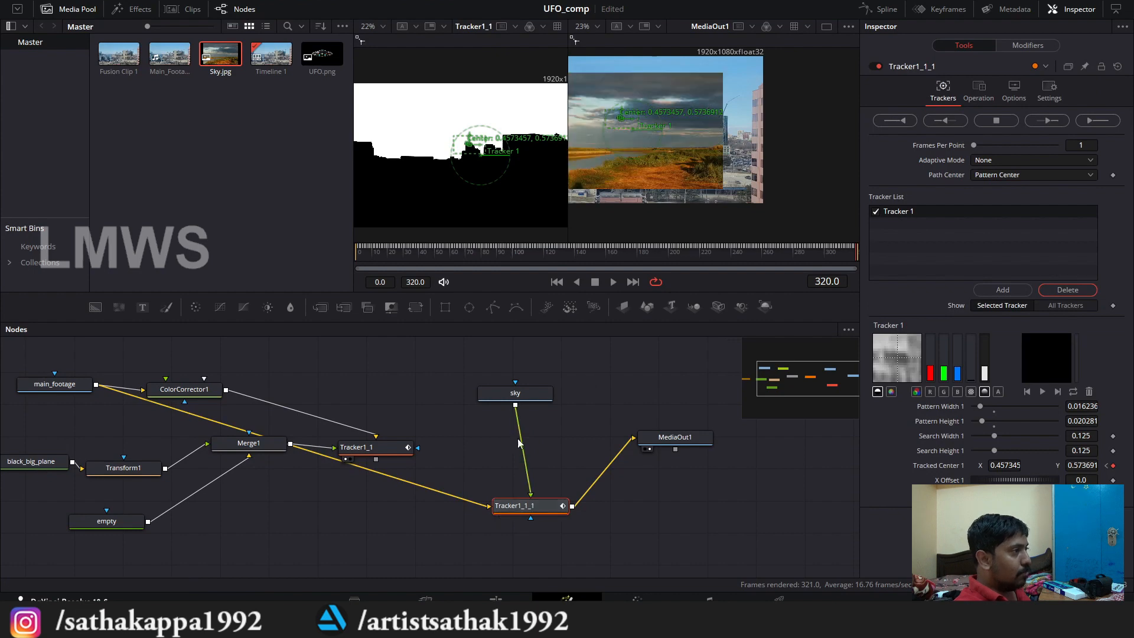
{"action": "scroll", "coordinate": [733, 163], "scroll_direction": "down", "scroll_amount": 2}
{"action": "scroll", "coordinate": [732, 179], "scroll_direction": "up", "scroll_amount": 1}
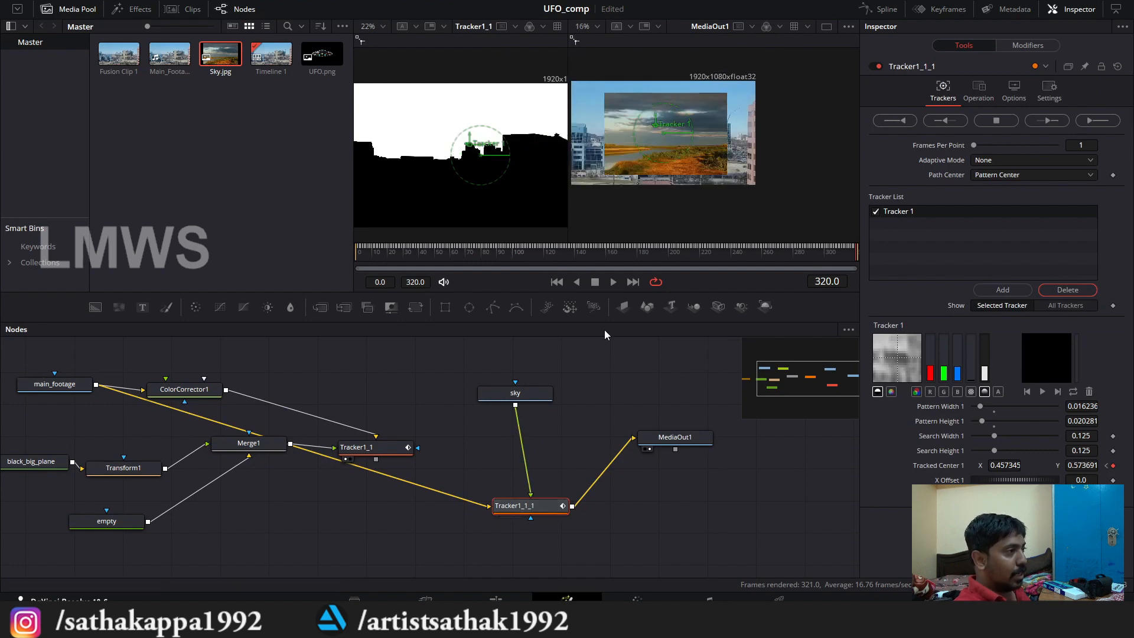
{"action": "mouse_move", "coordinate": [550, 394]}
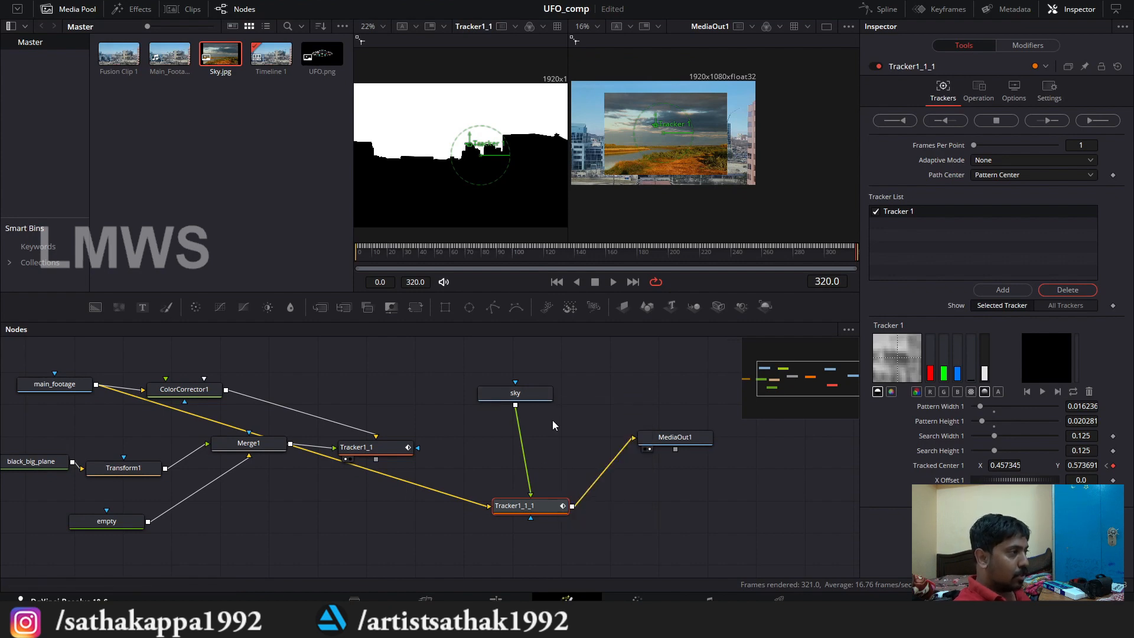
{"action": "left_click_drag", "start_coordinate": [552, 421], "coordinate": [574, 467]}
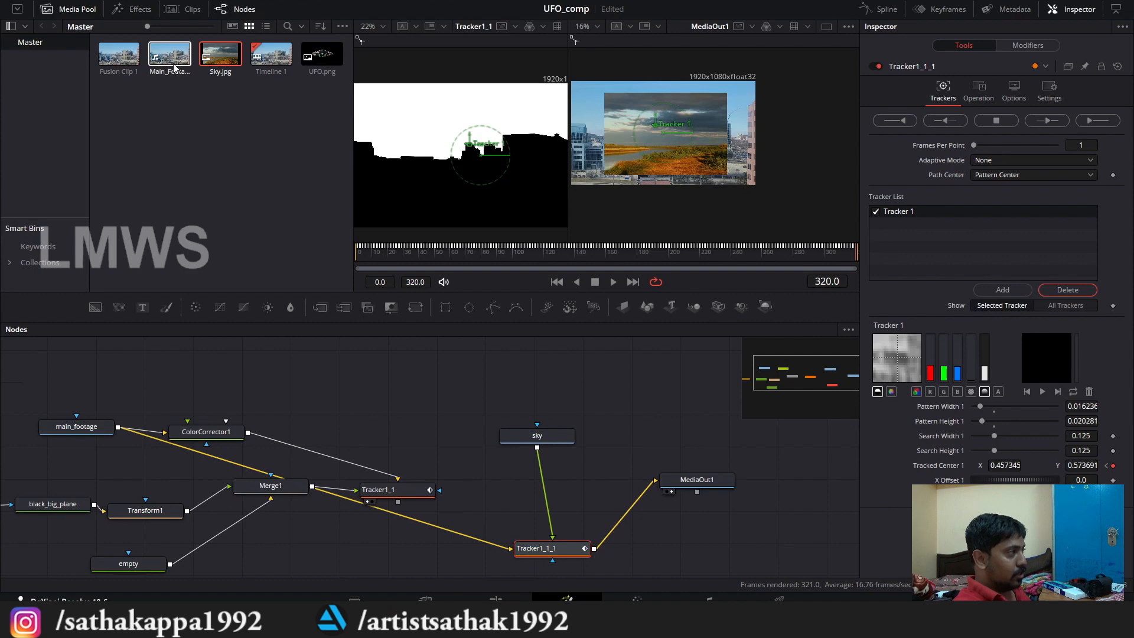
{"action": "left_click_drag", "start_coordinate": [539, 440], "coordinate": [547, 399]}
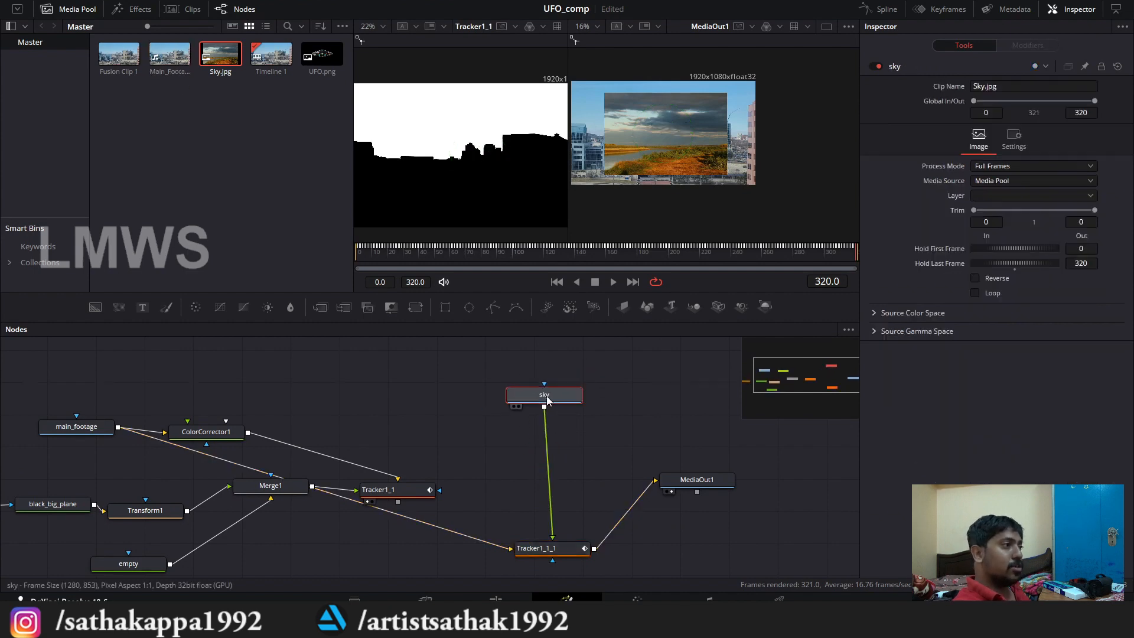
Step: Show the sky node in the first viewer and examine the sky image's clouds, landscape and frame size
{"action": "left_click", "coordinate": [514, 406]}
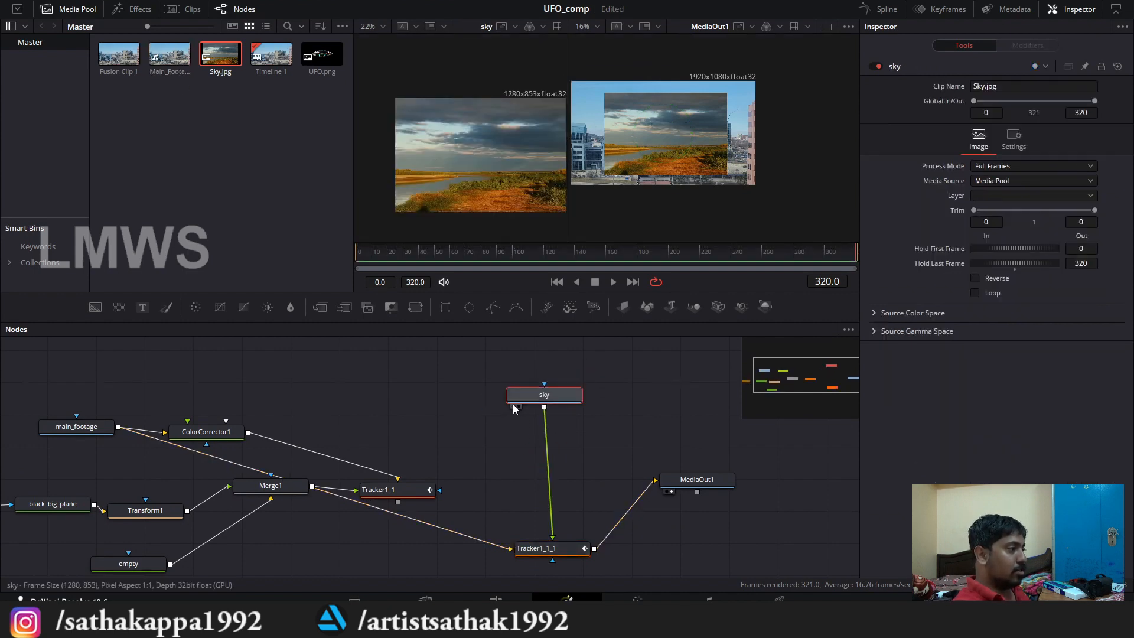
{"action": "scroll", "coordinate": [480, 114], "scroll_direction": "up", "scroll_amount": 3}
{"action": "scroll", "coordinate": [427, 109], "scroll_direction": "up", "scroll_amount": 2}
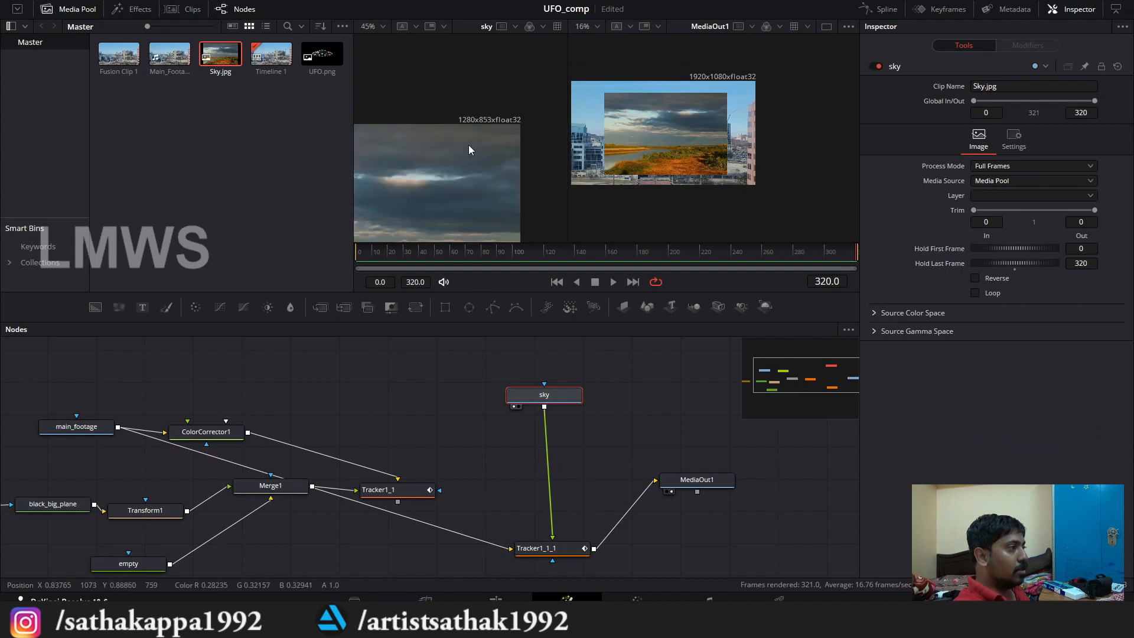
{"action": "scroll", "coordinate": [448, 112], "scroll_direction": "down", "scroll_amount": 5}
{"action": "scroll", "coordinate": [423, 173], "scroll_direction": "up", "scroll_amount": 3}
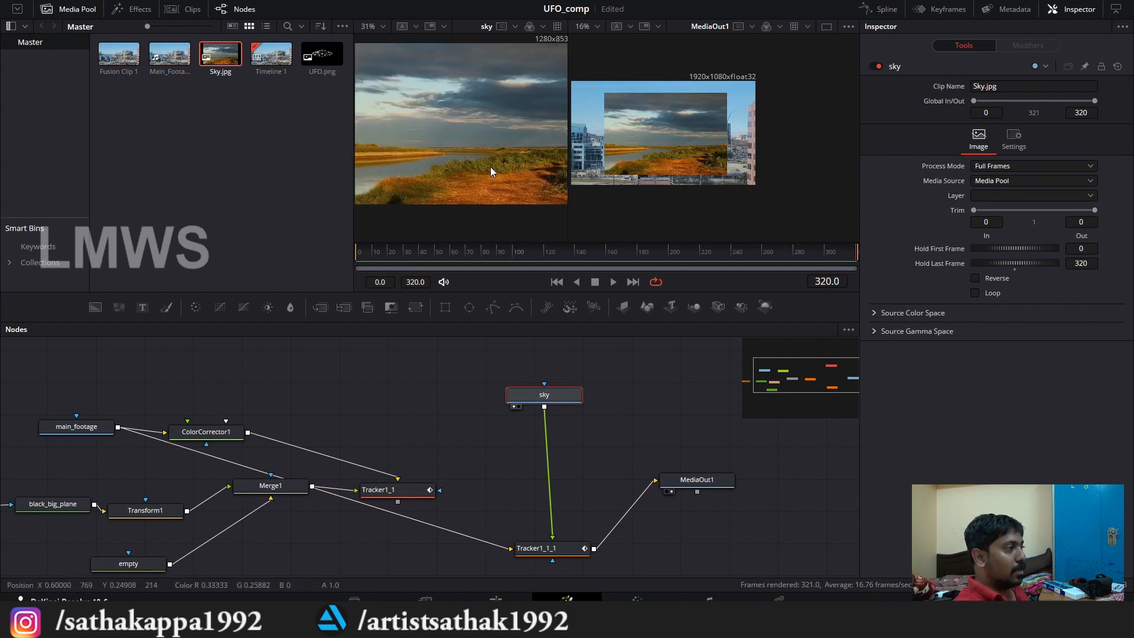
{"action": "scroll", "coordinate": [523, 147], "scroll_direction": "down", "scroll_amount": 3}
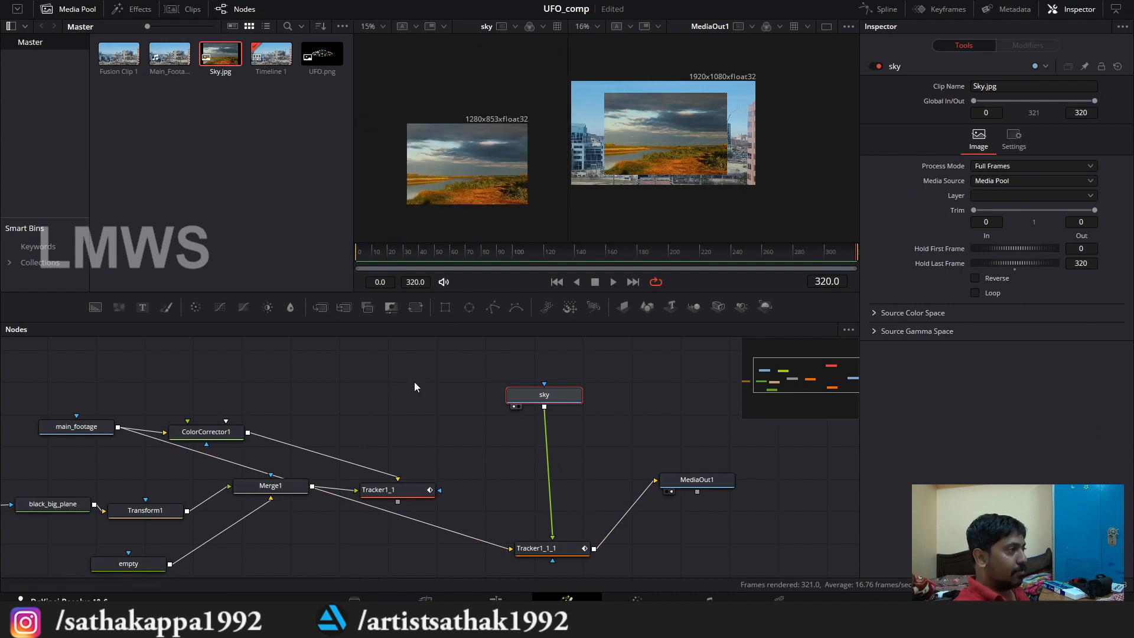
{"action": "scroll", "coordinate": [496, 455], "scroll_direction": "up", "scroll_amount": 2}
{"action": "scroll", "coordinate": [533, 455], "scroll_direction": "down", "scroll_amount": 3}
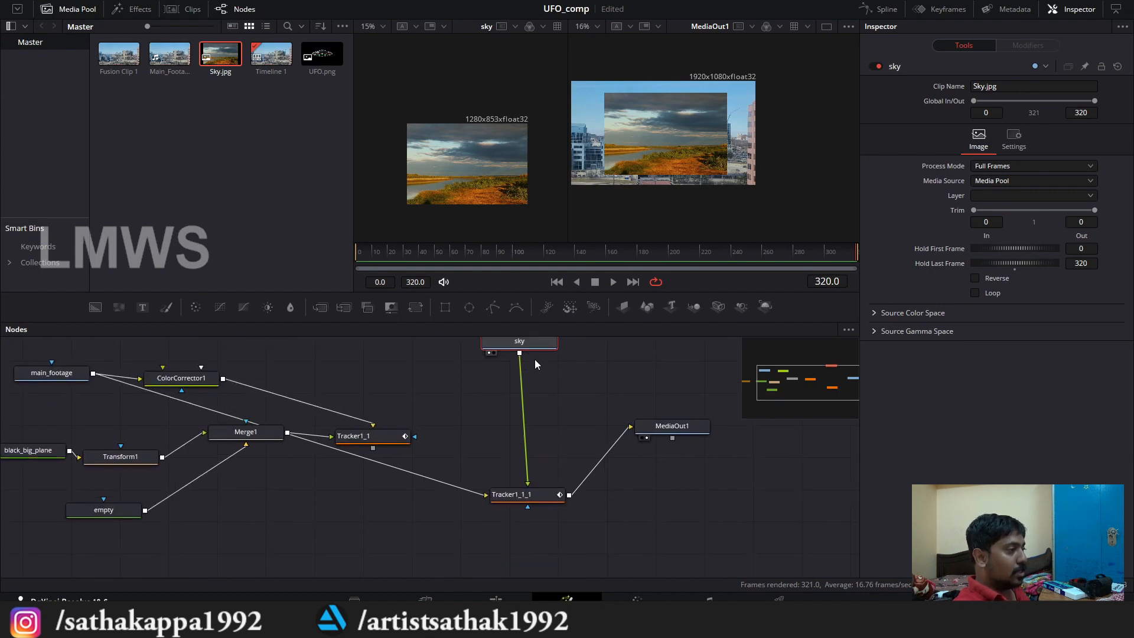
Step: Insert a Resize node between sky and Tracker1_1_1, and scrub the timeline back to frame 0 to check the output
{"action": "scroll", "coordinate": [534, 359], "scroll_direction": "up", "scroll_amount": 1}
{"action": "left_click_drag", "start_coordinate": [537, 370], "coordinate": [540, 370]}
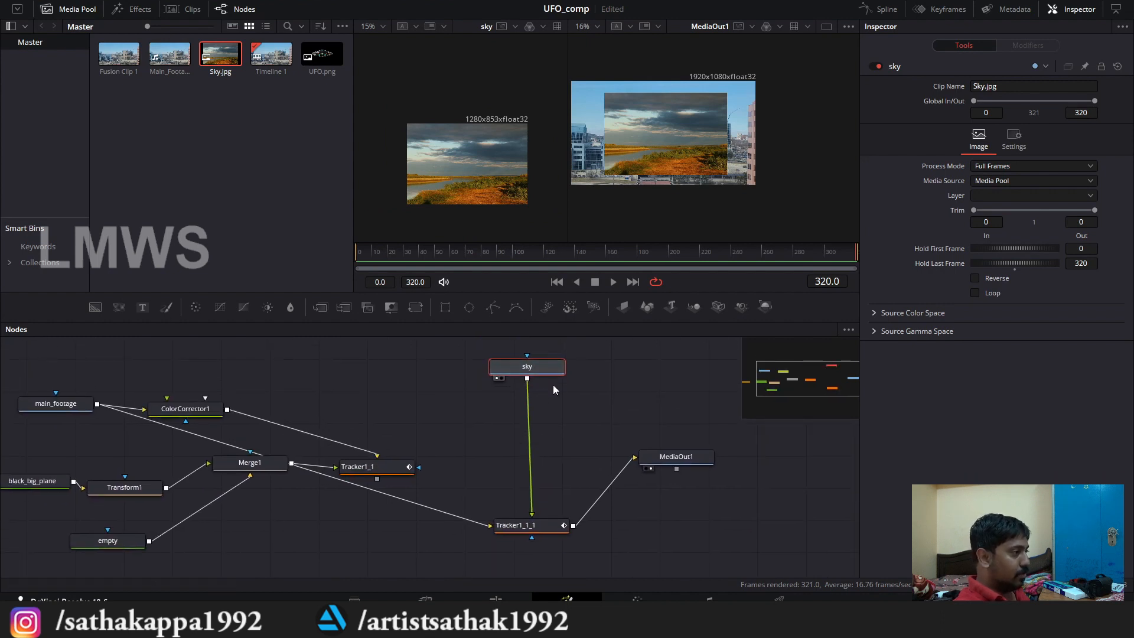
{"action": "key", "text": "shift+space"}
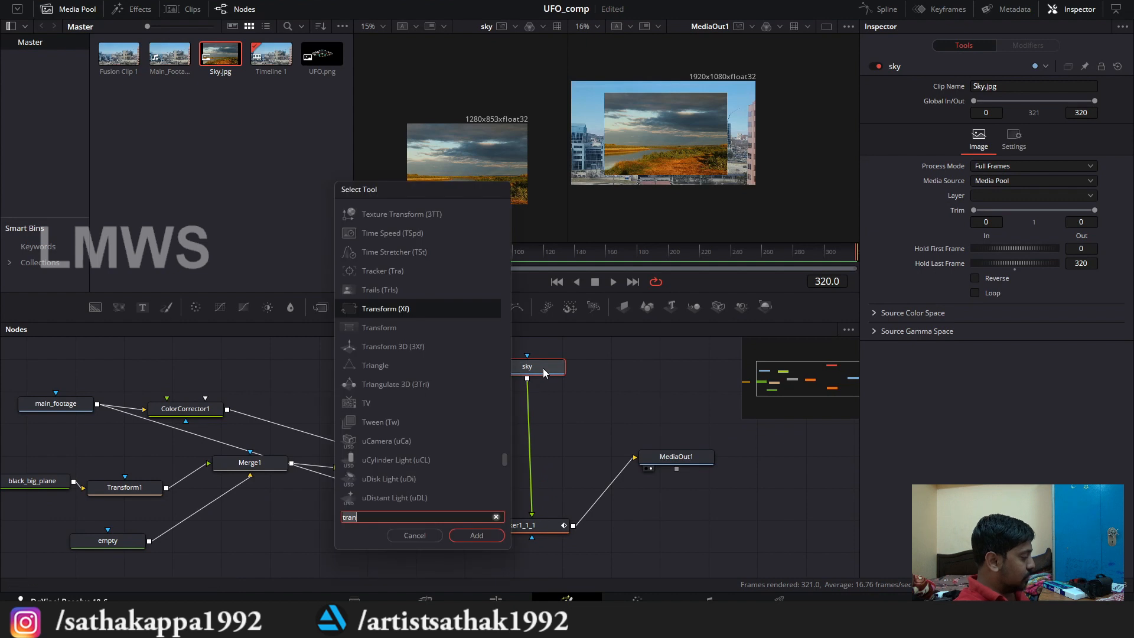
{"action": "type", "text": "res"}
{"action": "key", "text": "Return"}
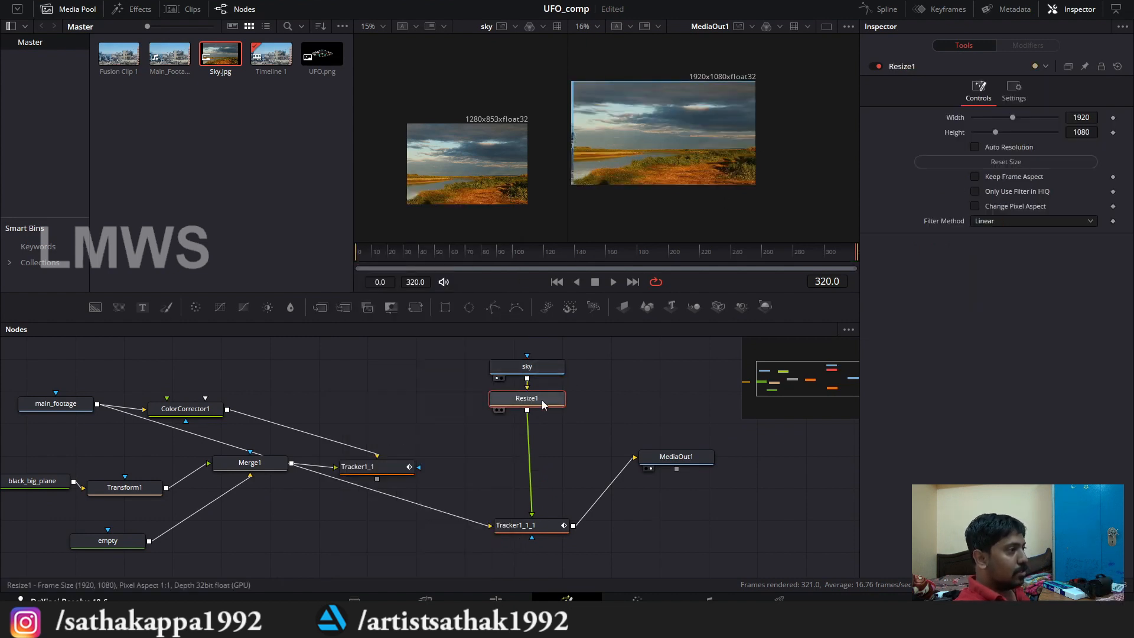
{"action": "left_click_drag", "start_coordinate": [583, 255], "coordinate": [356, 257]}
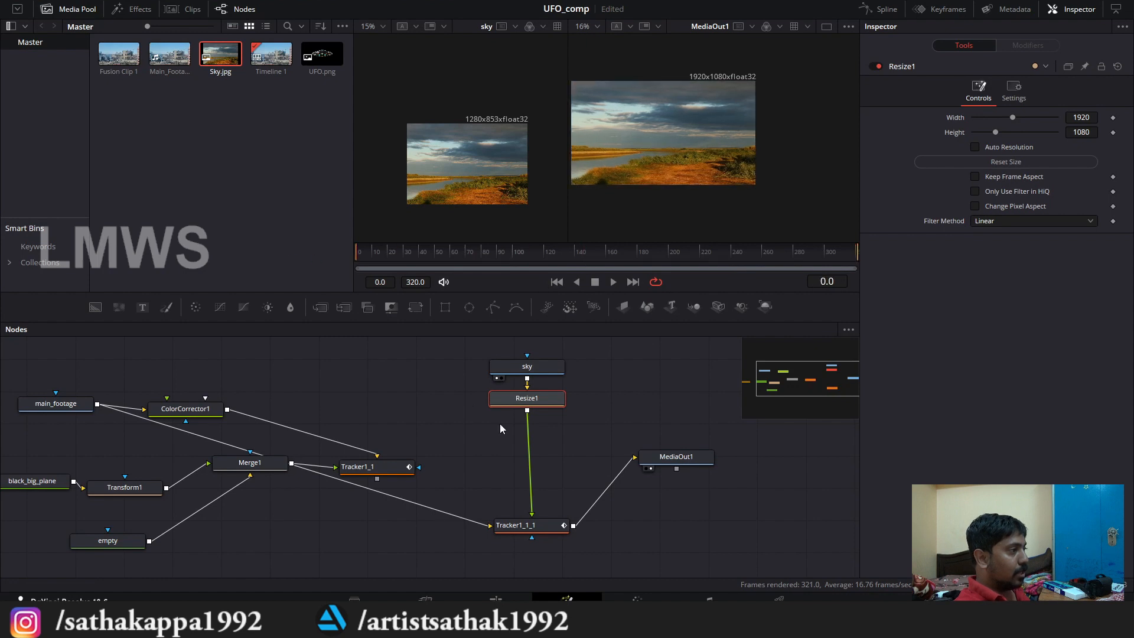
Step: Detach Resize1 from Tracker1_1_1, reconnect its output to the tracker's foreground input, and check the sky in the output viewer
{"action": "left_click_drag", "start_coordinate": [532, 513], "coordinate": [533, 447]}
{"action": "left_click_drag", "start_coordinate": [529, 401], "coordinate": [532, 514]}
{"action": "scroll", "coordinate": [694, 125], "scroll_direction": "up", "scroll_amount": 3}
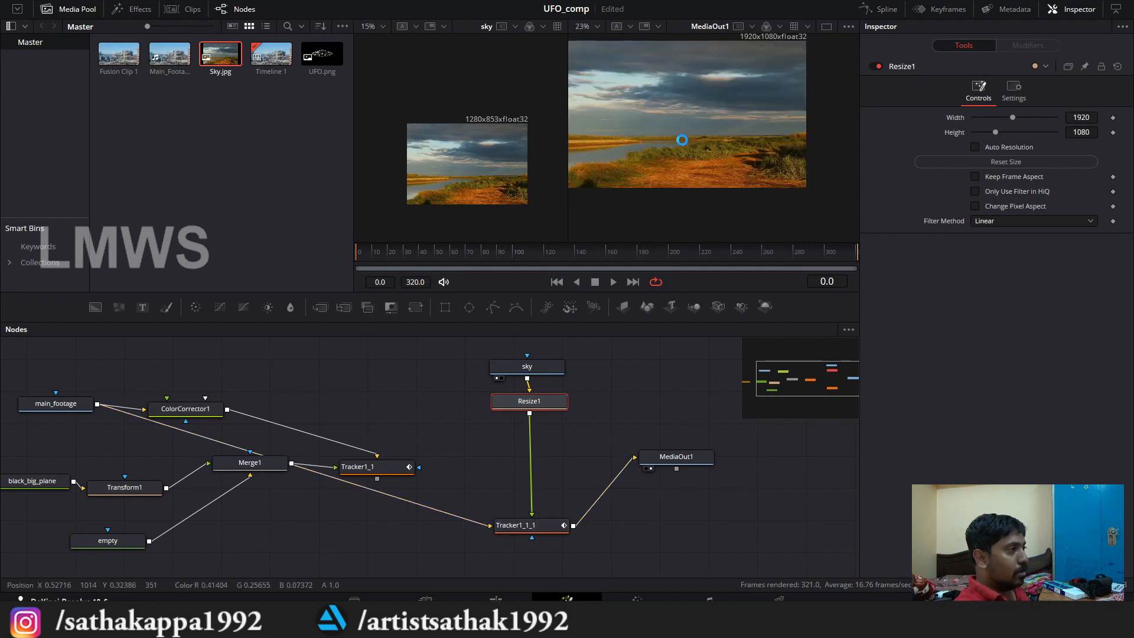
{"action": "left_click_drag", "start_coordinate": [565, 402], "coordinate": [564, 406]}
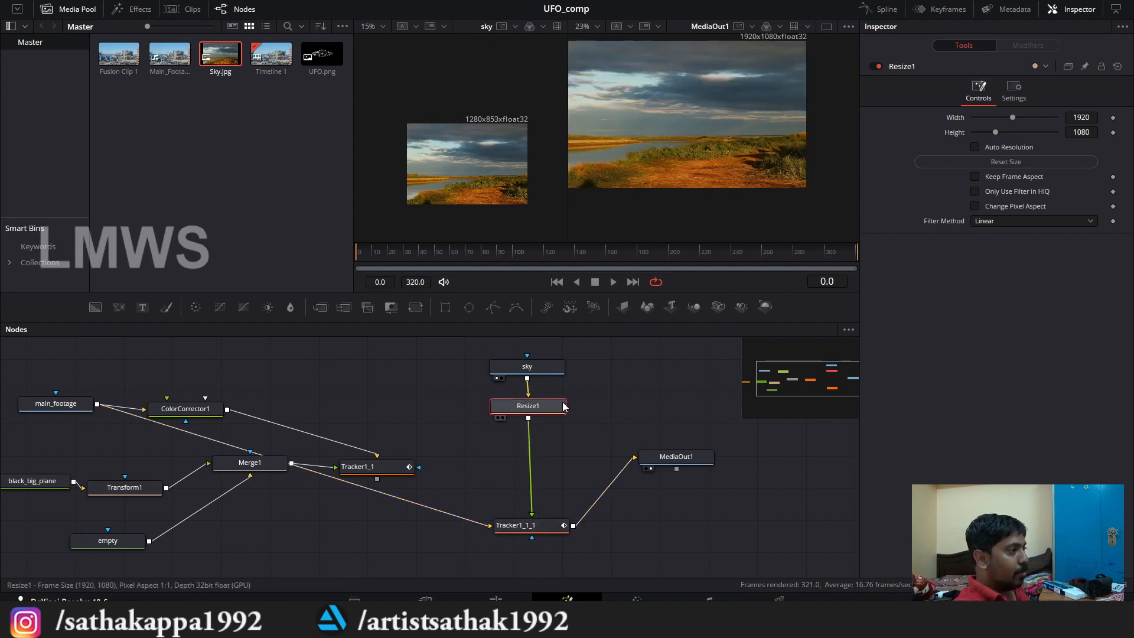
Step: Add a Polygon mask to the sky node, place it above sky, and disable it so the full image shows
{"action": "left_click", "coordinate": [539, 366]}
{"action": "left_click_drag", "start_coordinate": [565, 366], "coordinate": [562, 491]}
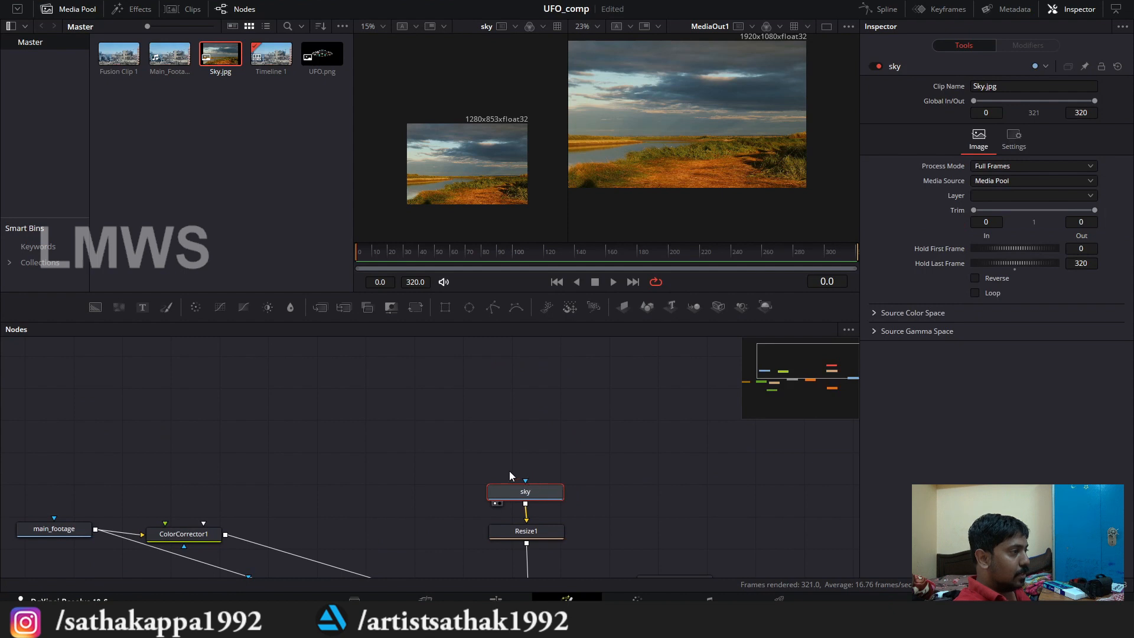
{"action": "left_click", "coordinate": [496, 308]}
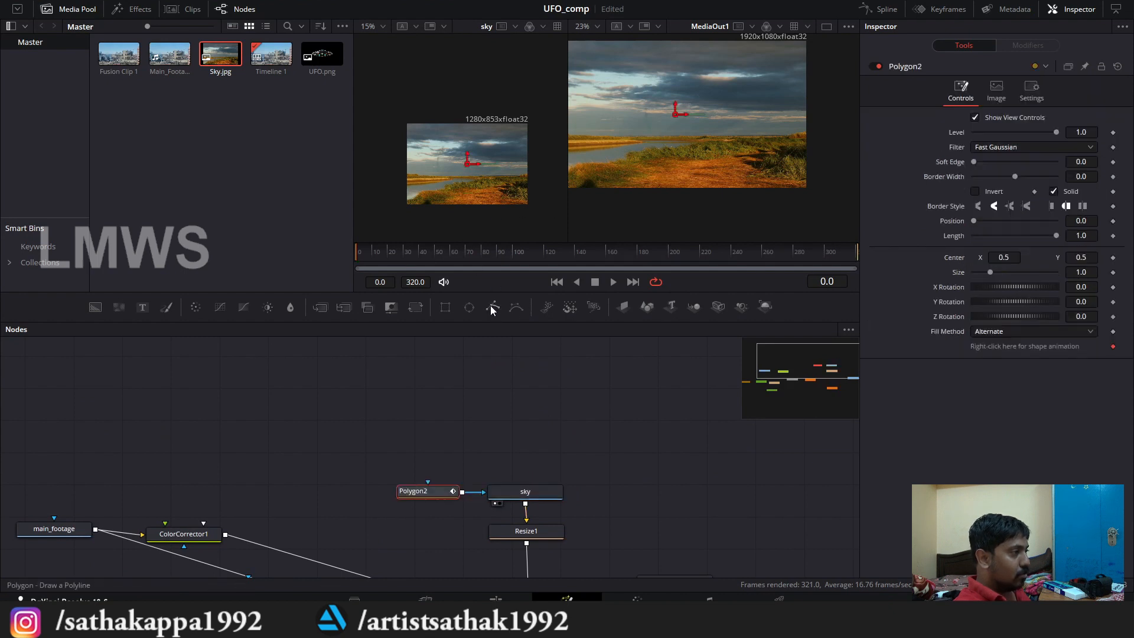
{"action": "left_click_drag", "start_coordinate": [448, 491], "coordinate": [544, 429]}
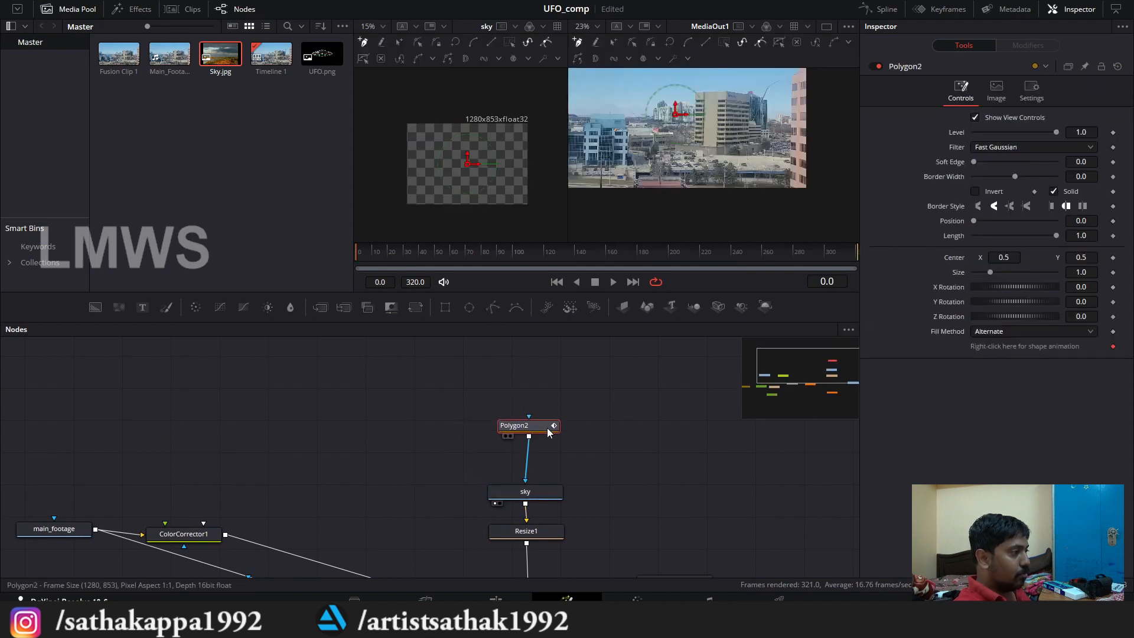
{"action": "left_click", "coordinate": [877, 66]}
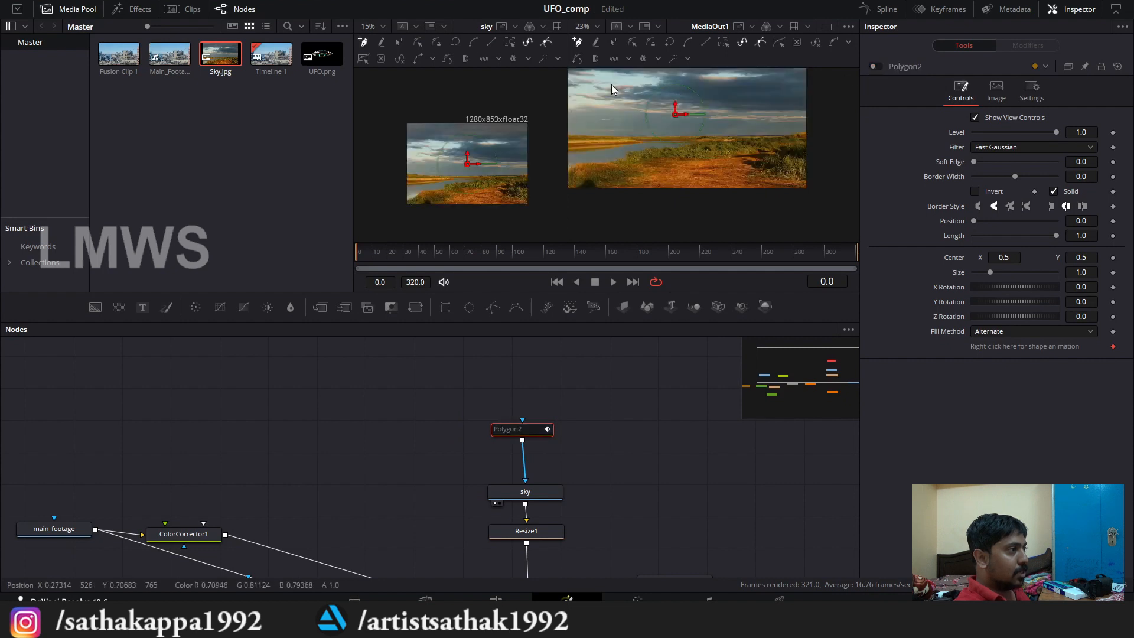
Step: Hide the media pool and draw a closed Polygon2 mask around the sky area, along the horizon and beyond the frame's edges
{"action": "scroll", "coordinate": [612, 89], "scroll_direction": "down", "scroll_amount": 2}
{"action": "left_click", "coordinate": [44, 11]}
{"action": "scroll", "coordinate": [454, 118], "scroll_direction": "up", "scroll_amount": 2}
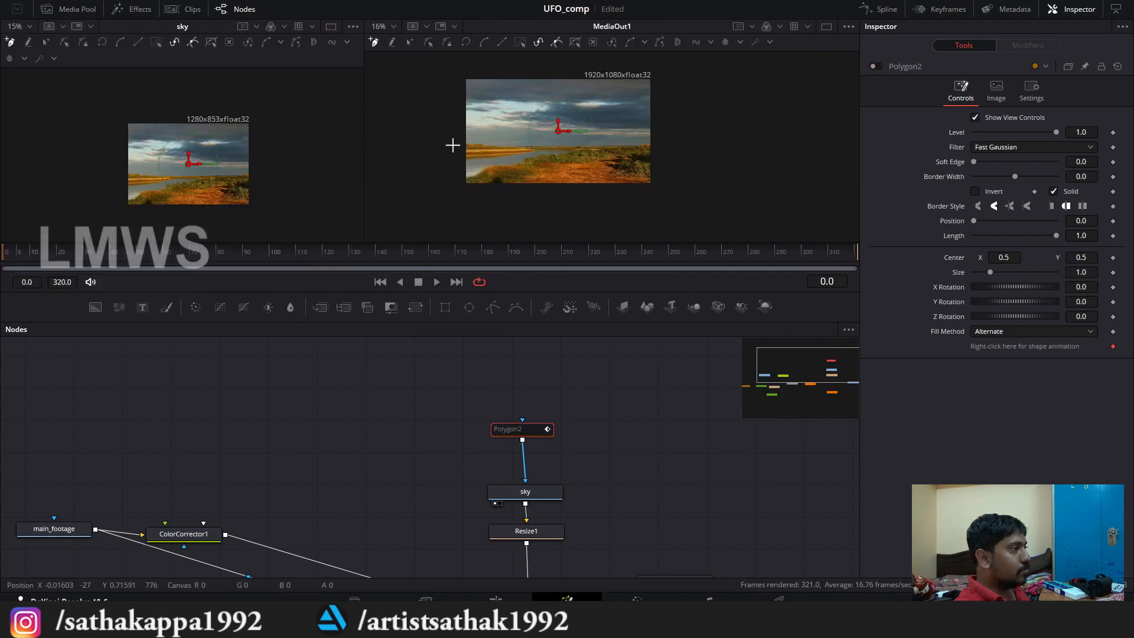
{"action": "scroll", "coordinate": [455, 109], "scroll_direction": "up", "scroll_amount": 4}
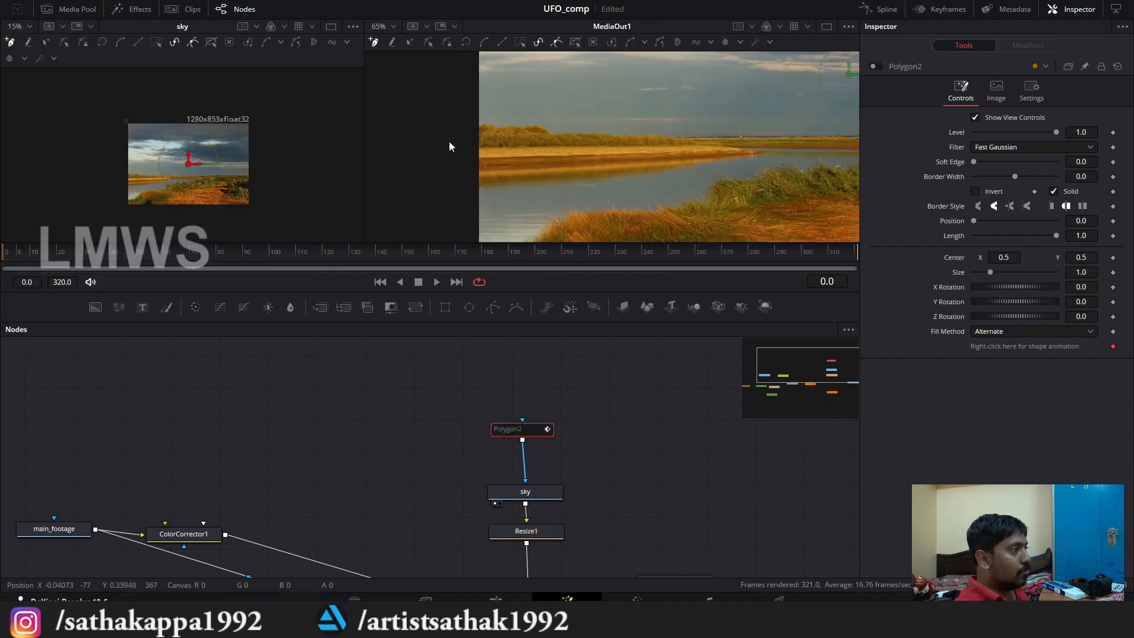
{"action": "scroll", "coordinate": [337, 150], "scroll_direction": "down", "scroll_amount": 3}
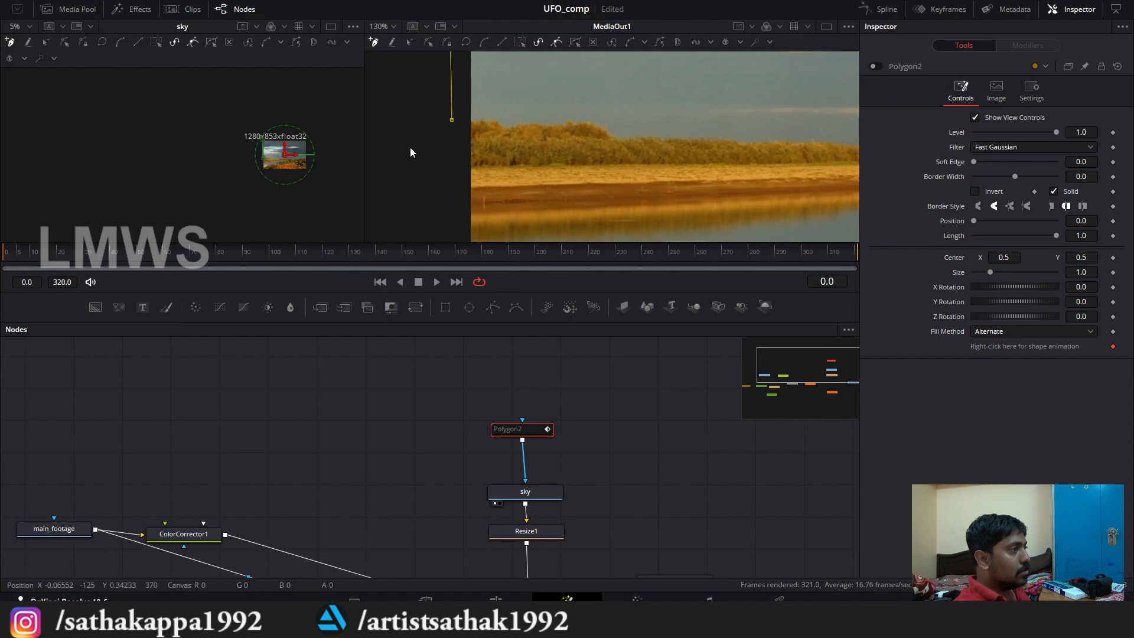
{"action": "scroll", "coordinate": [502, 164], "scroll_direction": "down", "scroll_amount": 4}
{"action": "scroll", "coordinate": [554, 132], "scroll_direction": "up", "scroll_amount": 1}
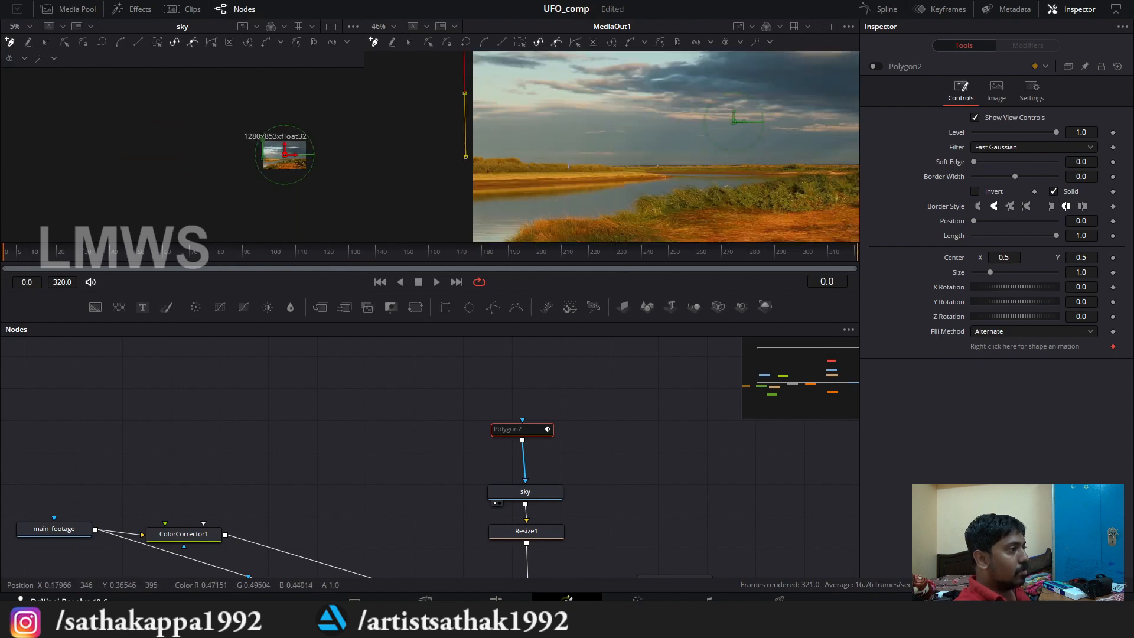
{"action": "scroll", "coordinate": [511, 172], "scroll_direction": "down", "scroll_amount": 3}
{"action": "left_click", "coordinate": [697, 161]}
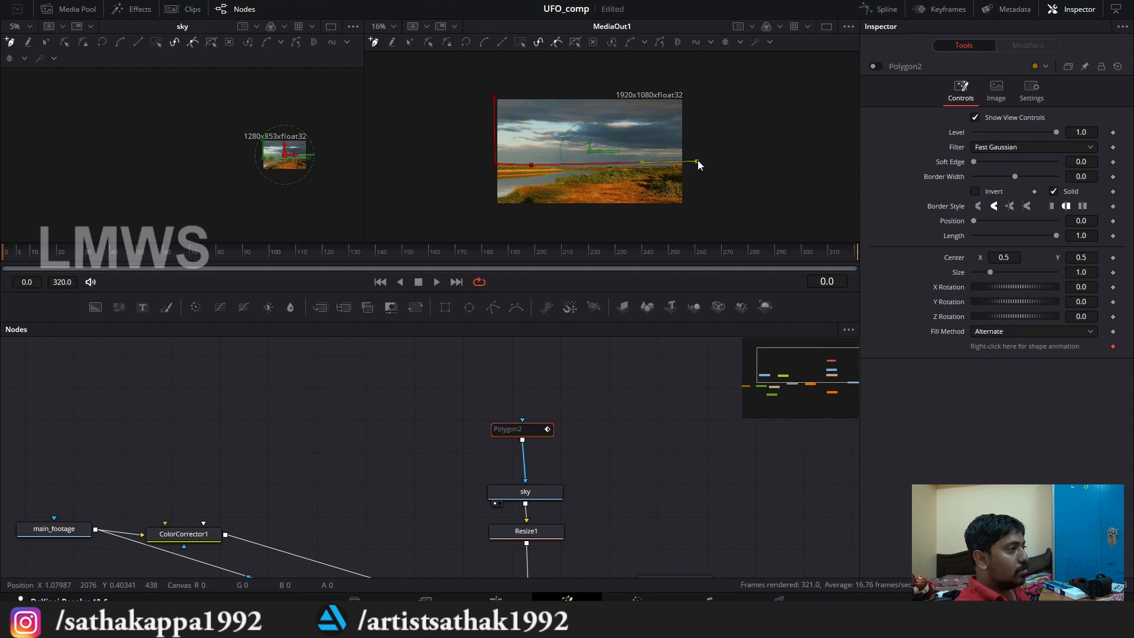
{"action": "left_click", "coordinate": [494, 97]}
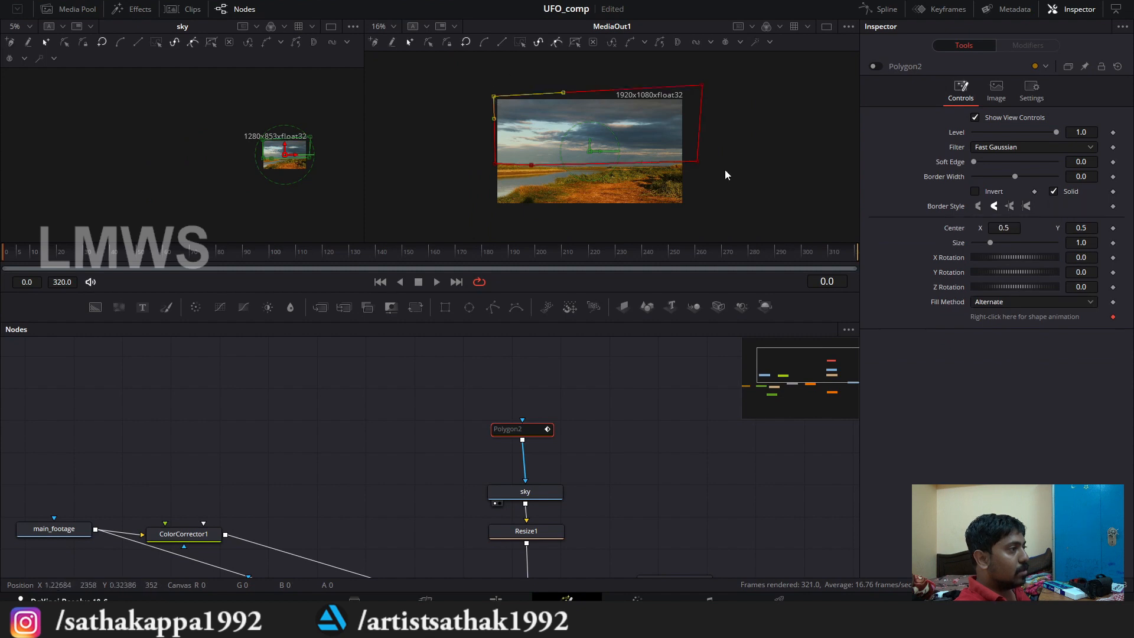
Step: Check the Polygon2 outline along the horizon and its lower right corner, and re-enable the mask
{"action": "scroll", "coordinate": [697, 160], "scroll_direction": "up", "scroll_amount": 4}
{"action": "left_click", "coordinate": [695, 157]}
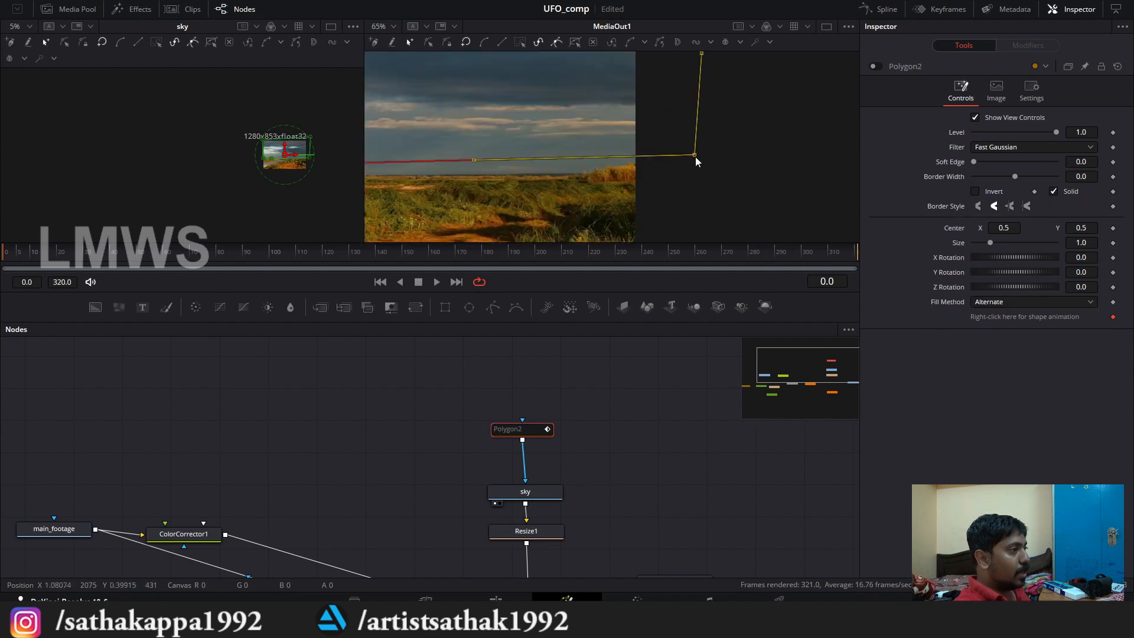
{"action": "scroll", "coordinate": [732, 187], "scroll_direction": "down", "scroll_amount": 3}
{"action": "scroll", "coordinate": [433, 168], "scroll_direction": "up", "scroll_amount": 2}
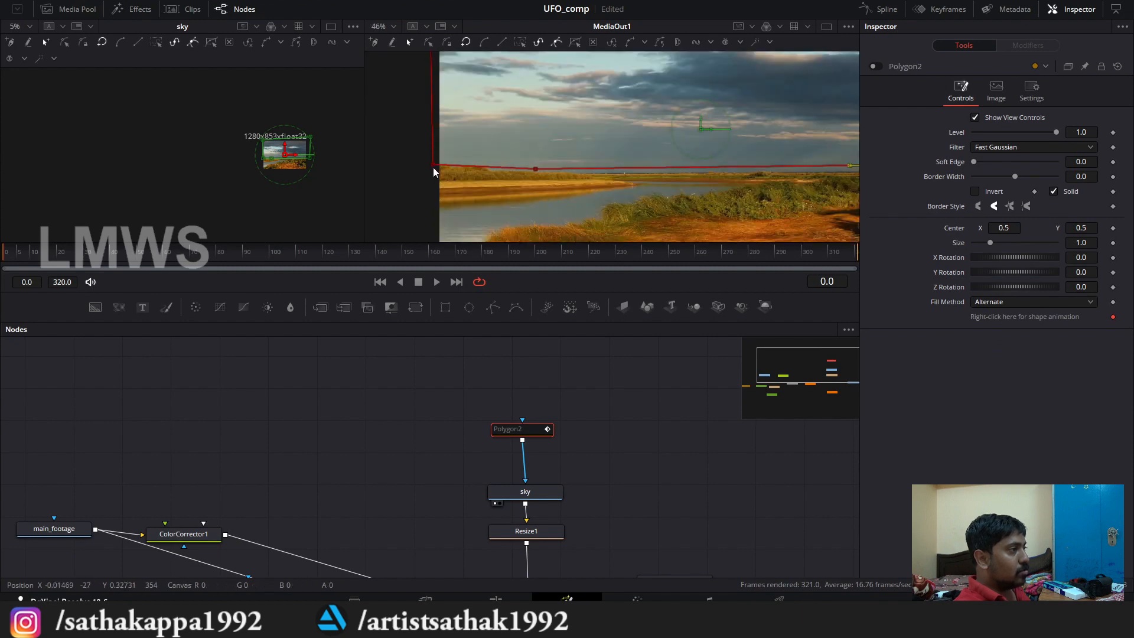
{"action": "scroll", "coordinate": [459, 182], "scroll_direction": "down", "scroll_amount": 2}
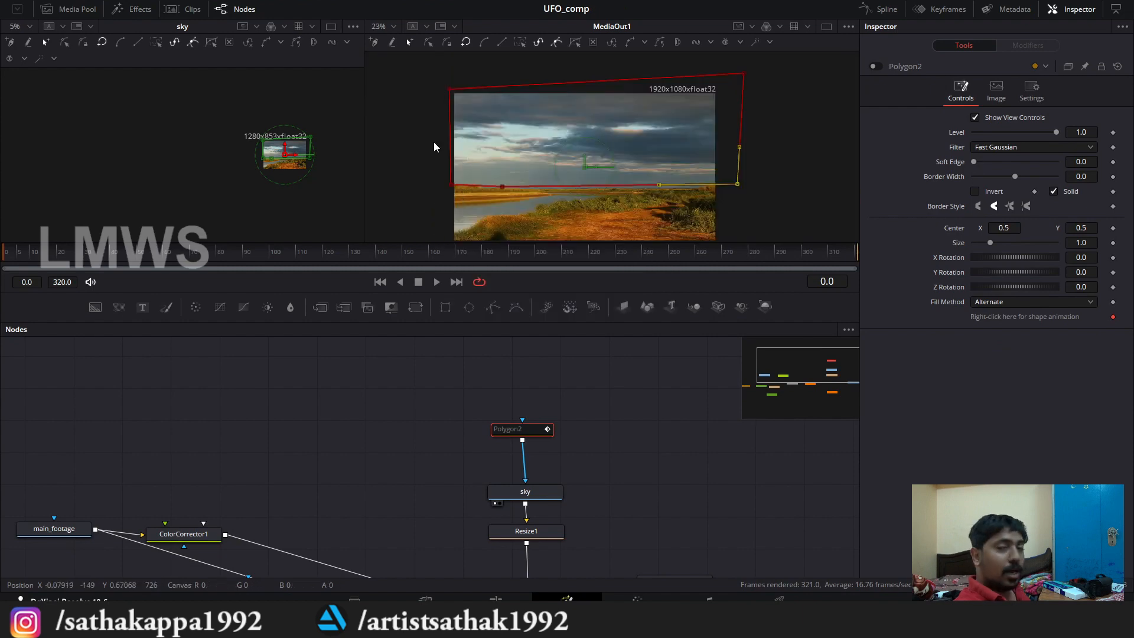
{"action": "scroll", "coordinate": [501, 121], "scroll_direction": "up", "scroll_amount": 1}
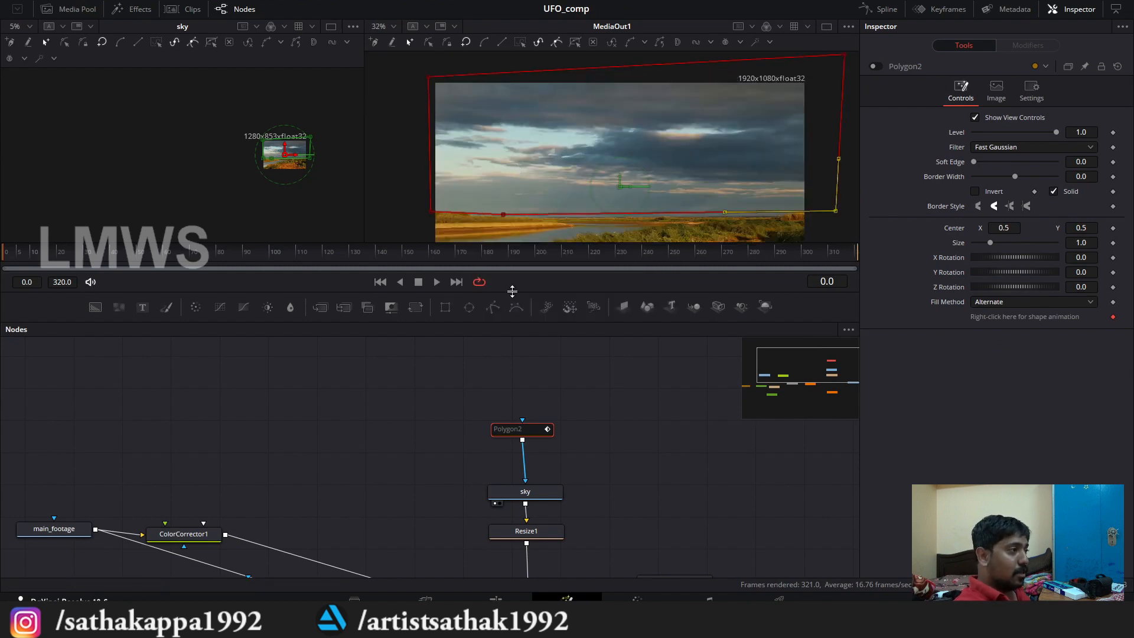
{"action": "left_click", "coordinate": [874, 67]}
Step: Examine the masked sky over the city footage in both viewers and review the node tree
{"action": "scroll", "coordinate": [537, 147], "scroll_direction": "down", "scroll_amount": 1}
{"action": "scroll", "coordinate": [558, 385], "scroll_direction": "down", "scroll_amount": 3}
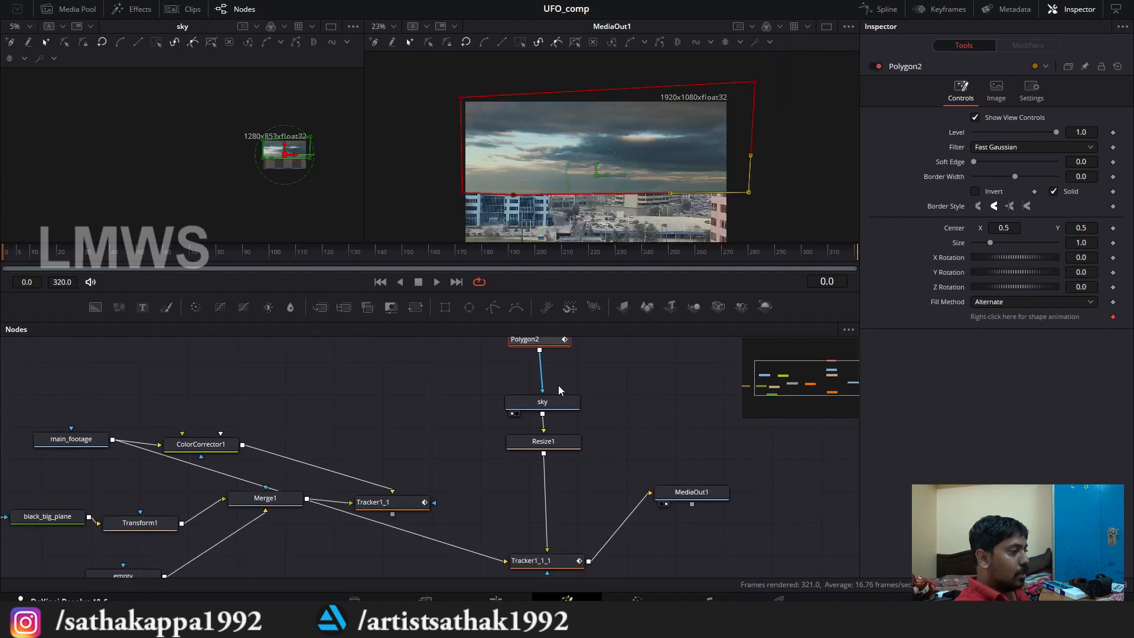
{"action": "scroll", "coordinate": [540, 427], "scroll_direction": "down", "scroll_amount": 2}
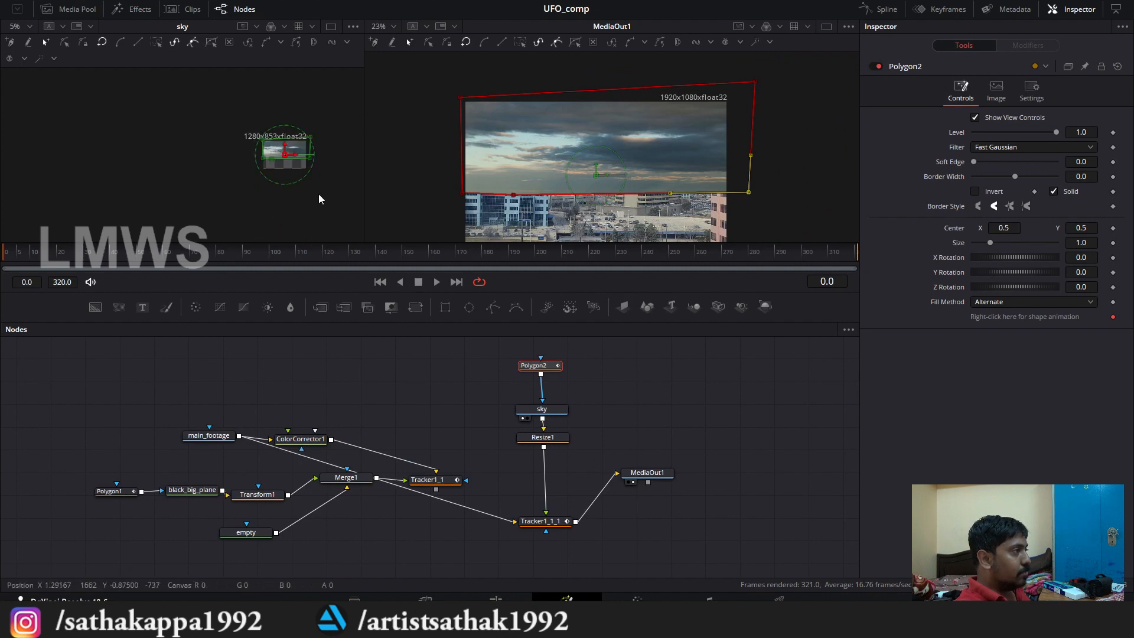
{"action": "scroll", "coordinate": [313, 177], "scroll_direction": "up", "scroll_amount": 2}
{"action": "scroll", "coordinate": [284, 206], "scroll_direction": "up", "scroll_amount": 1}
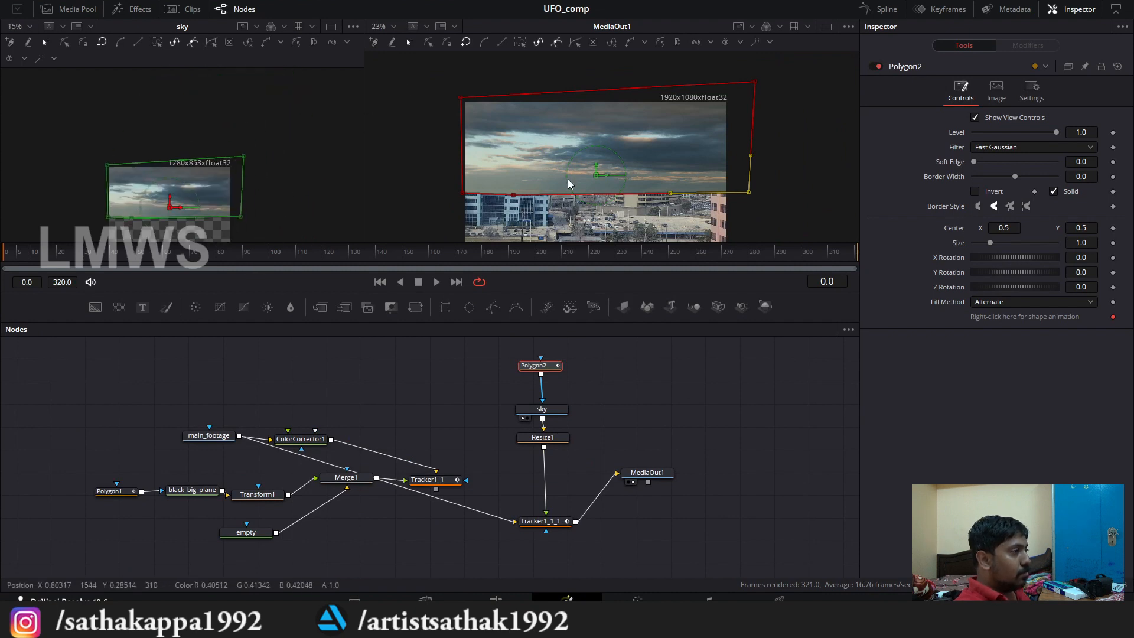
{"action": "scroll", "coordinate": [569, 184], "scroll_direction": "up", "scroll_amount": 1}
{"action": "scroll", "coordinate": [599, 434], "scroll_direction": "up", "scroll_amount": 2}
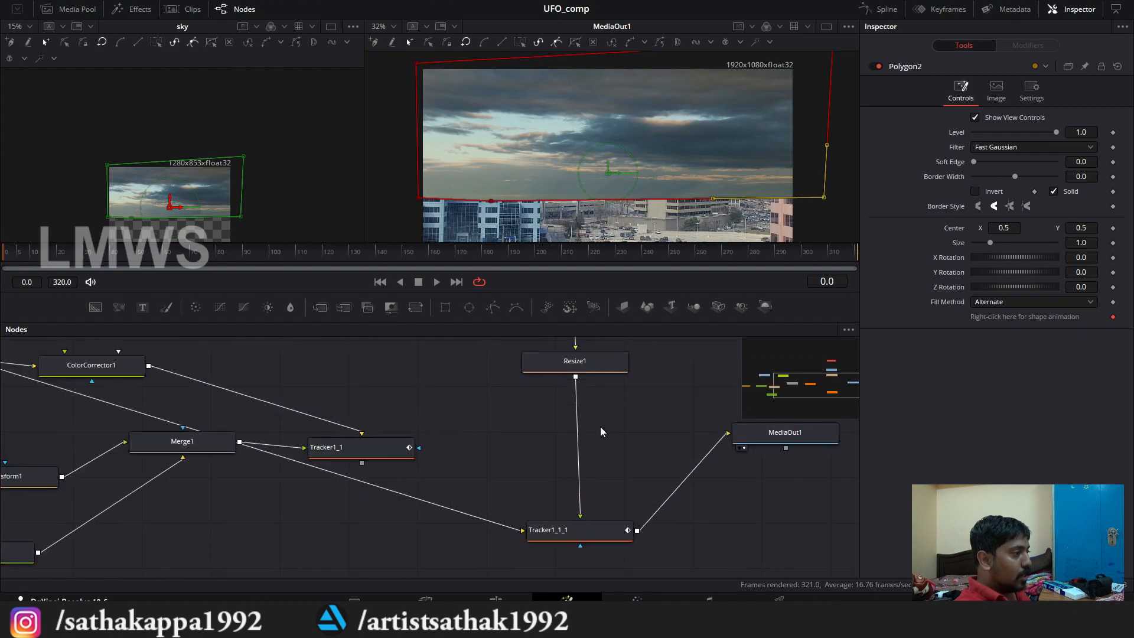
{"action": "scroll", "coordinate": [599, 430], "scroll_direction": "down", "scroll_amount": 2}
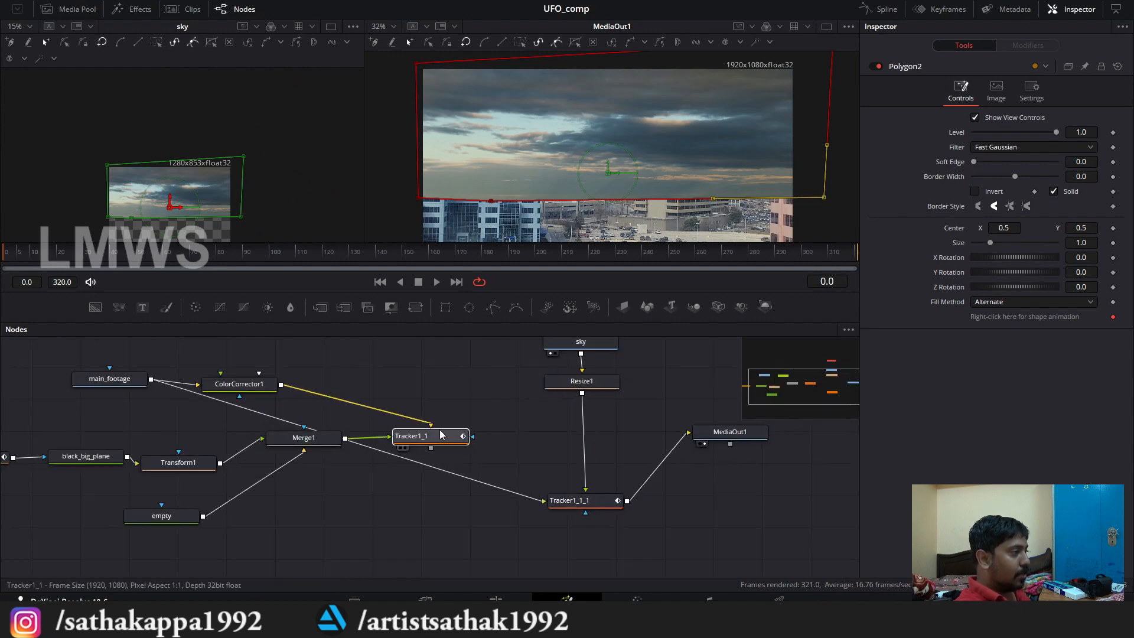
Step: Move Tracker1_1 up level with ColorCorrector1 and show its black-and-white skyline matte in the first viewer
{"action": "left_click_drag", "start_coordinate": [439, 435], "coordinate": [430, 384]}
{"action": "left_click", "coordinate": [404, 388]}
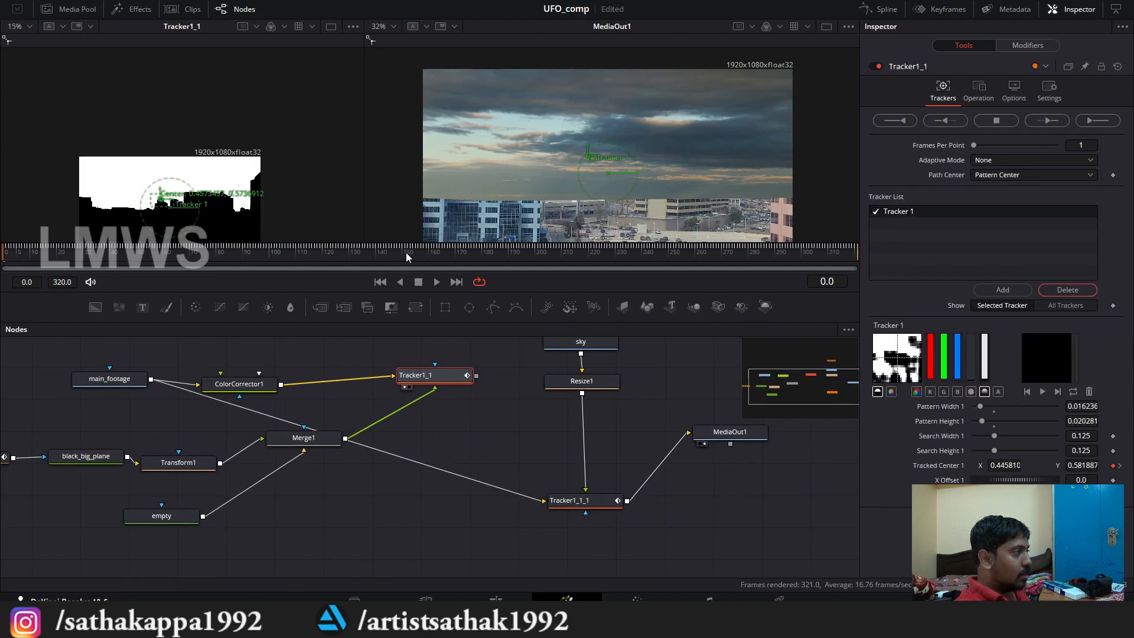
{"action": "scroll", "coordinate": [51, 85], "scroll_direction": "down", "scroll_amount": 3}
{"action": "scroll", "coordinate": [51, 85], "scroll_direction": "up", "scroll_amount": 2}
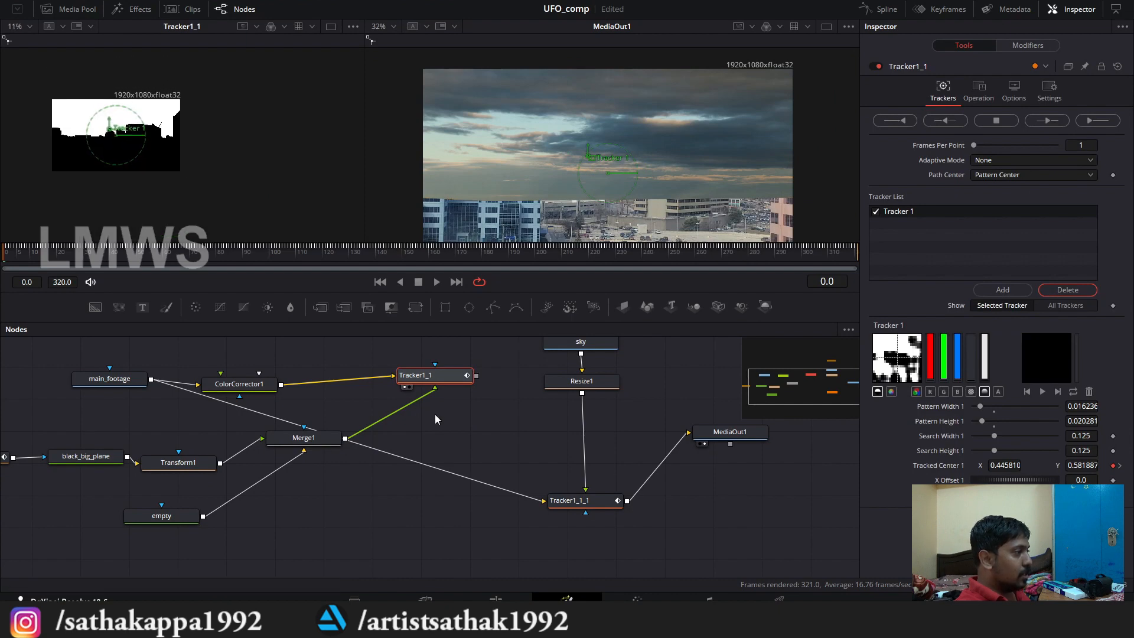
Step: Add a Luma Keyer fed by Tracker1_1's output and connect it to Tracker1_1_1's effect mask input
{"action": "left_click", "coordinate": [497, 415]}
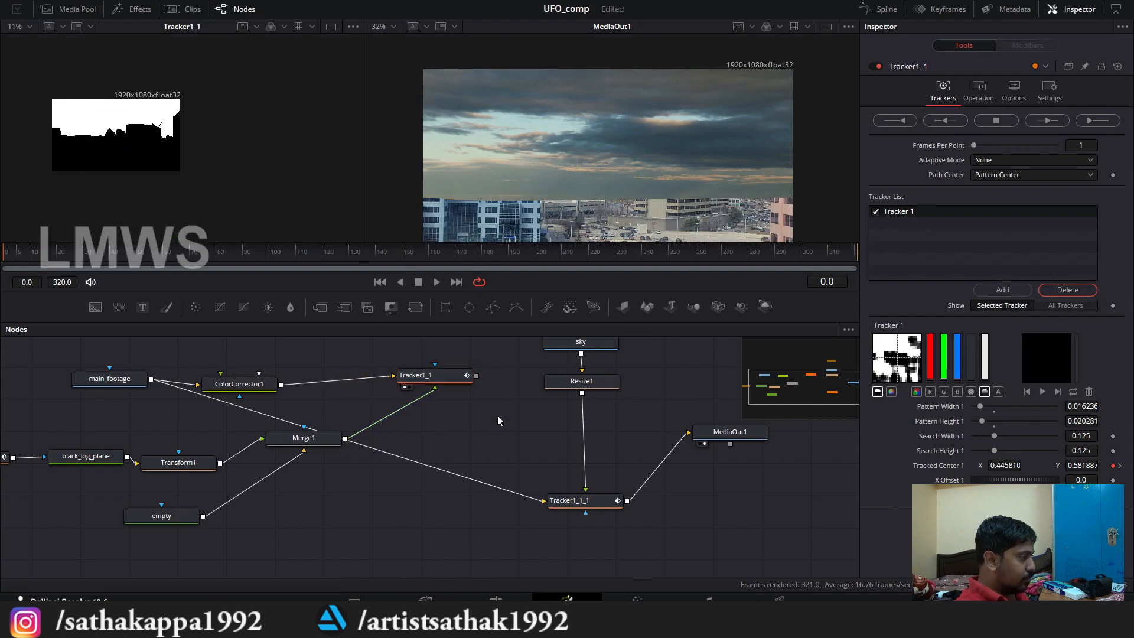
{"action": "key", "text": "shift+space"}
{"action": "type", "text": "luma"}
{"action": "key", "text": "Return"}
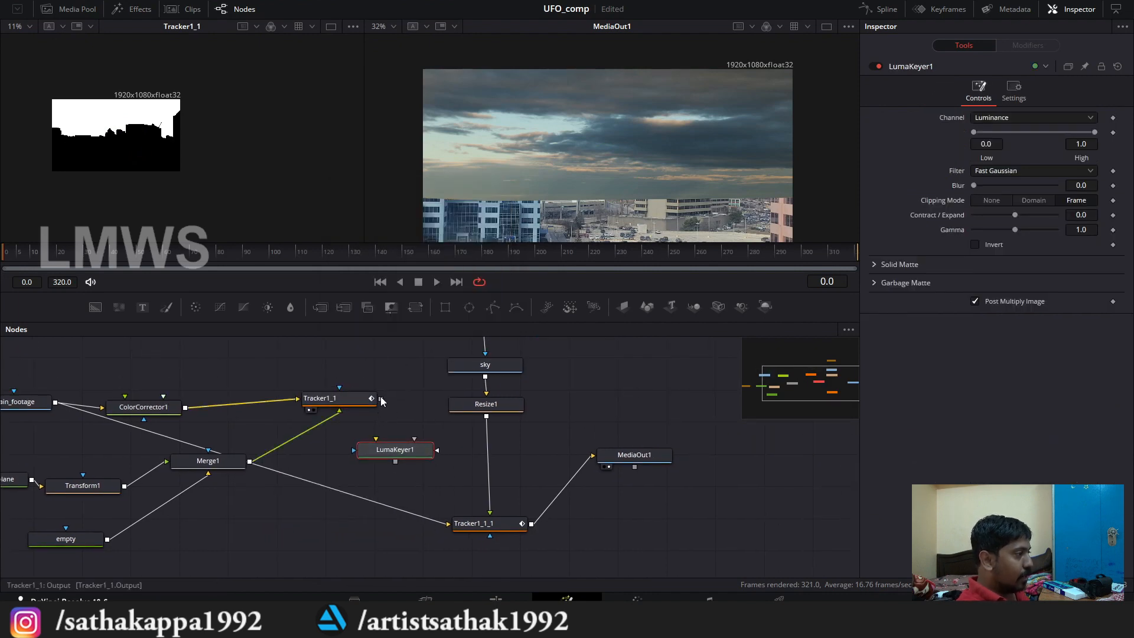
{"action": "left_click_drag", "start_coordinate": [381, 400], "coordinate": [490, 539]}
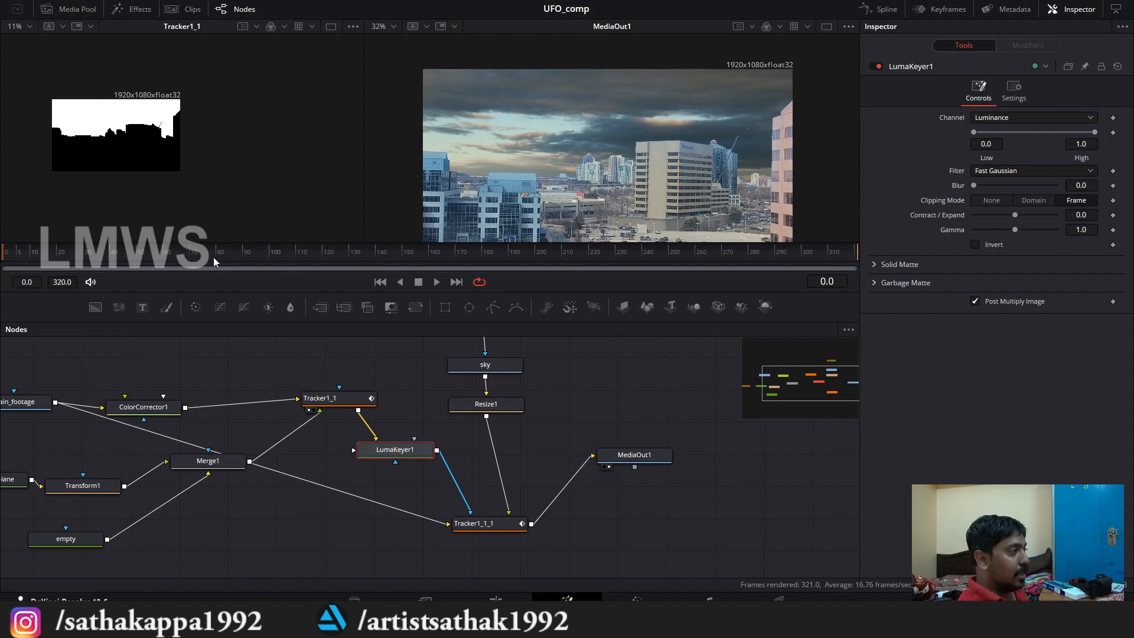
Step: Scrub to frame 215 and examine the replacement sky's coverage along the output's upper left frame edges
{"action": "left_click_drag", "start_coordinate": [214, 257], "coordinate": [576, 267]}
{"action": "scroll", "coordinate": [577, 149], "scroll_direction": "down", "scroll_amount": 2}
{"action": "scroll", "coordinate": [483, 129], "scroll_direction": "up", "scroll_amount": 5}
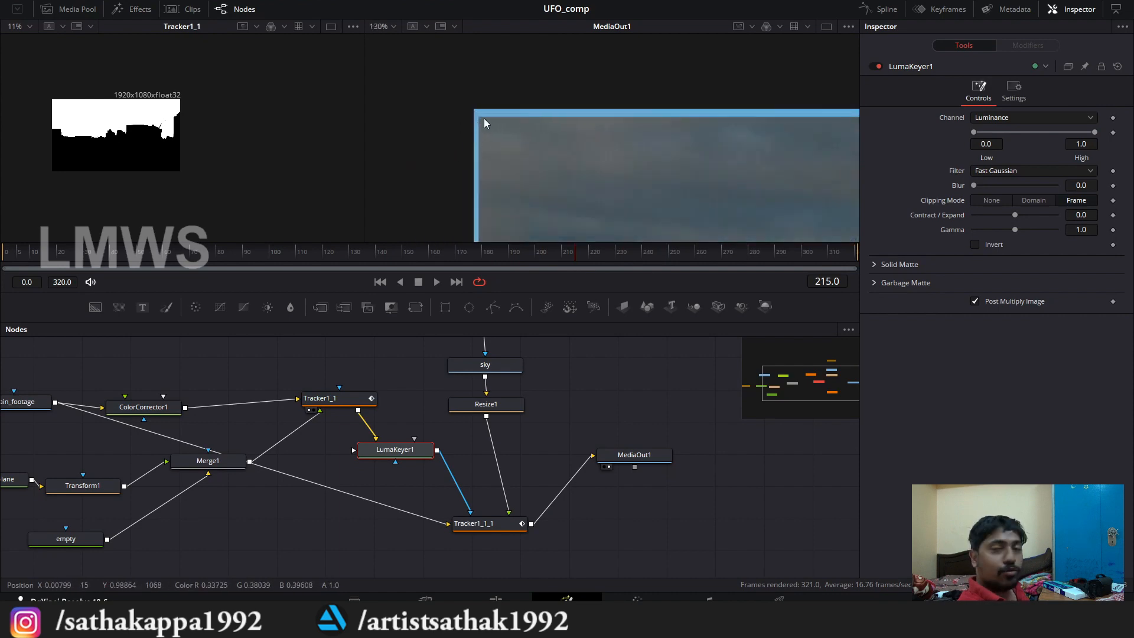
{"action": "scroll", "coordinate": [474, 112], "scroll_direction": "down", "scroll_amount": 8}
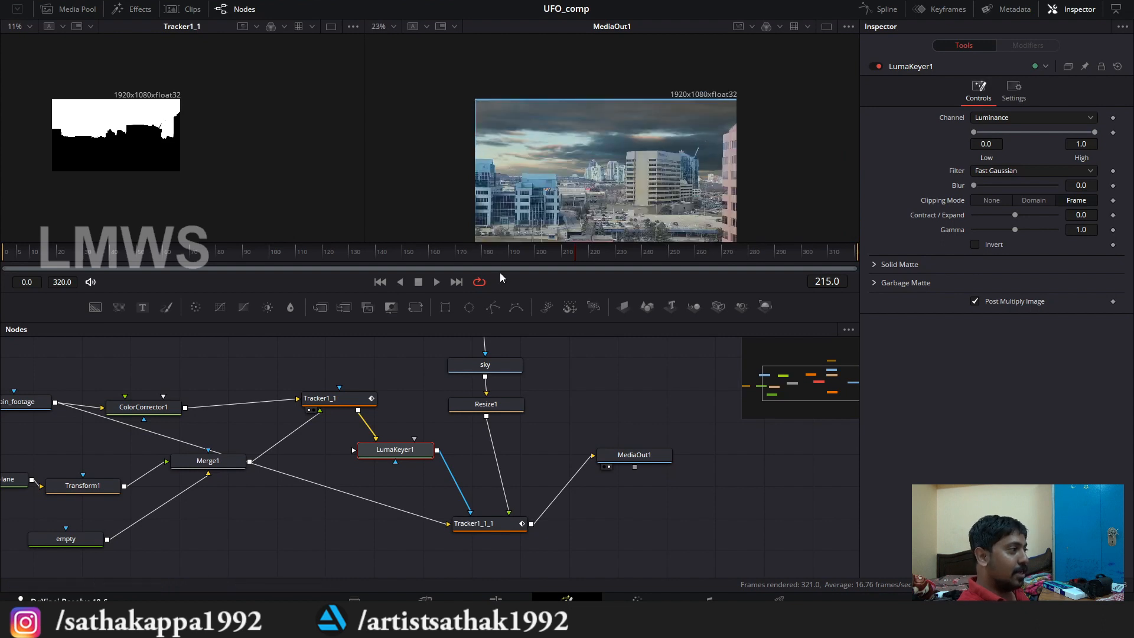
Step: Space out black_big_plane and Transform1 in the node tree, and show Transform1's size settings
{"action": "left_click_drag", "start_coordinate": [565, 439], "coordinate": [727, 478]}
{"action": "left_click_drag", "start_coordinate": [417, 439], "coordinate": [546, 375]}
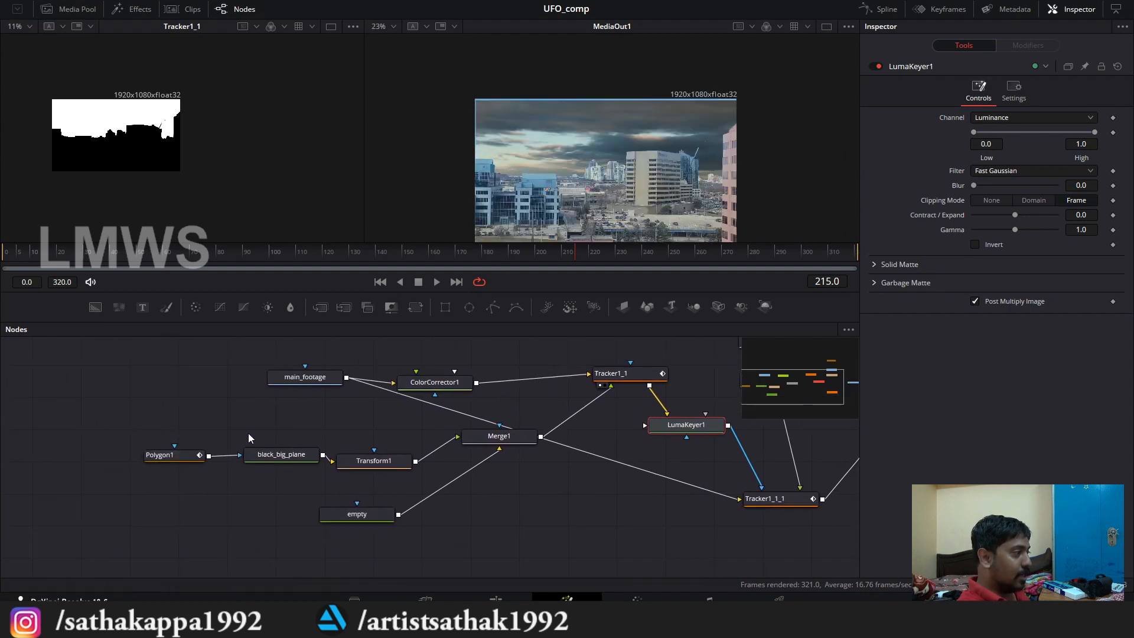
{"action": "left_click_drag", "start_coordinate": [288, 459], "coordinate": [264, 466]}
{"action": "left_click_drag", "start_coordinate": [359, 458], "coordinate": [373, 462]}
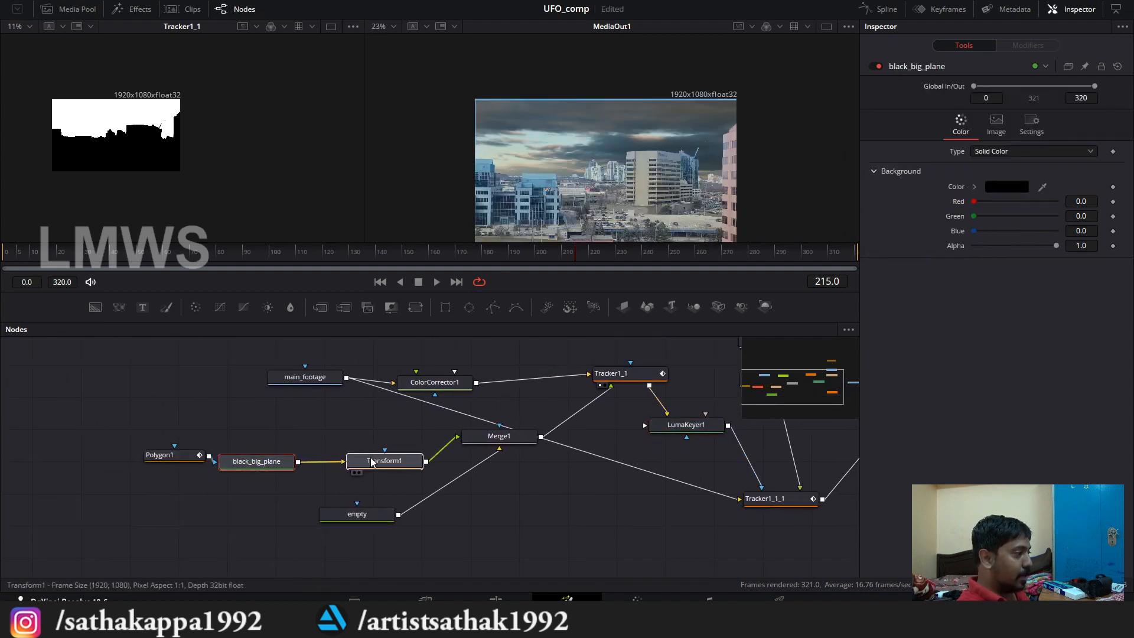
{"action": "left_click", "coordinate": [372, 462]}
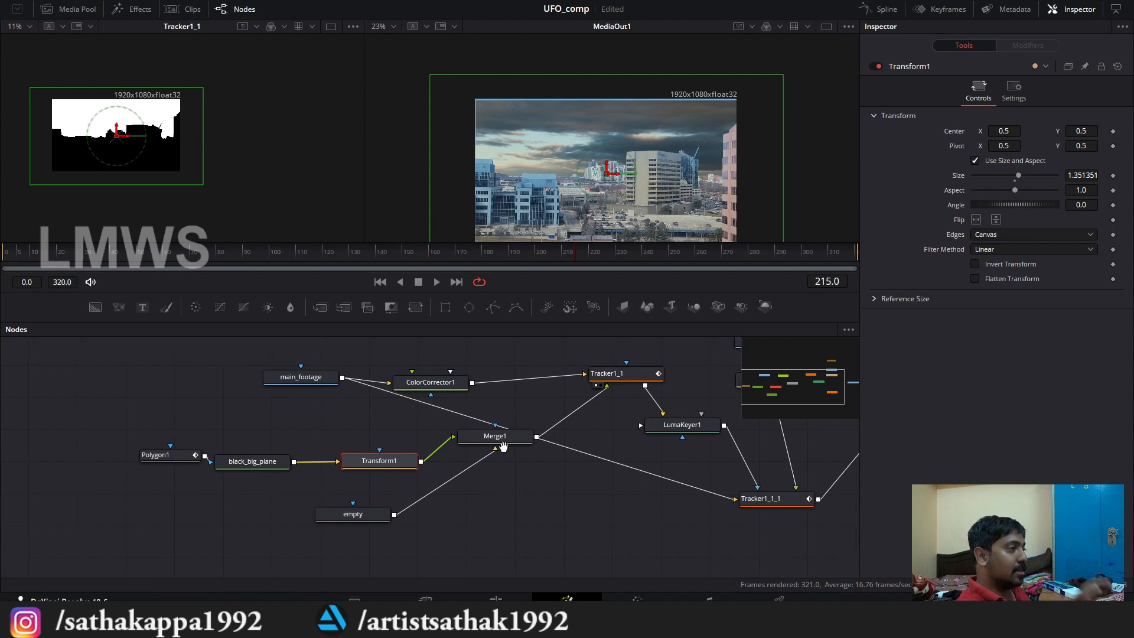
Step: Move sky and Resize1 up together toward Polygon2, and select Resize1 alone
{"action": "left_click_drag", "start_coordinate": [504, 449], "coordinate": [484, 479]}
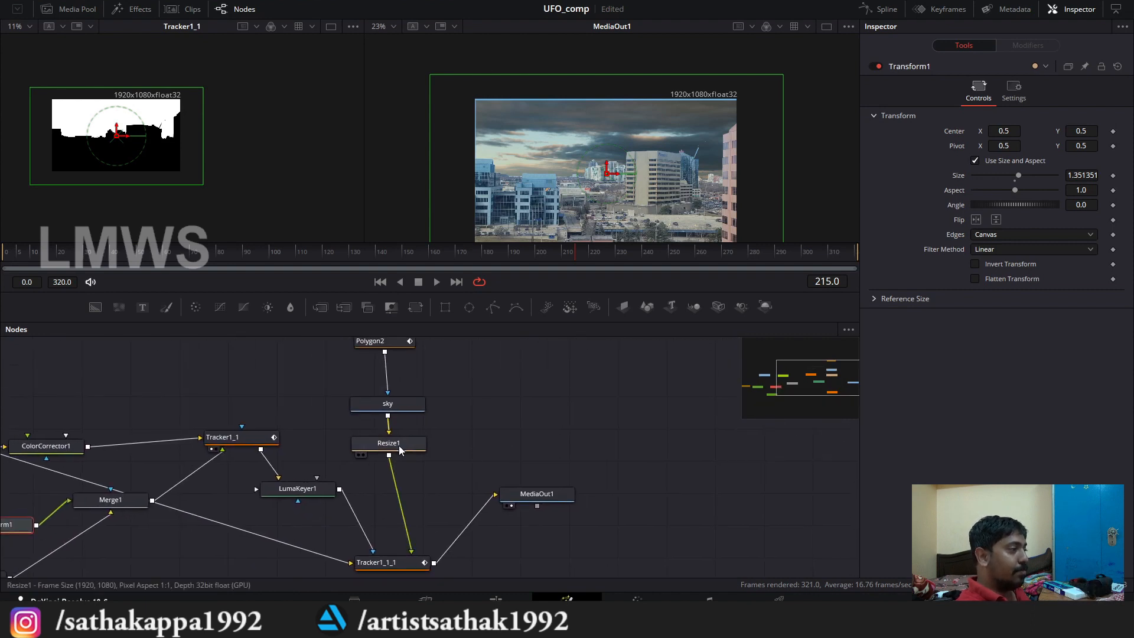
{"action": "left_click", "coordinate": [411, 446]}
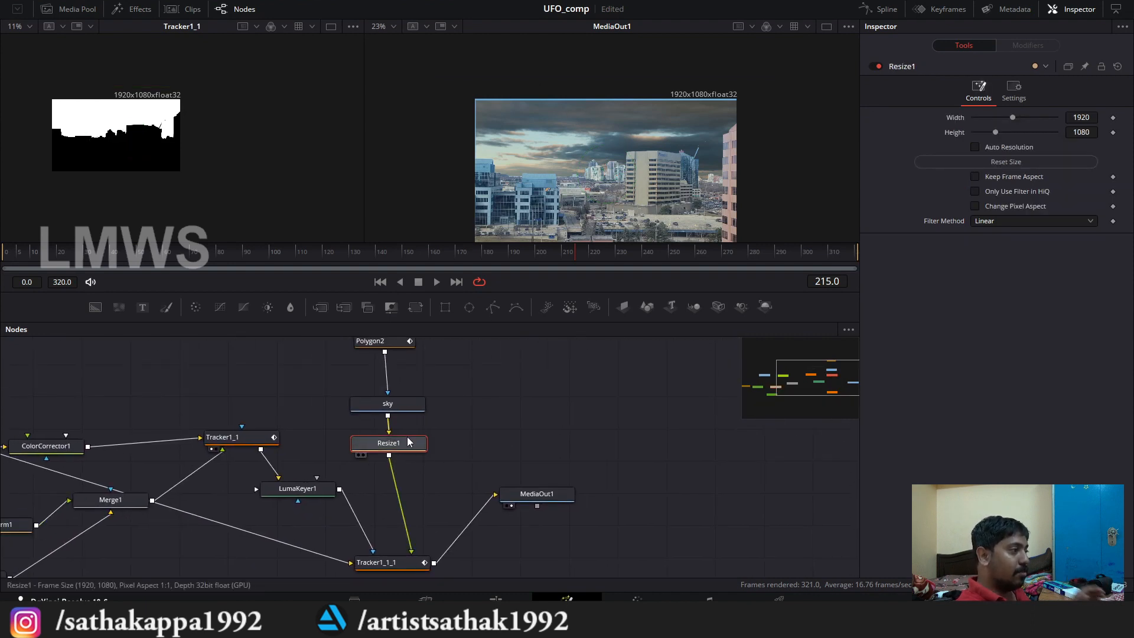
{"action": "left_click_drag", "start_coordinate": [475, 378], "coordinate": [387, 422]}
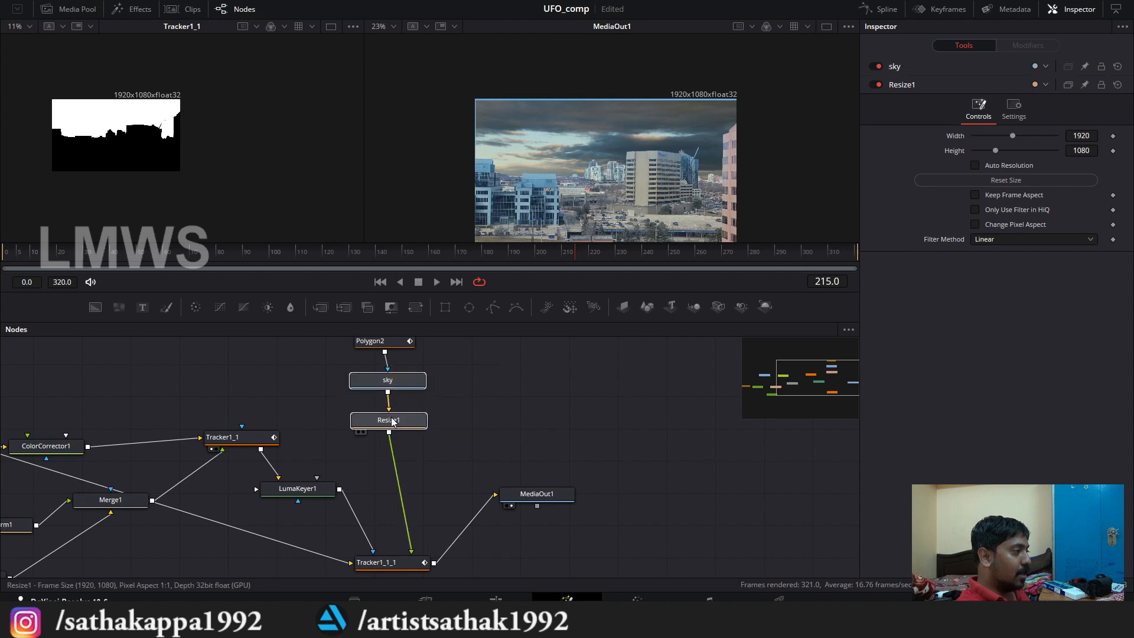
{"action": "left_click", "coordinate": [387, 421]}
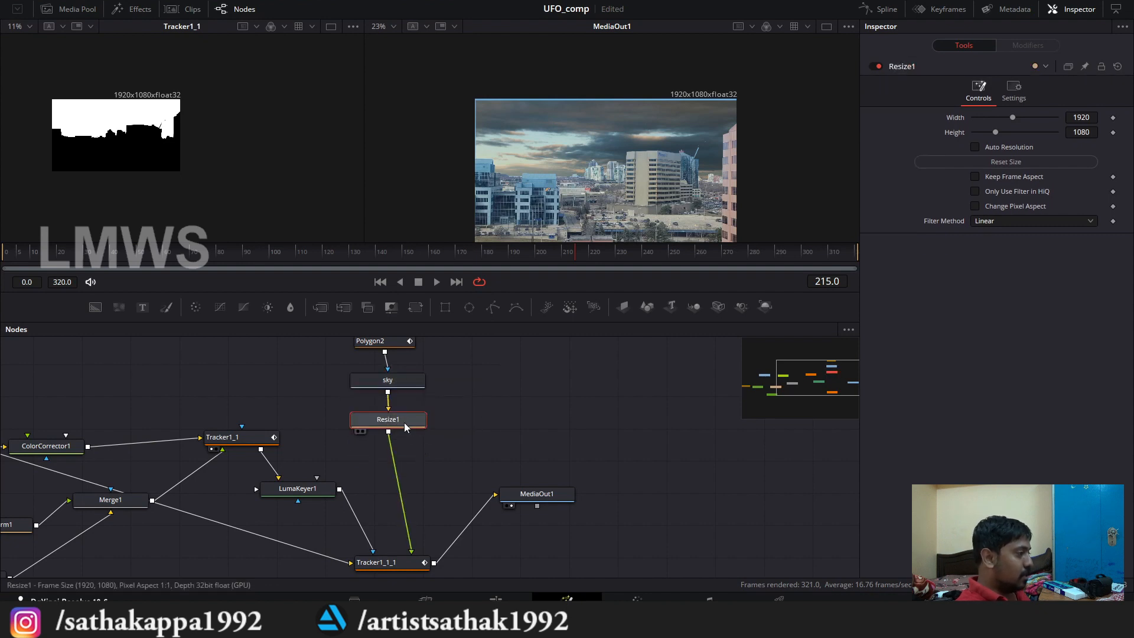
Step: Add a Transform node between Resize1 and Tracker1_1_1 in the sky branch
{"action": "key", "text": "shift+space"}
{"action": "type", "text": "tra"}
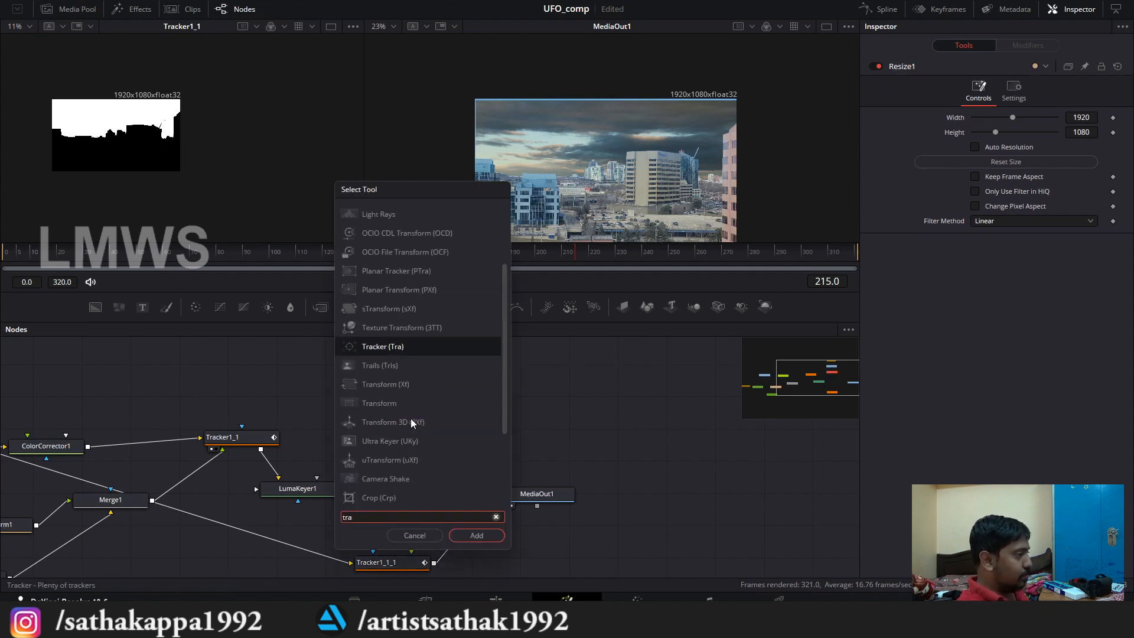
{"action": "type", "text": "an"}
{"action": "key", "text": "BackSpace"}
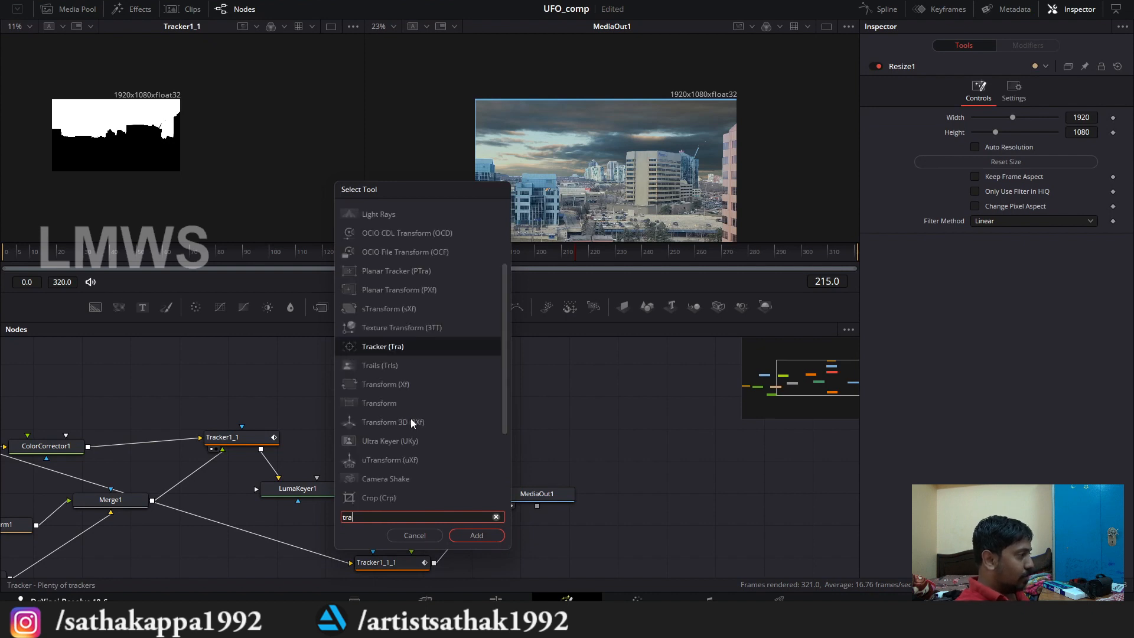
{"action": "type", "text": "ns"}
{"action": "key", "text": "Return"}
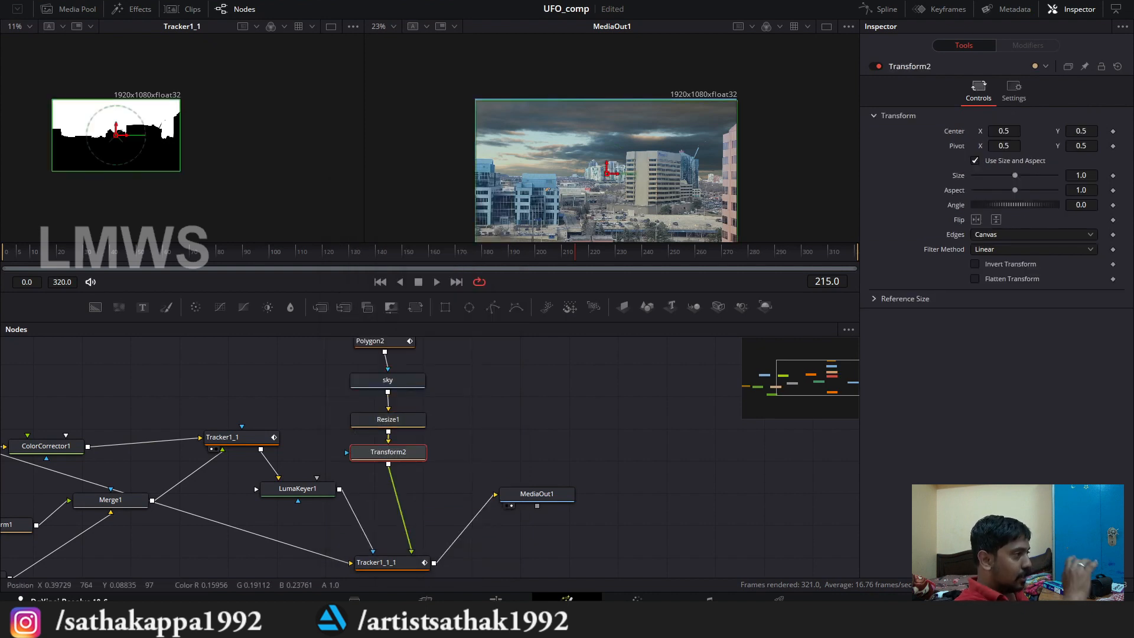
Step: Enlarge the sky with Transform2 to a size of about 1.456 and shift its center to about X 0.595, Y 0.508
{"action": "scroll", "coordinate": [560, 58], "scroll_direction": "down", "scroll_amount": 1}
{"action": "scroll", "coordinate": [648, 105], "scroll_direction": "up", "scroll_amount": 1}
{"action": "left_click_drag", "start_coordinate": [649, 105], "coordinate": [667, 137]}
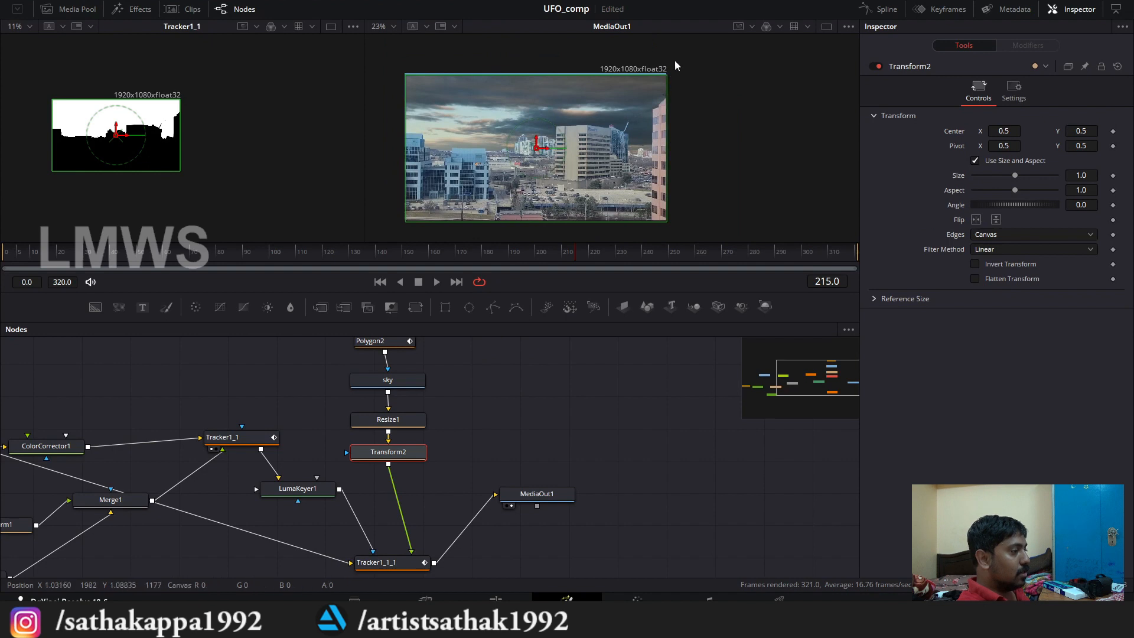
{"action": "left_click_drag", "start_coordinate": [666, 78], "coordinate": [726, 49]}
{"action": "left_click_drag", "start_coordinate": [537, 155], "coordinate": [561, 149]}
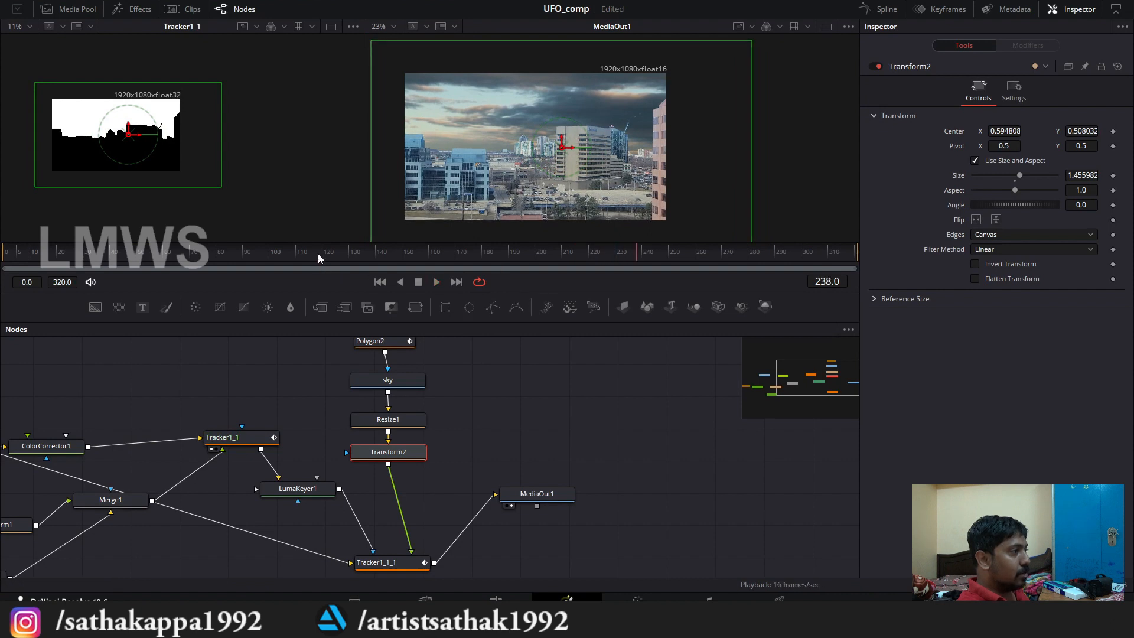
Step: Play back the composite from the start to check the enlarged sky, return to frame 0 and save the project
{"action": "left_click_drag", "start_coordinate": [318, 253], "coordinate": [3, 254]}
{"action": "key", "text": "space"}
{"action": "key", "text": "space"}
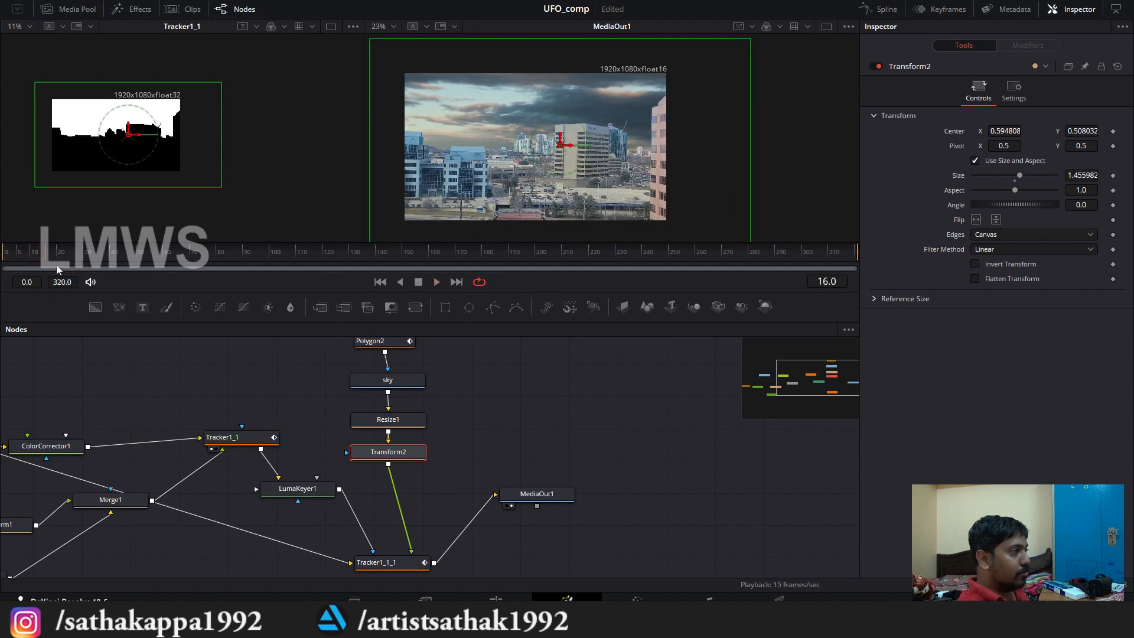
{"action": "left_click_drag", "start_coordinate": [86, 253], "coordinate": [4, 254]}
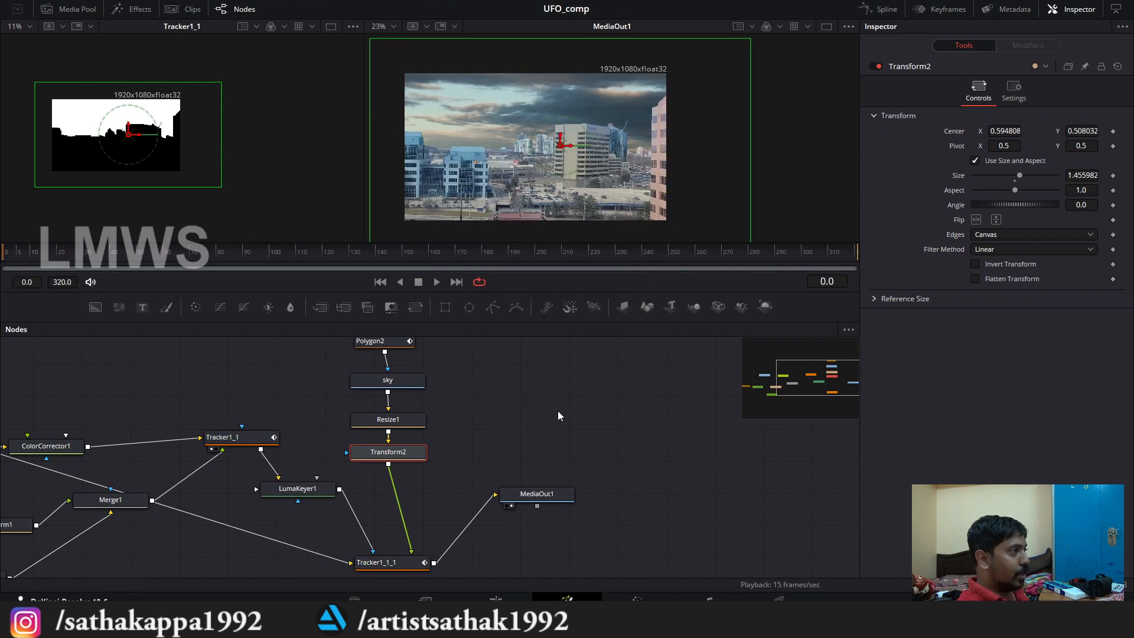
{"action": "left_click", "coordinate": [577, 423]}
{"action": "key", "text": "ctrl+s"}
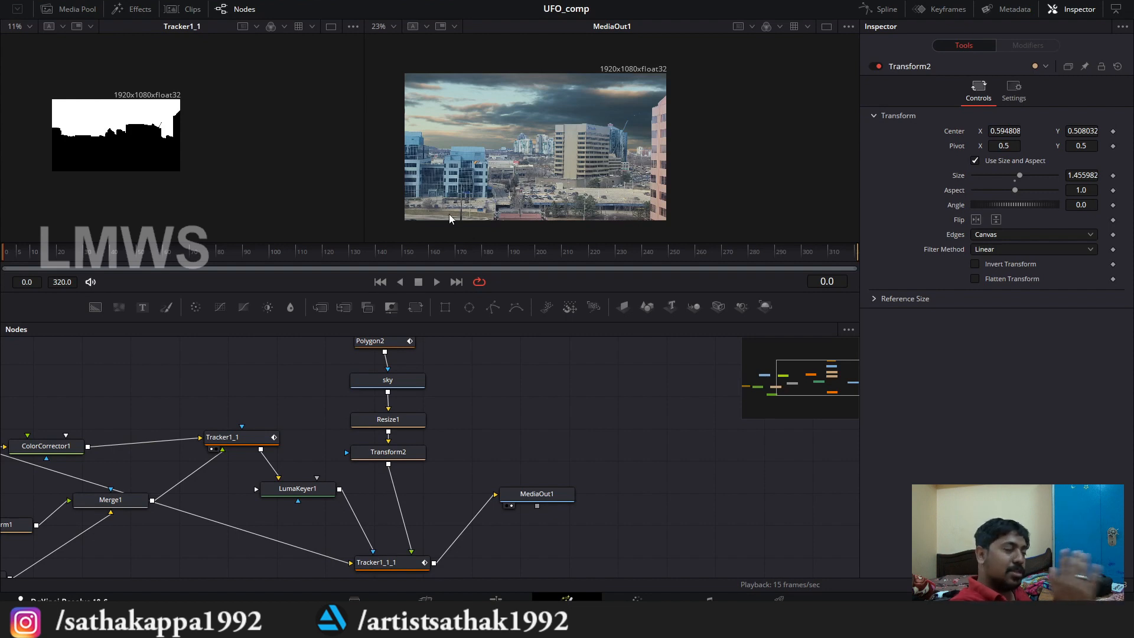
Step: Bring UFO.png from the project media into the node tree below Tracker1_1_1
{"action": "left_click", "coordinate": [68, 9]}
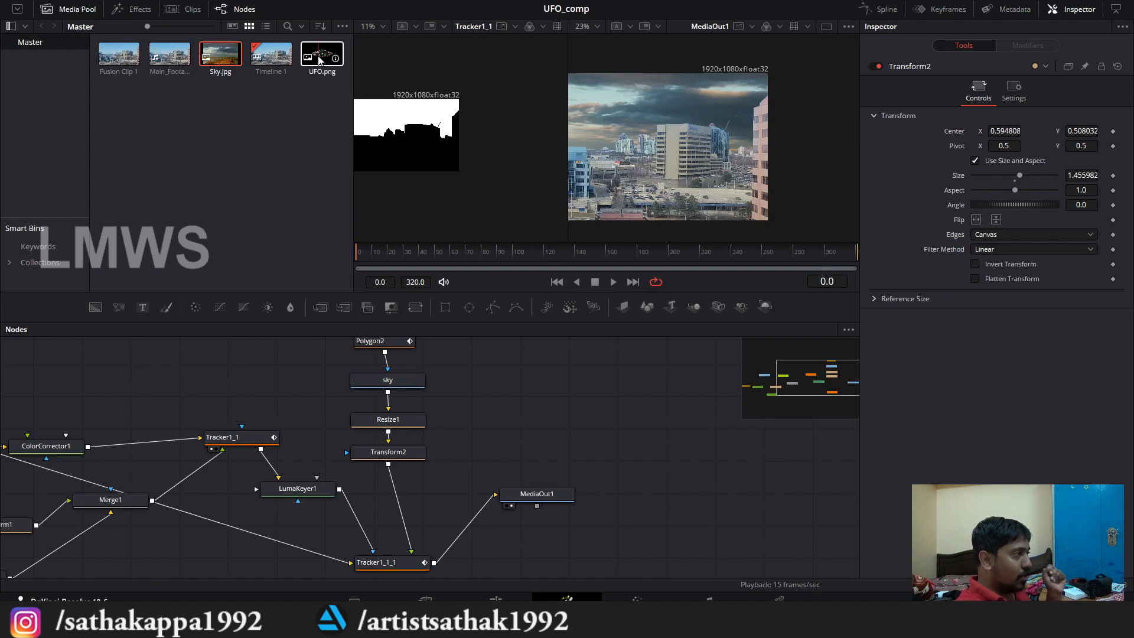
{"action": "scroll", "coordinate": [451, 424], "scroll_direction": "down", "scroll_amount": 3}
{"action": "left_click_drag", "start_coordinate": [451, 424], "coordinate": [523, 440]}
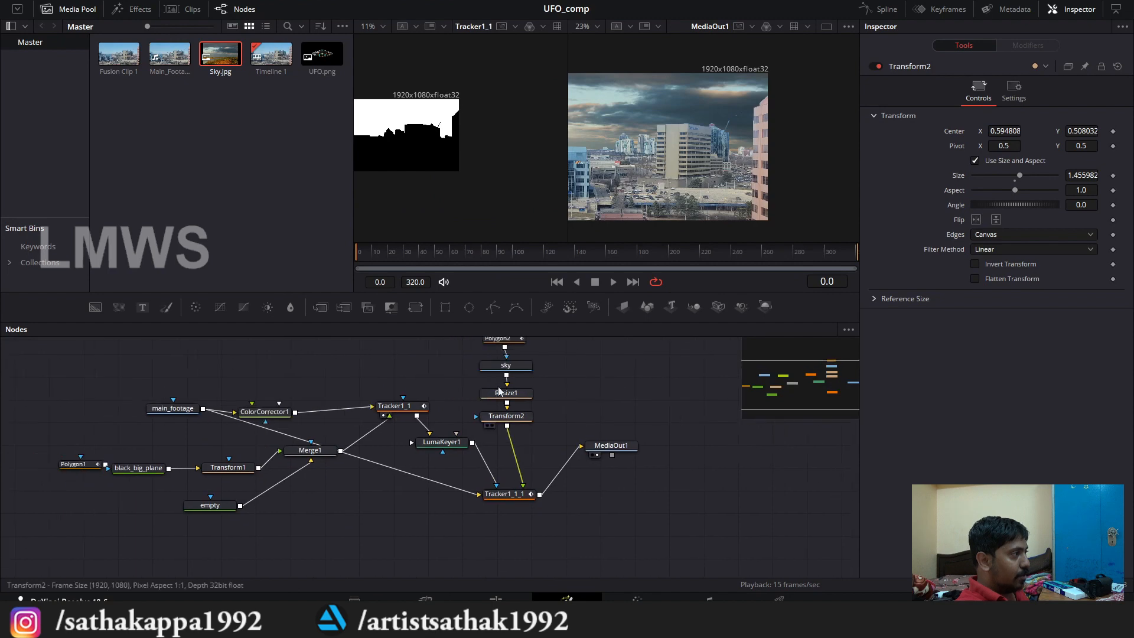
{"action": "left_click_drag", "start_coordinate": [322, 59], "coordinate": [424, 549]}
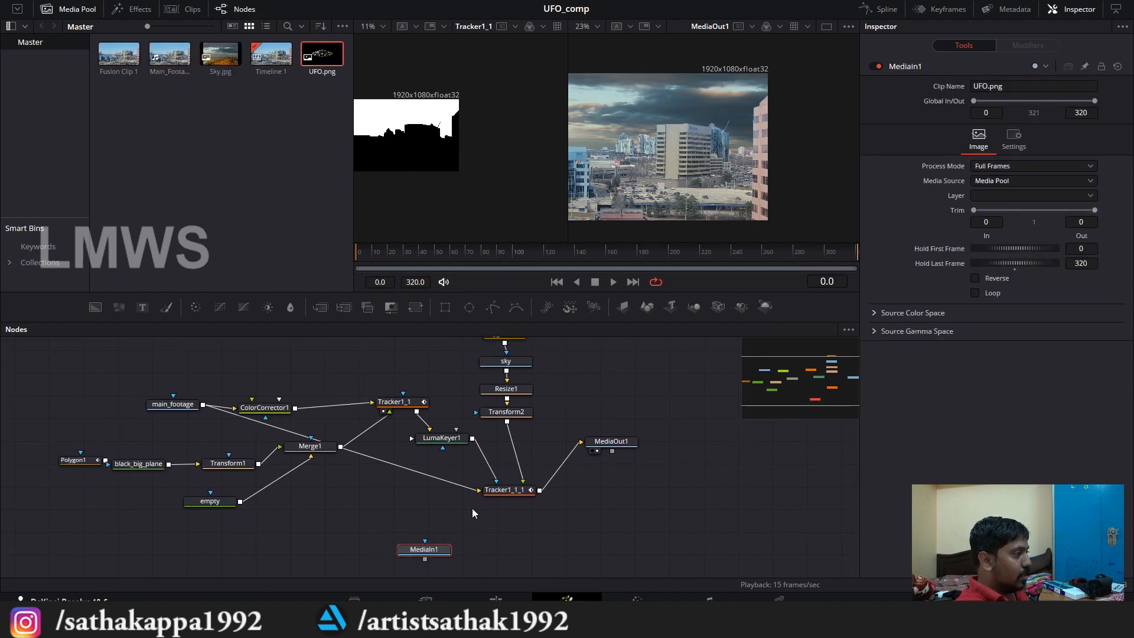
{"action": "left_click", "coordinate": [71, 9]}
Step: Spread the footage, matte and sky branches apart in the node tree, and move MediaOut1 well away from Tracker1_1_1
{"action": "left_click_drag", "start_coordinate": [442, 482], "coordinate": [384, 501]}
{"action": "scroll", "coordinate": [382, 422], "scroll_direction": "up", "scroll_amount": 3}
{"action": "scroll", "coordinate": [382, 422], "scroll_direction": "down", "scroll_amount": 6}
{"action": "left_click_drag", "start_coordinate": [230, 439], "coordinate": [311, 401]}
{"action": "left_click_drag", "start_coordinate": [377, 437], "coordinate": [319, 368]}
{"action": "left_click_drag", "start_coordinate": [397, 463], "coordinate": [570, 378]}
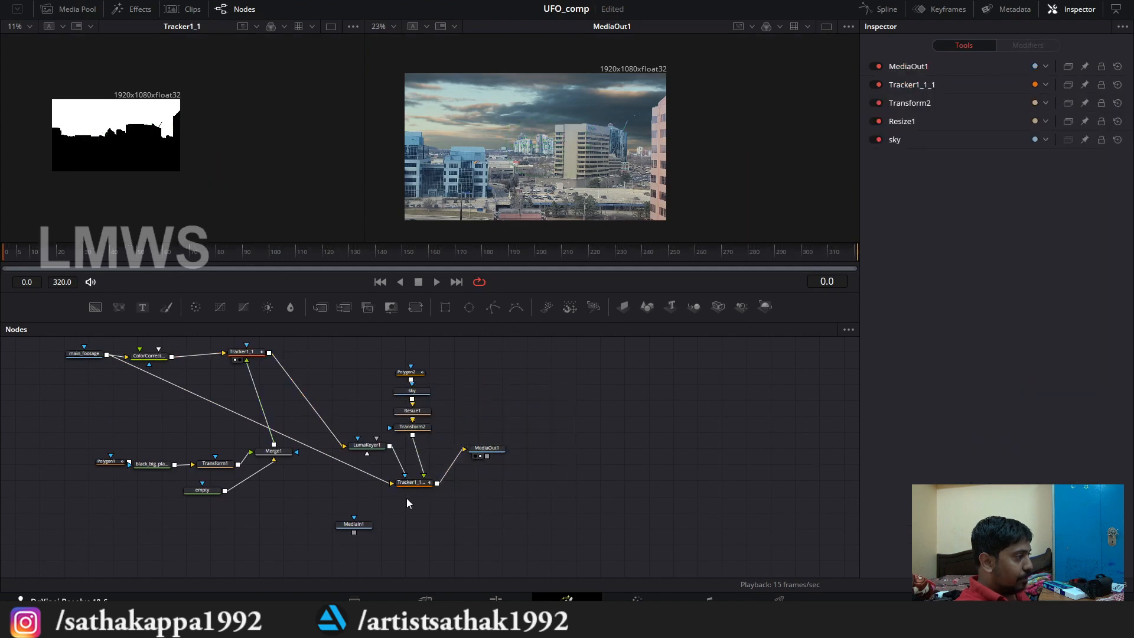
{"action": "scroll", "coordinate": [449, 499], "scroll_direction": "up", "scroll_amount": 2}
{"action": "left_click_drag", "start_coordinate": [555, 430], "coordinate": [681, 531]}
{"action": "scroll", "coordinate": [427, 445], "scroll_direction": "down", "scroll_amount": 2}
Step: Duplicate Tracker1_1_1 and place the copy below the gap between Tracker1_1_1 and MediaOut1
{"action": "left_click", "coordinate": [360, 474]}
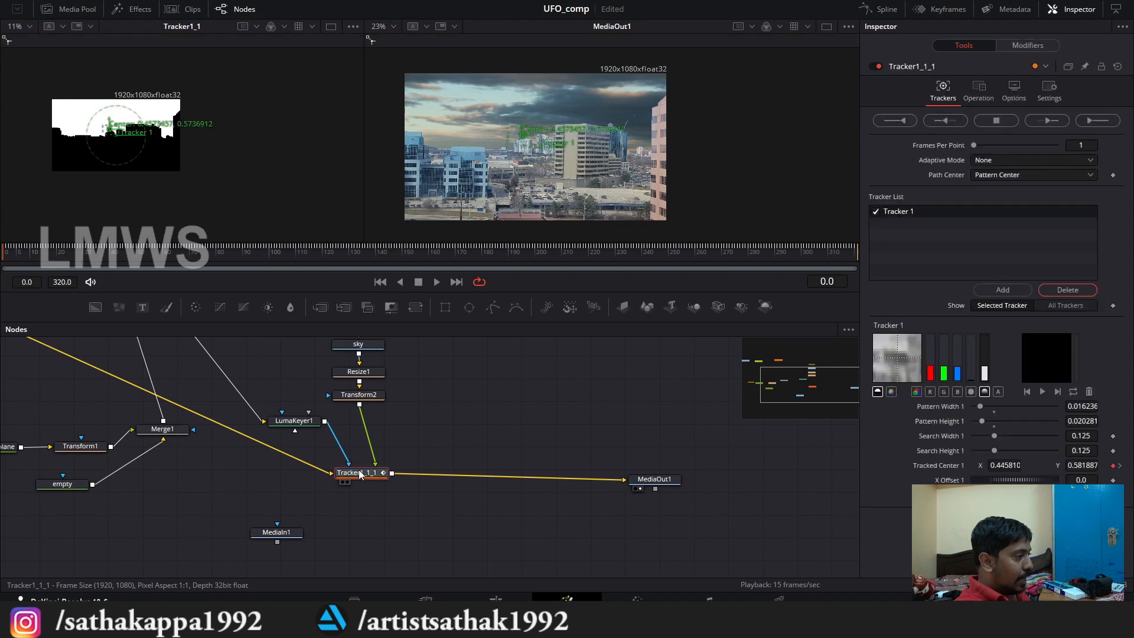
{"action": "key", "text": "ctrl+c"}
{"action": "key", "text": "ctrl+v"}
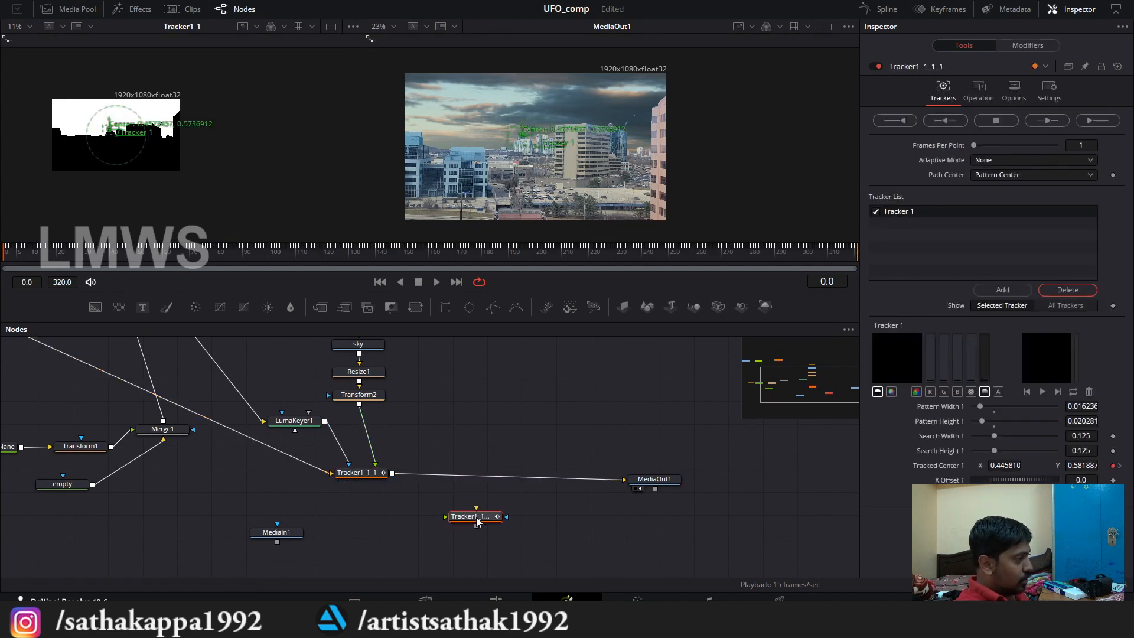
{"action": "left_click_drag", "start_coordinate": [495, 522], "coordinate": [505, 525]}
{"action": "left_click_drag", "start_coordinate": [359, 502], "coordinate": [390, 496]}
Step: Rename the MediaIn1 node holding UFO.png to UFO
{"action": "left_click", "coordinate": [306, 532]}
{"action": "left_click_drag", "start_coordinate": [307, 532], "coordinate": [288, 527]}
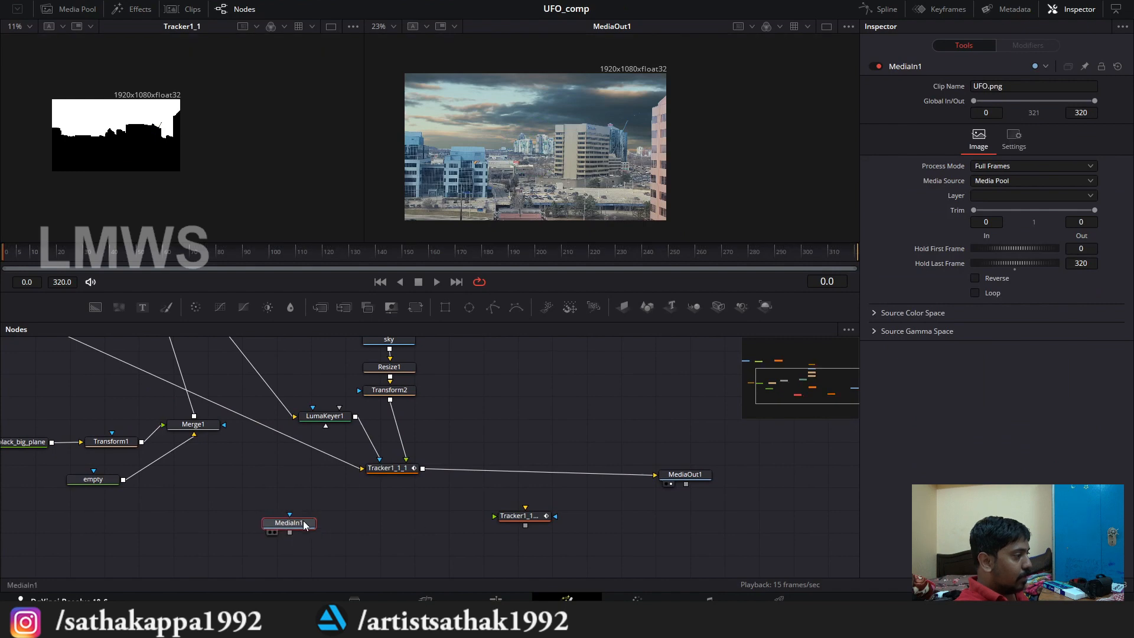
{"action": "key", "text": "F2"}
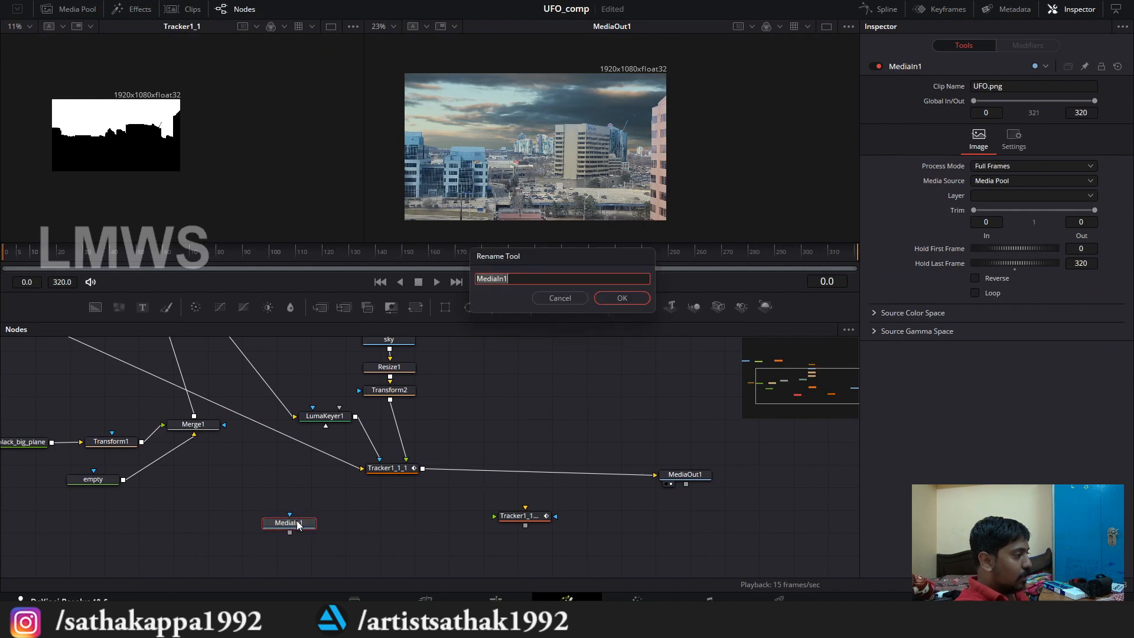
{"action": "type", "text": "UFO"}
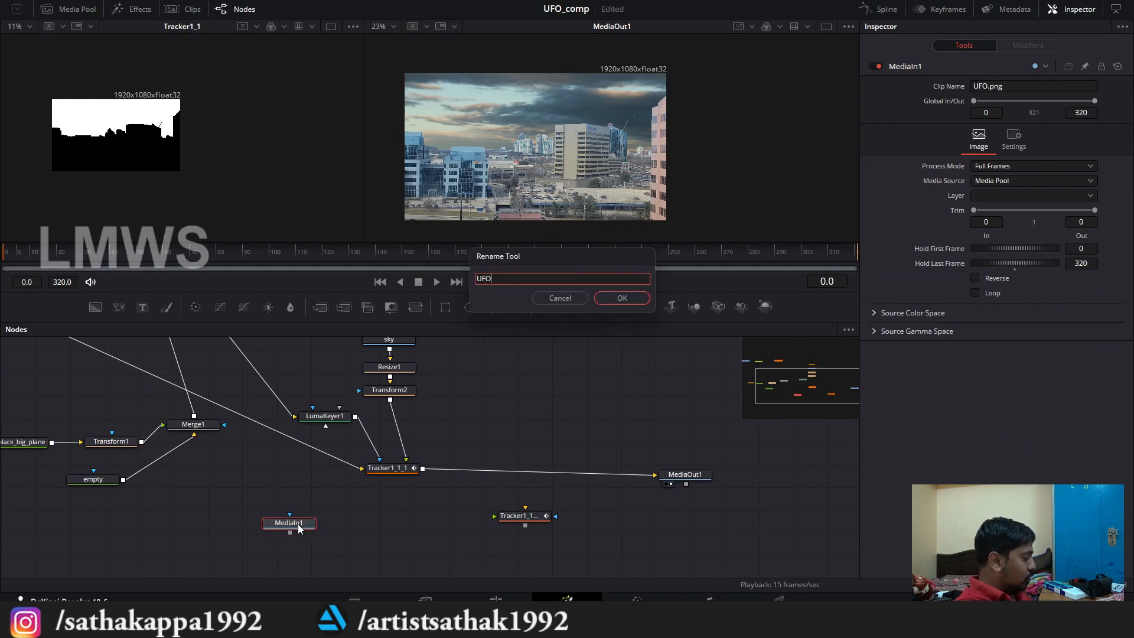
{"action": "key", "text": "Return"}
{"action": "left_click_drag", "start_coordinate": [364, 521], "coordinate": [384, 501]}
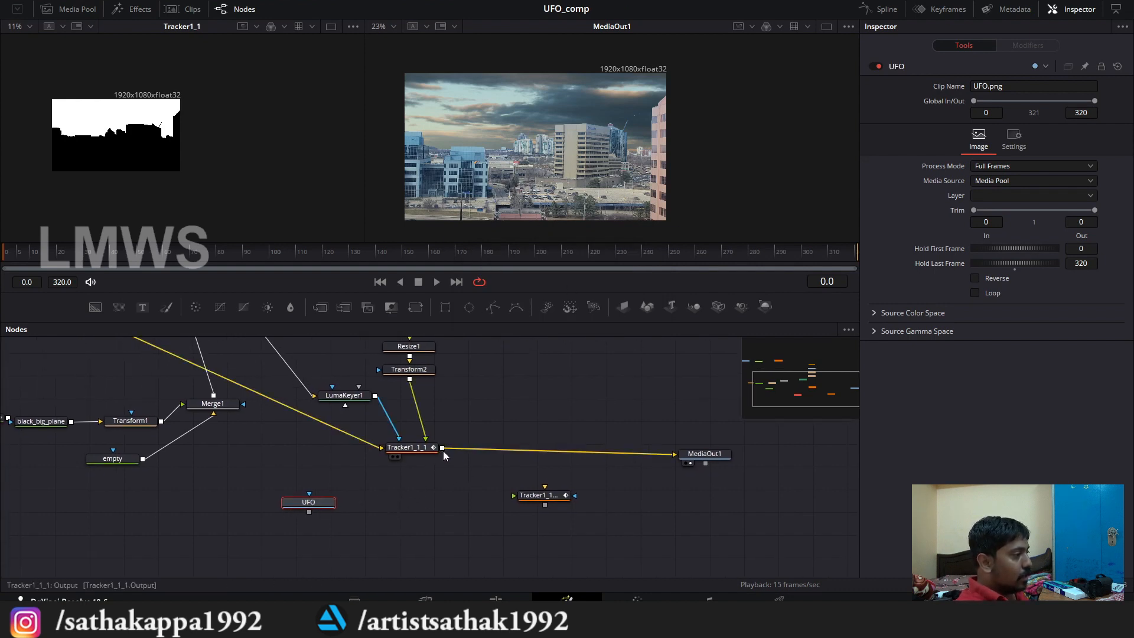
Step: Insert the copied tracker between Tracker1_1_1 and MediaOut1, and connect UFO to its foreground input
{"action": "left_click_drag", "start_coordinate": [443, 451], "coordinate": [675, 455]}
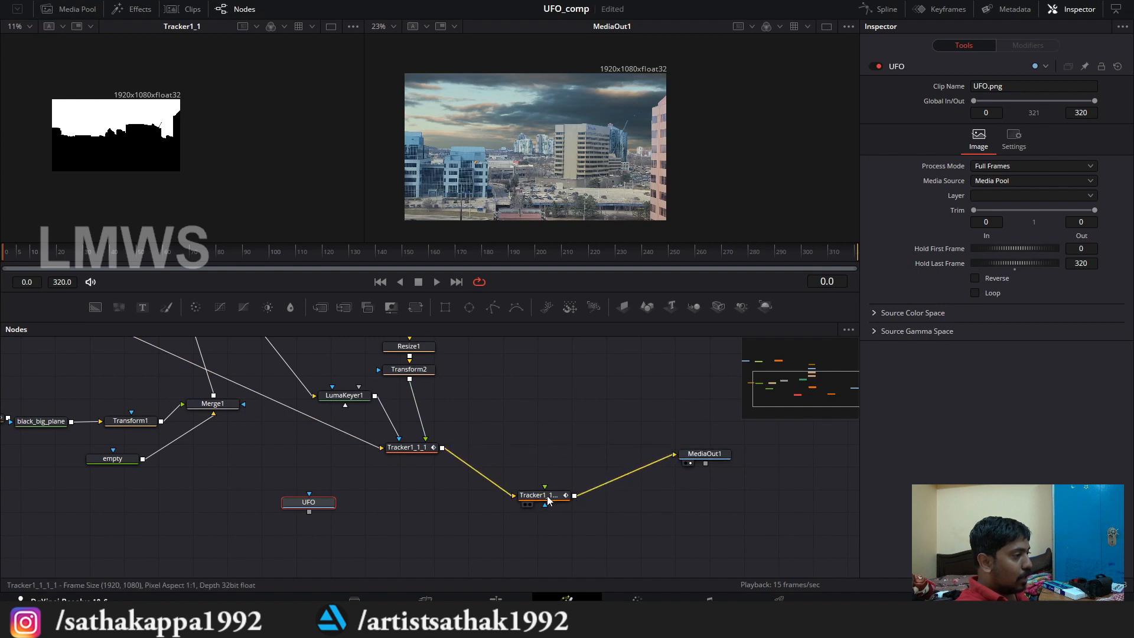
{"action": "left_click_drag", "start_coordinate": [539, 495], "coordinate": [549, 487]}
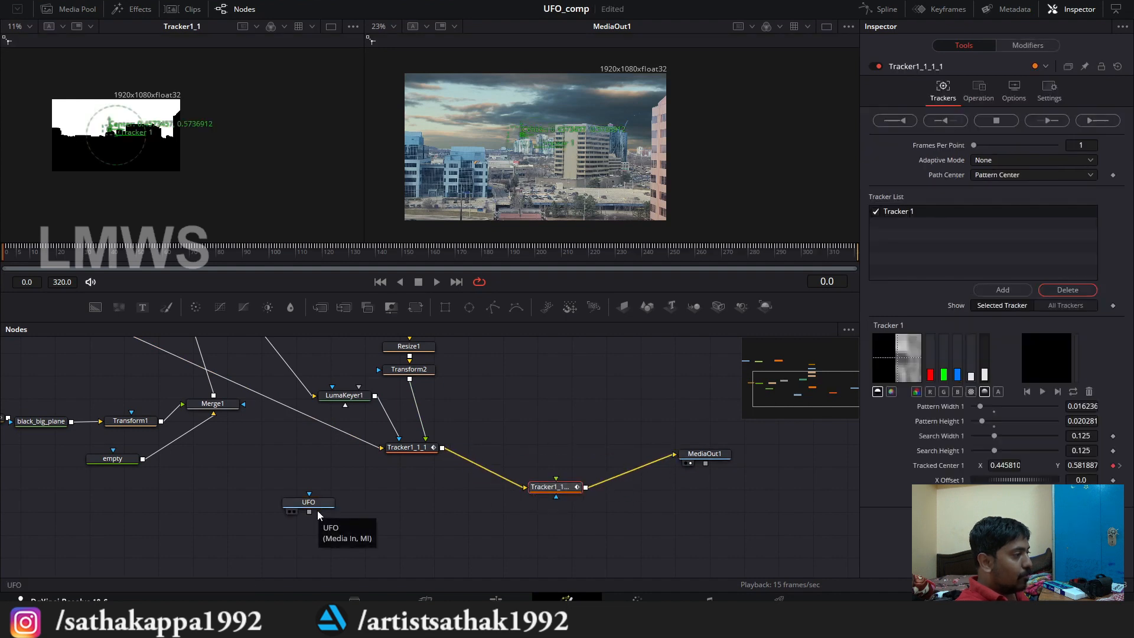
{"action": "left_click_drag", "start_coordinate": [309, 512], "coordinate": [540, 491]}
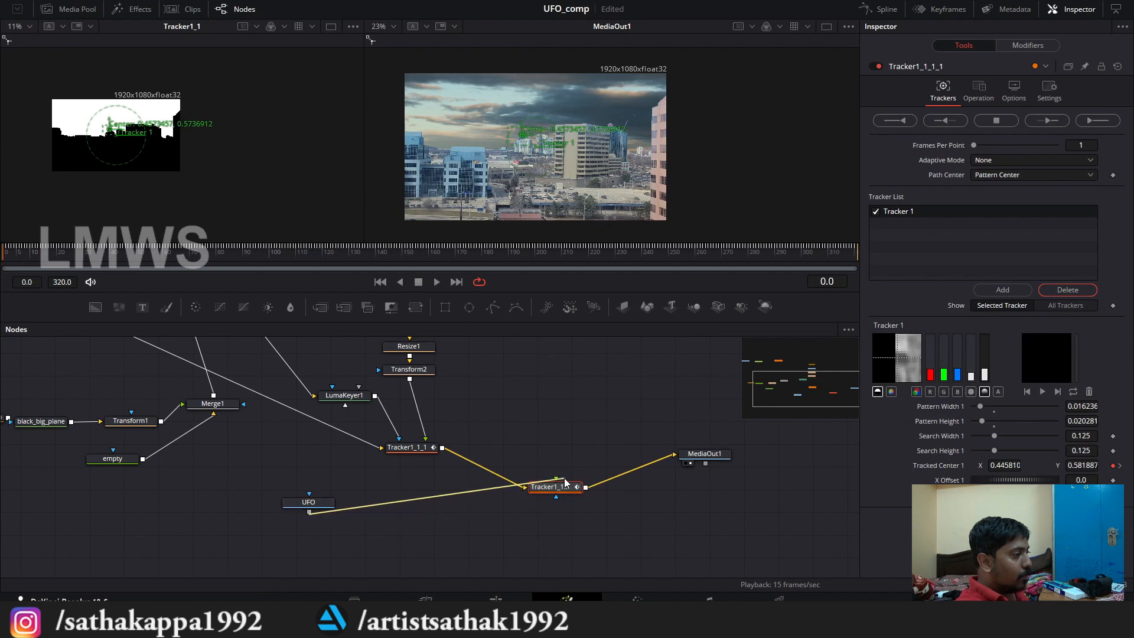
{"action": "scroll", "coordinate": [503, 105], "scroll_direction": "up", "scroll_amount": 4}
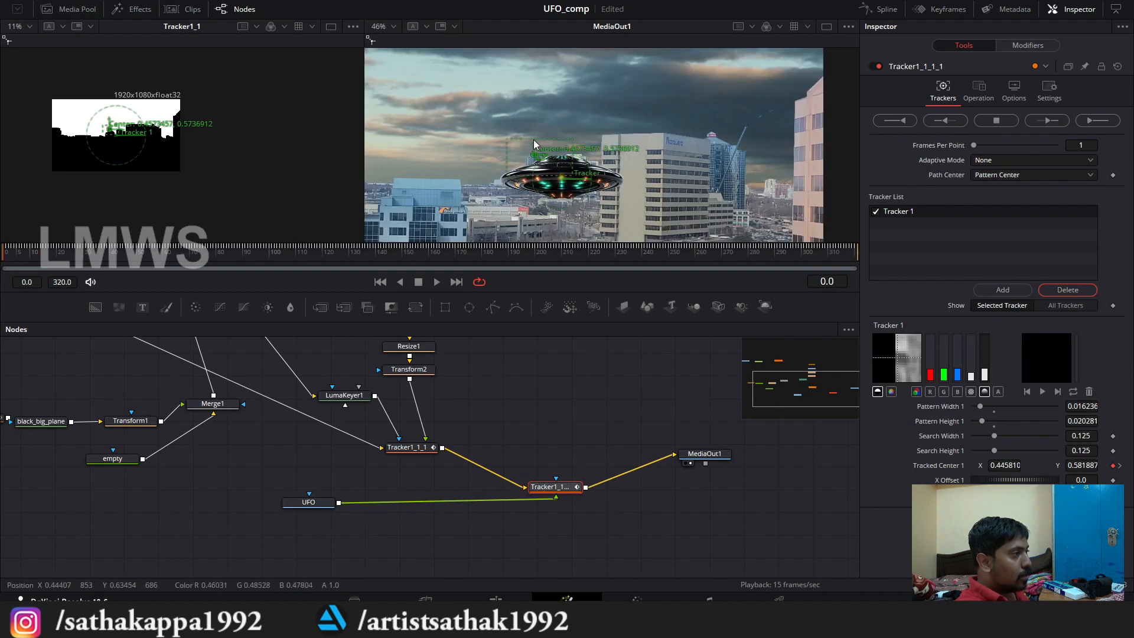
{"action": "scroll", "coordinate": [527, 186], "scroll_direction": "down", "scroll_amount": 3}
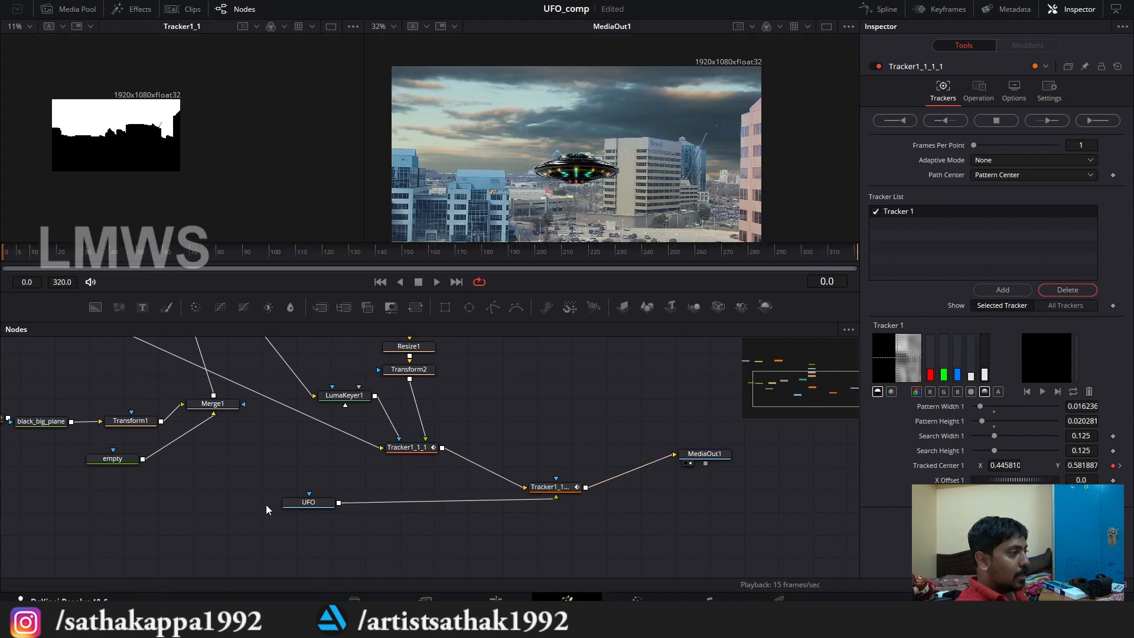
Step: Move the UFO node away from the copied tracker and add a Transform node after it
{"action": "left_click_drag", "start_coordinate": [319, 506], "coordinate": [263, 503]}
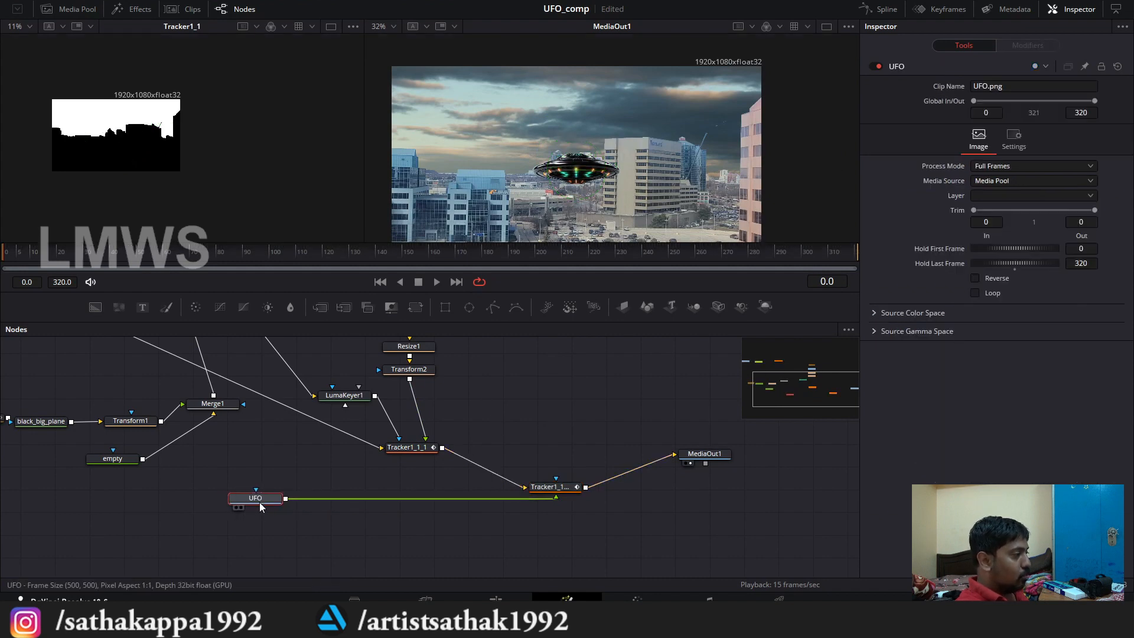
{"action": "key", "text": "shift+space"}
{"action": "type", "text": "trans"}
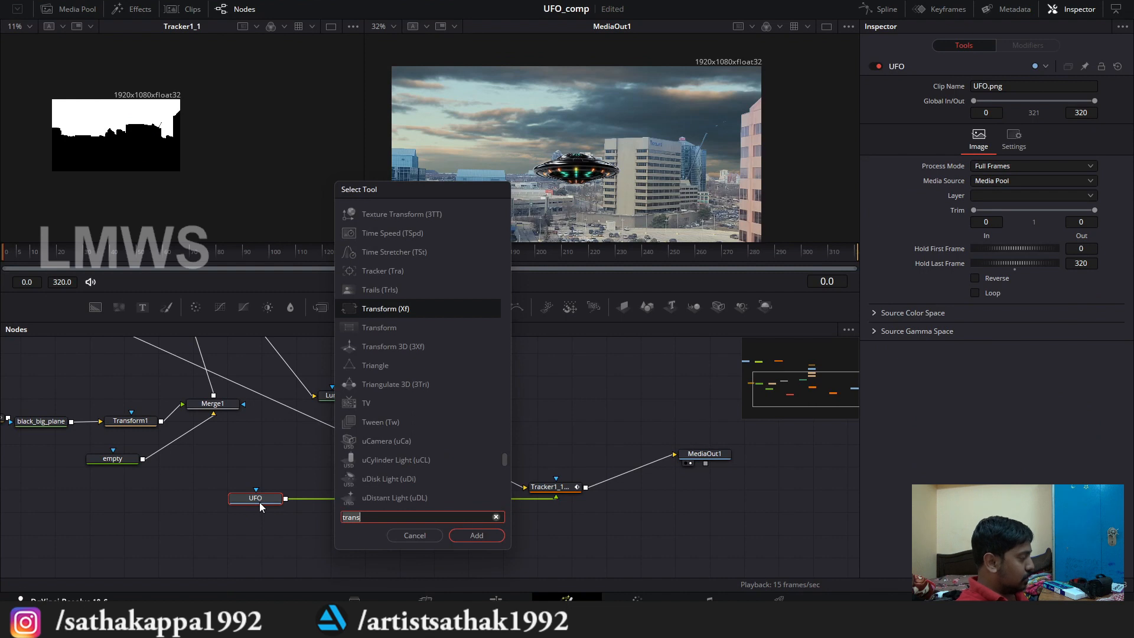
{"action": "key", "text": "Return"}
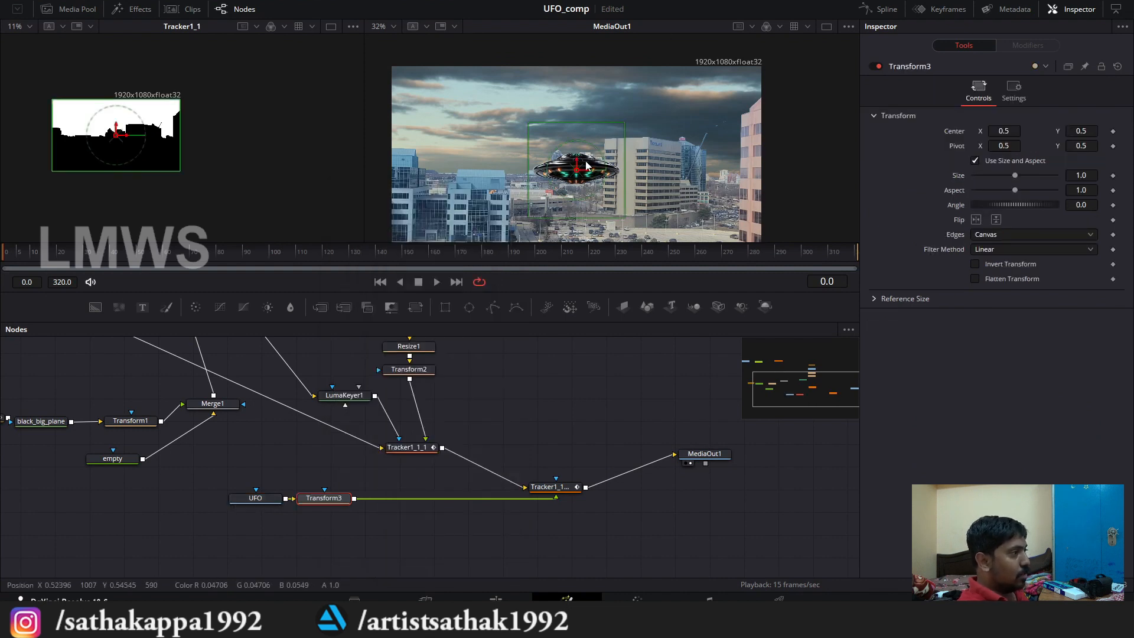
Step: Scale the UFO with Transform3 to about 2.31 and center it at about X -0.193, Y 0.930, above the buildings
{"action": "left_click_drag", "start_coordinate": [577, 171], "coordinate": [468, 127]}
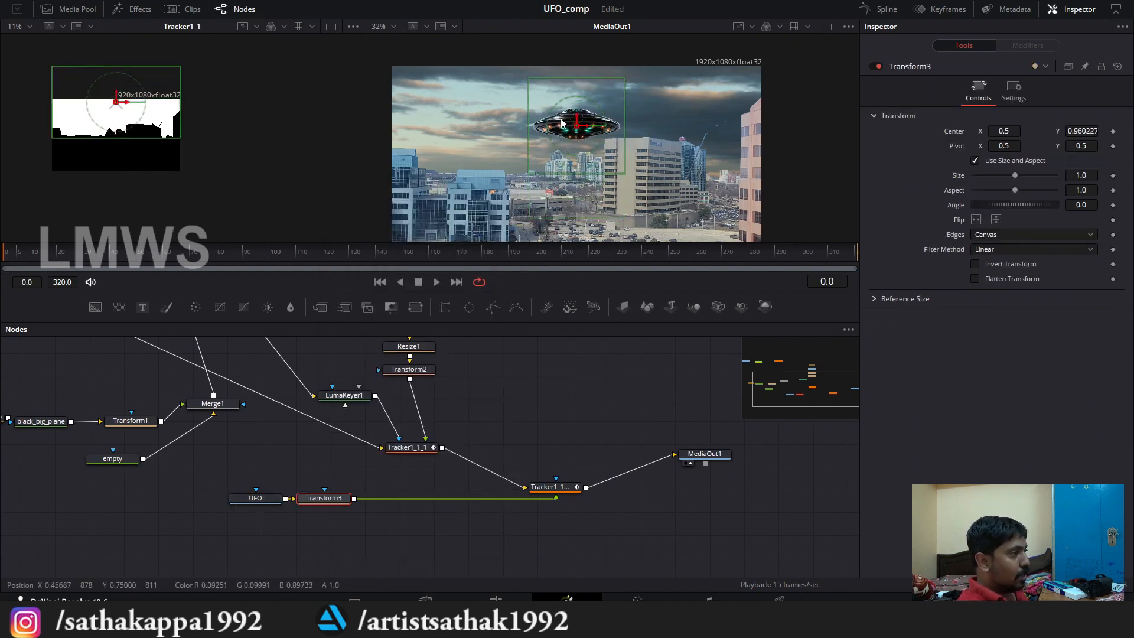
{"action": "left_click_drag", "start_coordinate": [562, 122], "coordinate": [490, 136]}
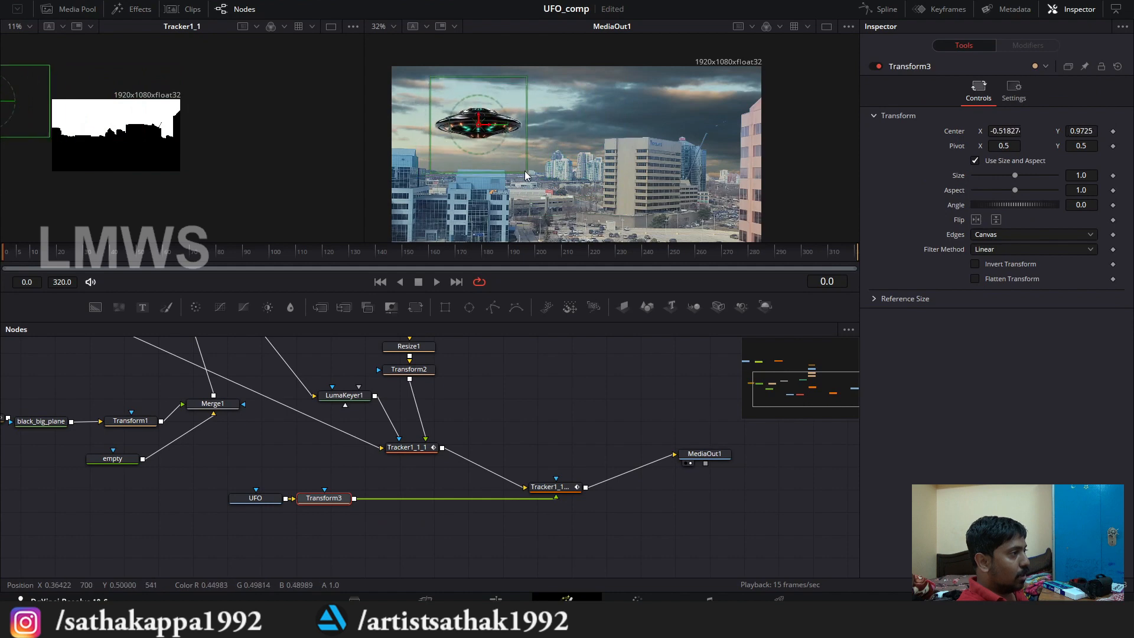
{"action": "left_click_drag", "start_coordinate": [524, 172], "coordinate": [579, 202]}
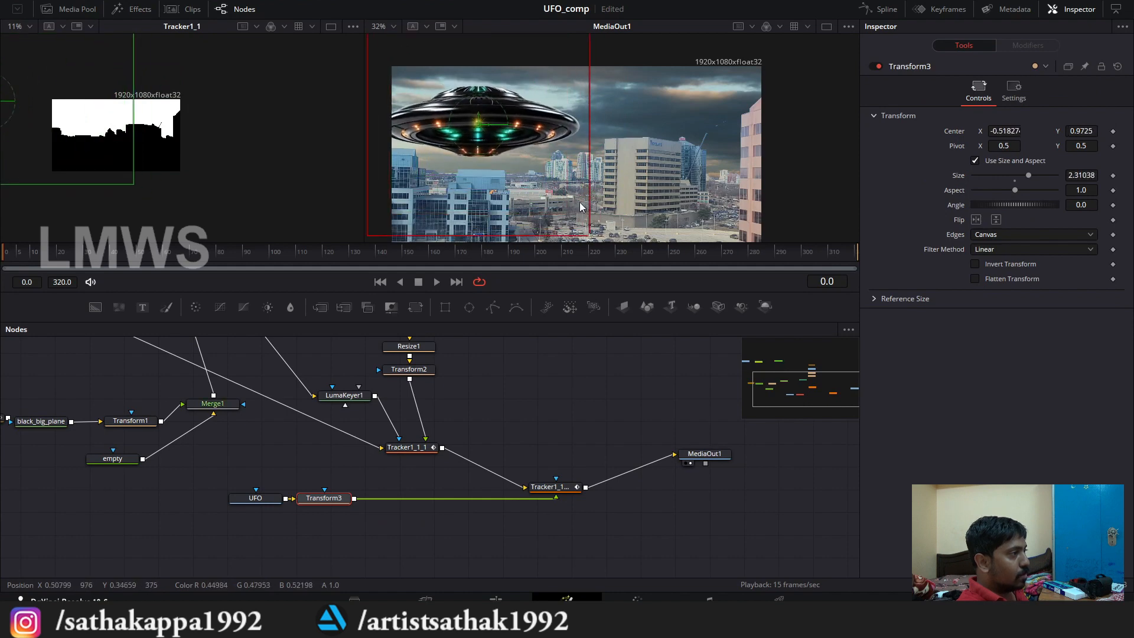
{"action": "left_click_drag", "start_coordinate": [476, 127], "coordinate": [542, 131]}
{"action": "scroll", "coordinate": [467, 128], "scroll_direction": "up", "scroll_amount": 5}
{"action": "scroll", "coordinate": [516, 144], "scroll_direction": "down", "scroll_amount": 3}
{"action": "scroll", "coordinate": [544, 141], "scroll_direction": "down", "scroll_amount": 2}
{"action": "scroll", "coordinate": [544, 137], "scroll_direction": "down", "scroll_amount": 1}
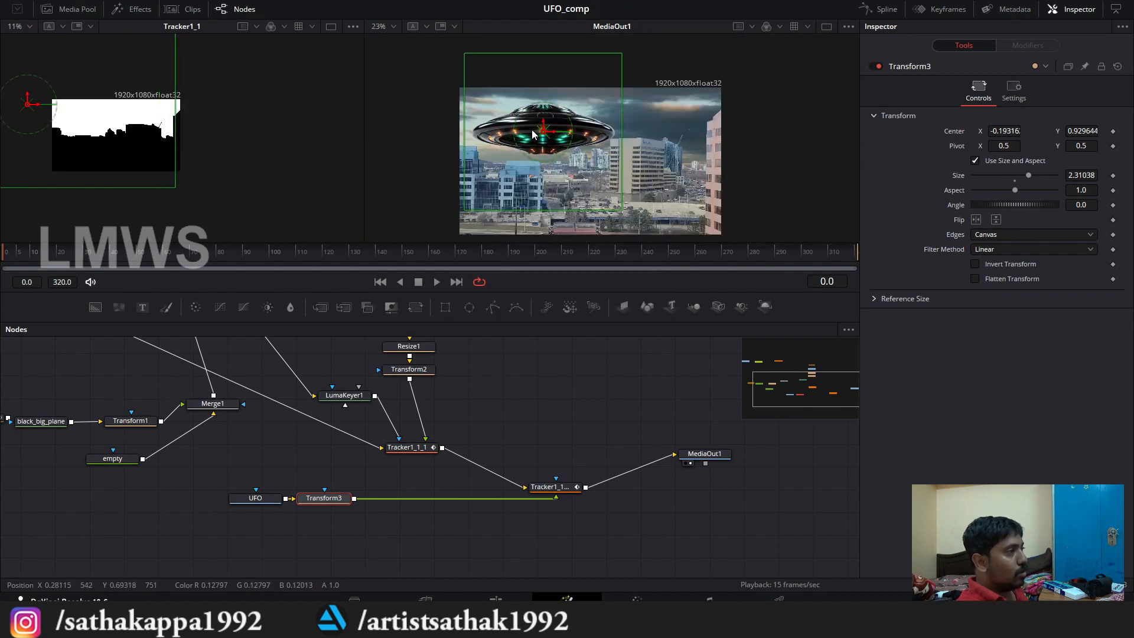
{"action": "scroll", "coordinate": [490, 173], "scroll_direction": "up", "scroll_amount": 1}
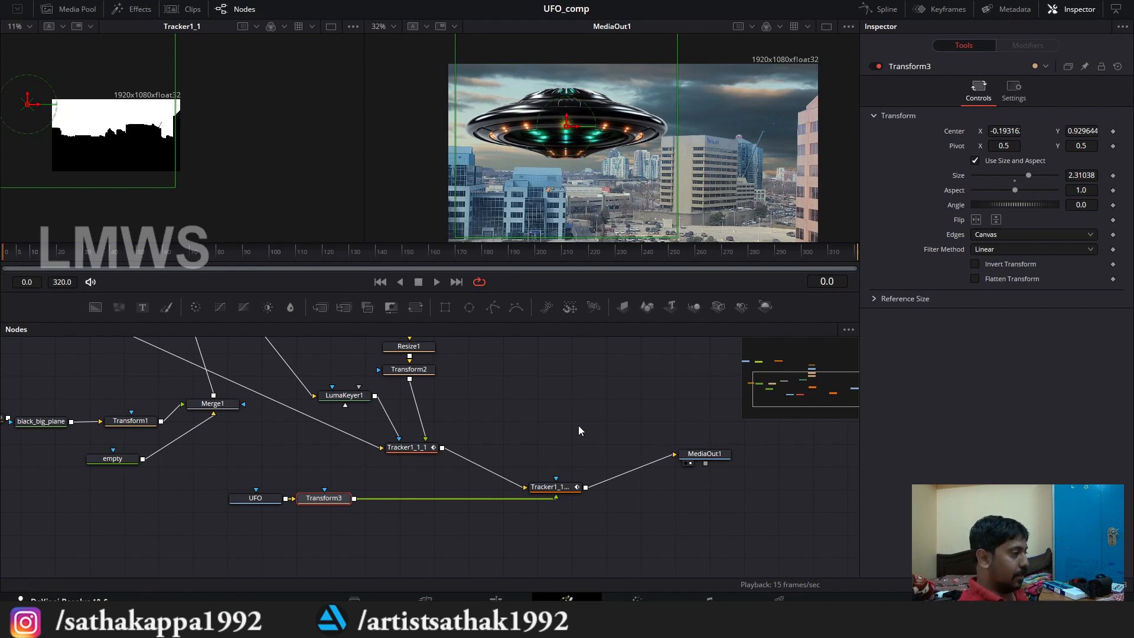
{"action": "scroll", "coordinate": [437, 416], "scroll_direction": "down", "scroll_amount": 2}
{"action": "scroll", "coordinate": [433, 436], "scroll_direction": "up", "scroll_amount": 2}
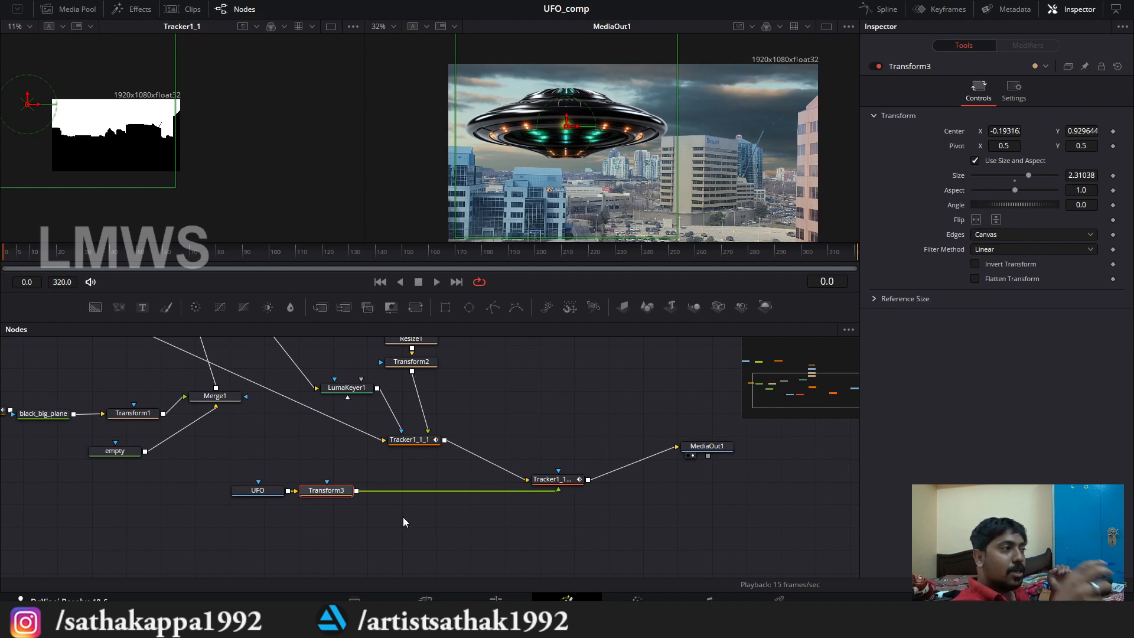
Step: Move the copied tracker and MediaOut1 together up and away from the UFO branch, and align Transform3 with UFO
{"action": "left_click_drag", "start_coordinate": [625, 505], "coordinate": [564, 530]}
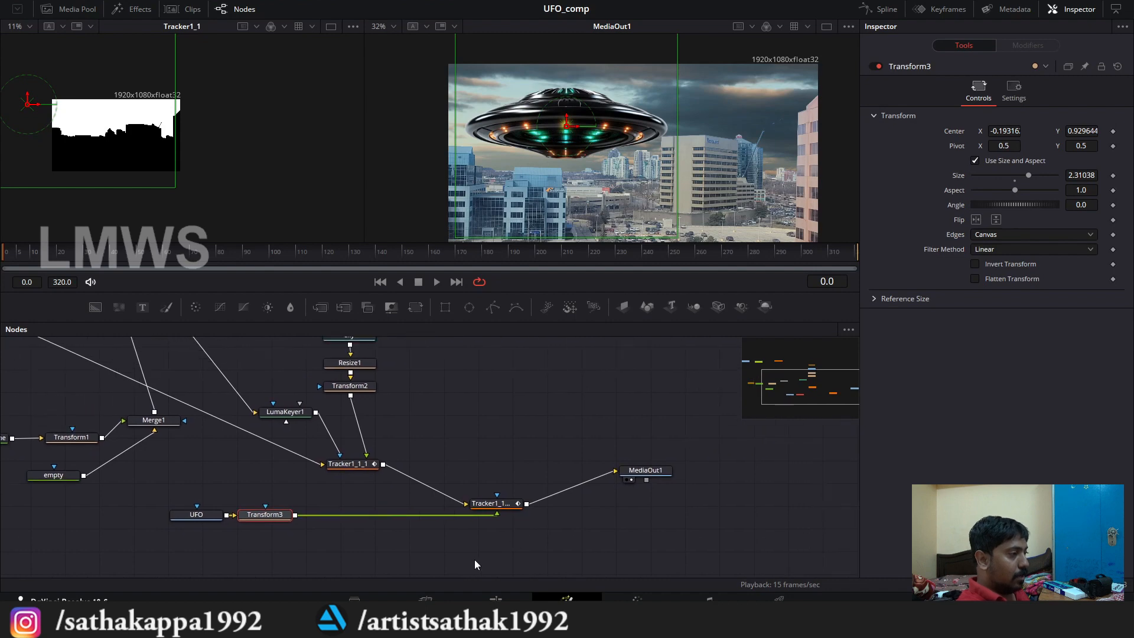
{"action": "left_click_drag", "start_coordinate": [474, 559], "coordinate": [665, 474]}
{"action": "left_click_drag", "start_coordinate": [497, 504], "coordinate": [527, 483]}
{"action": "left_click", "coordinate": [401, 488]}
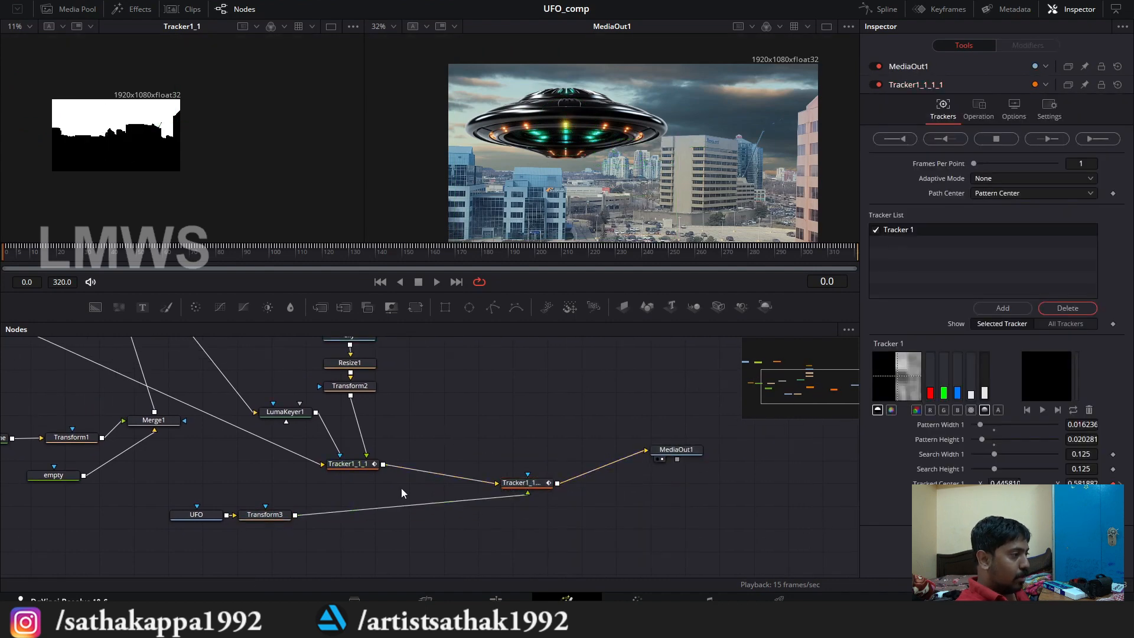
{"action": "left_click_drag", "start_coordinate": [263, 517], "coordinate": [269, 517]}
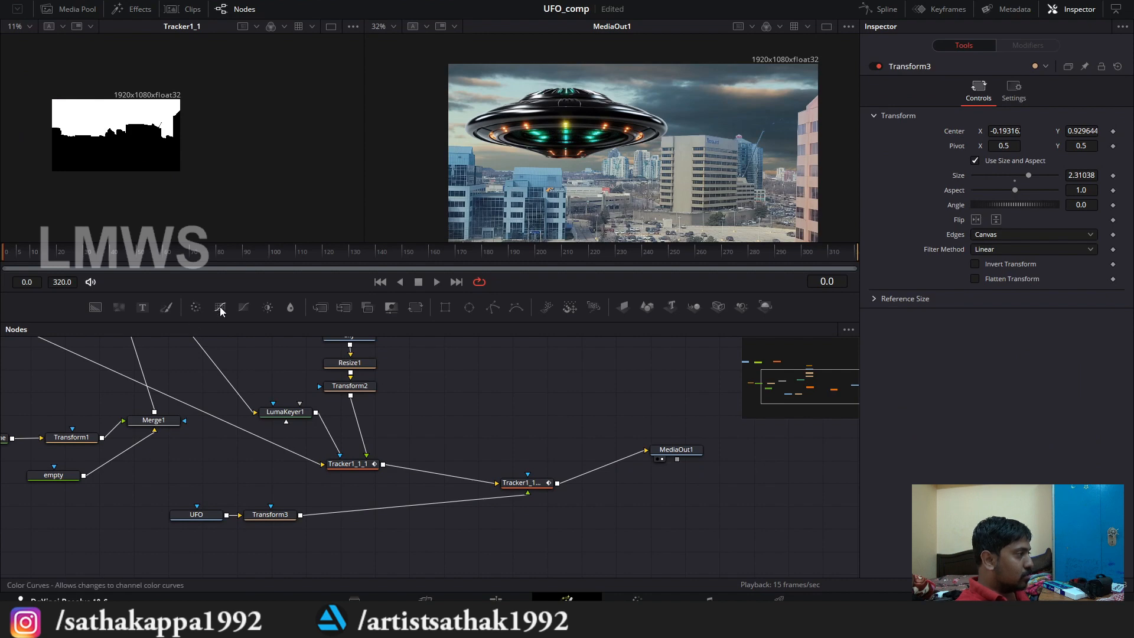
Step: Add a Color Curves node between Transform3 and the copied tracker, and save the project
{"action": "left_click_drag", "start_coordinate": [225, 316], "coordinate": [313, 437]}
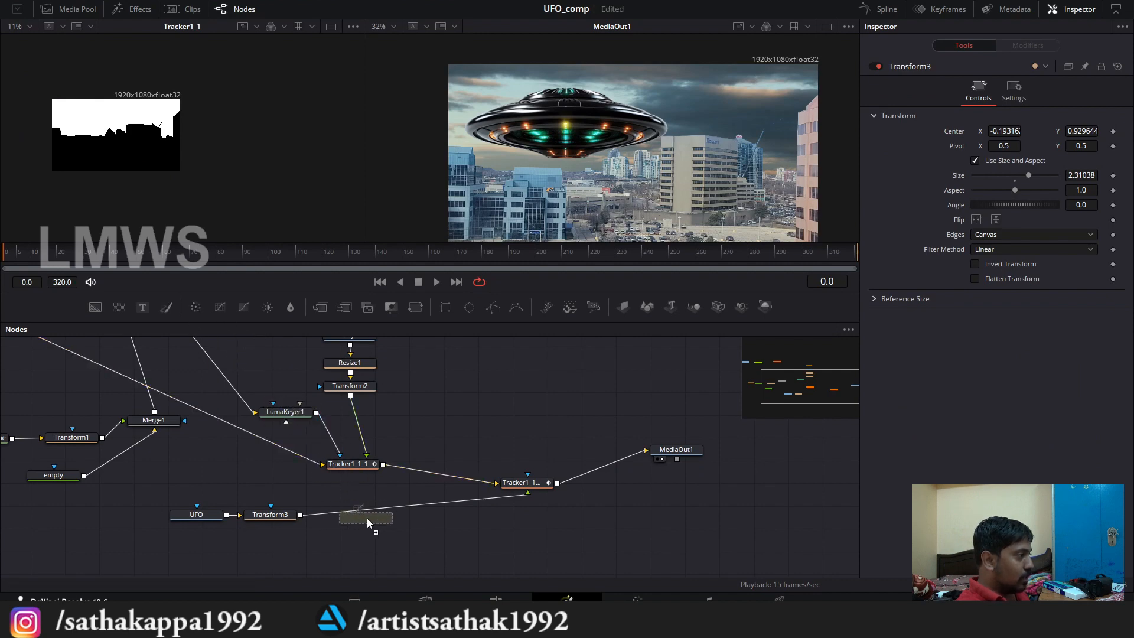
{"action": "left_click_drag", "start_coordinate": [367, 518], "coordinate": [348, 519]}
{"action": "key", "text": "ctrl+s"}
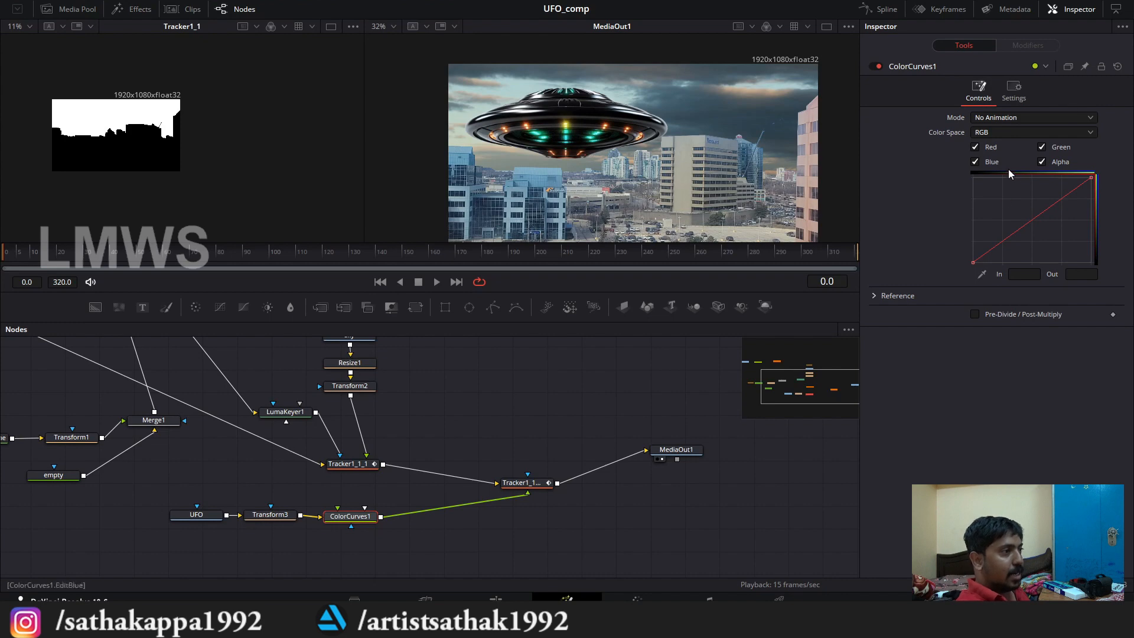
Step: Enable Pre-Divide / Post-Multiply on ColorCurves1 and turn off its Red, Green, Blue and Alpha channels
{"action": "left_click_drag", "start_coordinate": [345, 519], "coordinate": [339, 517]}
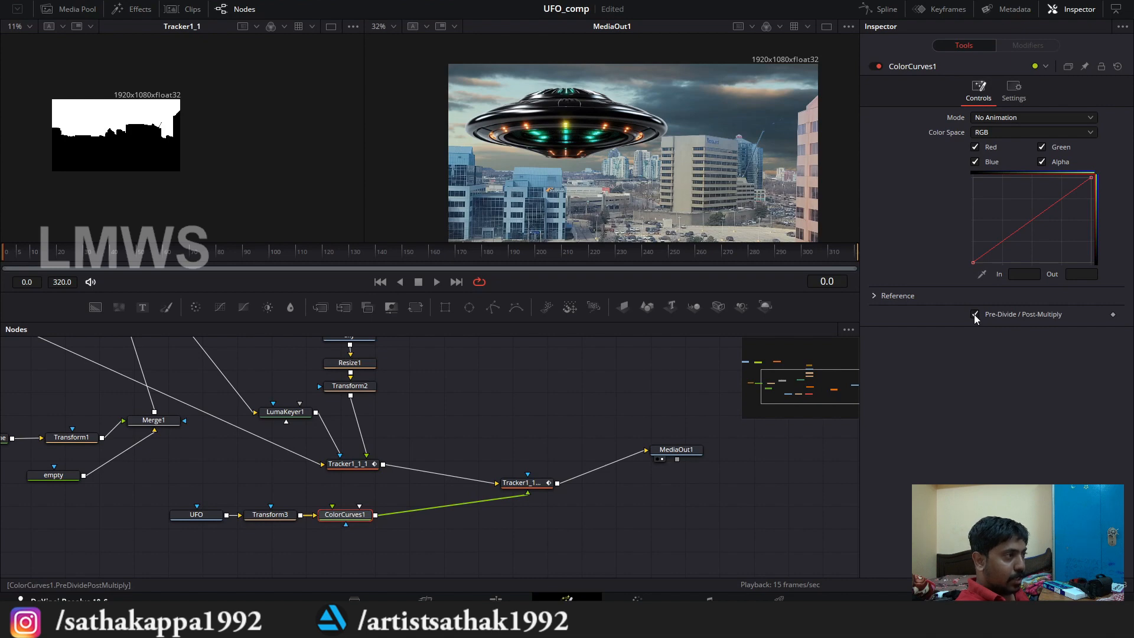
{"action": "left_click", "coordinate": [974, 147]}
{"action": "left_click", "coordinate": [1042, 146]}
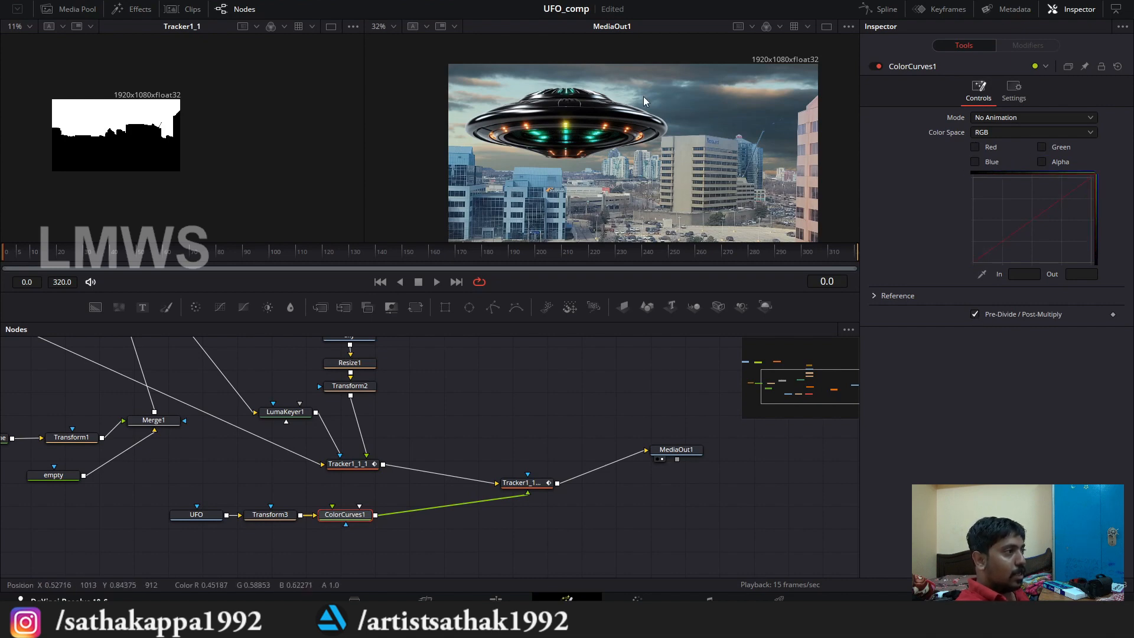
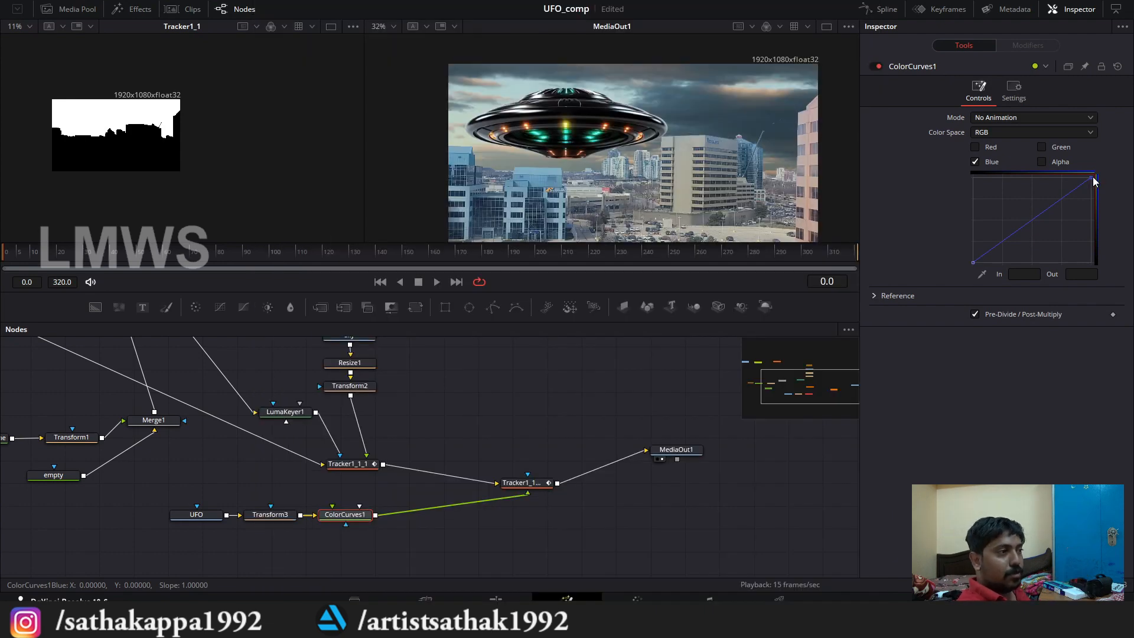
Step: On ColorCurves1, lower the blue curve's white point to about 0.76 output and move the red curve's white point inward
{"action": "left_click", "coordinate": [1093, 179]}
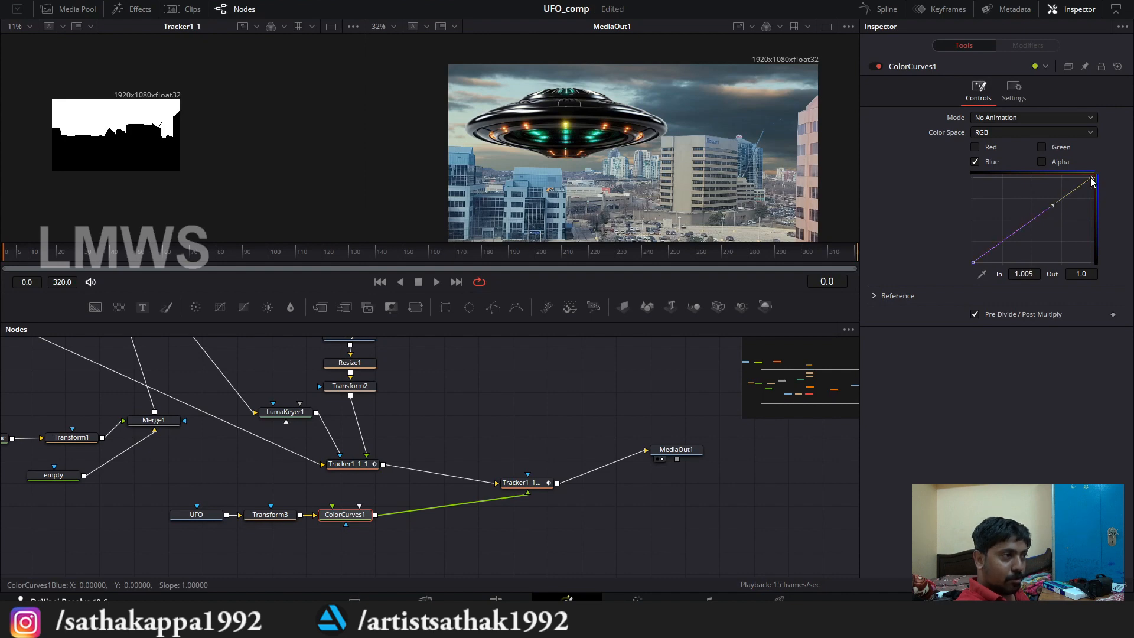
{"action": "left_click_drag", "start_coordinate": [1092, 181], "coordinate": [1090, 196]}
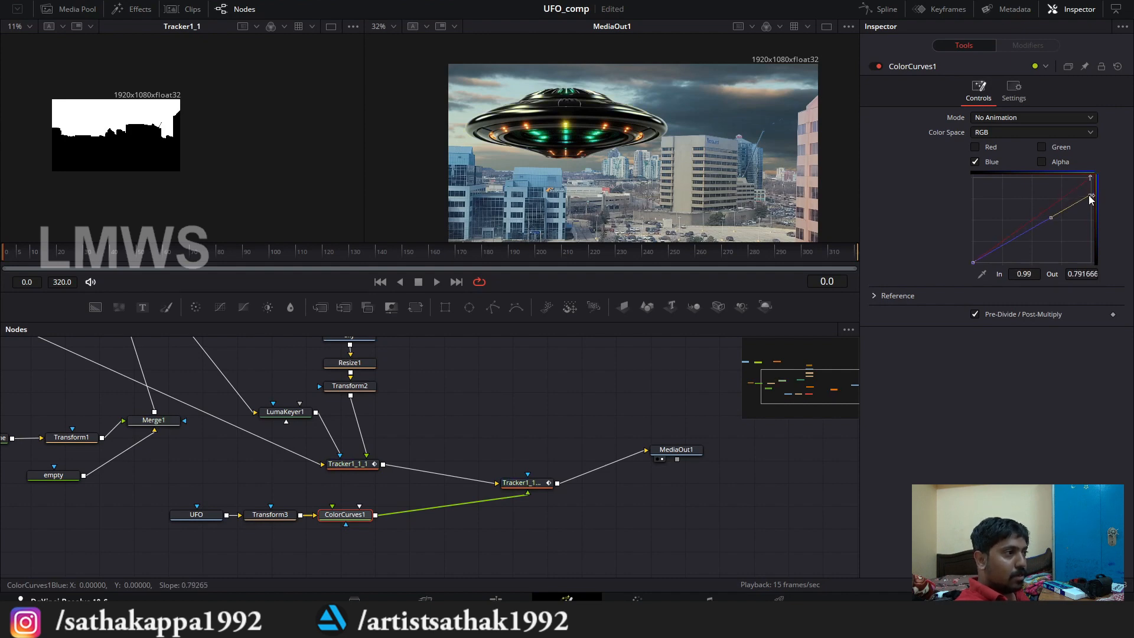
{"action": "left_click", "coordinate": [975, 162]}
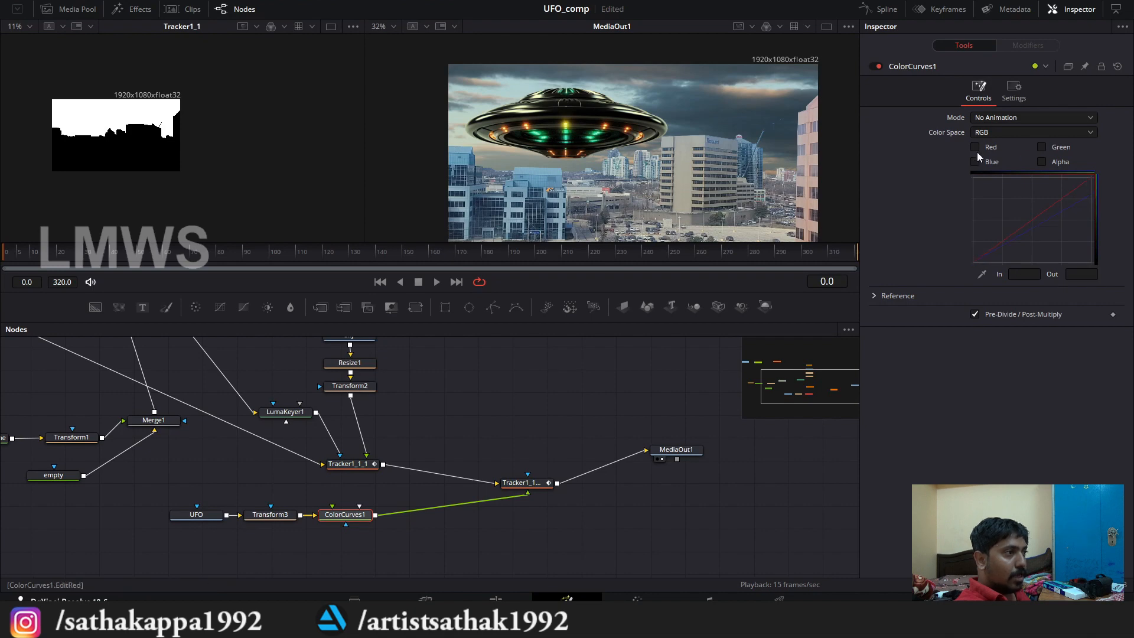
{"action": "left_click", "coordinate": [975, 146]}
{"action": "left_click_drag", "start_coordinate": [1092, 179], "coordinate": [1092, 202]}
{"action": "left_click", "coordinate": [975, 147]}
{"action": "left_click", "coordinate": [975, 162]}
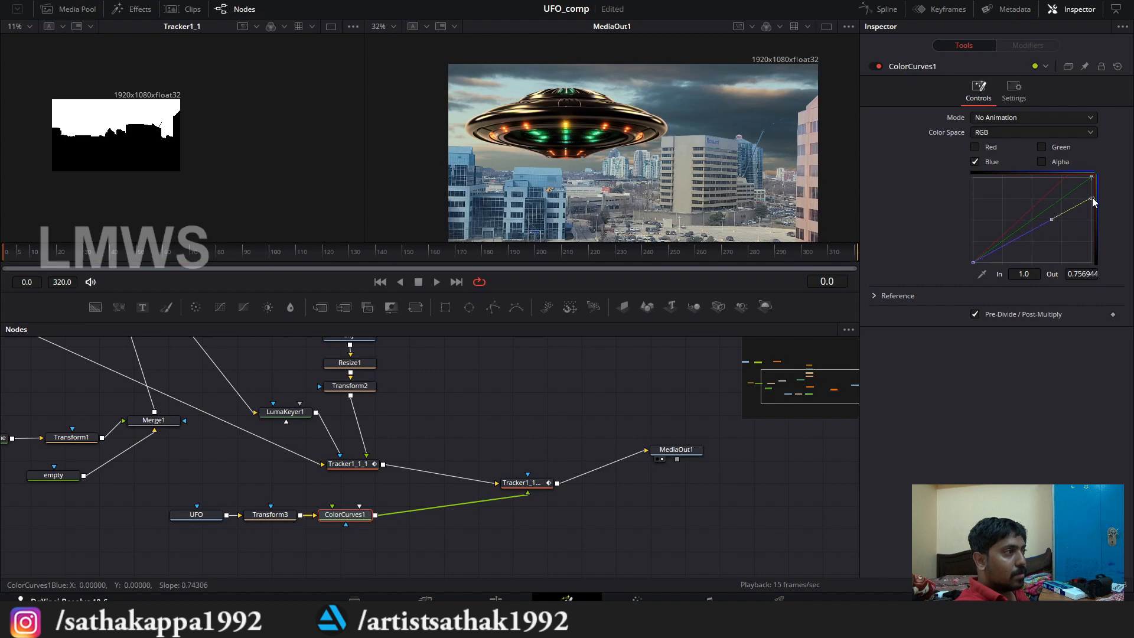
{"action": "left_click", "coordinate": [975, 161]}
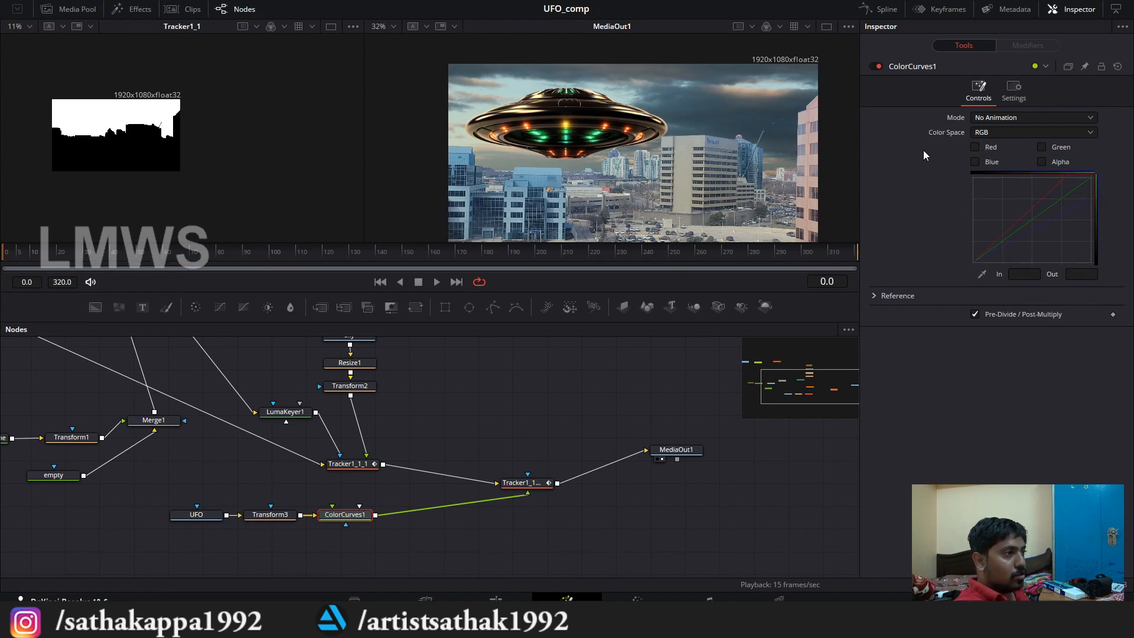
Step: Raise the blue curve's black point on ColorCurves1 to about 0.22 output and lift the green curve's black point slightly
{"action": "left_click", "coordinate": [976, 162]}
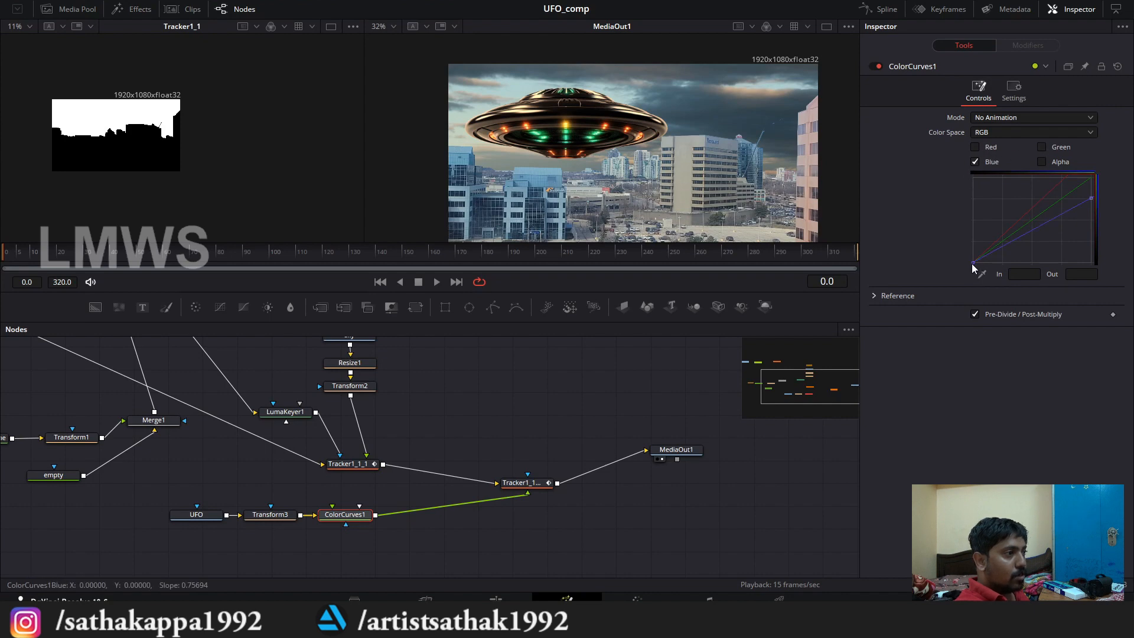
{"action": "left_click_drag", "start_coordinate": [974, 263], "coordinate": [976, 250]}
{"action": "left_click", "coordinate": [1042, 147]}
{"action": "left_click", "coordinate": [973, 263]}
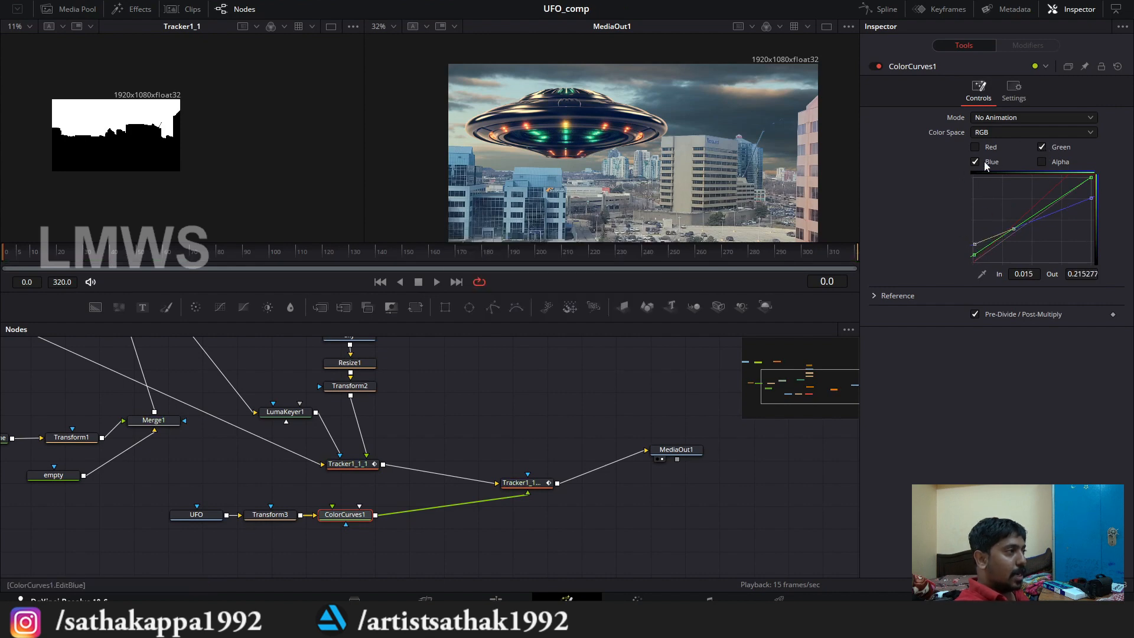
Step: Shift the red curve's black point on ColorCurves1 to about 0.045 input and re-enable the Red, Green and Blue channels
{"action": "left_click", "coordinate": [987, 162]}
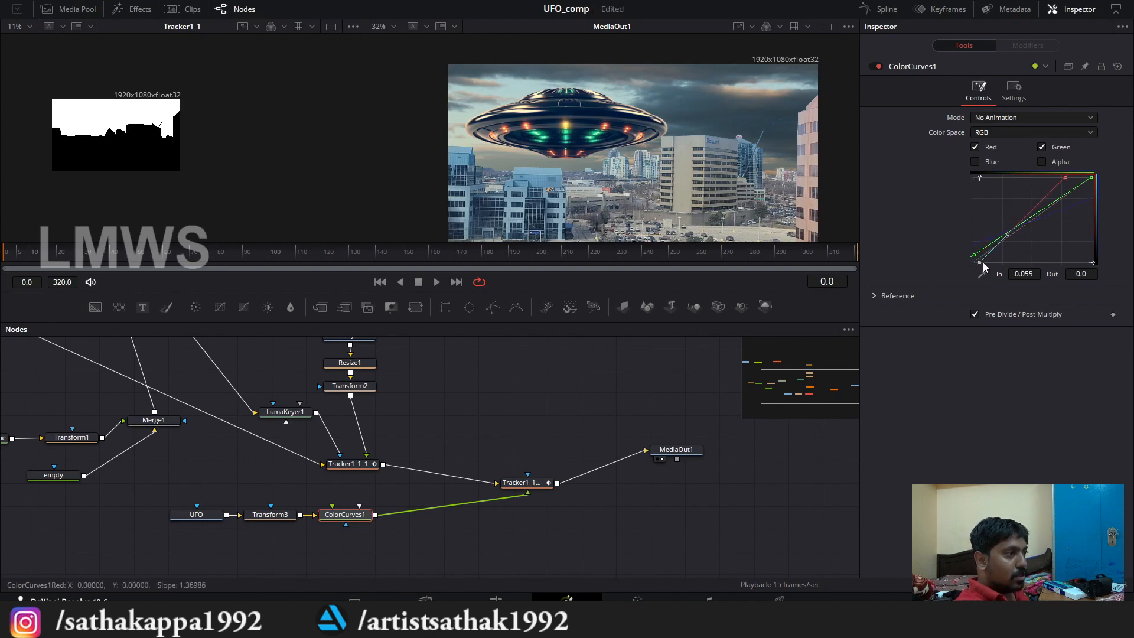
{"action": "left_click_drag", "start_coordinate": [974, 263], "coordinate": [979, 262]}
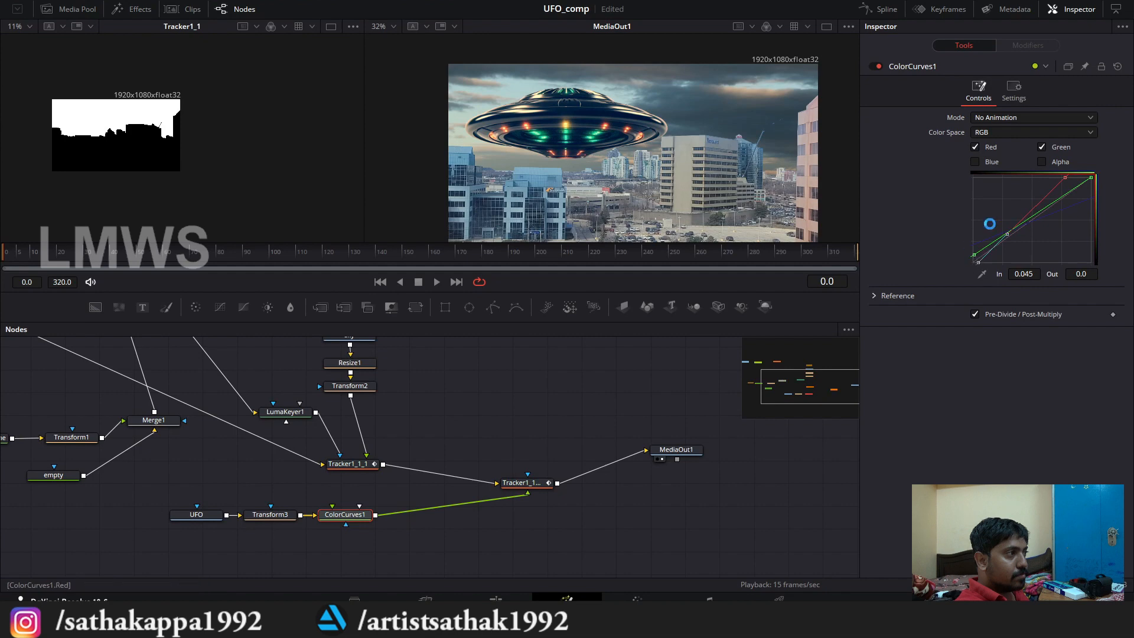
{"action": "left_click", "coordinate": [975, 147]}
{"action": "left_click", "coordinate": [1043, 148]}
{"action": "left_click", "coordinate": [990, 147]}
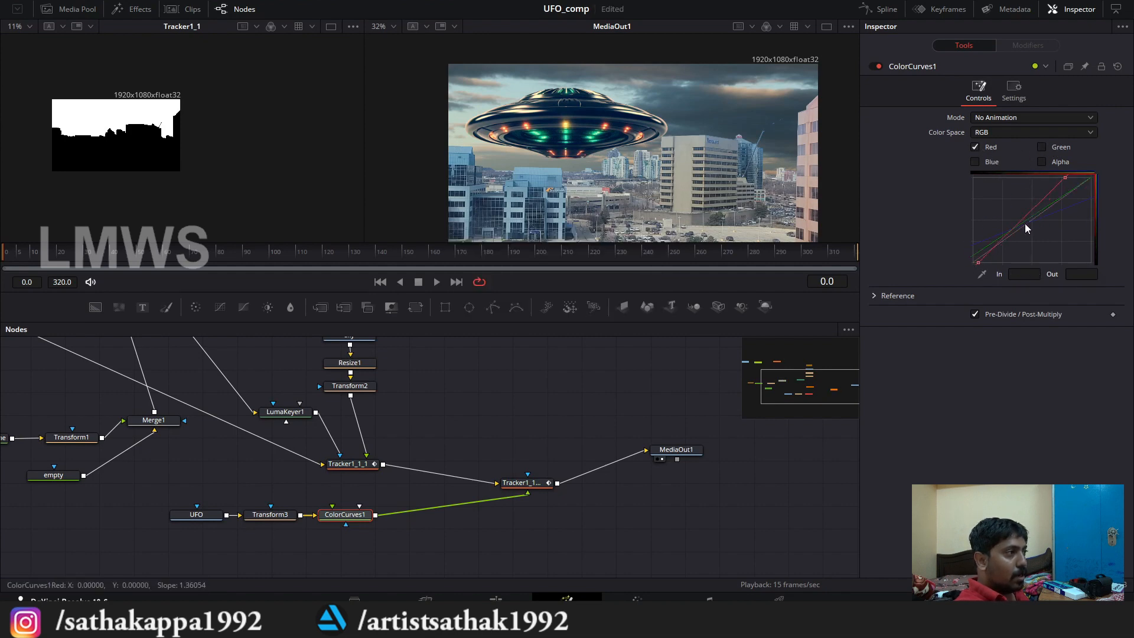
{"action": "left_click", "coordinate": [1039, 147]}
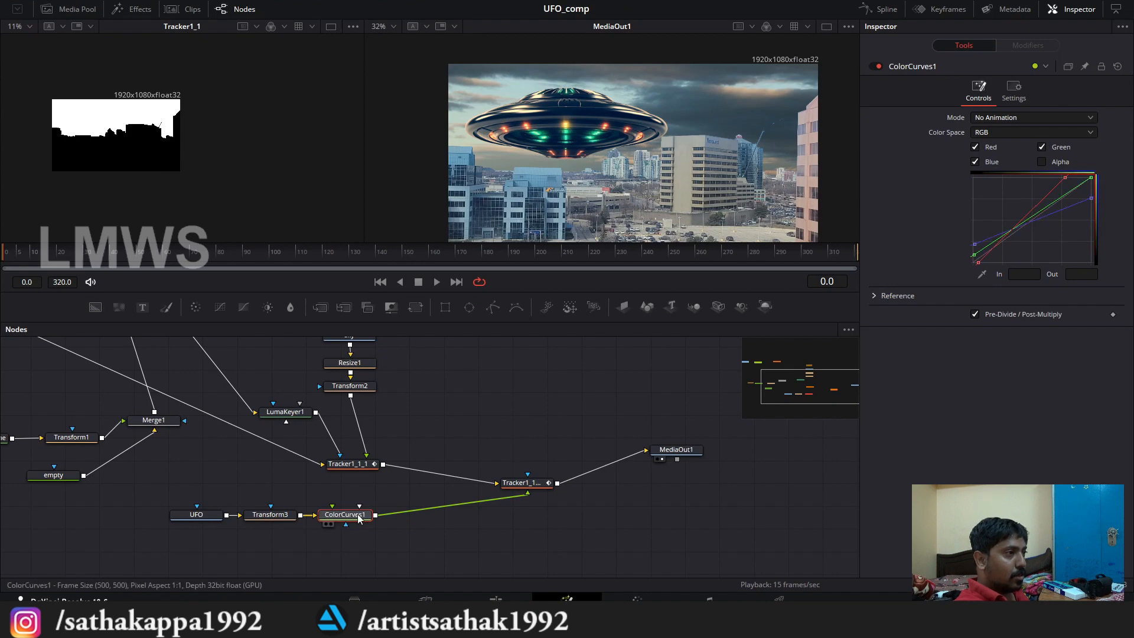
Step: Insert a second Color Curves node after ColorCurves1, with Alpha turned off and Pre-Divide / Post-Multiply enabled
{"action": "left_click", "coordinate": [392, 495]}
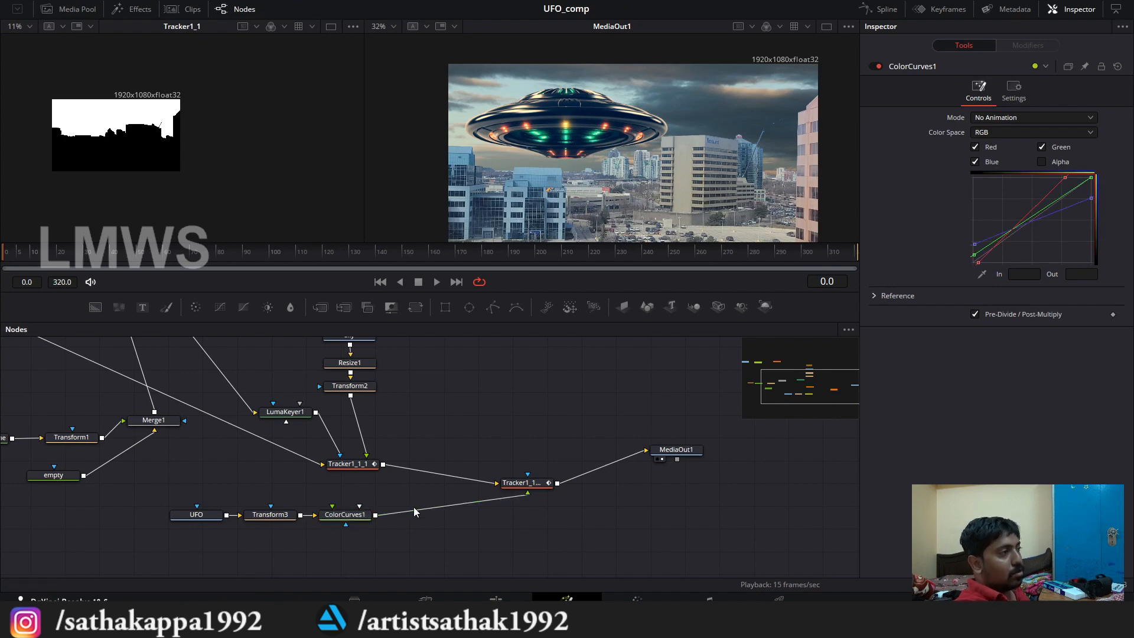
{"action": "left_click_drag", "start_coordinate": [406, 549], "coordinate": [460, 566]}
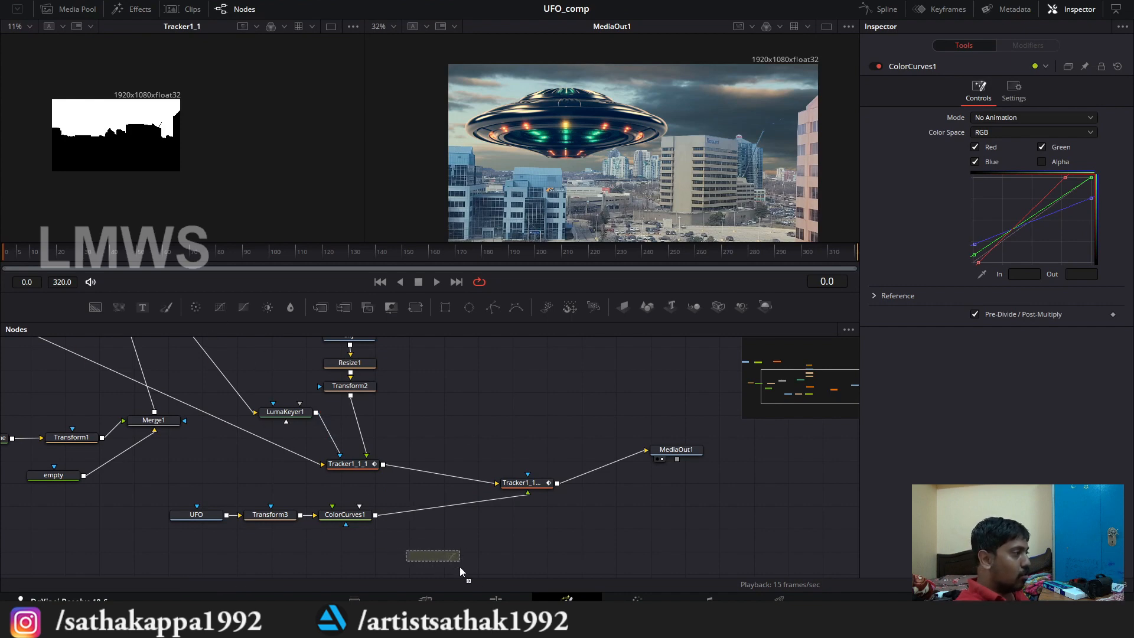
{"action": "left_click_drag", "start_coordinate": [424, 513], "coordinate": [420, 511]}
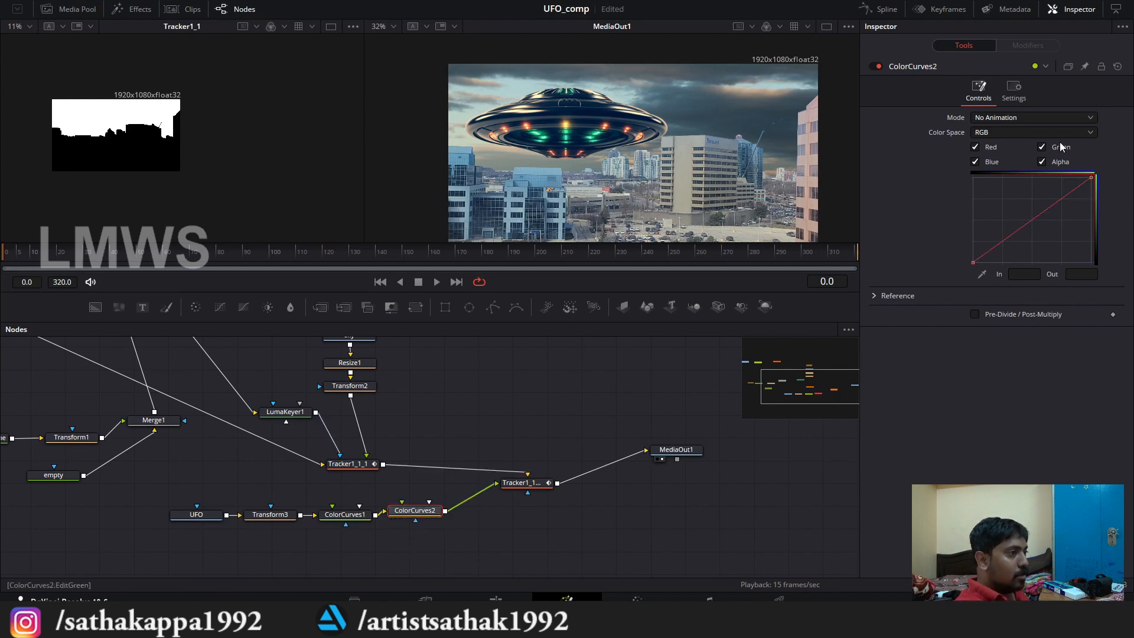
{"action": "left_click", "coordinate": [1043, 162]}
{"action": "left_click", "coordinate": [975, 315]}
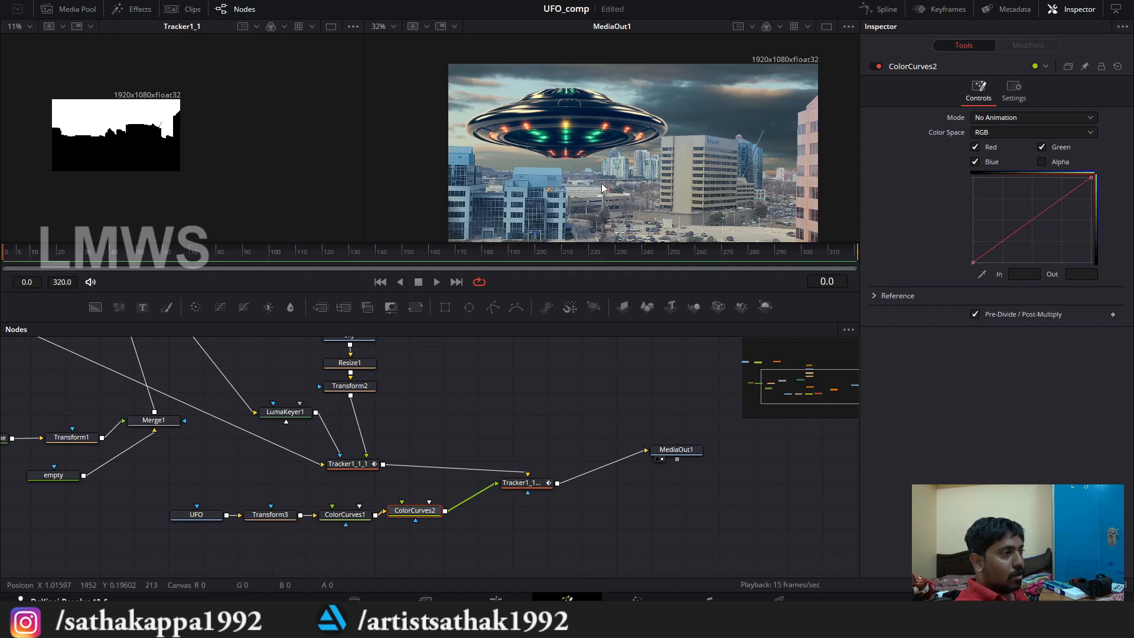
Step: On ColorCurves2, raise the RGB black point to about 0.40 output and lower the white point to about 0.875
{"action": "scroll", "coordinate": [607, 149], "scroll_direction": "up", "scroll_amount": 3}
{"action": "scroll", "coordinate": [597, 160], "scroll_direction": "up", "scroll_amount": 2}
{"action": "scroll", "coordinate": [608, 165], "scroll_direction": "up", "scroll_amount": 2}
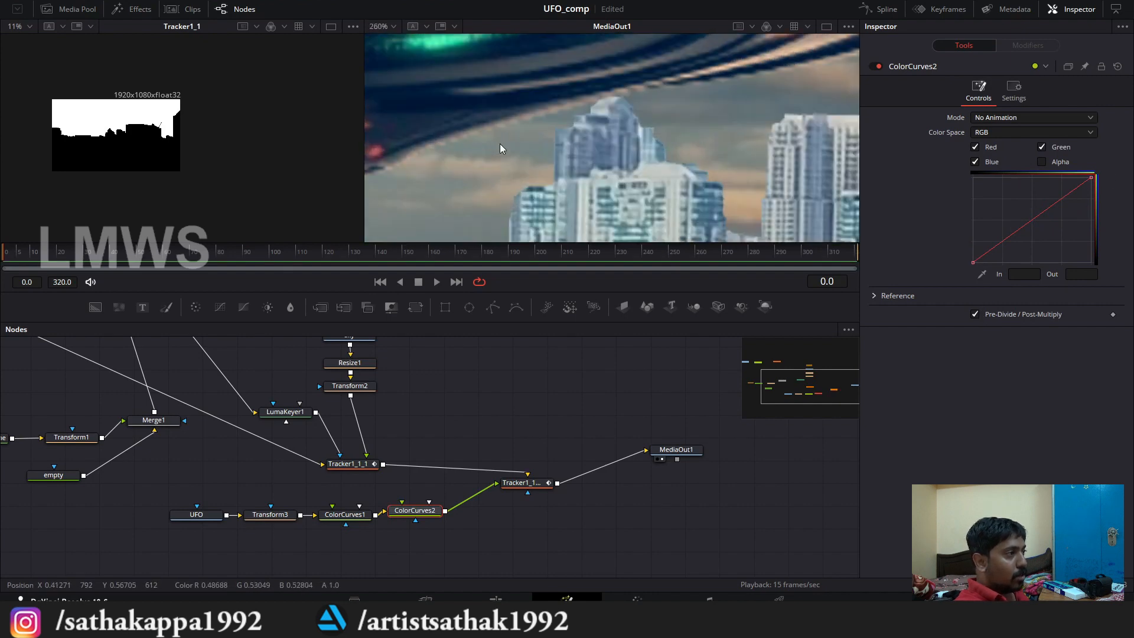
{"action": "scroll", "coordinate": [484, 135], "scroll_direction": "down", "scroll_amount": 1}
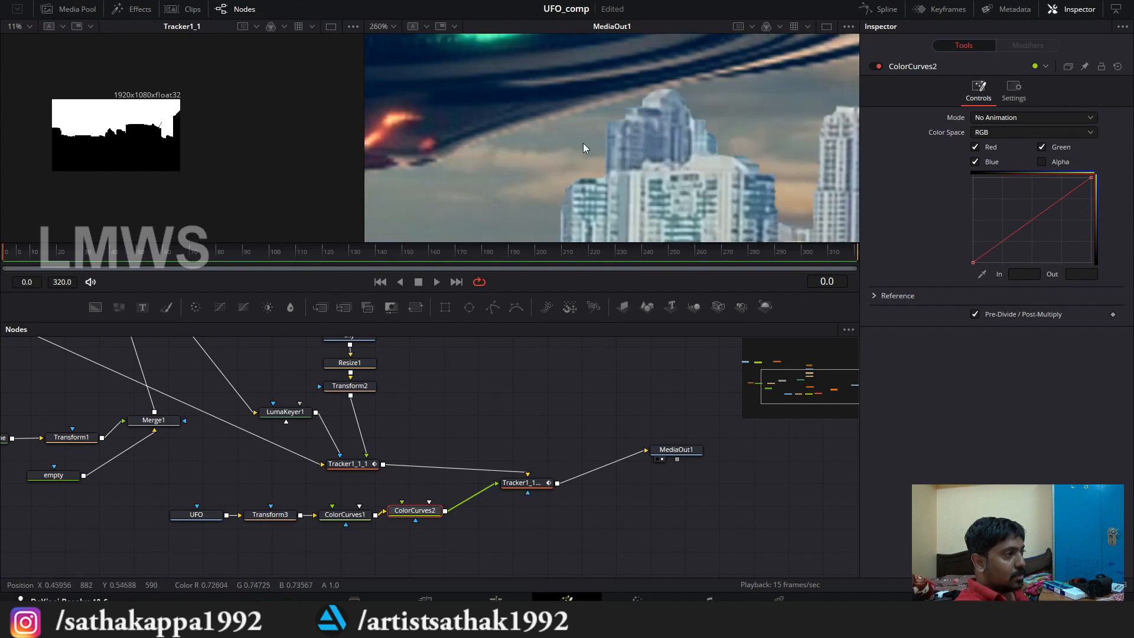
{"action": "scroll", "coordinate": [530, 114], "scroll_direction": "down", "scroll_amount": 5}
{"action": "scroll", "coordinate": [665, 105], "scroll_direction": "up", "scroll_amount": 1}
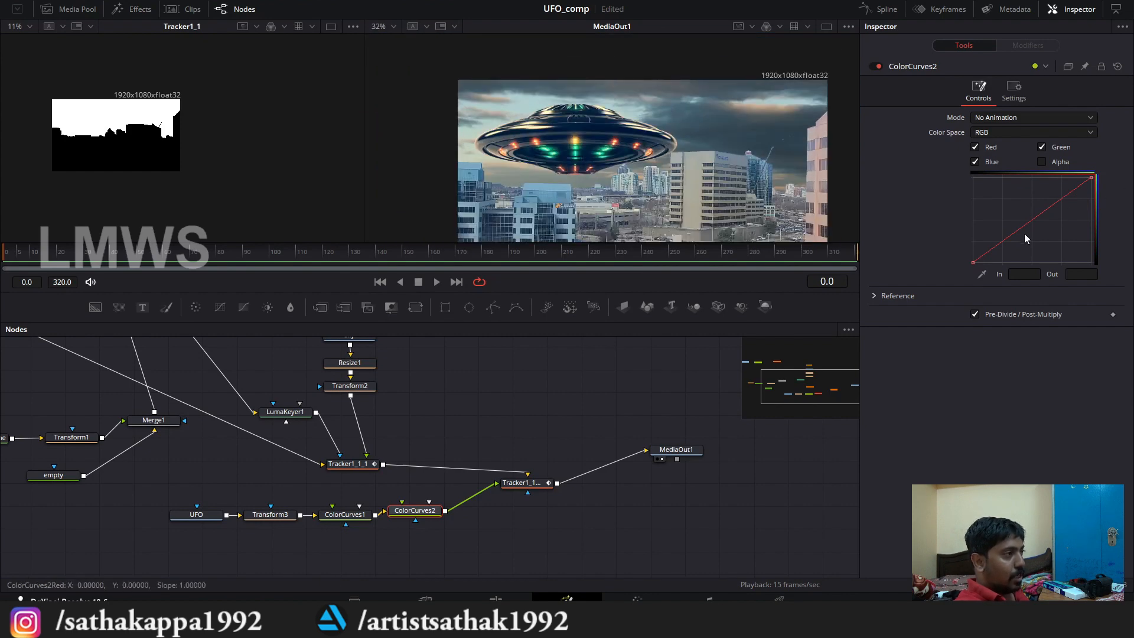
{"action": "left_click_drag", "start_coordinate": [973, 263], "coordinate": [975, 253]}
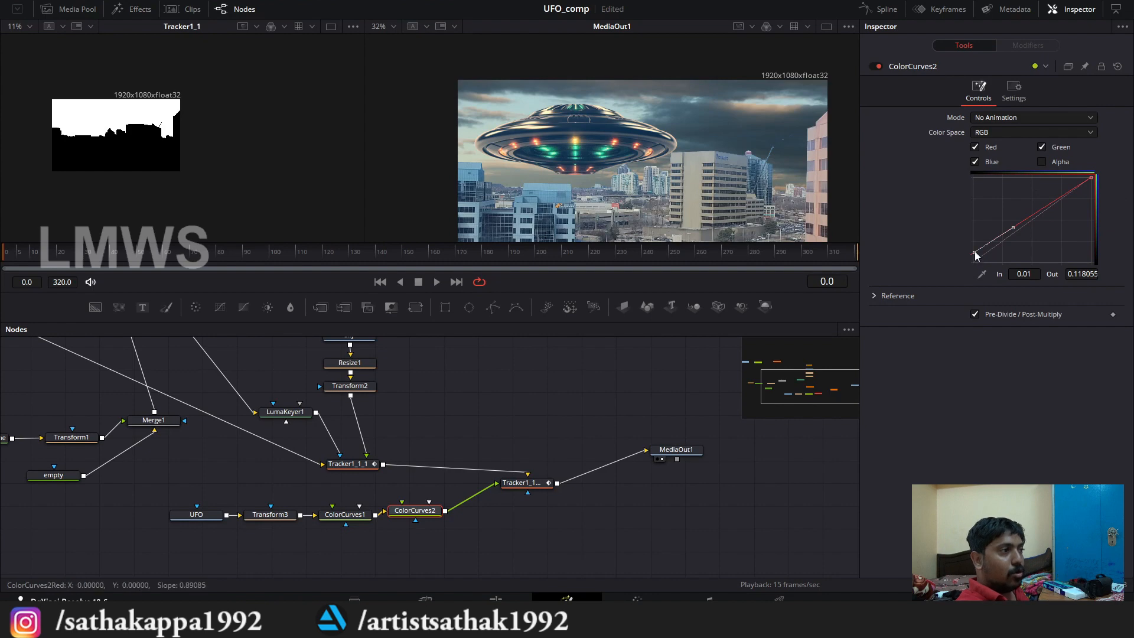
{"action": "left_click_drag", "start_coordinate": [974, 252], "coordinate": [974, 234]}
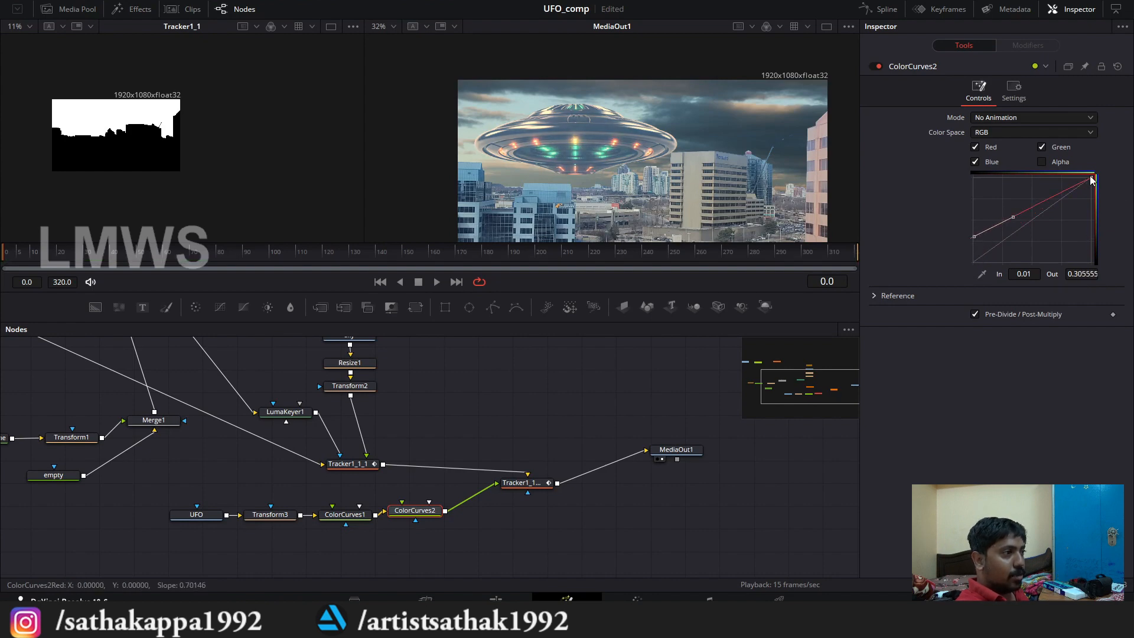
{"action": "left_click_drag", "start_coordinate": [1092, 180], "coordinate": [1092, 192]}
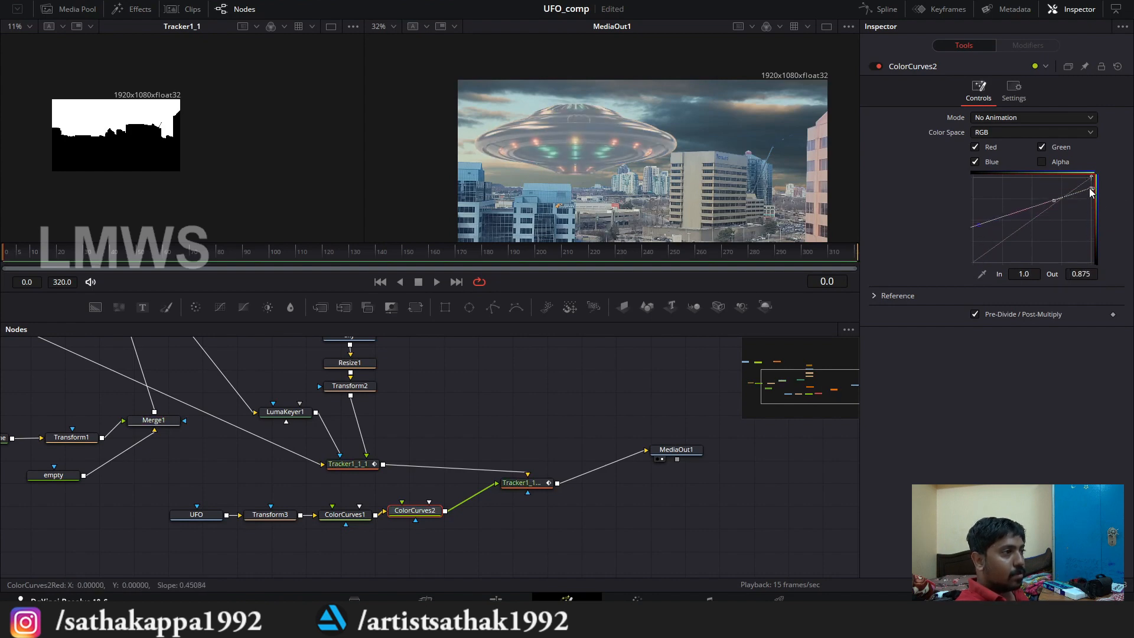
{"action": "left_click_drag", "start_coordinate": [975, 234], "coordinate": [975, 234]}
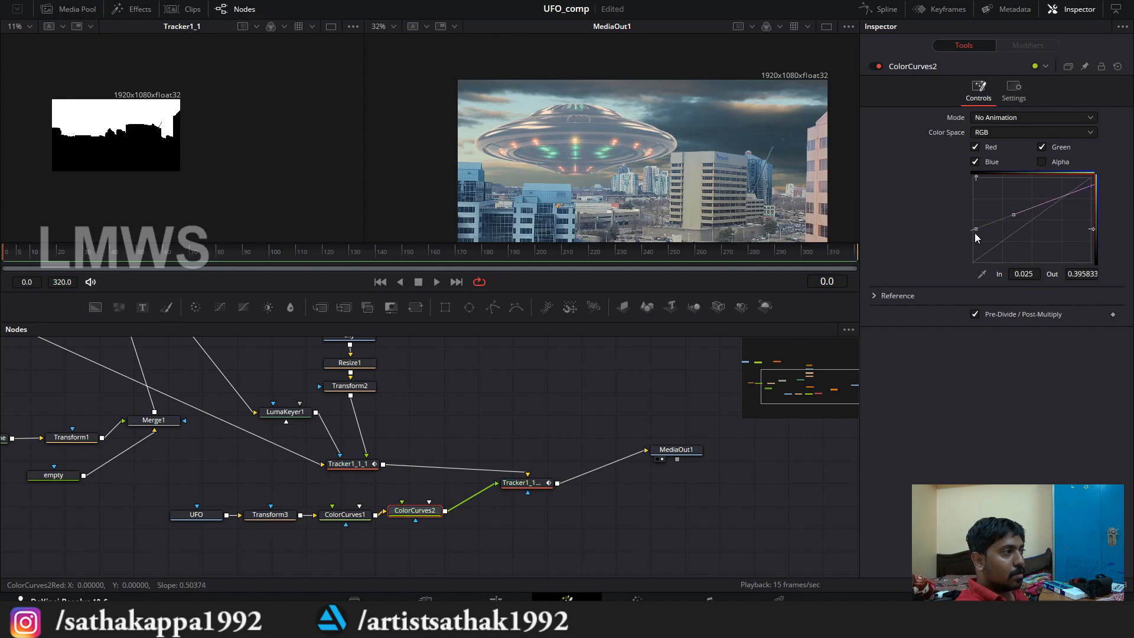
Step: Try different RGB white point levels on ColorCurves2 while keeping the black point near 0.38 output
{"action": "scroll", "coordinate": [608, 180], "scroll_direction": "up", "scroll_amount": 6}
{"action": "left_click_drag", "start_coordinate": [1092, 190], "coordinate": [1092, 202]}
{"action": "mouse_move", "coordinate": [975, 231]}
{"action": "left_mouse_down"}
{"action": "mouse_move", "coordinate": [977, 221]}
{"action": "mouse_move", "coordinate": [976, 230]}
{"action": "left_mouse_up"}
{"action": "left_click_drag", "start_coordinate": [1091, 200], "coordinate": [1089, 215]}
{"action": "left_click_drag", "start_coordinate": [973, 230], "coordinate": [973, 239]}
{"action": "scroll", "coordinate": [702, 160], "scroll_direction": "down", "scroll_amount": 4}
{"action": "scroll", "coordinate": [702, 159], "scroll_direction": "up", "scroll_amount": 1}
{"action": "left_click_drag", "start_coordinate": [1092, 215], "coordinate": [1091, 197]}
{"action": "left_click_drag", "start_coordinate": [973, 239], "coordinate": [974, 230]}
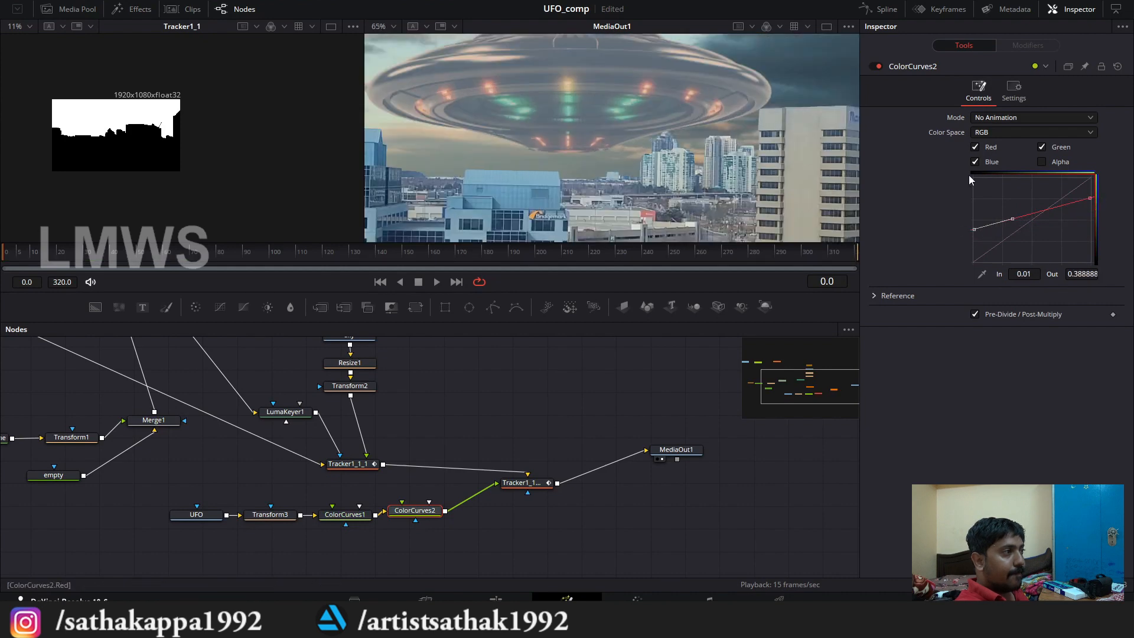
{"action": "left_click_drag", "start_coordinate": [1090, 198], "coordinate": [1090, 190]}
{"action": "left_click_drag", "start_coordinate": [974, 229], "coordinate": [973, 230]}
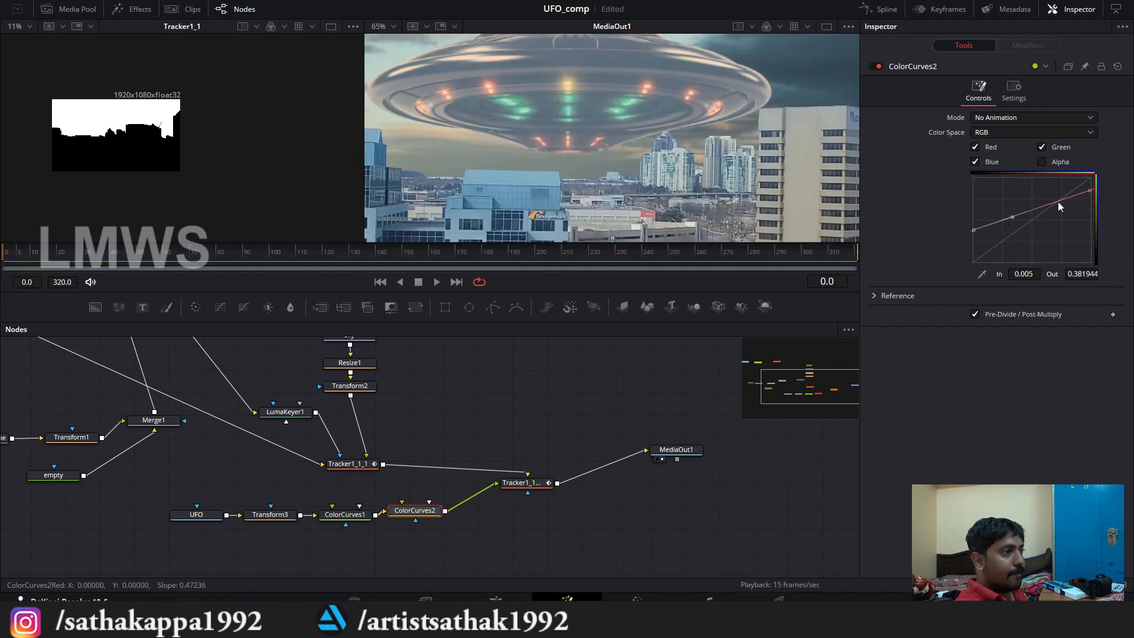
Step: Refine the UFO's haze on ColorCurves2 with the RGB black point slightly above 0.27 output and a moderately lowered white point
{"action": "left_click_drag", "start_coordinate": [1090, 190], "coordinate": [1089, 197]}
{"action": "scroll", "coordinate": [677, 134], "scroll_direction": "down", "scroll_amount": 3}
{"action": "left_click_drag", "start_coordinate": [973, 230], "coordinate": [974, 239]}
{"action": "left_click_drag", "start_coordinate": [1091, 197], "coordinate": [1090, 199]}
{"action": "left_click_drag", "start_coordinate": [974, 240], "coordinate": [978, 241]}
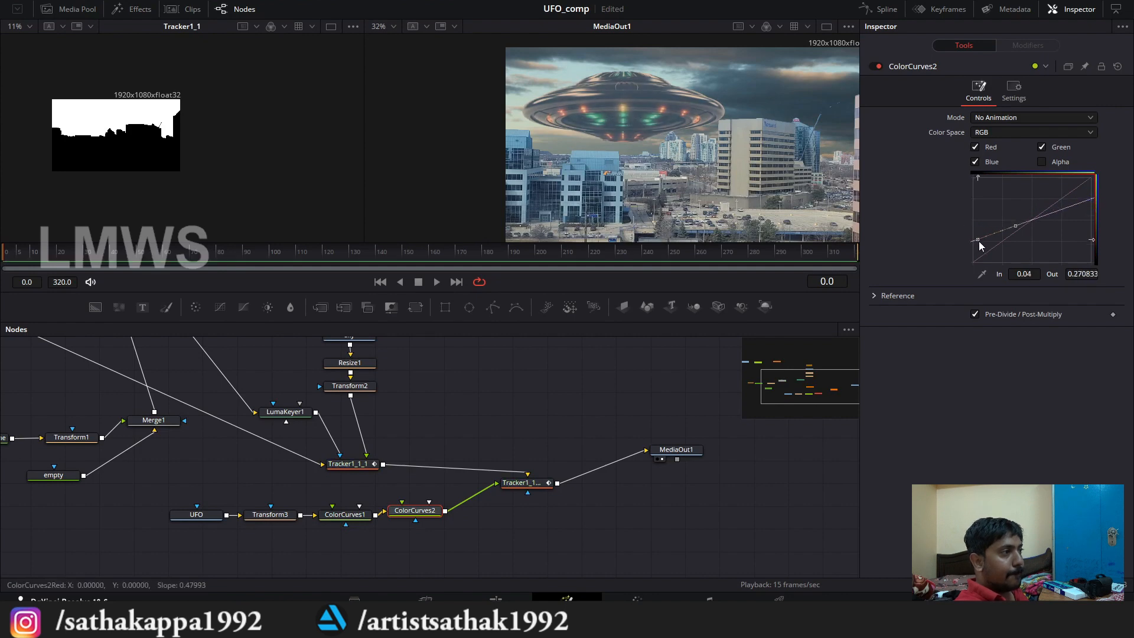
{"action": "scroll", "coordinate": [675, 111], "scroll_direction": "up", "scroll_amount": 15}
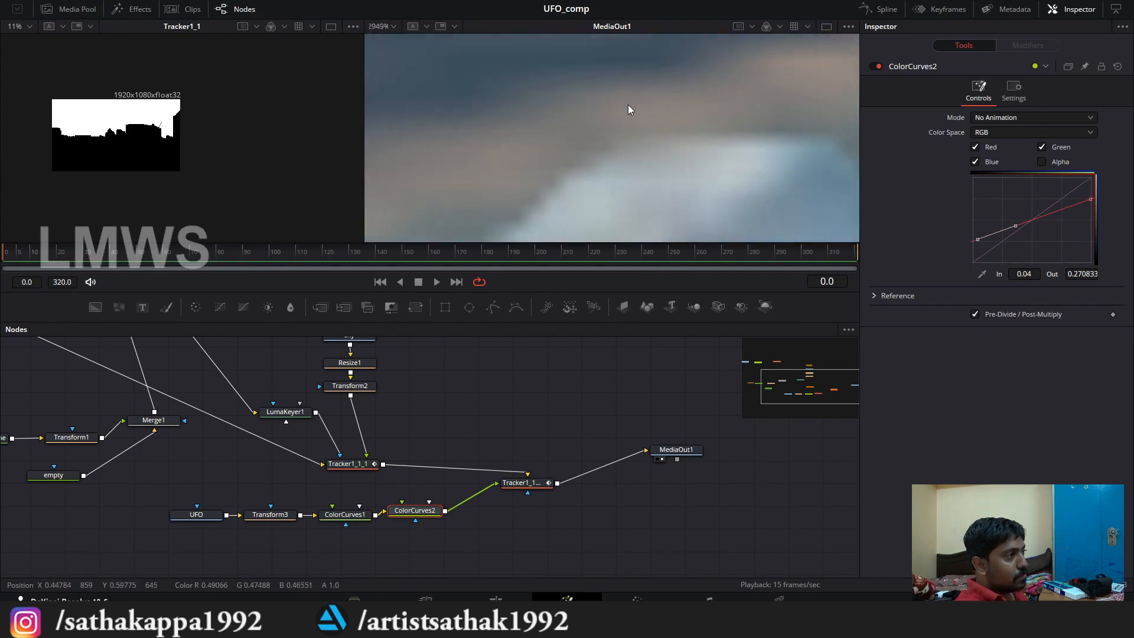
{"action": "scroll", "coordinate": [628, 105], "scroll_direction": "down", "scroll_amount": 1}
{"action": "left_click_drag", "start_coordinate": [1091, 200], "coordinate": [1091, 197]}
{"action": "left_click_drag", "start_coordinate": [977, 240], "coordinate": [976, 237]}
{"action": "scroll", "coordinate": [653, 123], "scroll_direction": "down", "scroll_amount": 13}
Step: Insert a Defocus node between UFO and Transform3 and line it up with the UFO branch
{"action": "left_click_drag", "start_coordinate": [453, 545], "coordinate": [216, 468]}
{"action": "left_click_drag", "start_coordinate": [454, 480], "coordinate": [400, 481]}
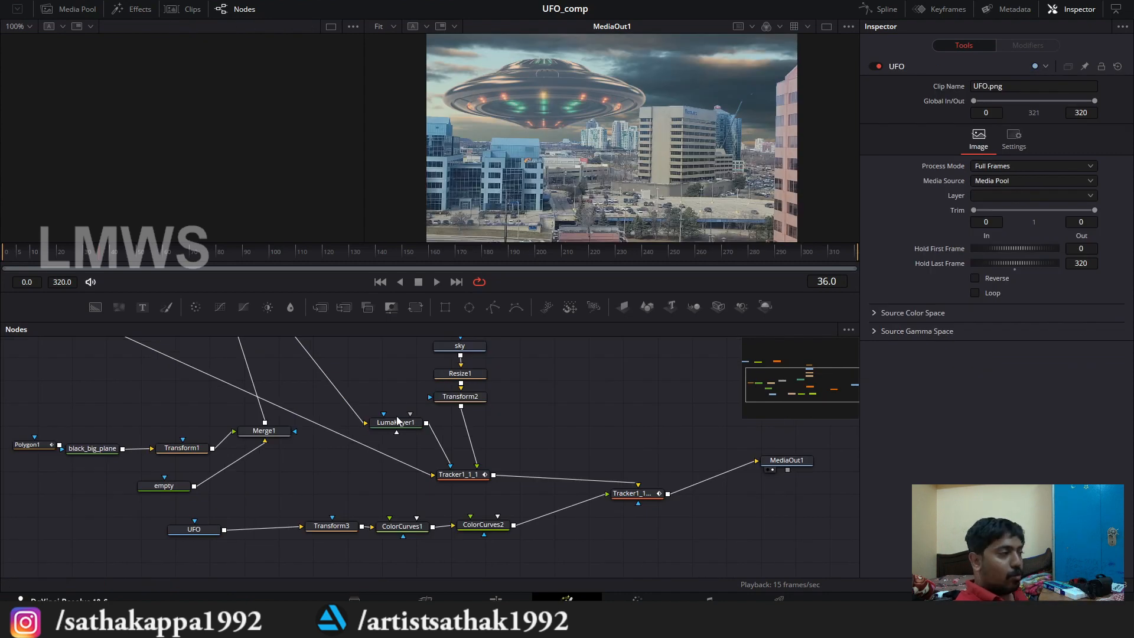
{"action": "key", "text": "shift+space"}
{"action": "type", "text": "de"}
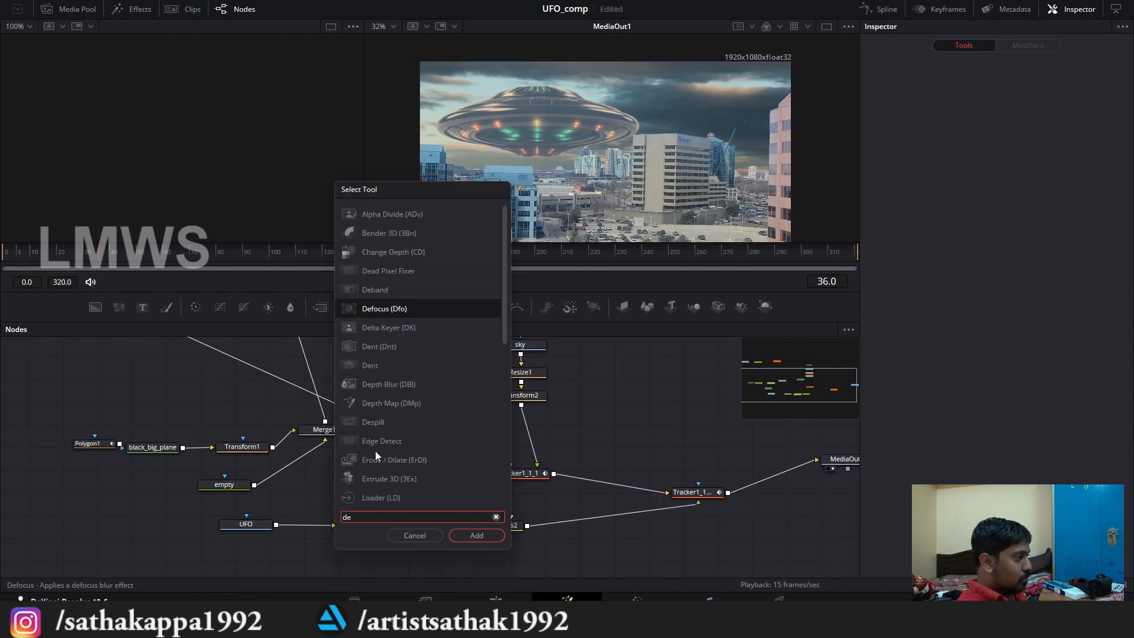
{"action": "key", "text": "Return"}
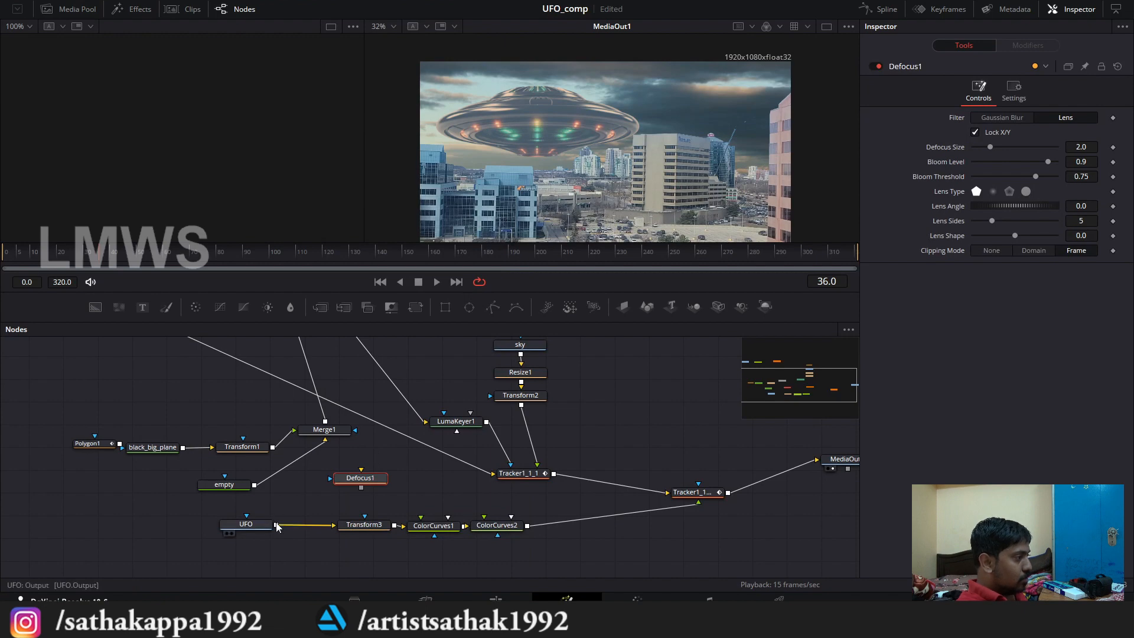
{"action": "left_click_drag", "start_coordinate": [276, 525], "coordinate": [311, 530]}
{"action": "left_click_drag", "start_coordinate": [236, 525], "coordinate": [201, 526]}
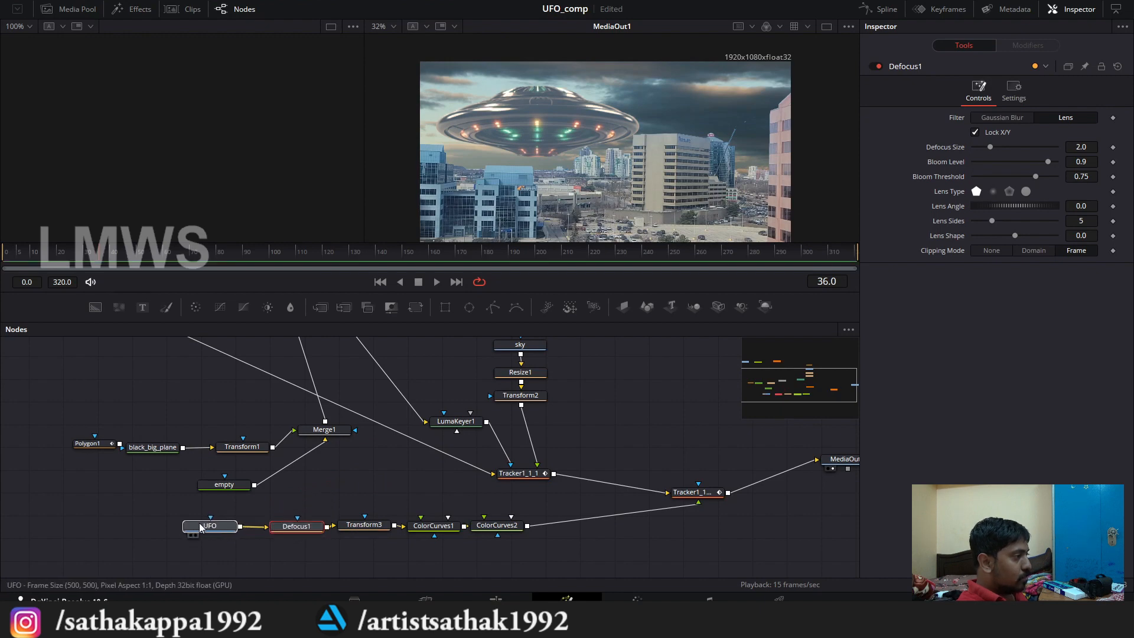
{"action": "left_click", "coordinate": [289, 525]}
Step: Set Defocus1's Defocus Size to 4.0 to soften the UFO, and save the project
{"action": "scroll", "coordinate": [579, 123], "scroll_direction": "up", "scroll_amount": 5}
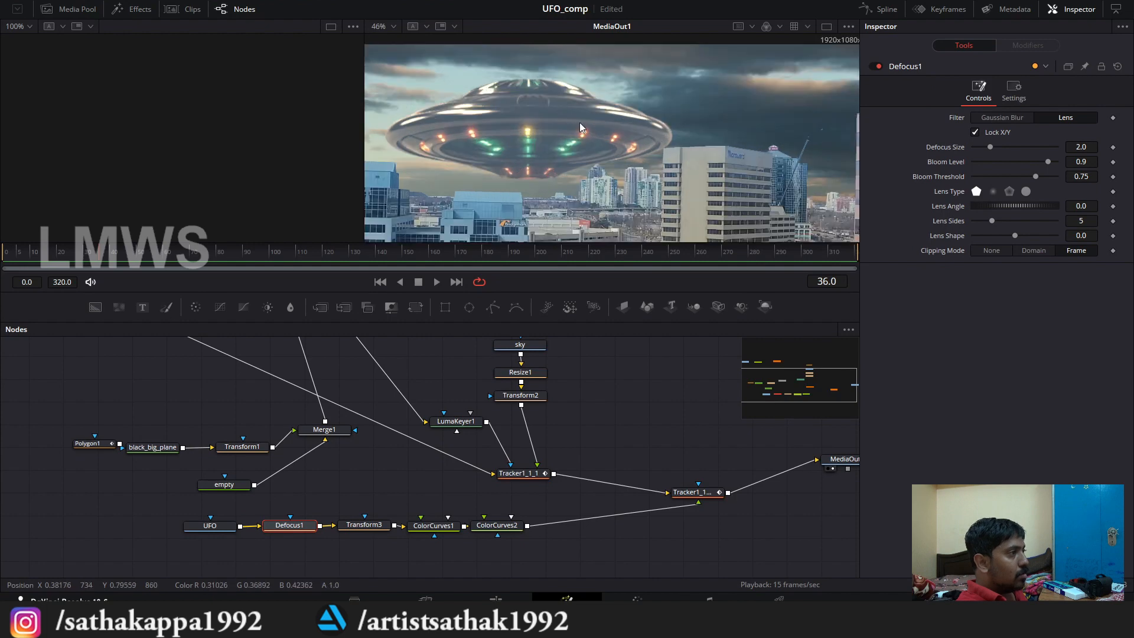
{"action": "scroll", "coordinate": [684, 205], "scroll_direction": "up", "scroll_amount": 2}
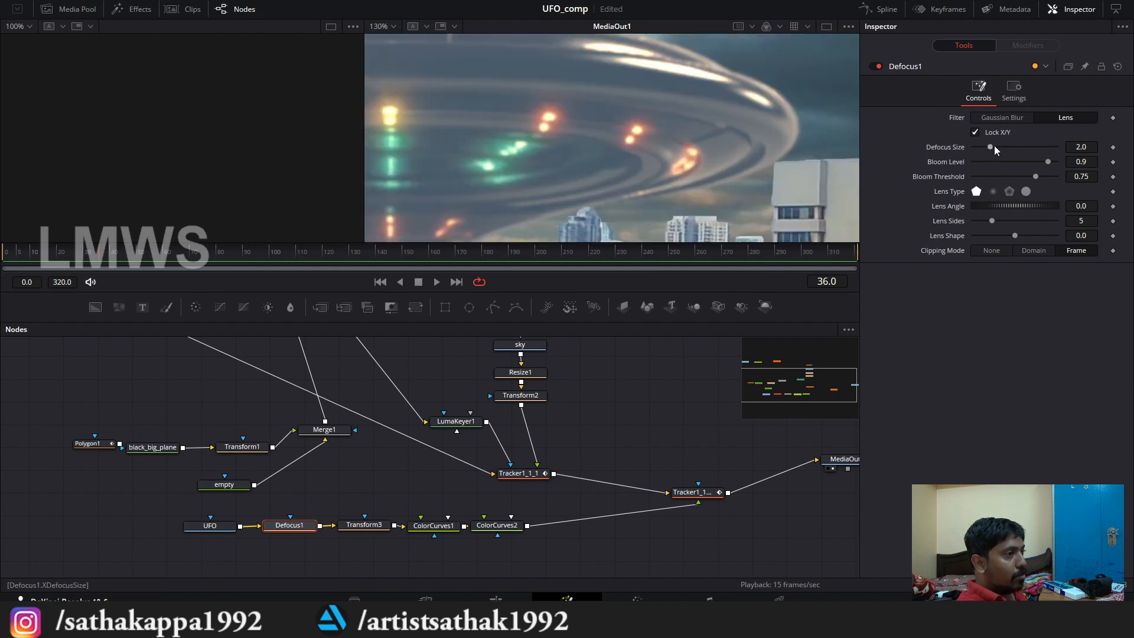
{"action": "mouse_move", "coordinate": [991, 147]}
{"action": "left_mouse_down"}
{"action": "mouse_move", "coordinate": [1065, 147]}
{"action": "mouse_move", "coordinate": [945, 149]}
{"action": "mouse_move", "coordinate": [1009, 153]}
{"action": "left_mouse_up"}
{"action": "scroll", "coordinate": [621, 121], "scroll_direction": "down", "scroll_amount": 3}
{"action": "scroll", "coordinate": [538, 107], "scroll_direction": "down", "scroll_amount": 2}
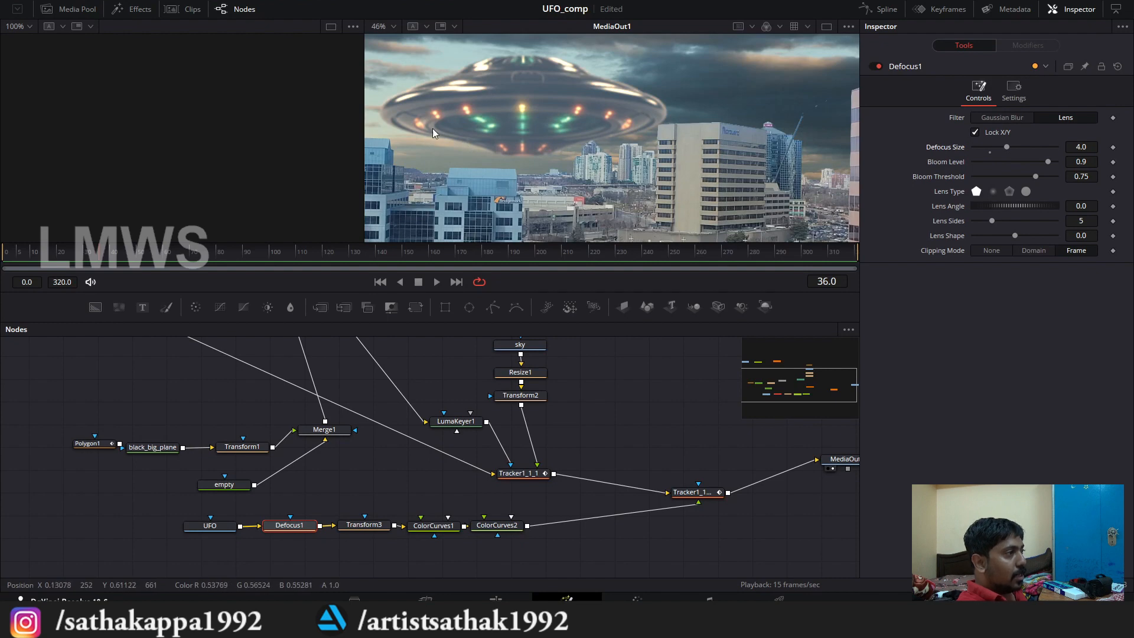
{"action": "key", "text": "ctrl+s"}
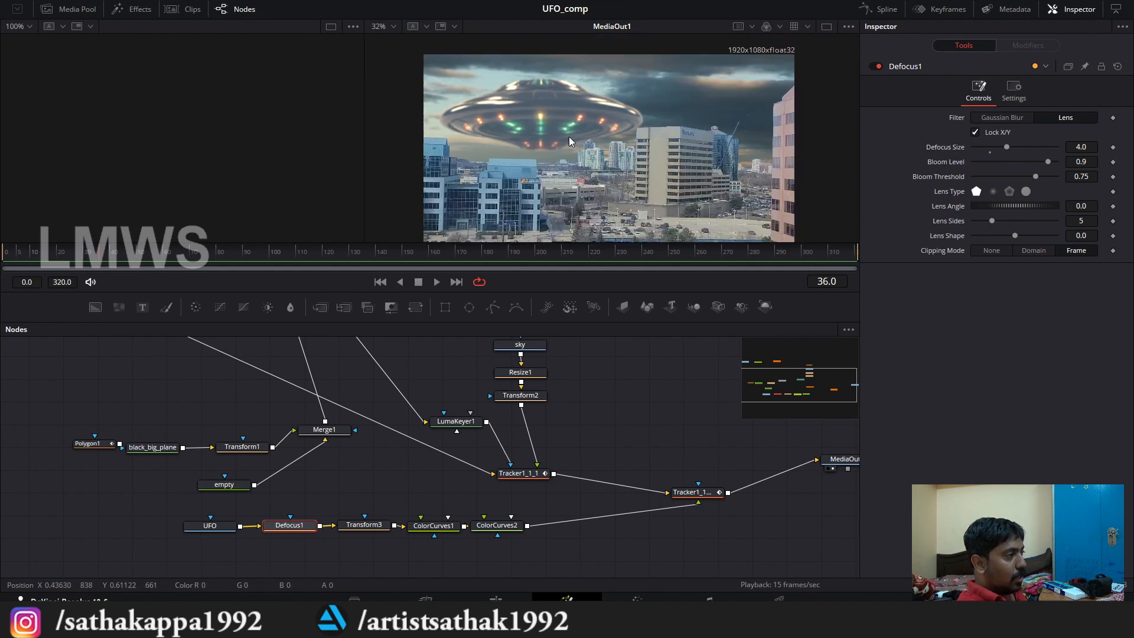
{"action": "left_click_drag", "start_coordinate": [331, 530], "coordinate": [407, 501]}
{"action": "left_click", "coordinate": [365, 496]}
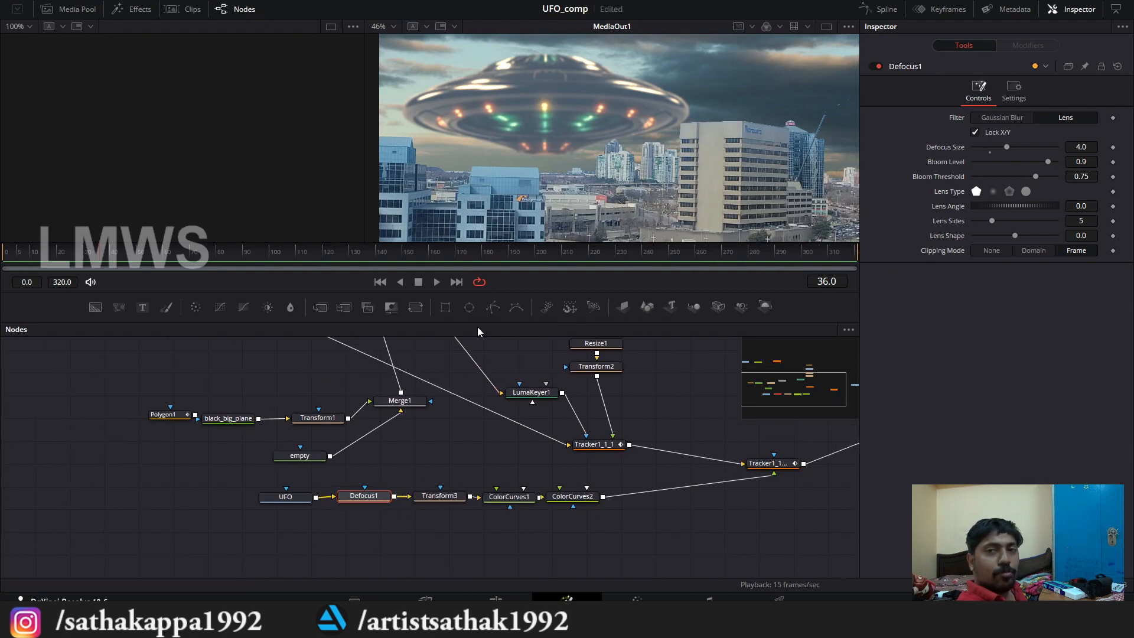
Step: Add a polygon mask to Defocus1 and draw it as a closed oval around the UFO's illuminated underside
{"action": "left_click_drag", "start_coordinate": [494, 307], "coordinate": [364, 495]}
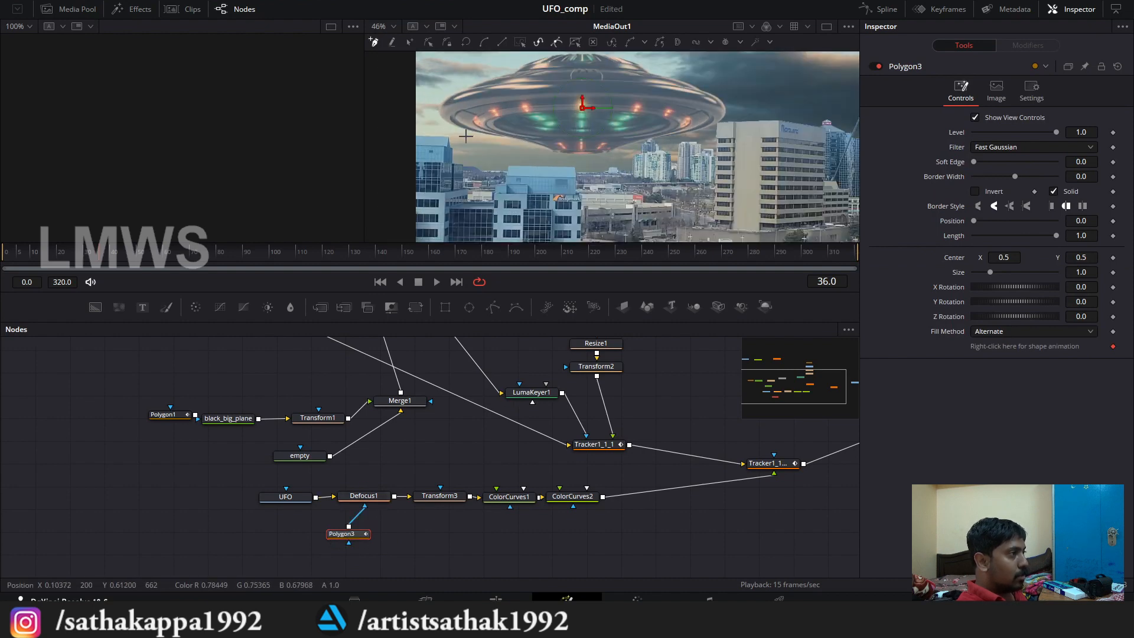
{"action": "left_click_drag", "start_coordinate": [550, 113], "coordinate": [675, 129]}
{"action": "left_click", "coordinate": [669, 160]}
{"action": "left_click", "coordinate": [582, 162]}
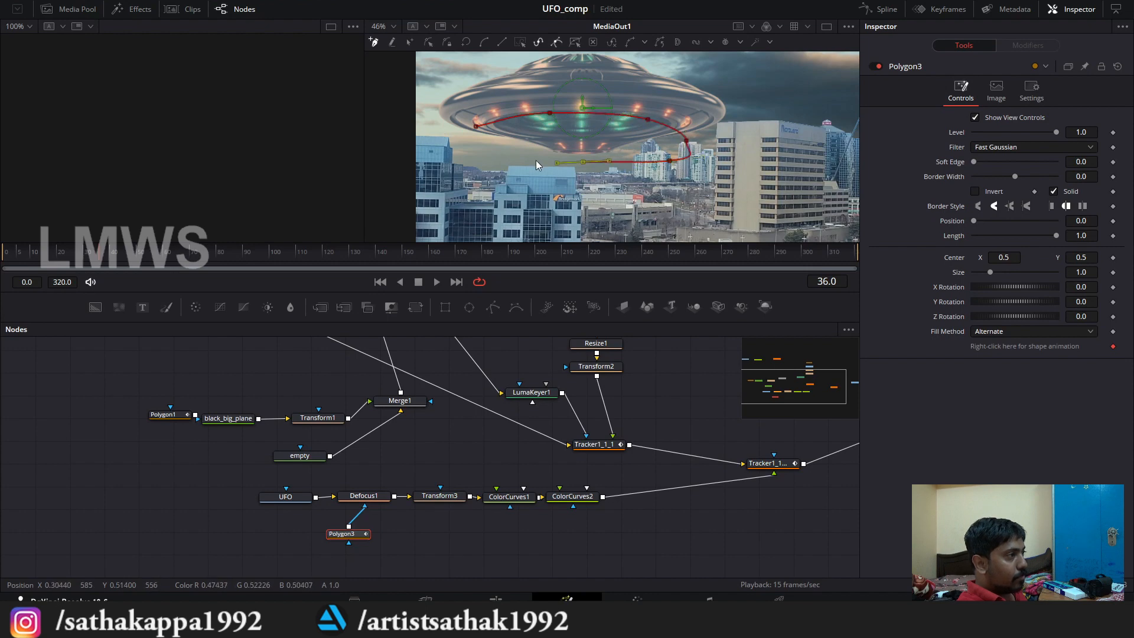
{"action": "left_click", "coordinate": [497, 158]}
{"action": "left_click", "coordinate": [467, 140]}
{"action": "left_click", "coordinate": [476, 126]}
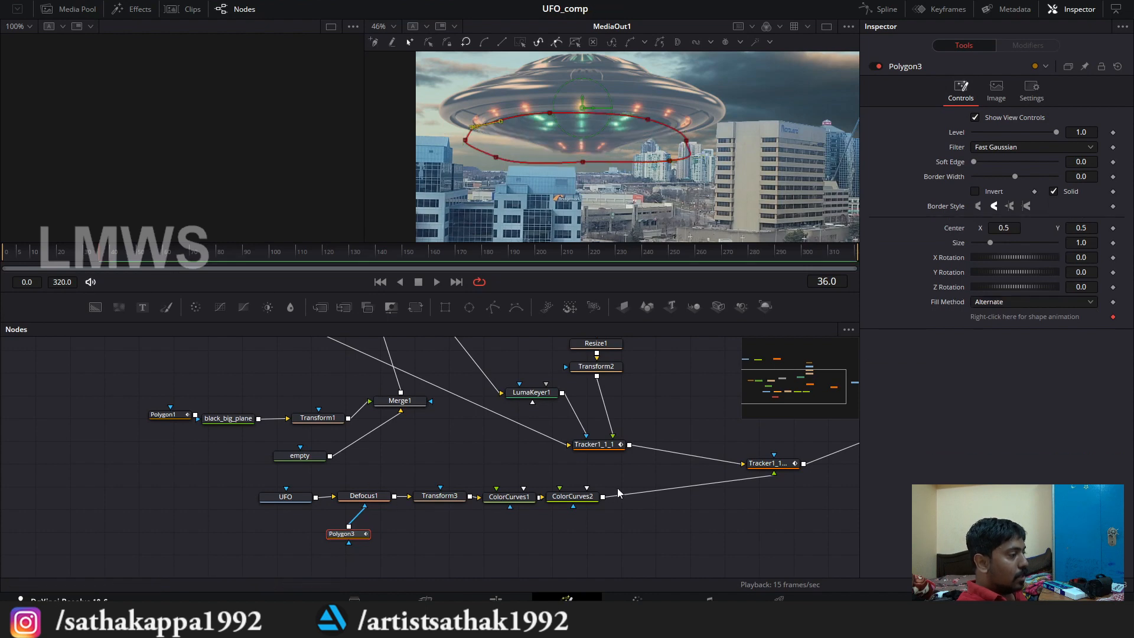
Step: Feather the UFO underside mask with a Soft Edge of 0.0429, and save the project
{"action": "left_click", "coordinate": [573, 496]}
{"action": "scroll", "coordinate": [576, 175], "scroll_direction": "up", "scroll_amount": 2}
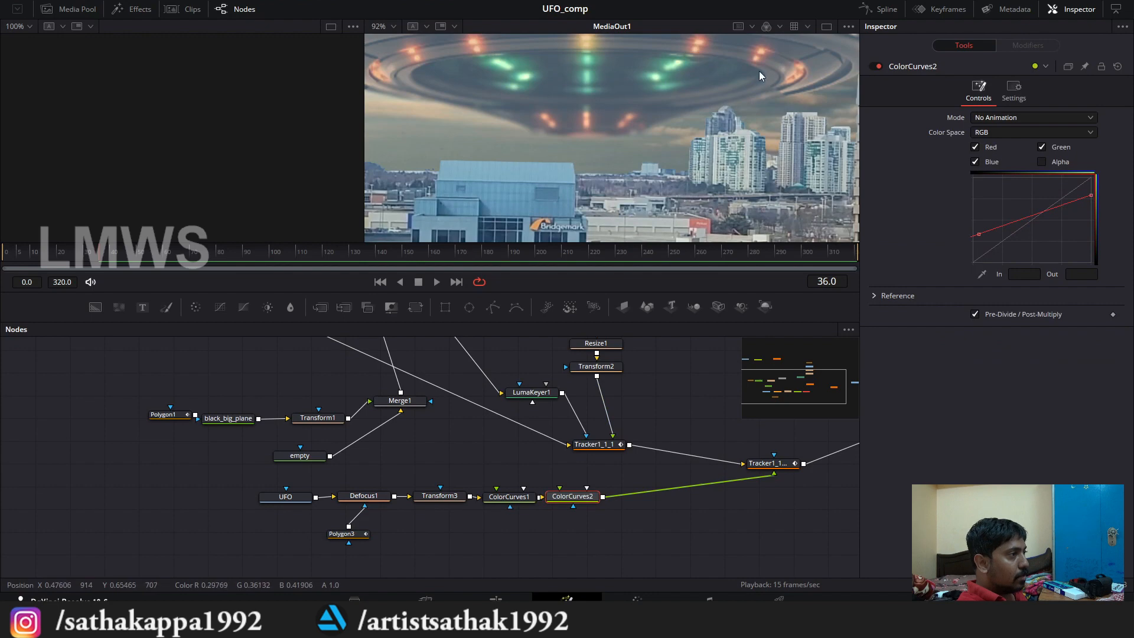
{"action": "scroll", "coordinate": [770, 68], "scroll_direction": "up", "scroll_amount": 5}
{"action": "scroll", "coordinate": [568, 112], "scroll_direction": "down", "scroll_amount": 7}
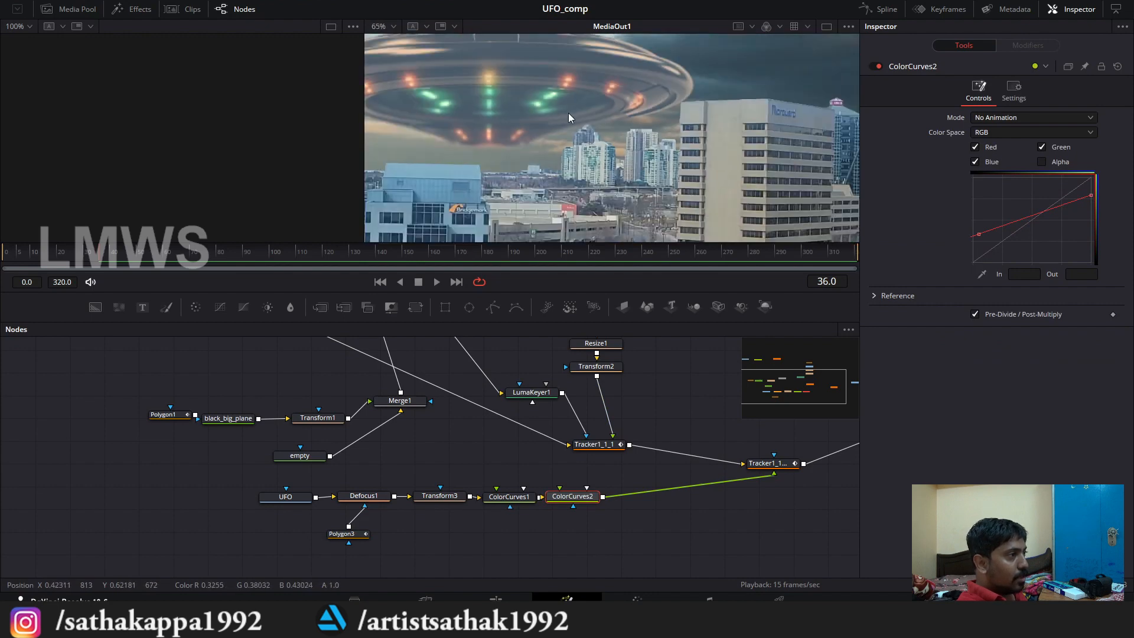
{"action": "left_click_drag", "start_coordinate": [352, 538], "coordinate": [370, 544]}
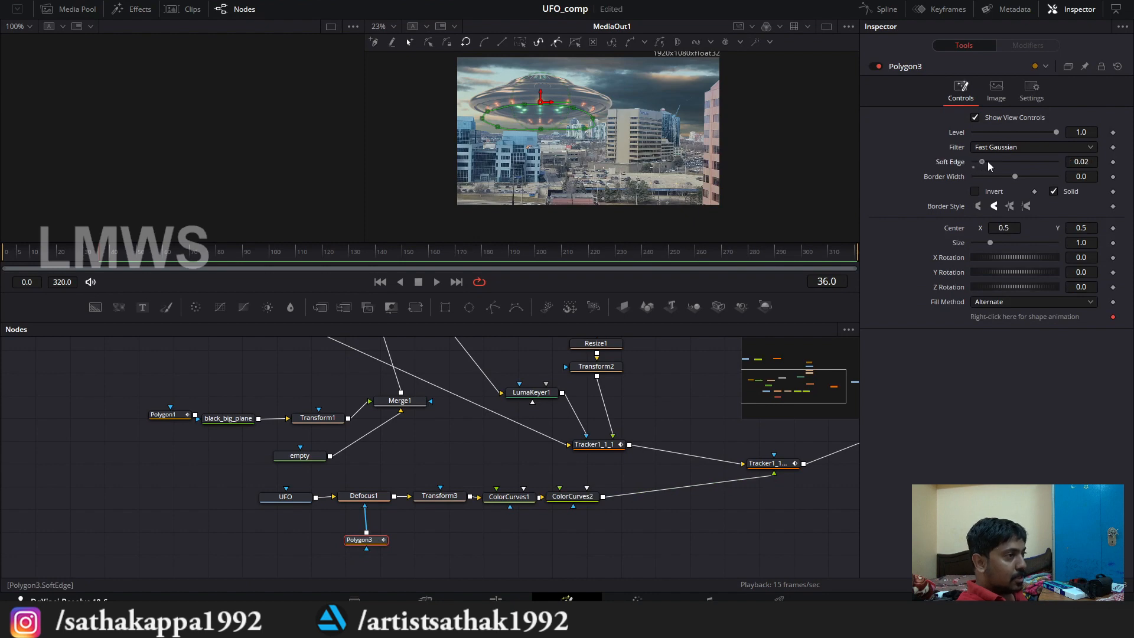
{"action": "left_click_drag", "start_coordinate": [988, 162], "coordinate": [995, 163]}
{"action": "scroll", "coordinate": [535, 102], "scroll_direction": "up", "scroll_amount": 4}
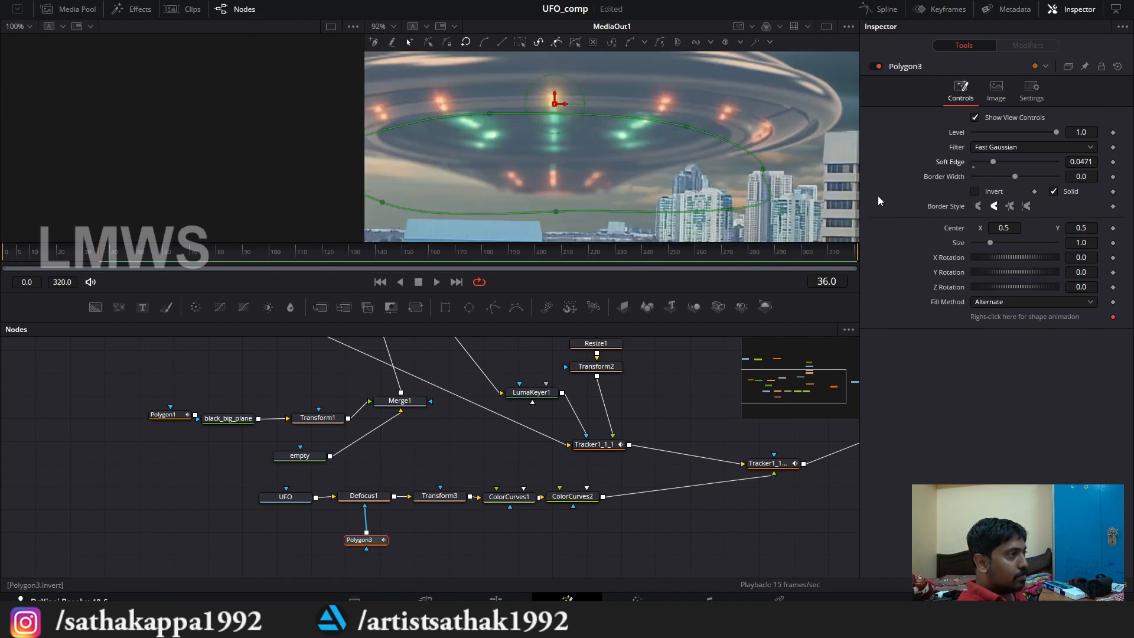
{"action": "left_click", "coordinate": [572, 496]}
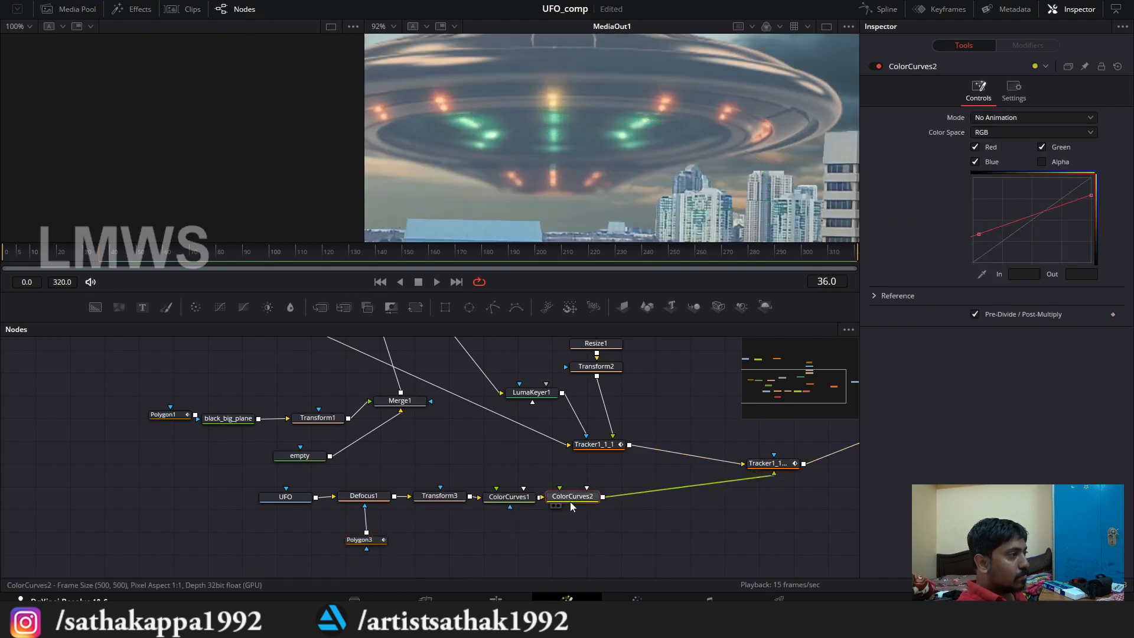
{"action": "left_click", "coordinate": [358, 538]}
{"action": "mouse_move", "coordinate": [1004, 162]}
{"action": "left_mouse_down"}
{"action": "mouse_move", "coordinate": [988, 171]}
{"action": "mouse_move", "coordinate": [997, 167]}
{"action": "left_mouse_up"}
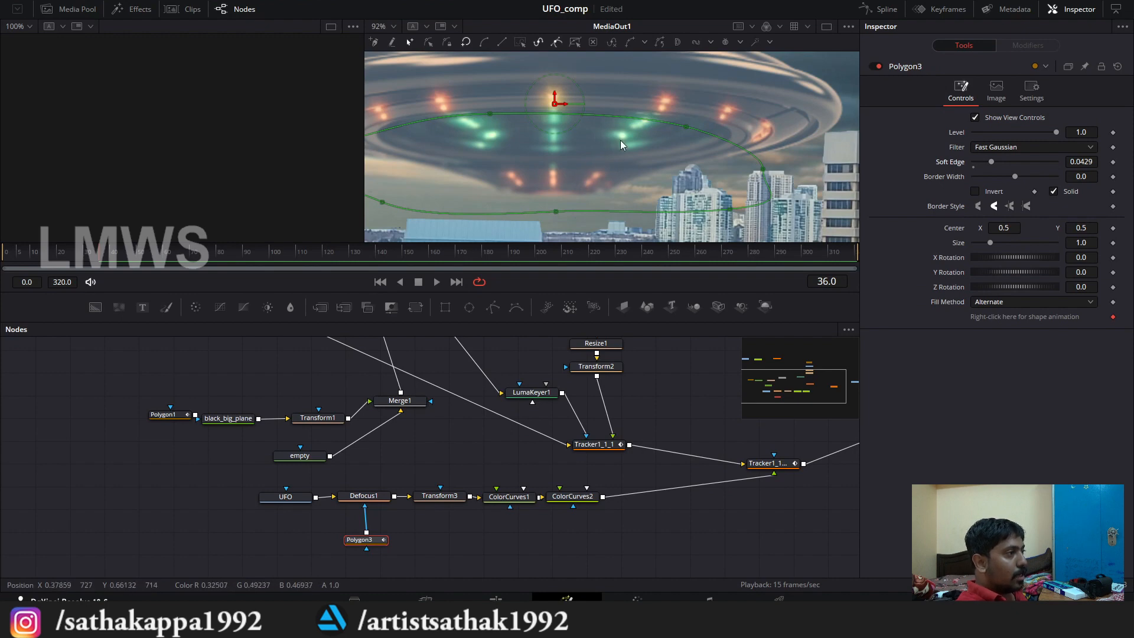
{"action": "scroll", "coordinate": [630, 161], "scroll_direction": "down", "scroll_amount": 2}
{"action": "key", "text": "ctrl+s"}
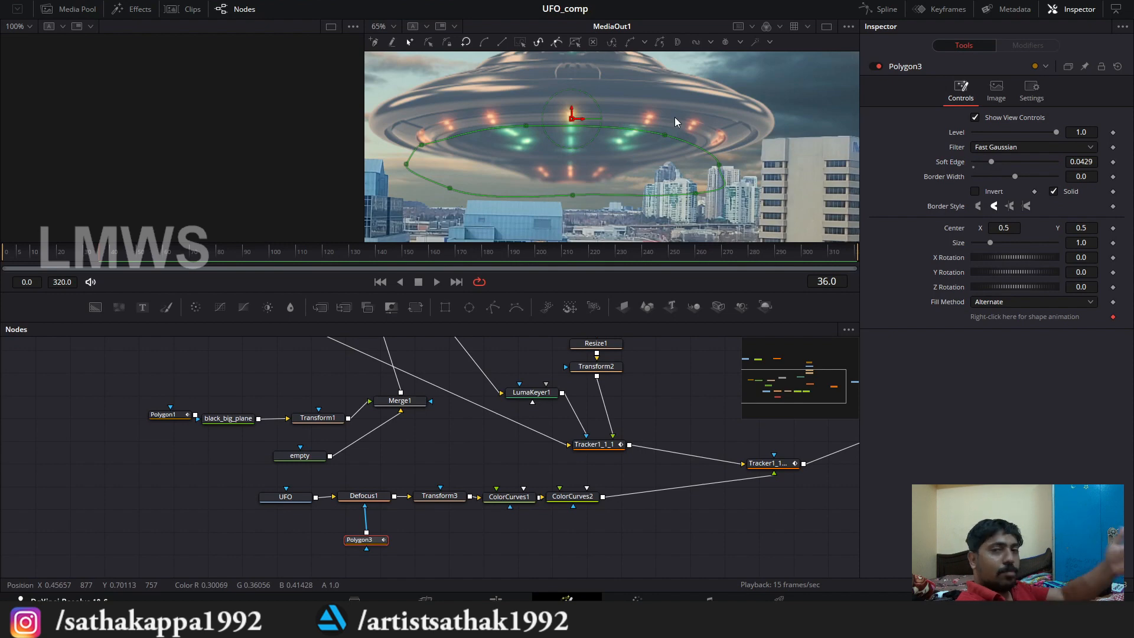
Step: Chain a second polygon mask into Polygon3 and draw it as a closed shape around the UFO's top dome
{"action": "scroll", "coordinate": [610, 207], "scroll_direction": "down", "scroll_amount": 3}
{"action": "scroll", "coordinate": [610, 207], "scroll_direction": "up", "scroll_amount": 1}
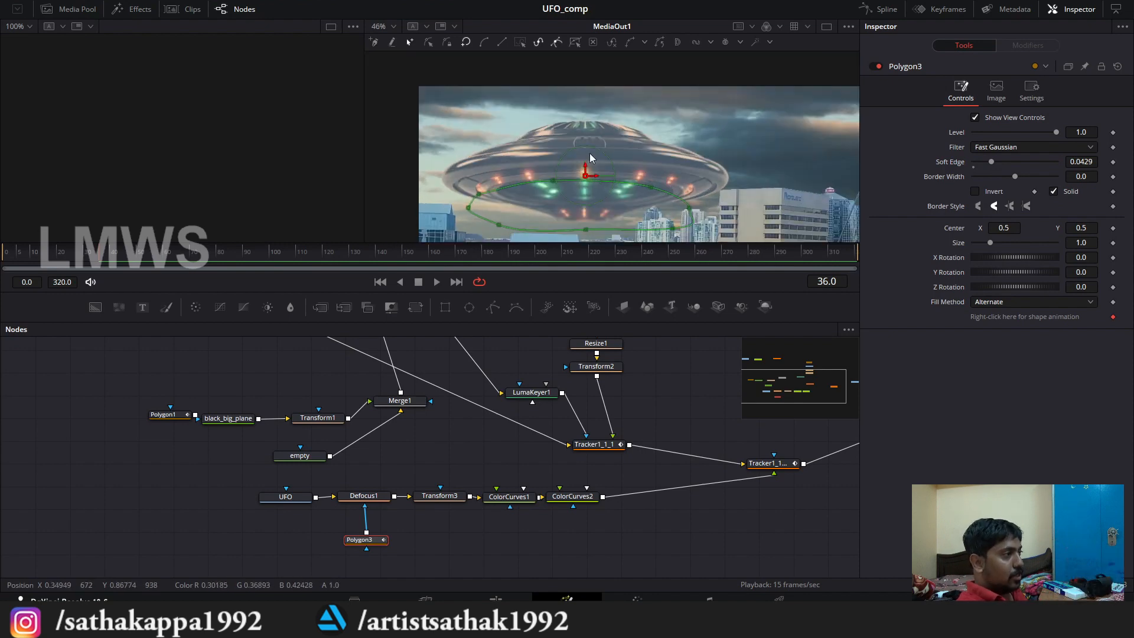
{"action": "left_click_drag", "start_coordinate": [494, 307], "coordinate": [363, 529]}
{"action": "scroll", "coordinate": [557, 125], "scroll_direction": "up", "scroll_amount": 2}
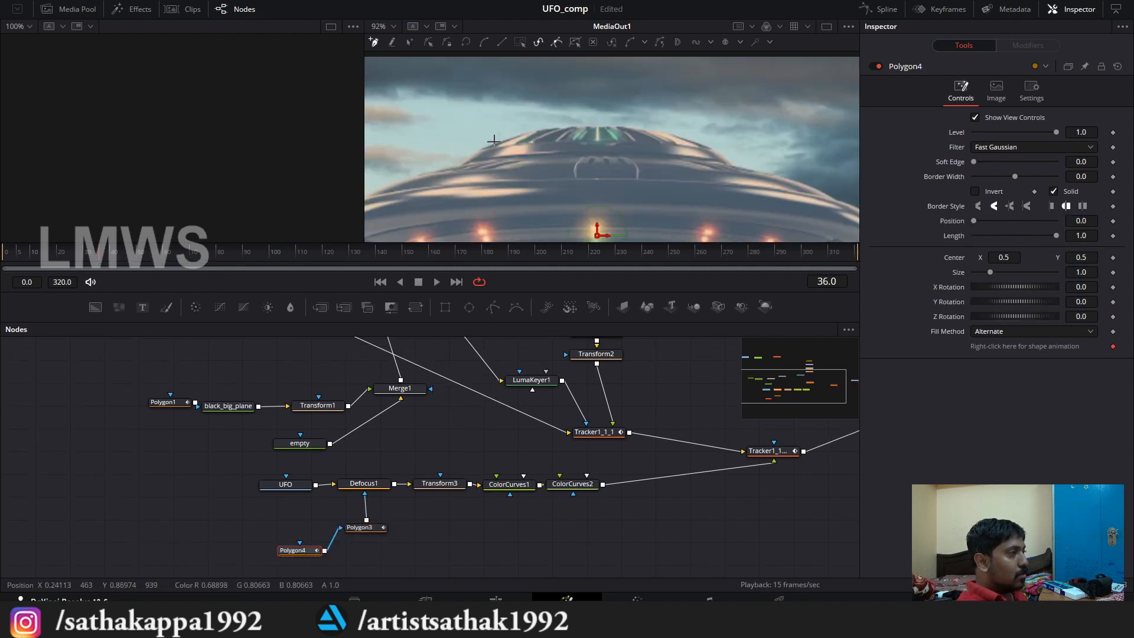
{"action": "left_click", "coordinate": [443, 169]}
{"action": "left_click", "coordinate": [554, 164]}
{"action": "left_click", "coordinate": [642, 165]}
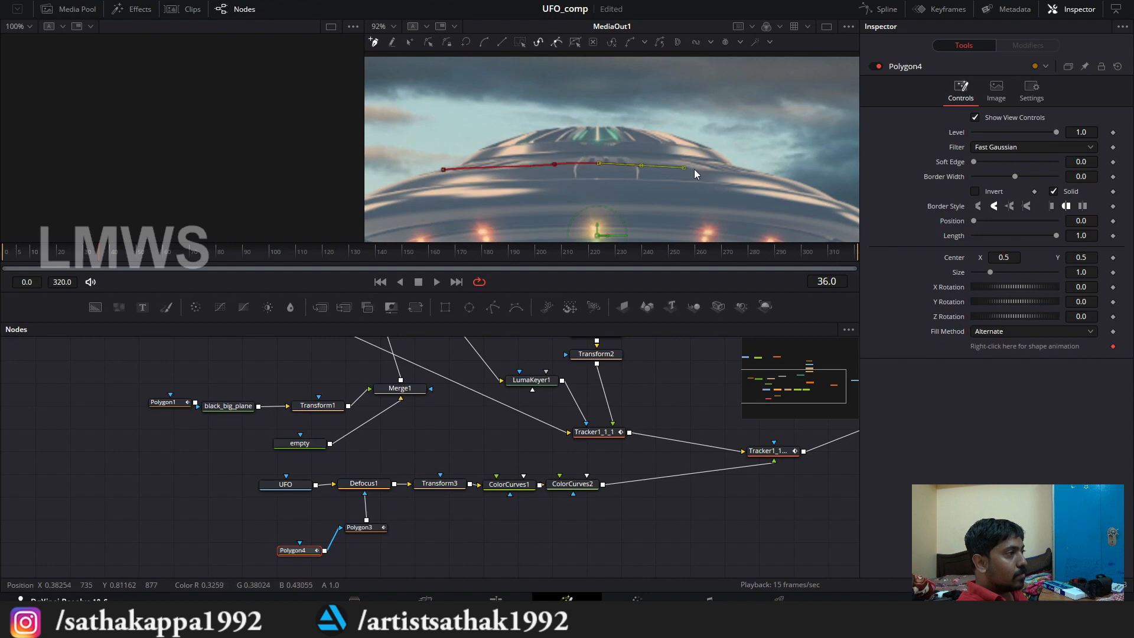
{"action": "left_click", "coordinate": [737, 178]}
{"action": "left_click_drag", "start_coordinate": [783, 169], "coordinate": [784, 148]}
{"action": "left_click", "coordinate": [707, 109]}
{"action": "left_click", "coordinate": [544, 95]}
{"action": "left_click", "coordinate": [451, 114]}
{"action": "left_click", "coordinate": [443, 169]}
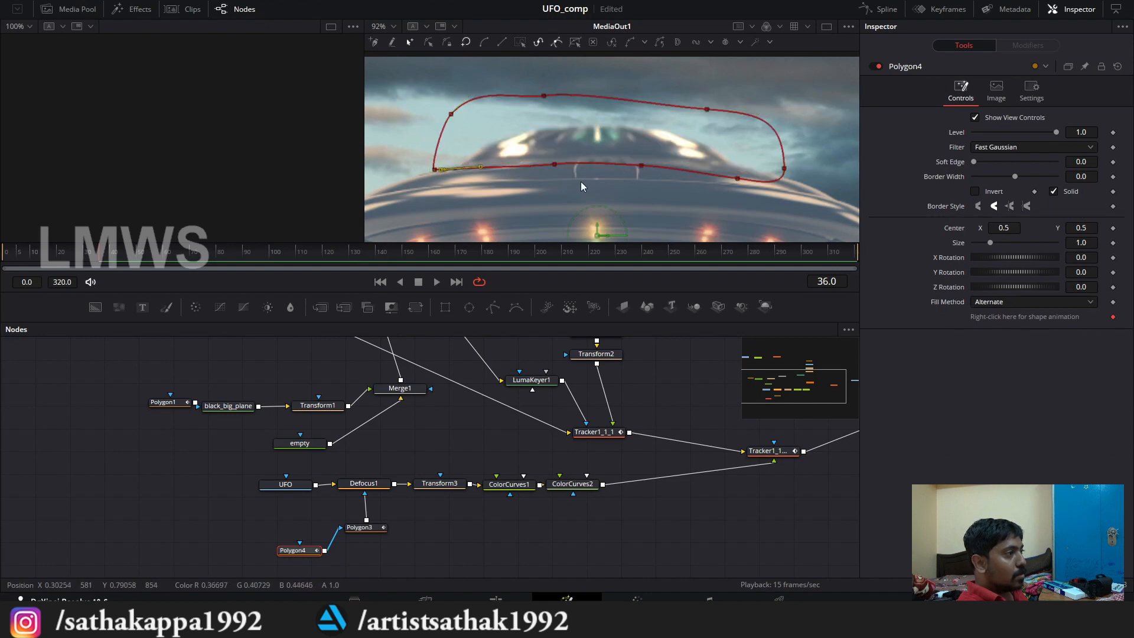
Step: Raise the Soft Edge of the UFO dome mask to feather it slightly, and save the project
{"action": "left_click_drag", "start_coordinate": [973, 161], "coordinate": [991, 160]}
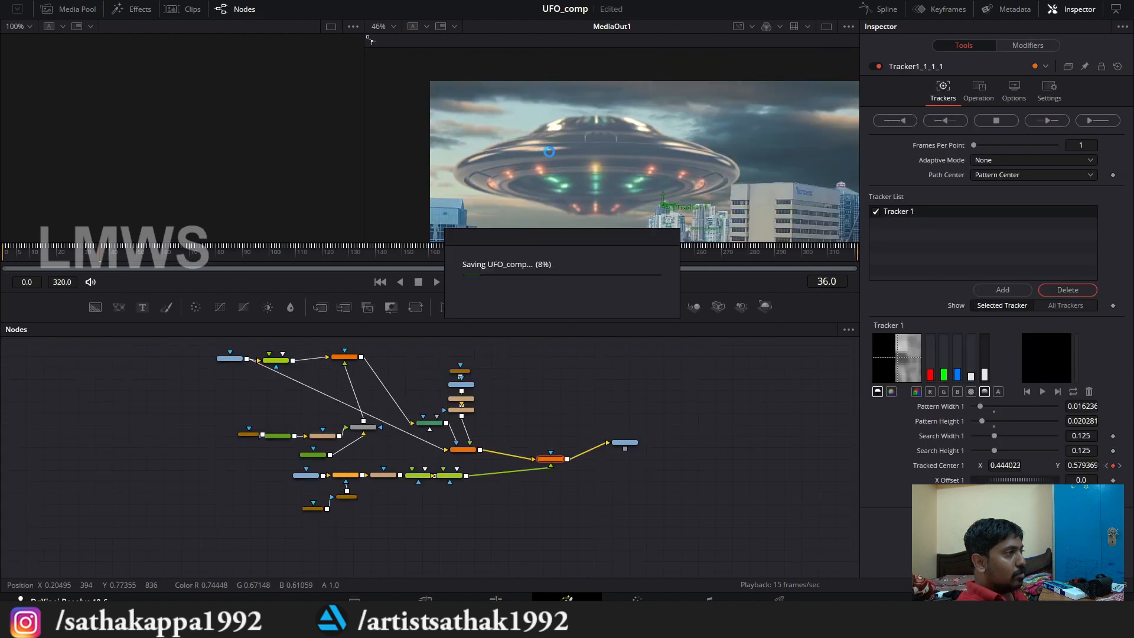
{"action": "key", "text": "ctrl+s"}
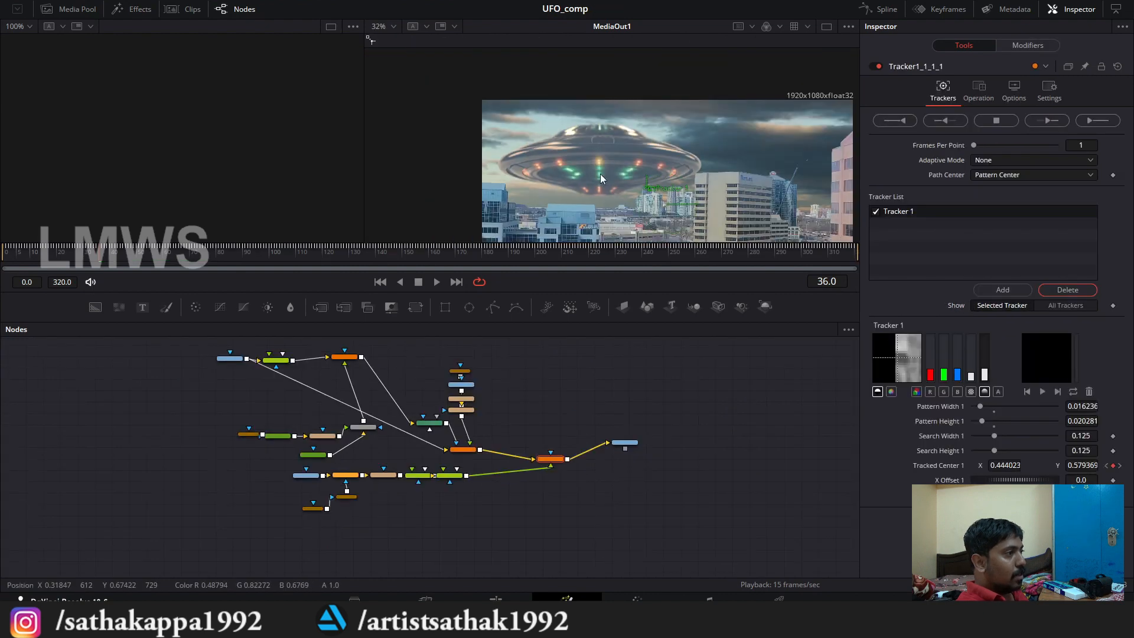
{"action": "scroll", "coordinate": [598, 165], "scroll_direction": "down", "scroll_amount": 2}
{"action": "scroll", "coordinate": [595, 158], "scroll_direction": "up", "scroll_amount": 2}
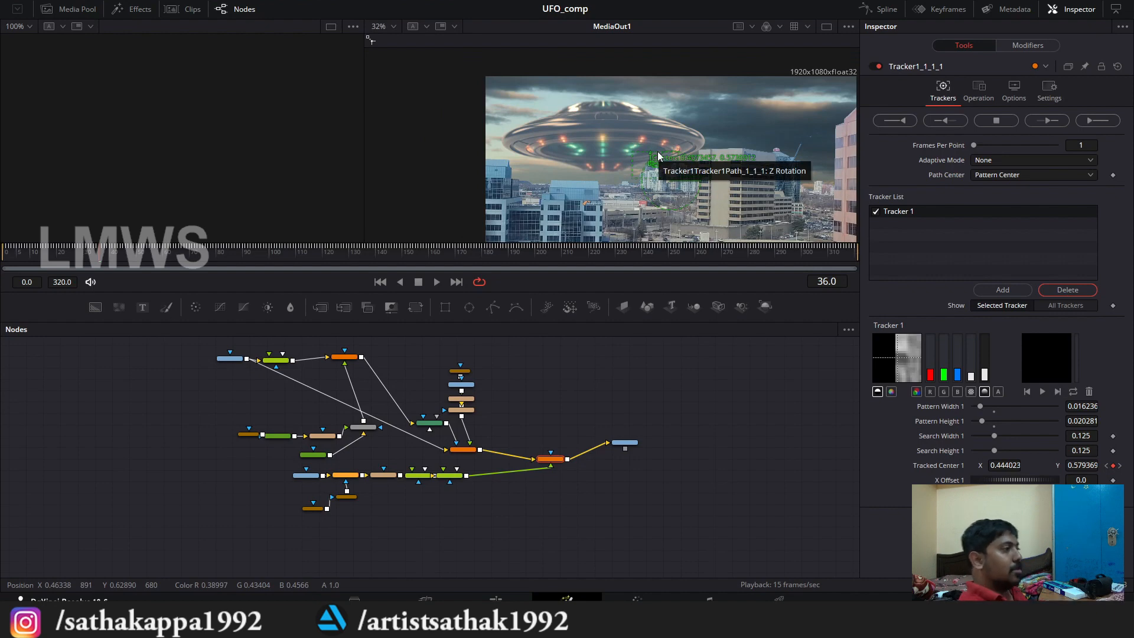
{"action": "left_click", "coordinate": [641, 429]}
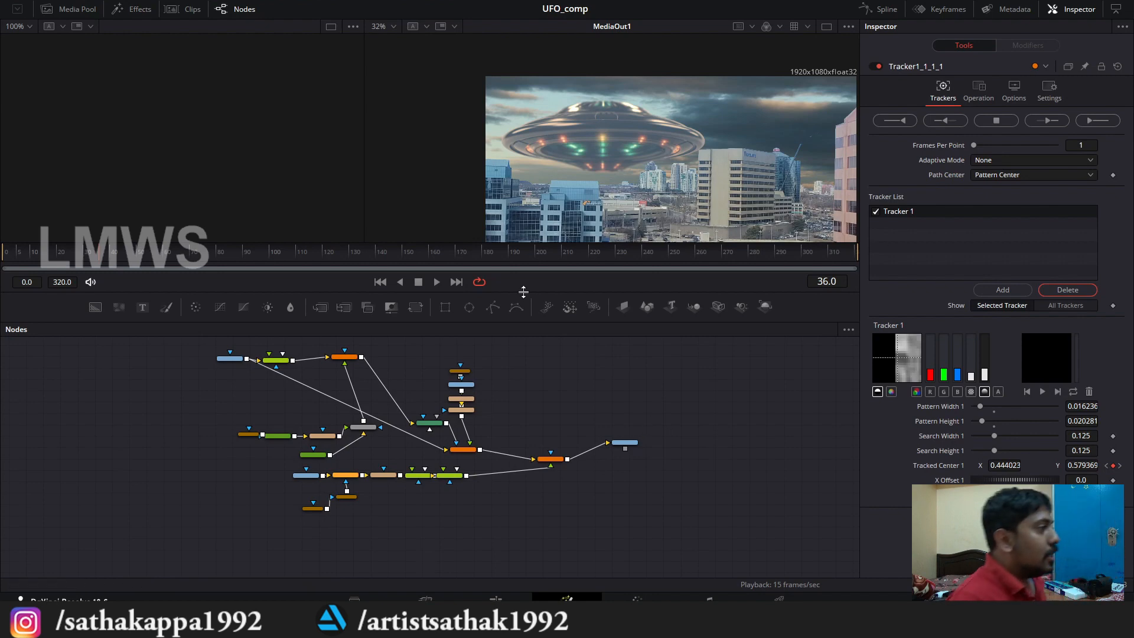
Step: Duplicate the Polygon2, sky, Resize1 and Transform2 nodes into the empty area beyond the original sky branch
{"action": "scroll", "coordinate": [389, 433], "scroll_direction": "up", "scroll_amount": 2}
{"action": "scroll", "coordinate": [536, 416], "scroll_direction": "up", "scroll_amount": 1}
{"action": "left_click_drag", "start_coordinate": [539, 425], "coordinate": [416, 390]}
{"action": "scroll", "coordinate": [541, 461], "scroll_direction": "down", "scroll_amount": 2}
{"action": "scroll", "coordinate": [413, 402], "scroll_direction": "up", "scroll_amount": 1}
{"action": "left_click", "coordinate": [411, 384]}
{"action": "scroll", "coordinate": [441, 402], "scroll_direction": "up", "scroll_amount": 2}
{"action": "scroll", "coordinate": [429, 395], "scroll_direction": "down", "scroll_amount": 3}
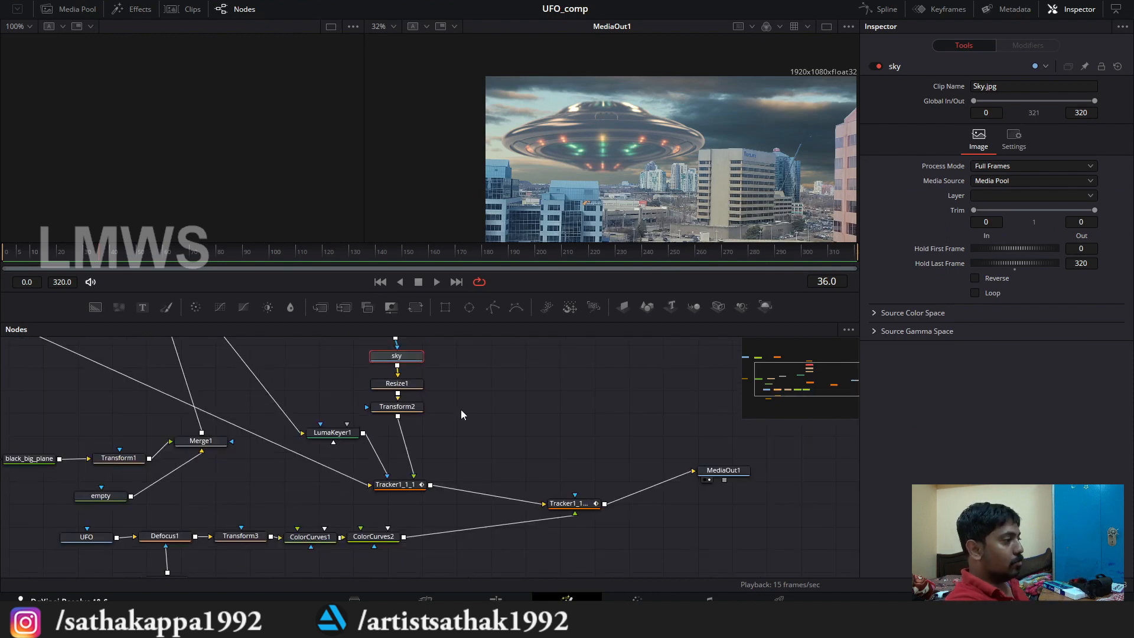
{"action": "scroll", "coordinate": [460, 409], "scroll_direction": "down", "scroll_amount": 2}
{"action": "scroll", "coordinate": [459, 398], "scroll_direction": "up", "scroll_amount": 2}
{"action": "left_click_drag", "start_coordinate": [459, 388], "coordinate": [400, 394]}
{"action": "left_click", "coordinate": [492, 479]}
{"action": "scroll", "coordinate": [520, 487], "scroll_direction": "down", "scroll_amount": 3}
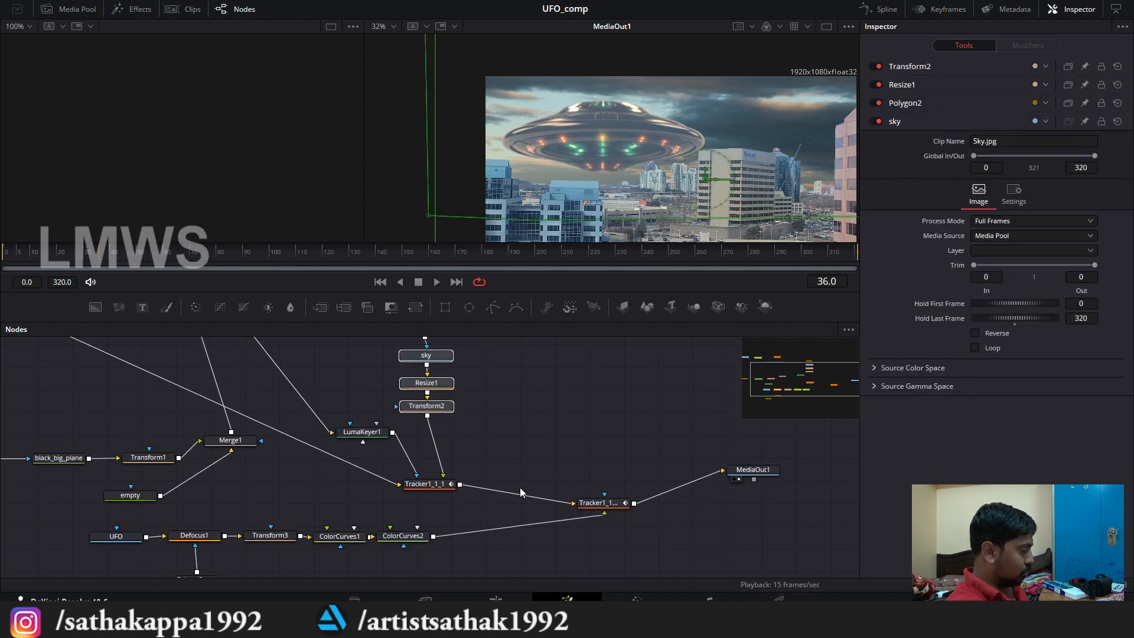
{"action": "scroll", "coordinate": [512, 438], "scroll_direction": "down", "scroll_amount": 3}
{"action": "scroll", "coordinate": [512, 438], "scroll_direction": "up", "scroll_amount": 3}
{"action": "left_click_drag", "start_coordinate": [478, 455], "coordinate": [429, 472]}
{"action": "key", "text": "ctrl+v"}
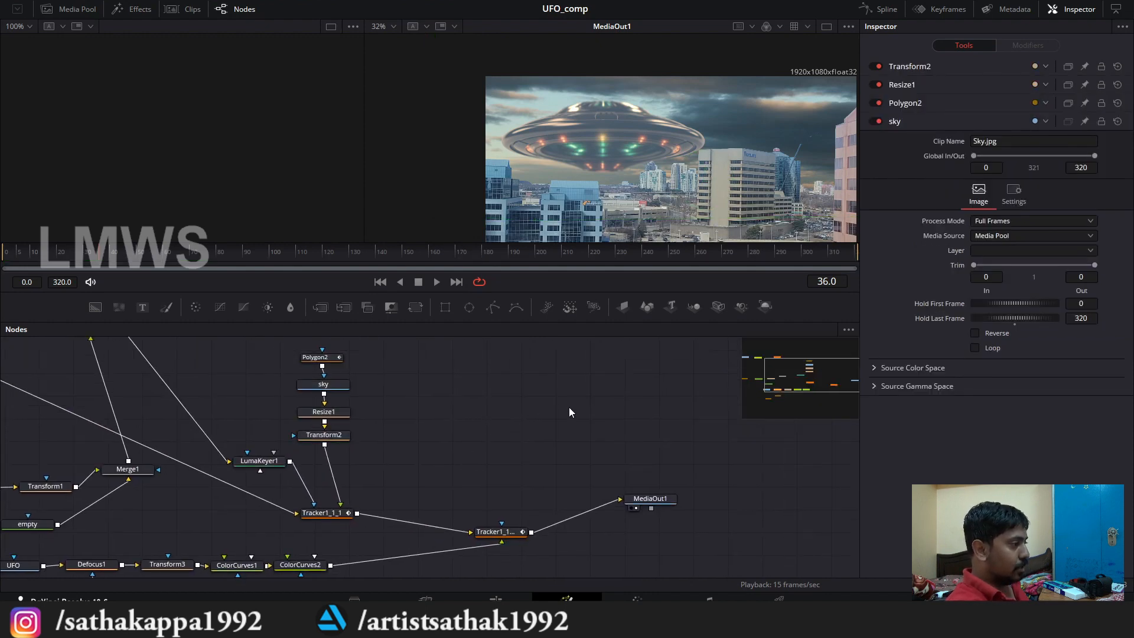
{"action": "left_click", "coordinate": [565, 428]}
Step: Move MediaOut1 farther from the tracker and insert a copy of Tracker1_1_1_1 between them
{"action": "left_click_drag", "start_coordinate": [566, 425], "coordinate": [664, 527]}
{"action": "left_click", "coordinate": [621, 423]}
{"action": "scroll", "coordinate": [496, 459], "scroll_direction": "down", "scroll_amount": 4}
{"action": "scroll", "coordinate": [548, 472], "scroll_direction": "up", "scroll_amount": 2}
{"action": "scroll", "coordinate": [665, 527], "scroll_direction": "up", "scroll_amount": 3}
{"action": "left_click", "coordinate": [245, 478]}
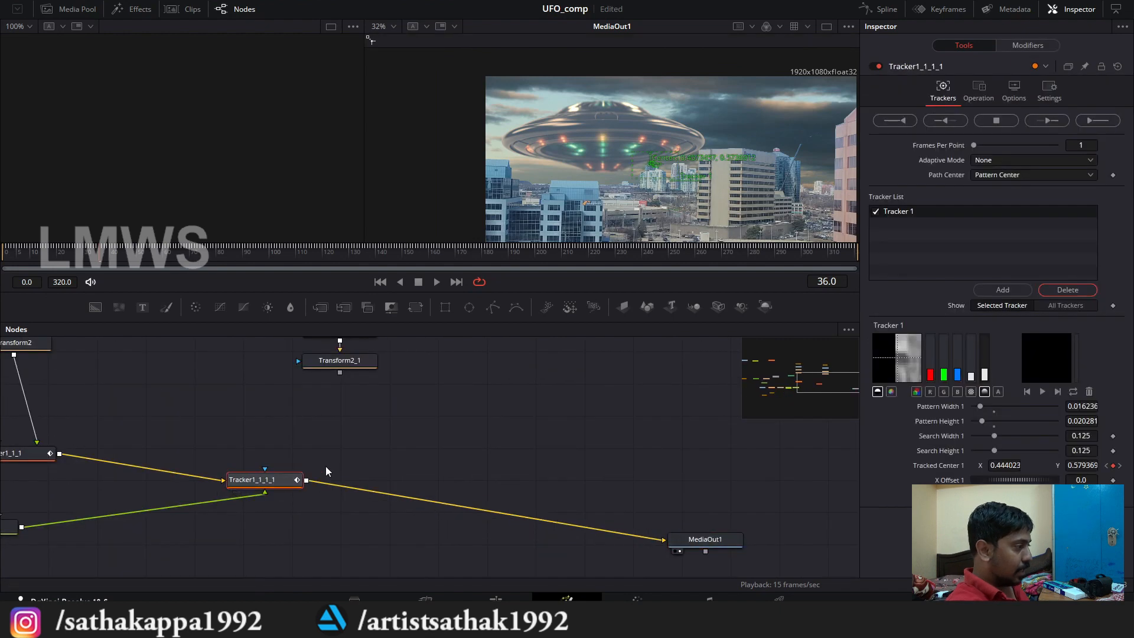
{"action": "key", "text": "ctrl+c"}
{"action": "key", "text": "ctrl+v"}
{"action": "left_click_drag", "start_coordinate": [373, 488], "coordinate": [421, 499]}
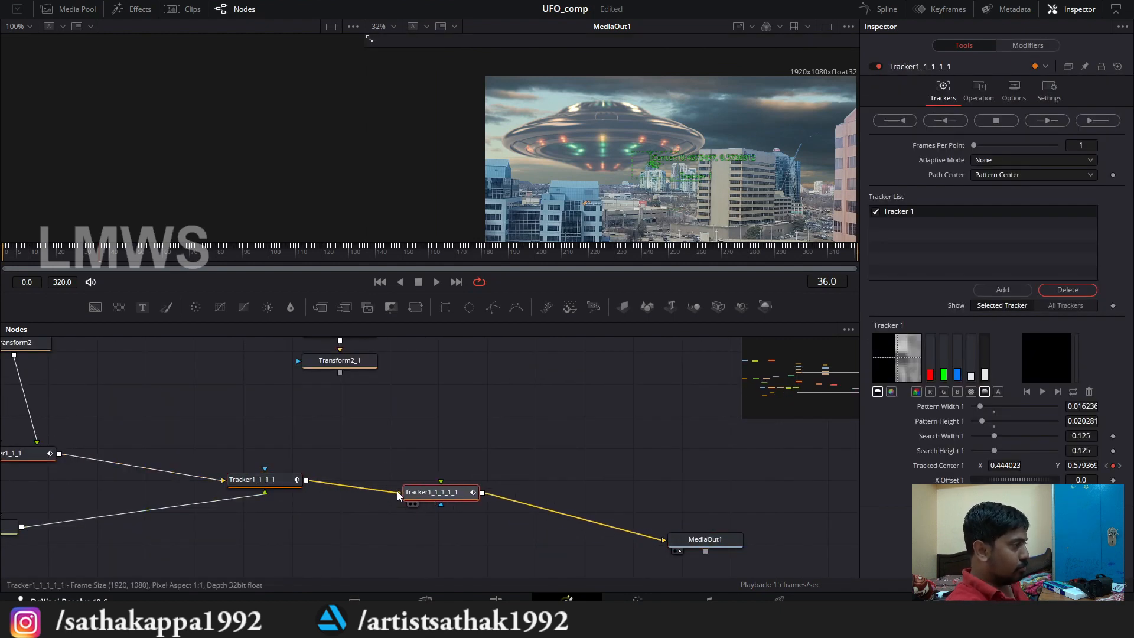
{"action": "scroll", "coordinate": [400, 460], "scroll_direction": "down", "scroll_amount": 2}
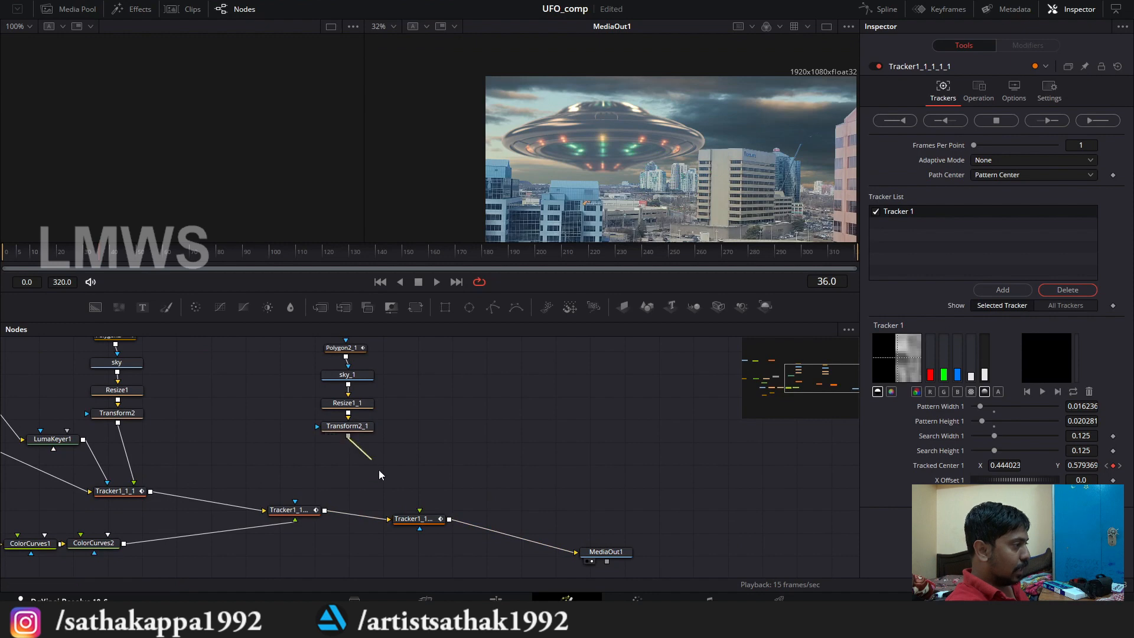
Step: Connect Transform2_1 to the foreground input of the duplicated tracker, and save the project
{"action": "left_click_drag", "start_coordinate": [348, 435], "coordinate": [420, 511]}
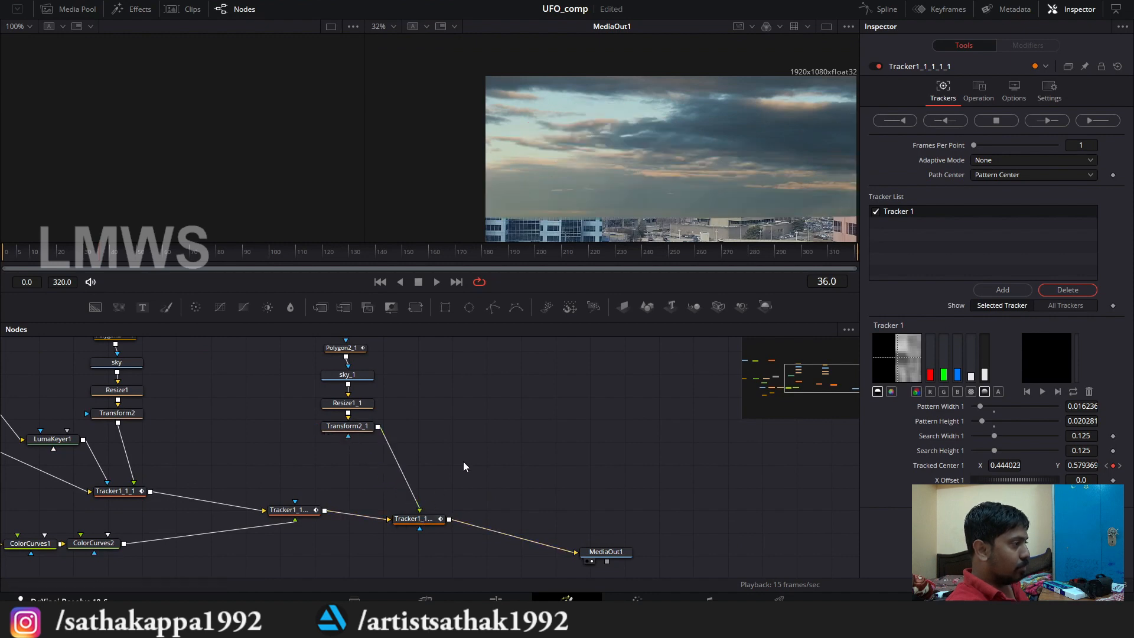
{"action": "scroll", "coordinate": [455, 460], "scroll_direction": "down", "scroll_amount": 2}
{"action": "key", "text": "ctrl+s"}
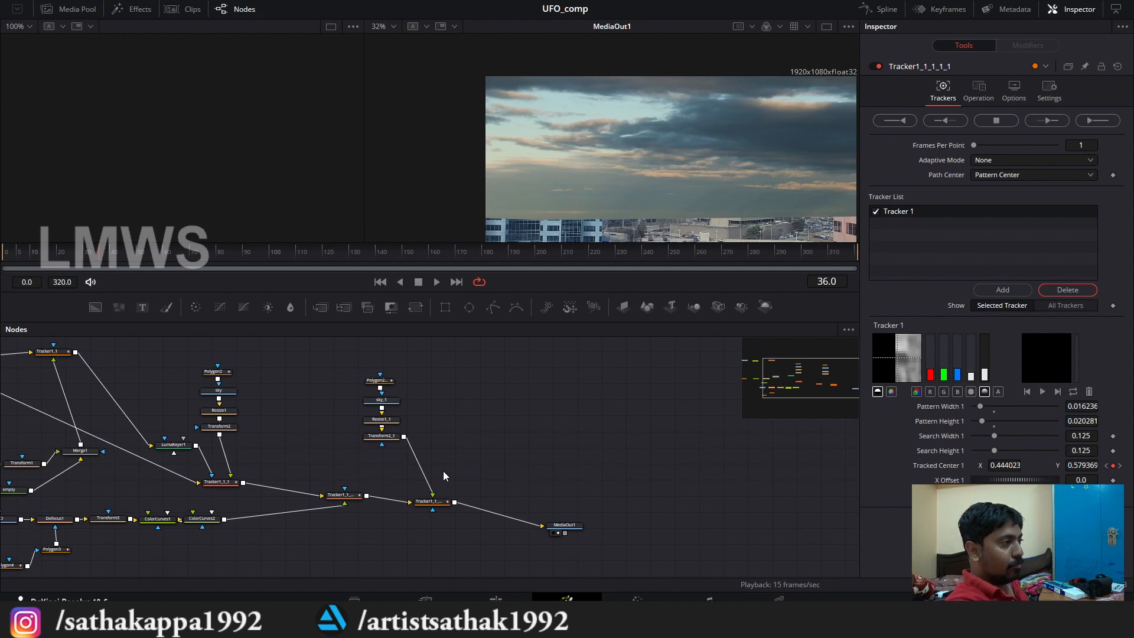
{"action": "scroll", "coordinate": [443, 470], "scroll_direction": "down", "scroll_amount": 2}
{"action": "scroll", "coordinate": [326, 461], "scroll_direction": "up", "scroll_amount": 3}
{"action": "left_click_drag", "start_coordinate": [441, 523], "coordinate": [380, 477]}
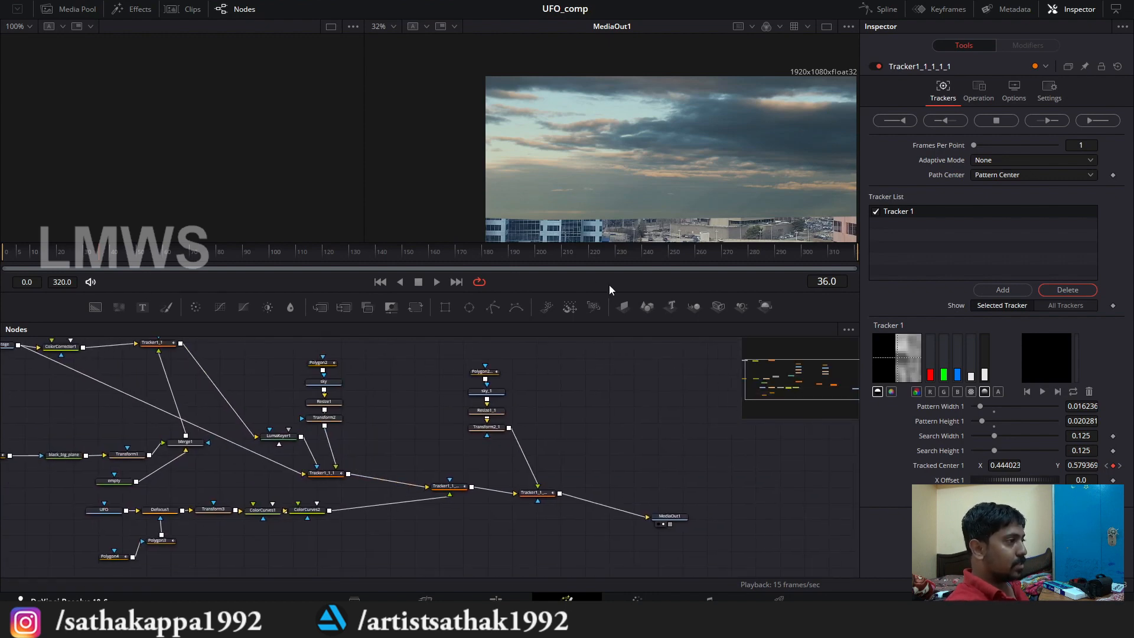
Step: Load Tracker1_1_1 in the empty viewer and connect LumaKeyer1 to the duplicated tracker's effect mask
{"action": "left_click_drag", "start_coordinate": [324, 507], "coordinate": [360, 509]}
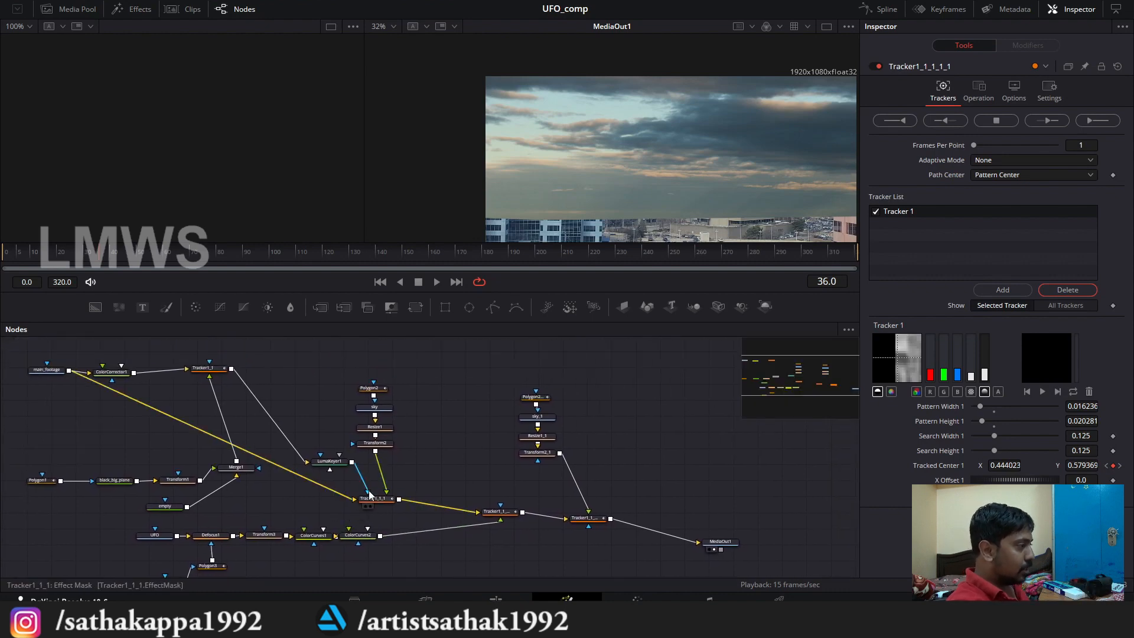
{"action": "scroll", "coordinate": [362, 514], "scroll_direction": "up", "scroll_amount": 2}
{"action": "left_click", "coordinate": [195, 425]}
{"action": "left_click_drag", "start_coordinate": [194, 425], "coordinate": [186, 423]}
{"action": "scroll", "coordinate": [259, 476], "scroll_direction": "down", "scroll_amount": 2}
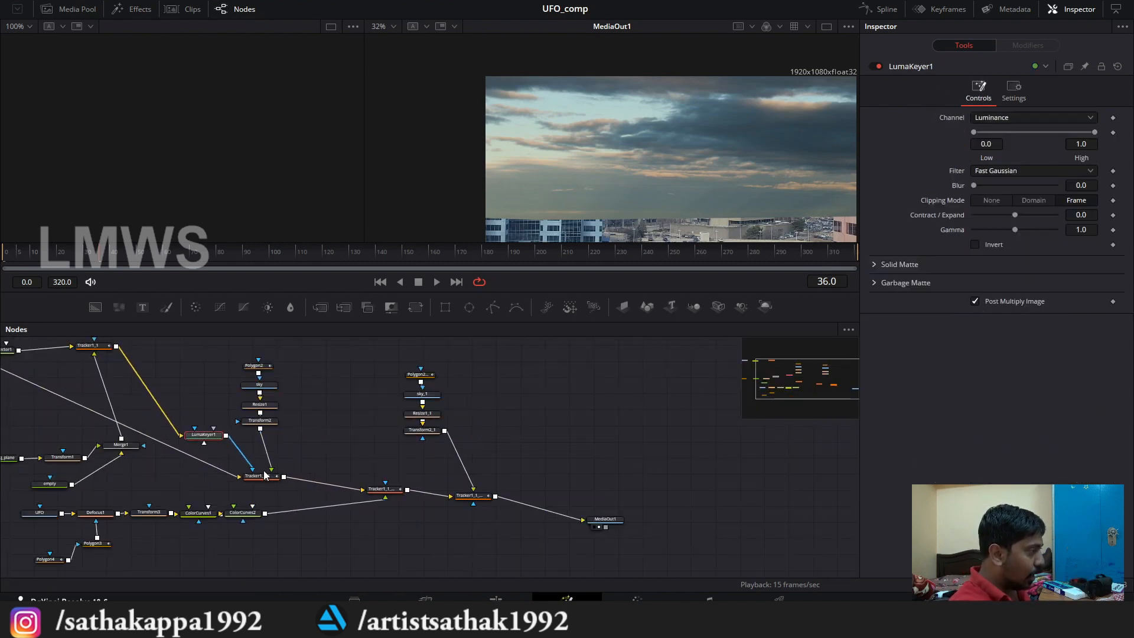
{"action": "scroll", "coordinate": [259, 476], "scroll_direction": "up", "scroll_amount": 2}
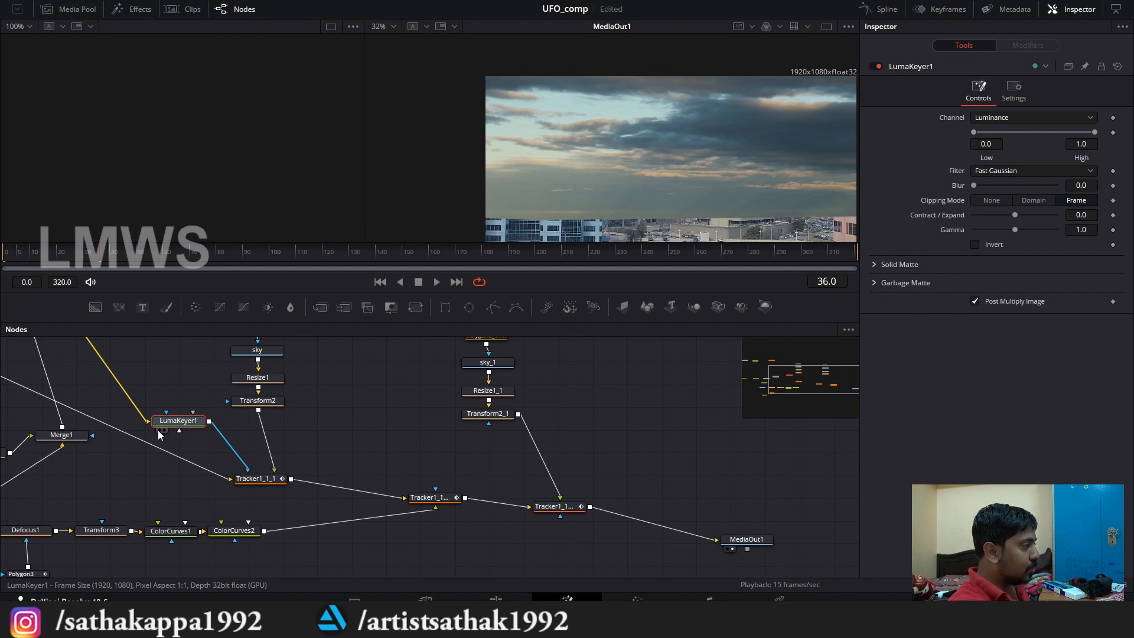
{"action": "left_click_drag", "start_coordinate": [255, 479], "coordinate": [149, 160]}
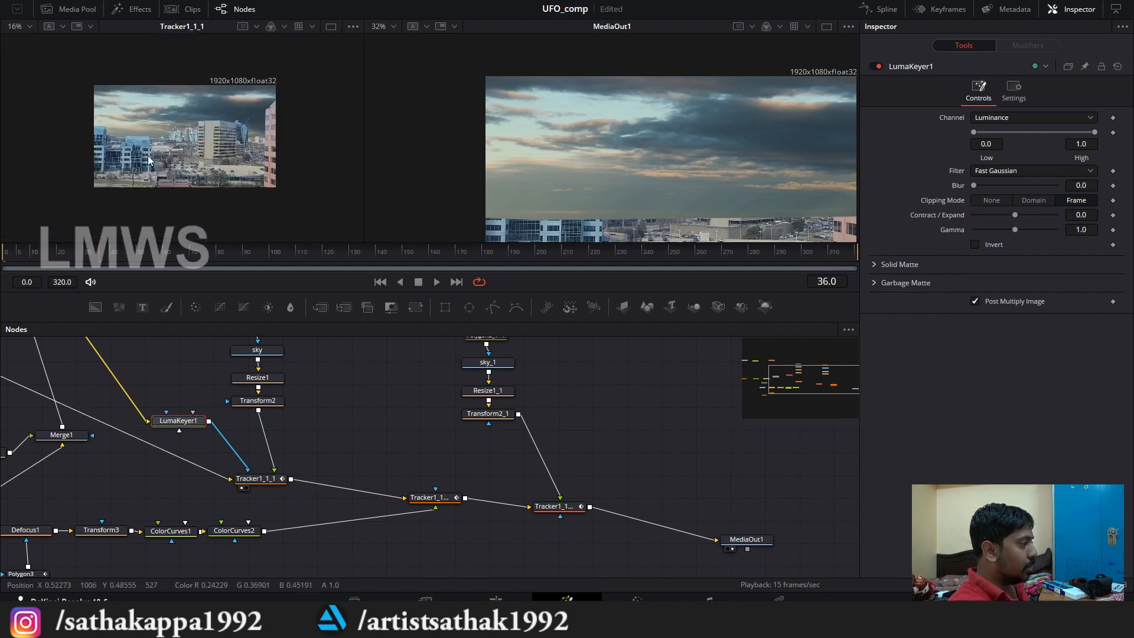
{"action": "scroll", "coordinate": [149, 160], "scroll_direction": "up", "scroll_amount": 2}
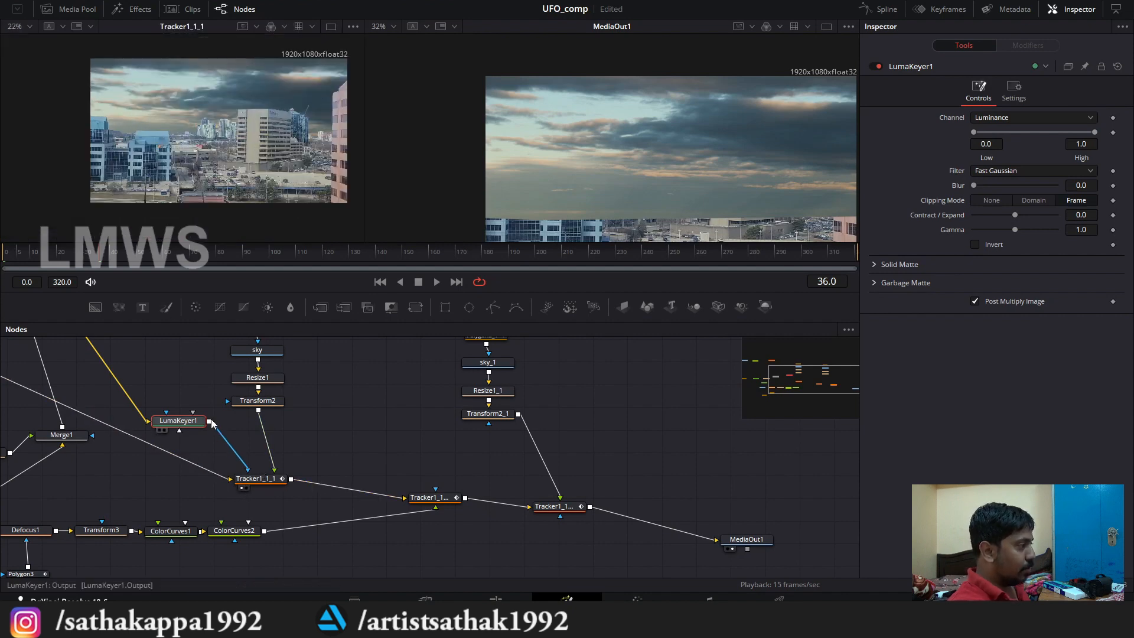
{"action": "left_click_drag", "start_coordinate": [209, 422], "coordinate": [546, 497]}
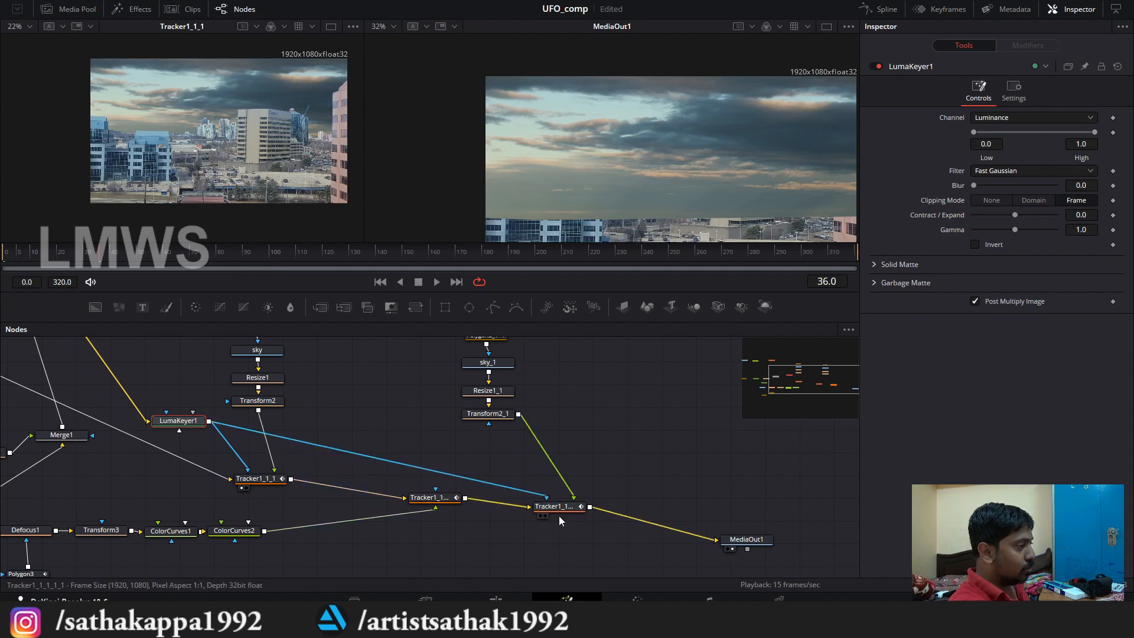
Step: Delete the duplicated Polygon2_1 mask and attach a new polygon mask to the sky_1 node
{"action": "scroll", "coordinate": [527, 489], "scroll_direction": "up", "scroll_amount": 1}
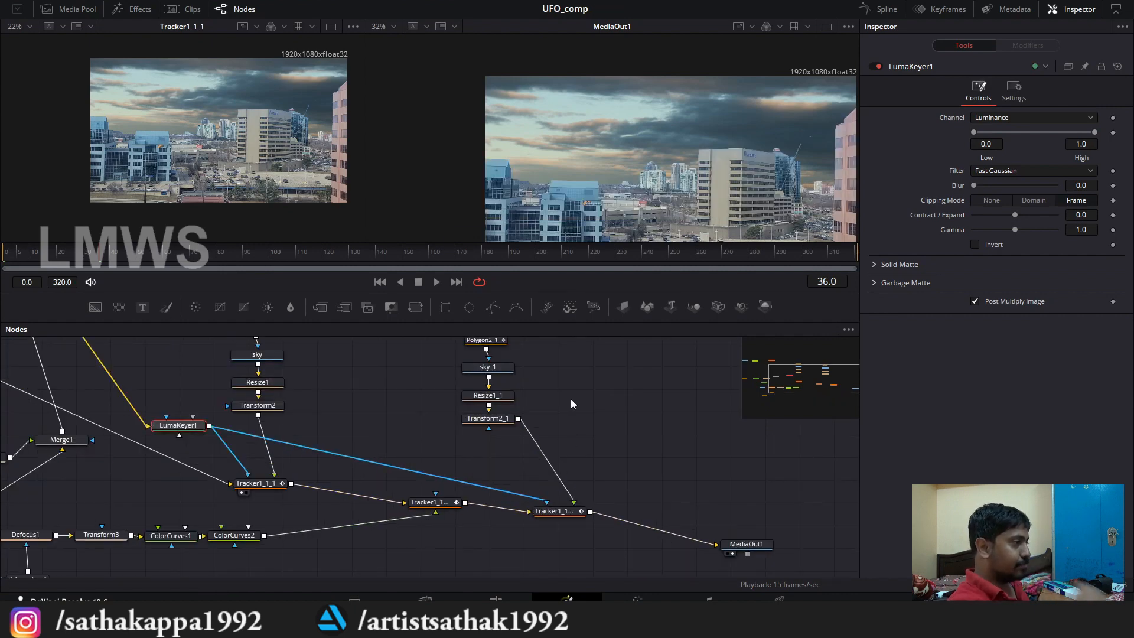
{"action": "scroll", "coordinate": [538, 455], "scroll_direction": "up", "scroll_amount": 5}
{"action": "scroll", "coordinate": [539, 454], "scroll_direction": "up", "scroll_amount": 3}
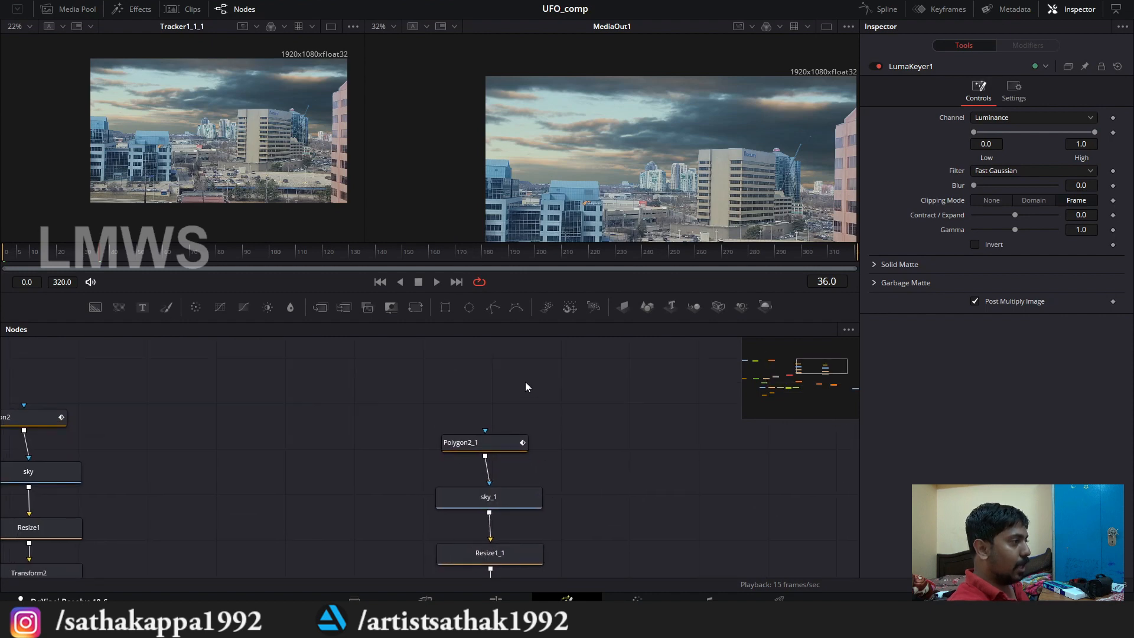
{"action": "left_click", "coordinate": [451, 389]}
{"action": "left_click_drag", "start_coordinate": [464, 396], "coordinate": [468, 398]}
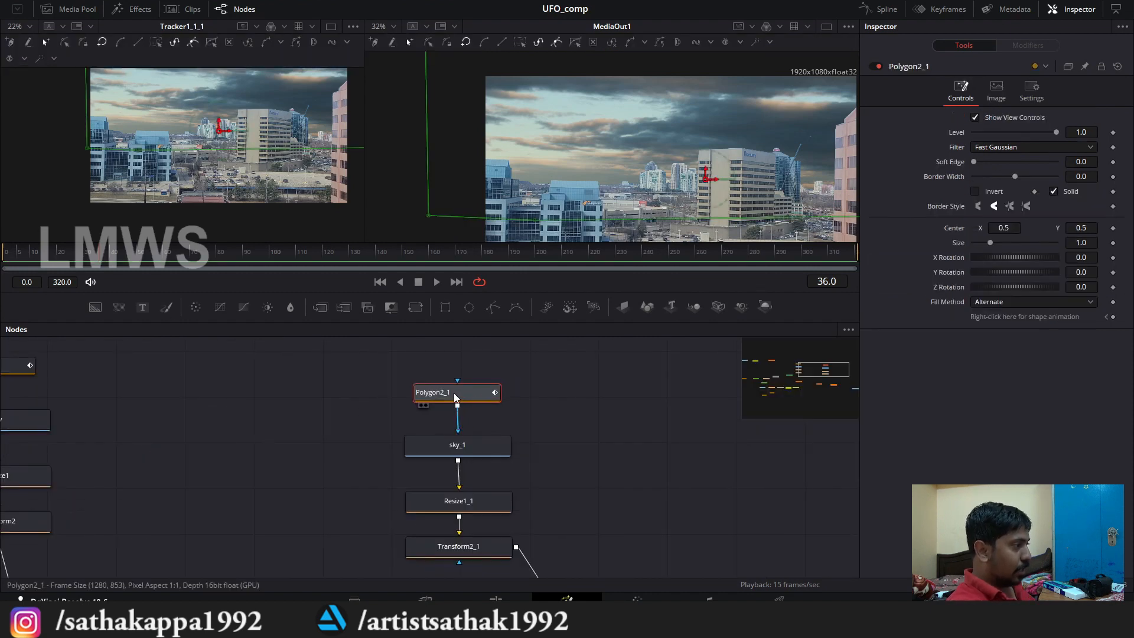
{"action": "key", "text": "Delete"}
{"action": "scroll", "coordinate": [478, 397], "scroll_direction": "down", "scroll_amount": 2}
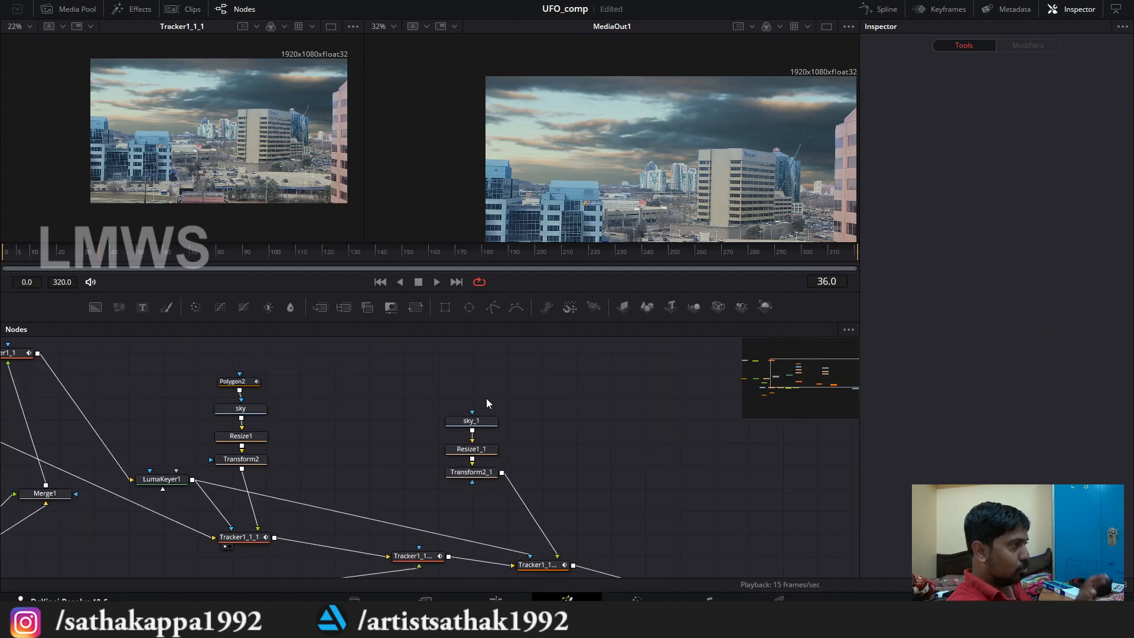
{"action": "left_click", "coordinate": [480, 419]}
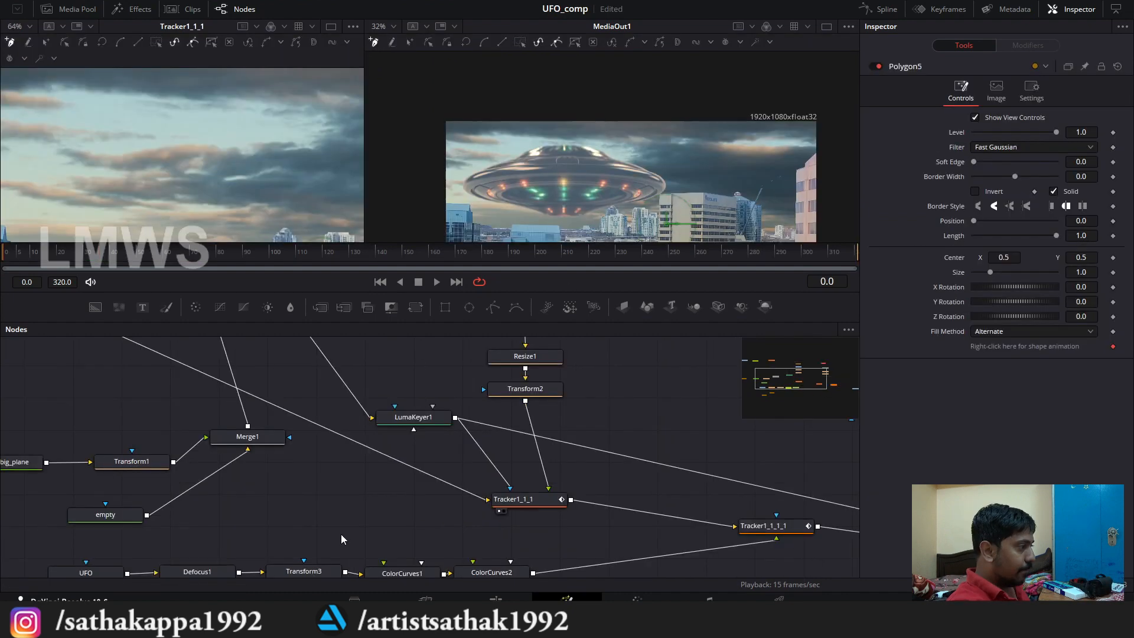
Step: Turn off the UFO image node so only the sky and city footage show
{"action": "left_click", "coordinate": [185, 514]}
{"action": "left_click_drag", "start_coordinate": [360, 478], "coordinate": [283, 535]}
{"action": "scroll", "coordinate": [421, 502], "scroll_direction": "down", "scroll_amount": 3}
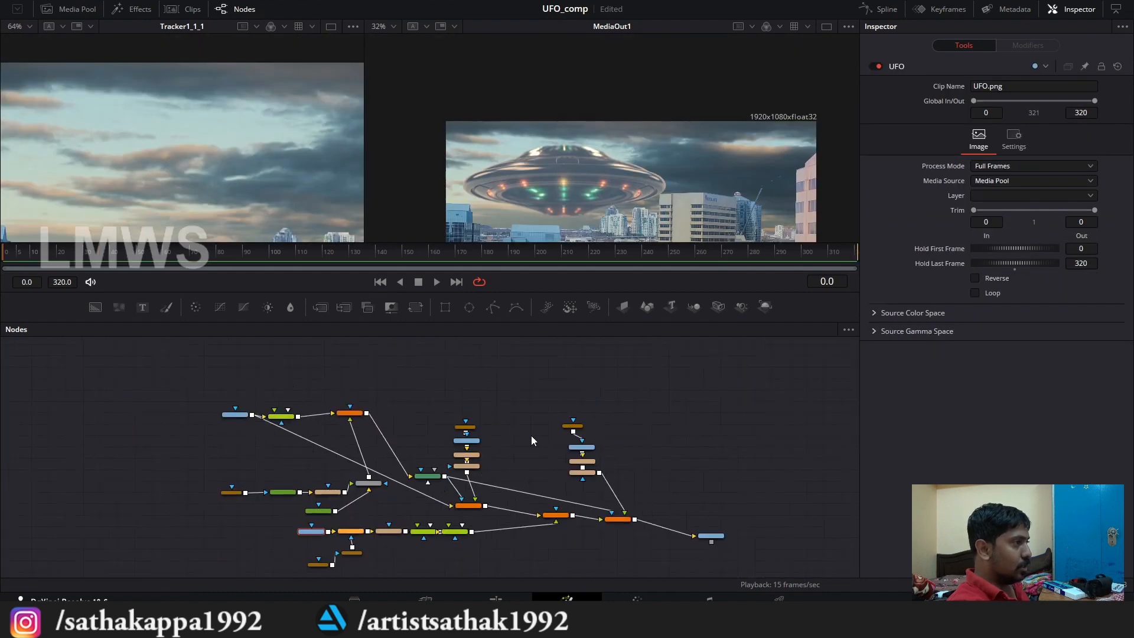
{"action": "scroll", "coordinate": [610, 448], "scroll_direction": "up", "scroll_amount": 3}
{"action": "left_click", "coordinate": [877, 66]}
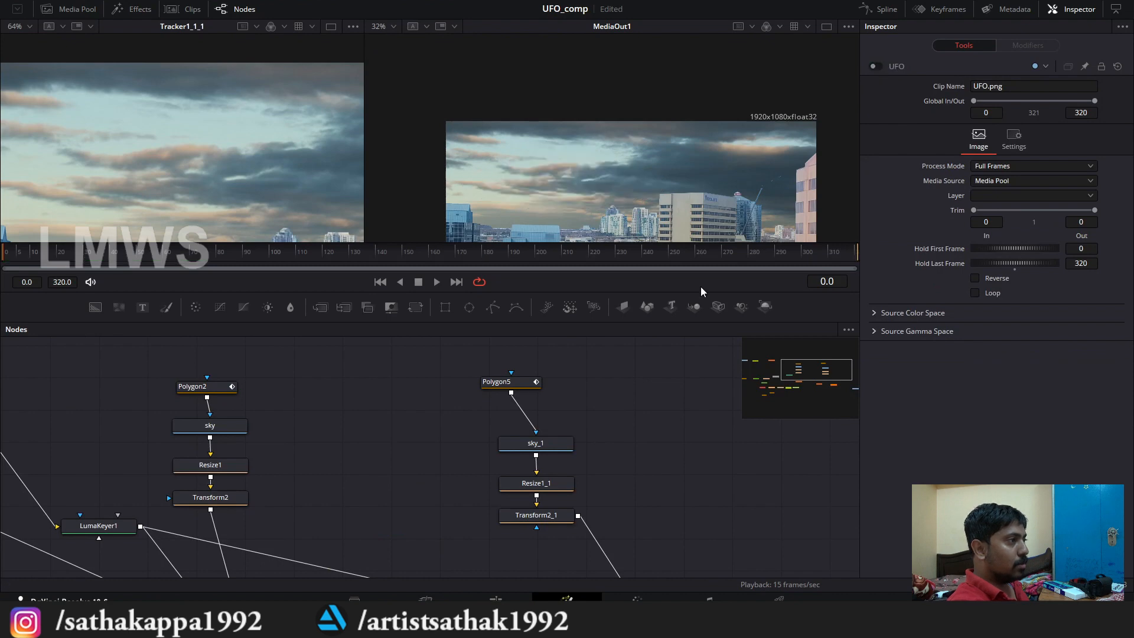
Step: Trace a closed Polygon5 outline around the long dark cloud band and set its soft edge to 0.03
{"action": "left_click_drag", "start_coordinate": [514, 382], "coordinate": [542, 390]}
{"action": "scroll", "coordinate": [564, 182], "scroll_direction": "up", "scroll_amount": 5}
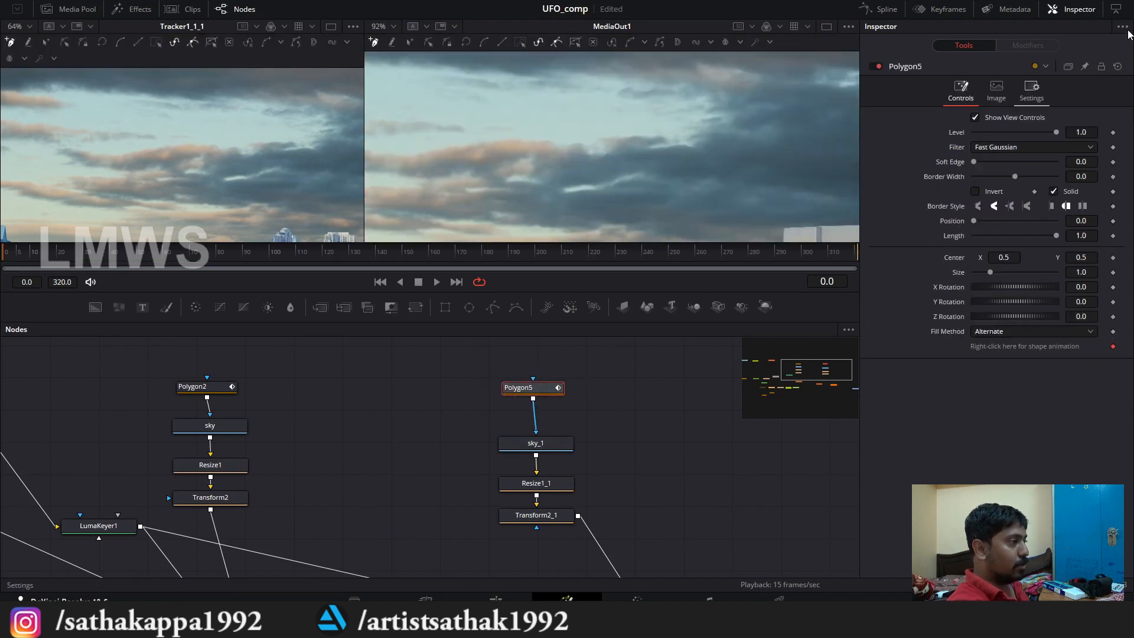
{"action": "scroll", "coordinate": [689, 159], "scroll_direction": "up", "scroll_amount": 2}
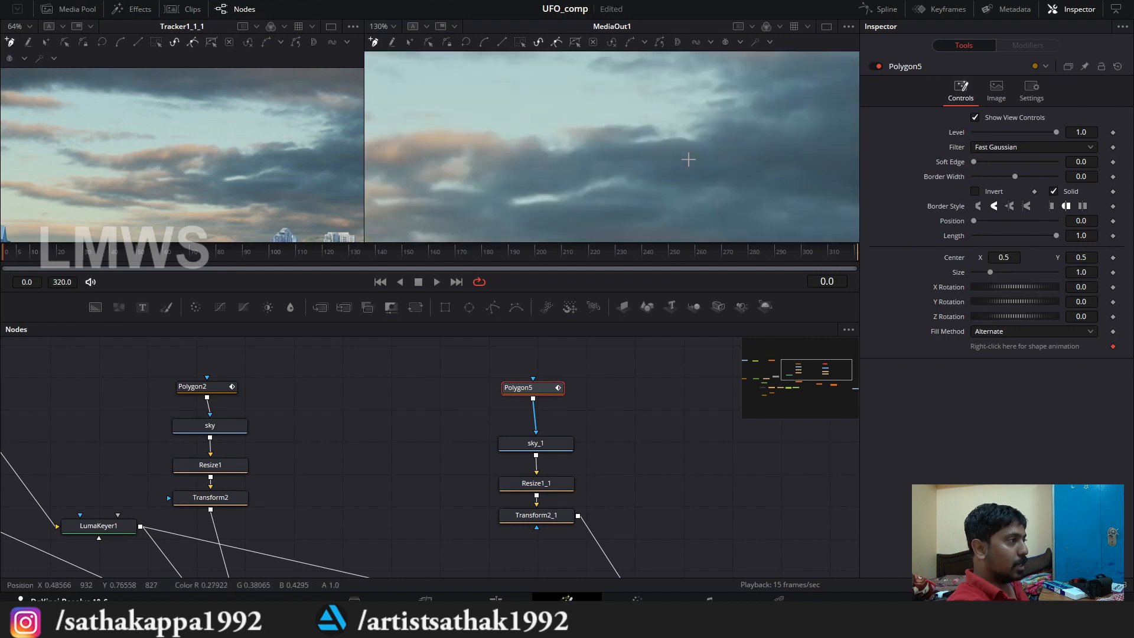
{"action": "left_click", "coordinate": [697, 143]}
{"action": "left_click_drag", "start_coordinate": [656, 130], "coordinate": [603, 126]}
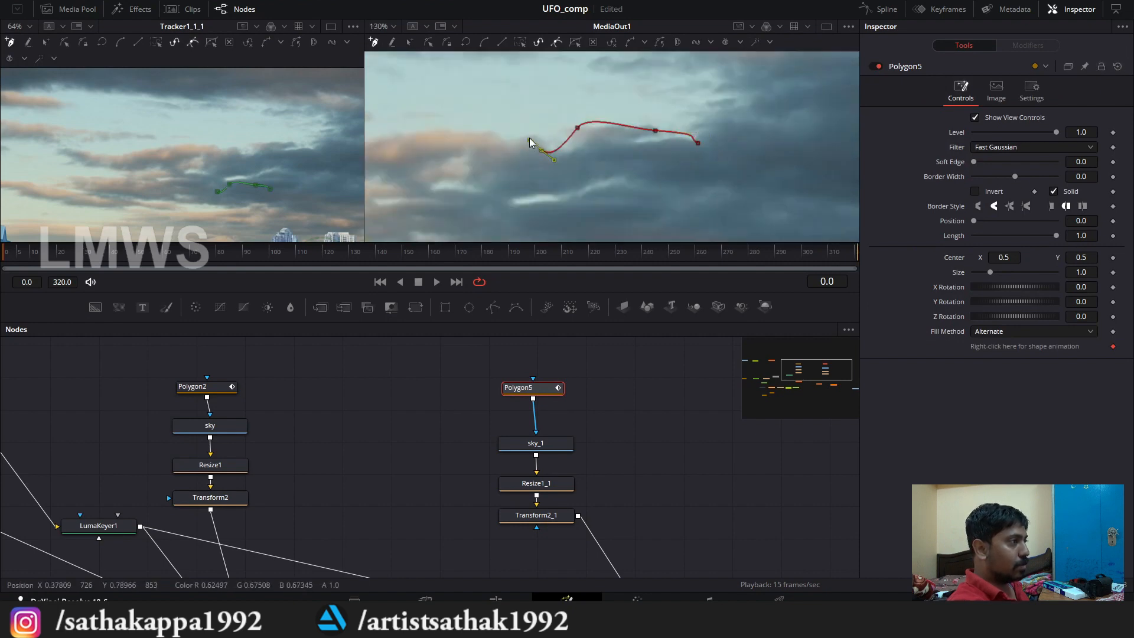
{"action": "left_click_drag", "start_coordinate": [526, 133], "coordinate": [515, 136]}
{"action": "mouse_move", "coordinate": [490, 137]}
{"action": "left_mouse_down"}
{"action": "mouse_move", "coordinate": [672, 125]}
{"action": "mouse_move", "coordinate": [660, 121]}
{"action": "left_mouse_up"}
{"action": "mouse_move", "coordinate": [599, 126]}
{"action": "left_mouse_down"}
{"action": "mouse_move", "coordinate": [550, 152]}
{"action": "mouse_move", "coordinate": [436, 129]}
{"action": "mouse_move", "coordinate": [410, 140]}
{"action": "left_mouse_up"}
{"action": "left_click_drag", "start_coordinate": [452, 159], "coordinate": [557, 177]}
{"action": "left_click_drag", "start_coordinate": [749, 185], "coordinate": [724, 180]}
{"action": "left_click", "coordinate": [531, 175]}
{"action": "left_click", "coordinate": [591, 175]}
{"action": "left_click", "coordinate": [619, 174]}
{"action": "left_click", "coordinate": [844, 202]}
{"action": "left_click_drag", "start_coordinate": [844, 202], "coordinate": [824, 199]}
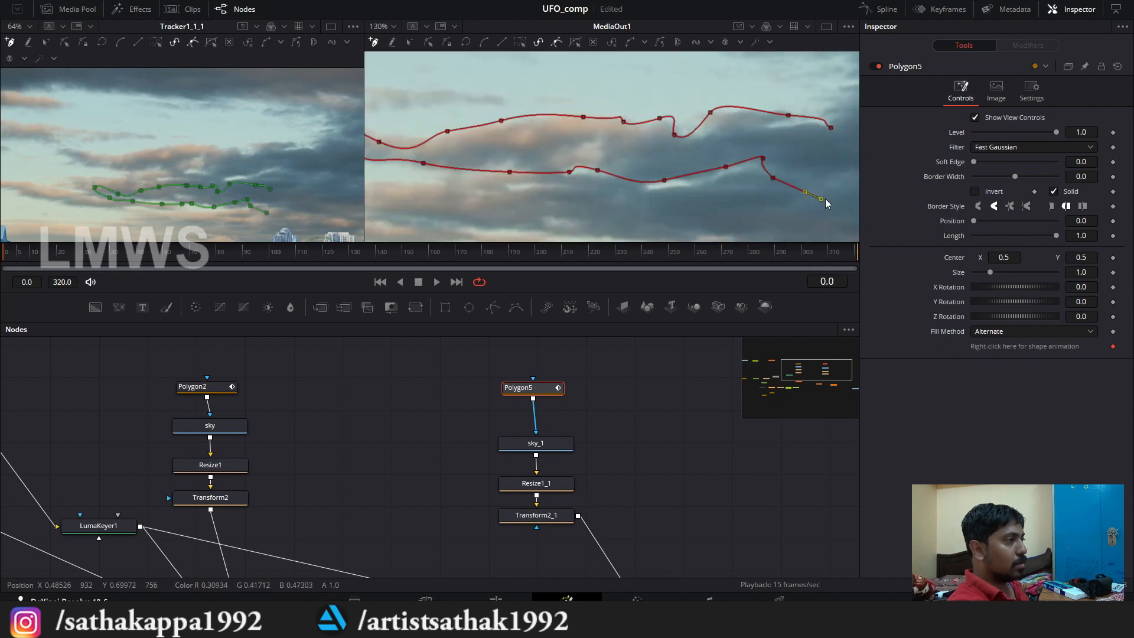
{"action": "left_click", "coordinate": [830, 129]}
{"action": "scroll", "coordinate": [806, 163], "scroll_direction": "down", "scroll_amount": 2}
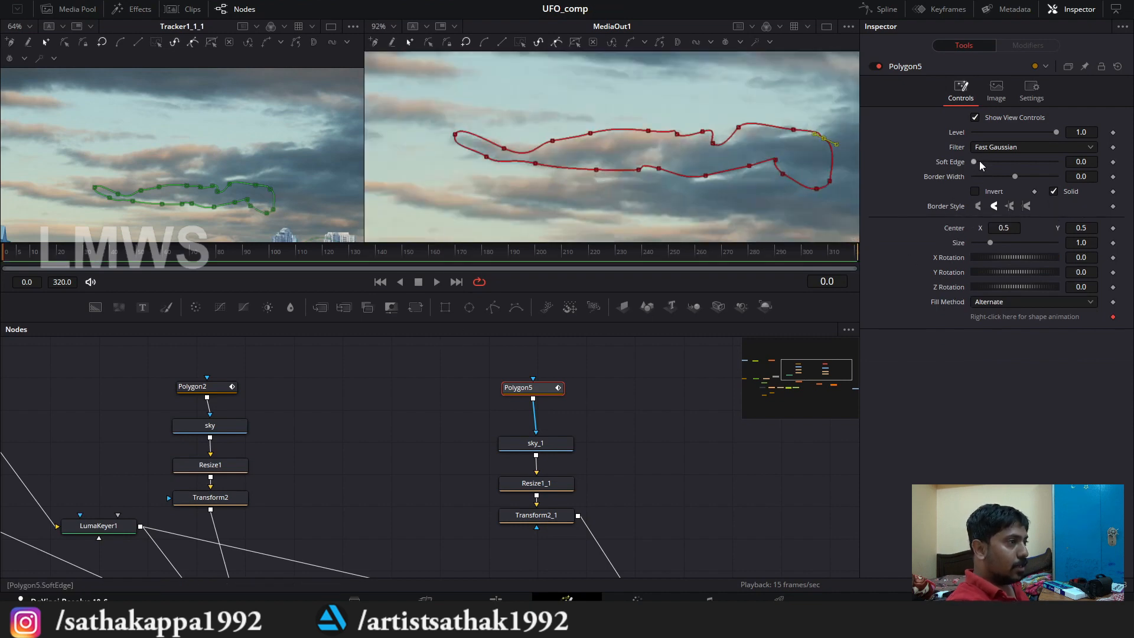
{"action": "left_click_drag", "start_coordinate": [979, 161], "coordinate": [990, 163]}
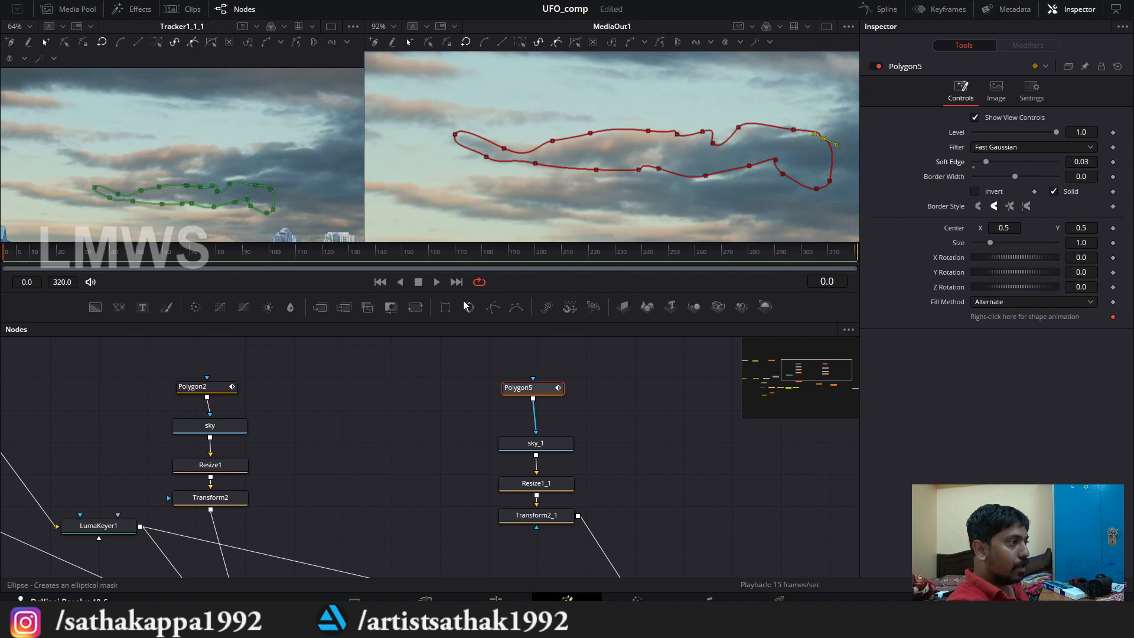
Step: Add a second polygon mask above Polygon5 and connect its output to Polygon5's effect mask
{"action": "left_click_drag", "start_coordinate": [514, 341], "coordinate": [534, 347]}
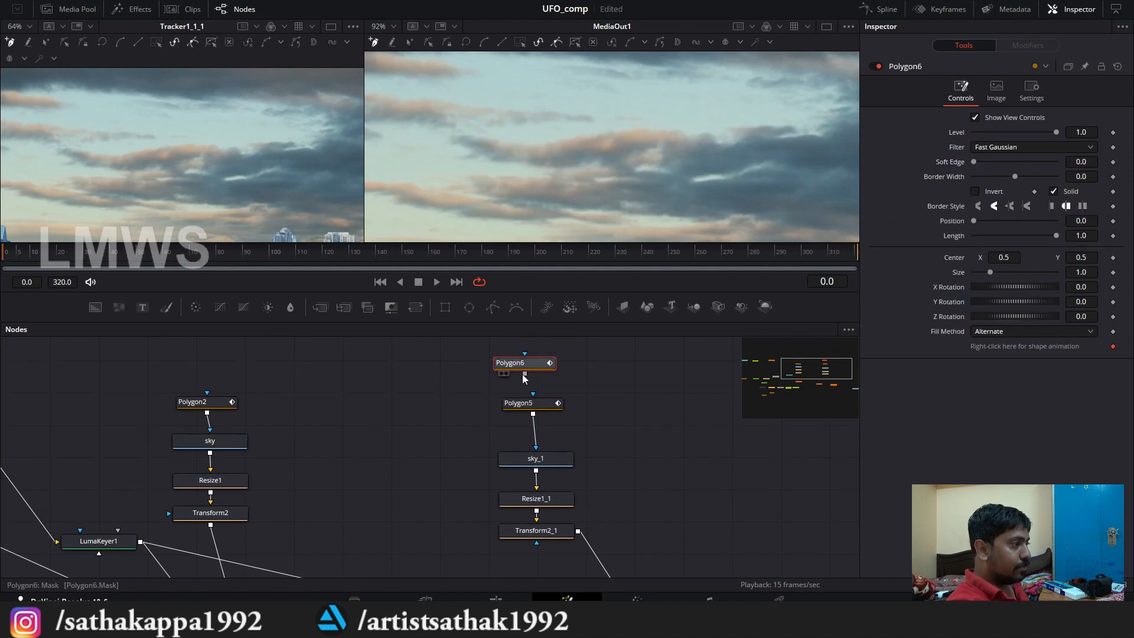
{"action": "left_click_drag", "start_coordinate": [539, 405], "coordinate": [538, 399]}
Step: Trace a closed Polygon6 outline around the lower cloud band above the skyline and set its soft edge to 0.0357
{"action": "left_click_drag", "start_coordinate": [719, 239], "coordinate": [711, 194]}
{"action": "left_click_drag", "start_coordinate": [735, 120], "coordinate": [721, 125]}
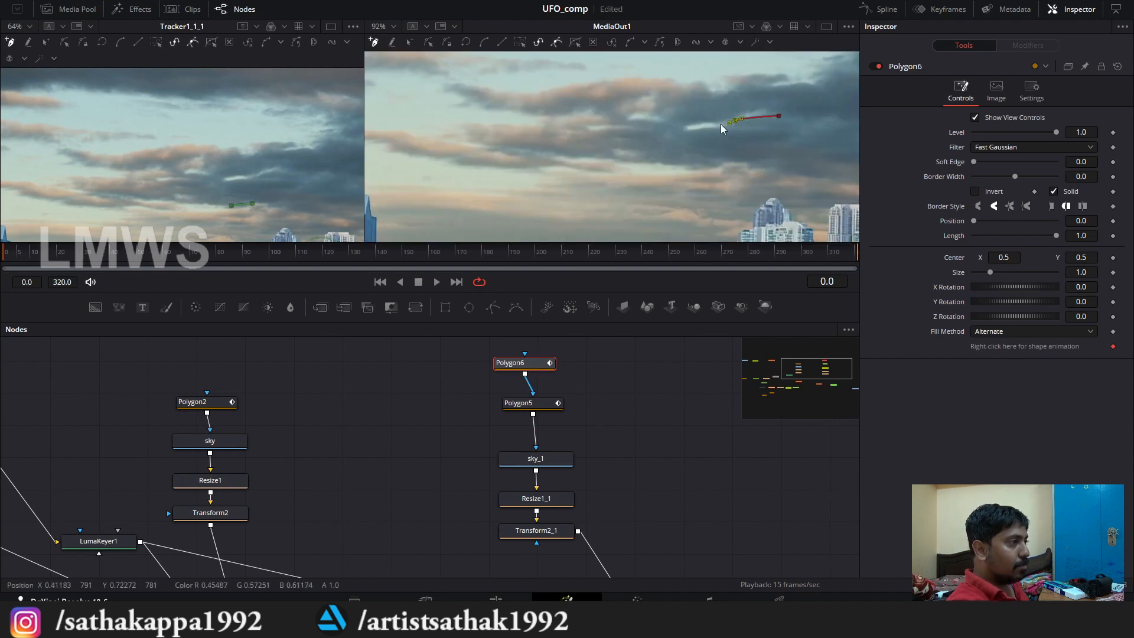
{"action": "left_click", "coordinate": [697, 126]}
{"action": "left_click", "coordinate": [662, 126]}
{"action": "left_click", "coordinate": [613, 117]}
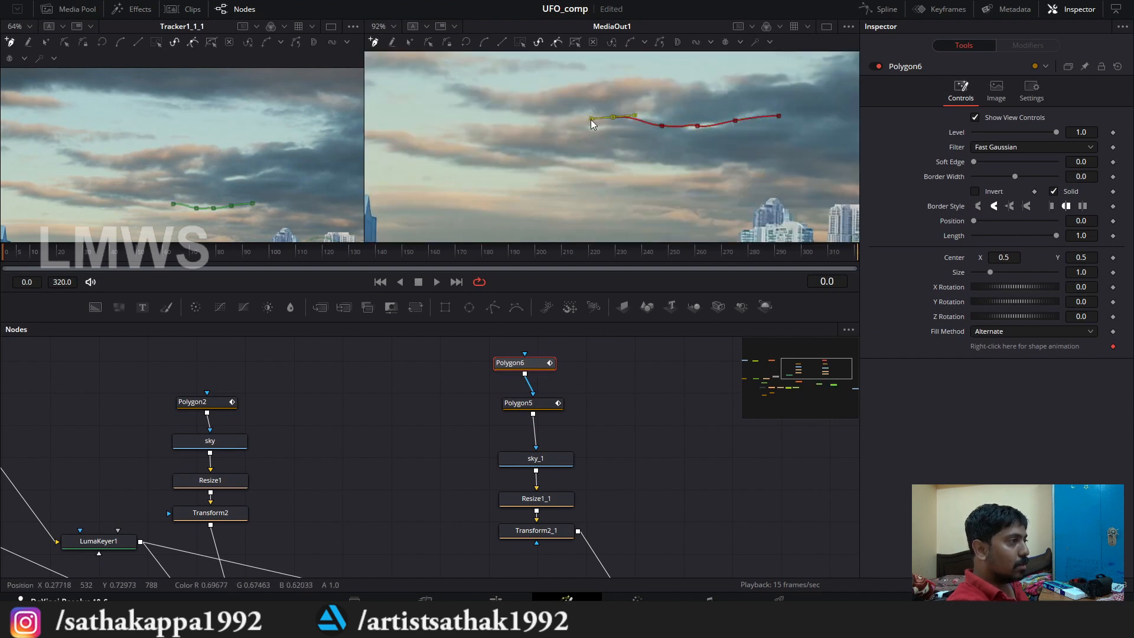
{"action": "left_click_drag", "start_coordinate": [578, 122], "coordinate": [572, 154]}
{"action": "left_click", "coordinate": [506, 126]}
{"action": "left_click", "coordinate": [470, 122]}
{"action": "left_click", "coordinate": [481, 144]}
{"action": "left_click", "coordinate": [519, 144]}
{"action": "left_click", "coordinate": [711, 171]}
{"action": "left_click", "coordinate": [768, 172]}
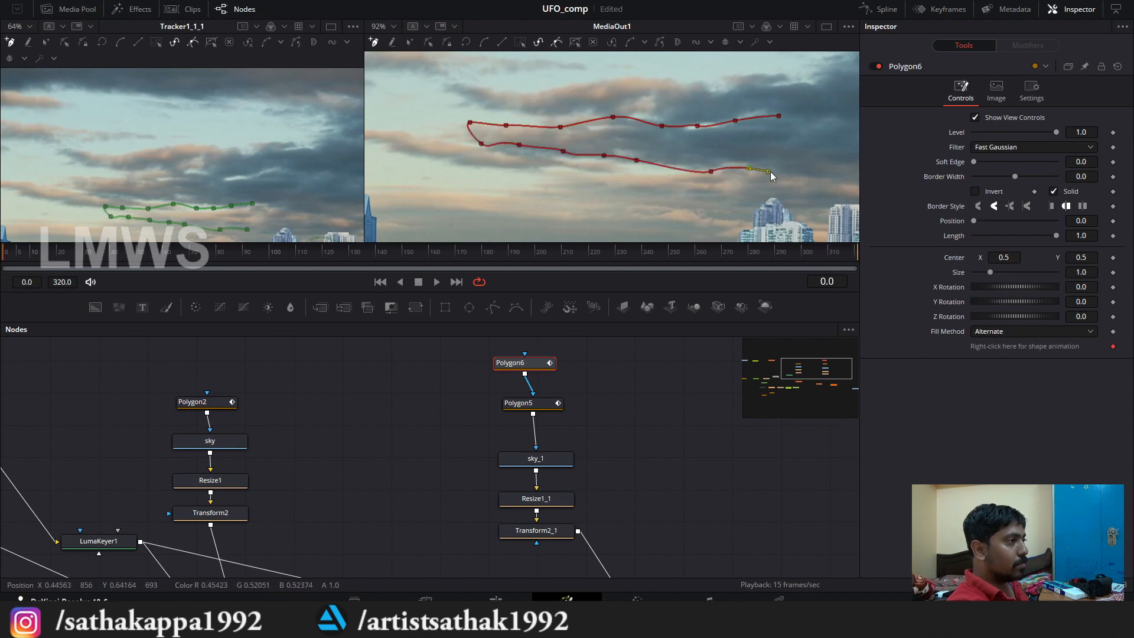
{"action": "left_click", "coordinate": [817, 167]}
{"action": "left_click", "coordinate": [810, 115]}
{"action": "left_click", "coordinate": [779, 115]}
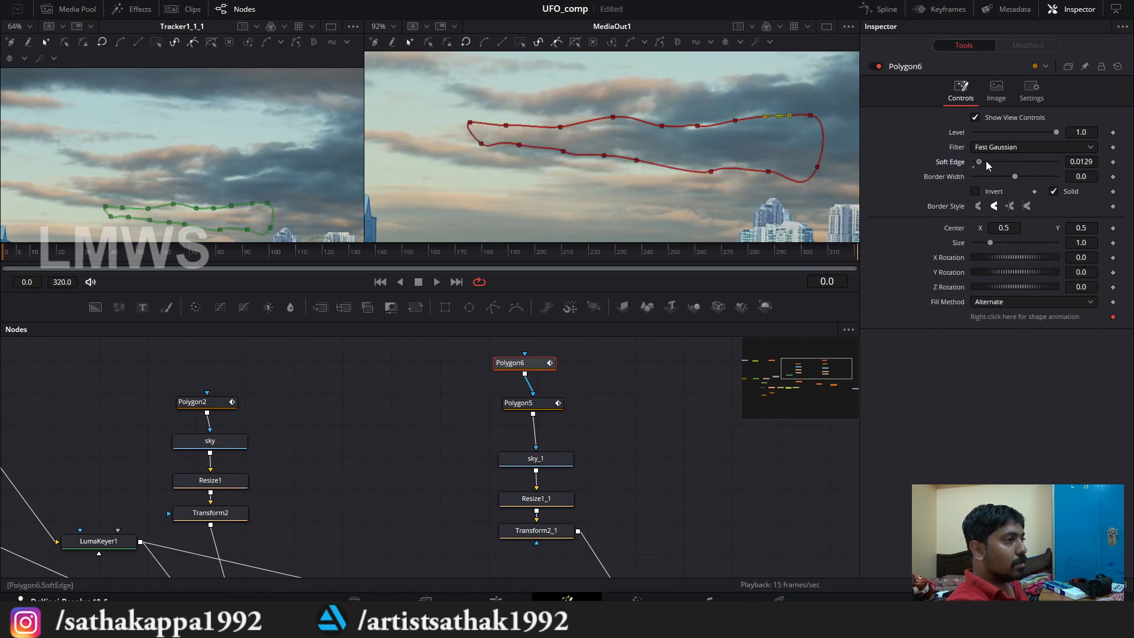
{"action": "left_click_drag", "start_coordinate": [987, 162], "coordinate": [991, 163]}
Step: Turn the UFO image node back on and frame the saucer in the MediaOut1 viewer
{"action": "scroll", "coordinate": [514, 431], "scroll_direction": "down", "scroll_amount": 5}
{"action": "scroll", "coordinate": [402, 506], "scroll_direction": "up", "scroll_amount": 3}
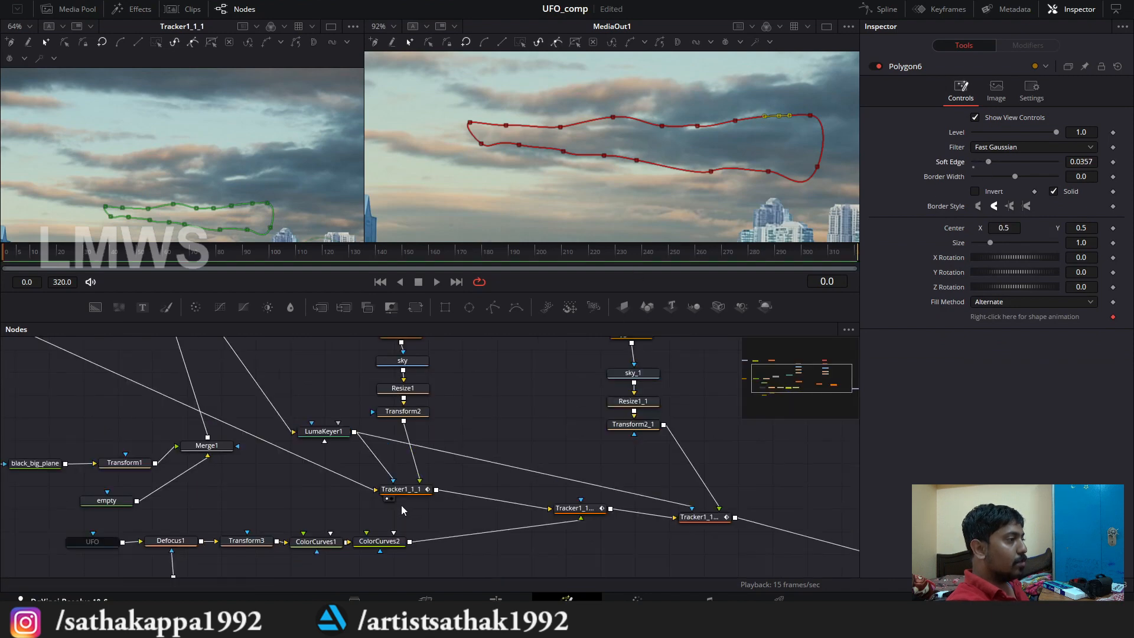
{"action": "left_click_drag", "start_coordinate": [402, 510], "coordinate": [516, 494]}
{"action": "left_click", "coordinate": [210, 528]}
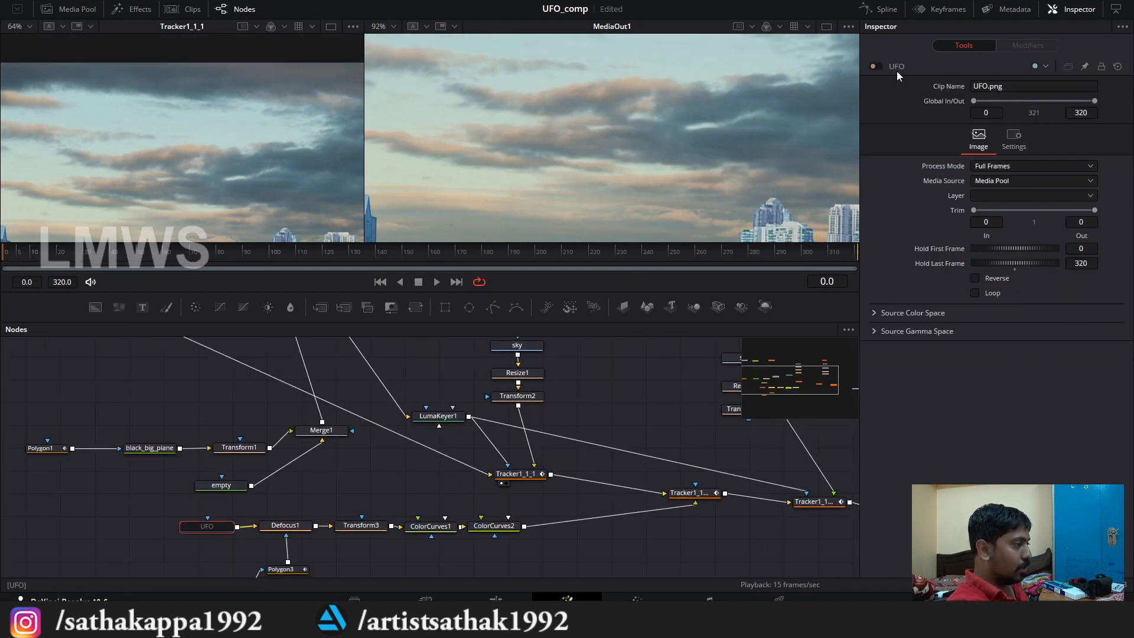
{"action": "left_click", "coordinate": [874, 66]}
{"action": "scroll", "coordinate": [654, 107], "scroll_direction": "down", "scroll_amount": 5}
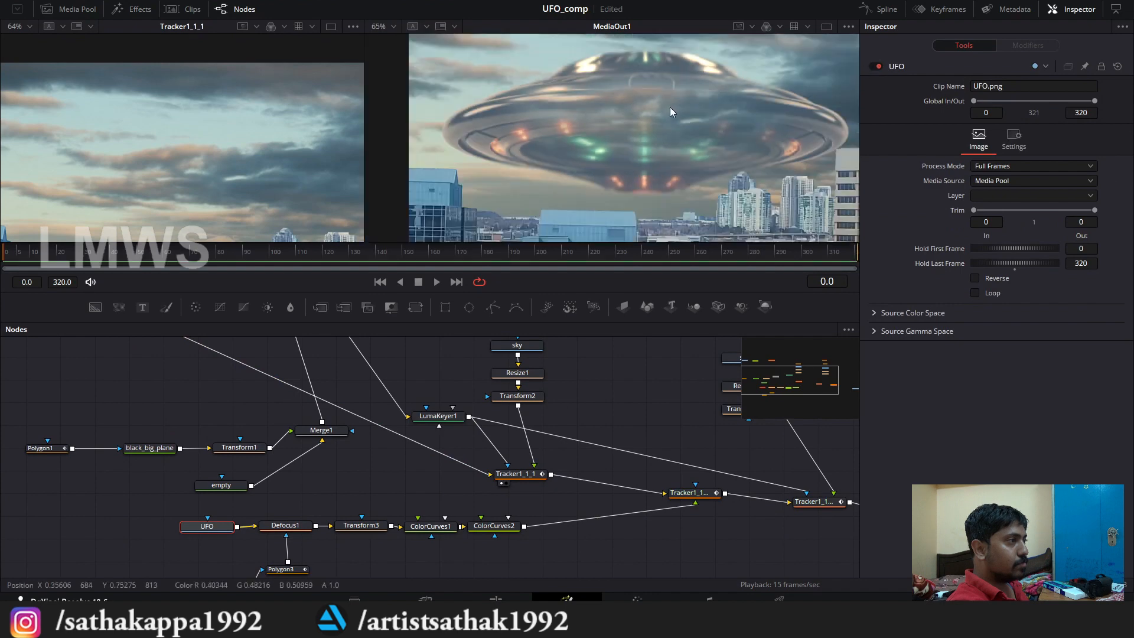
{"action": "scroll", "coordinate": [654, 108], "scroll_direction": "up", "scroll_amount": 4}
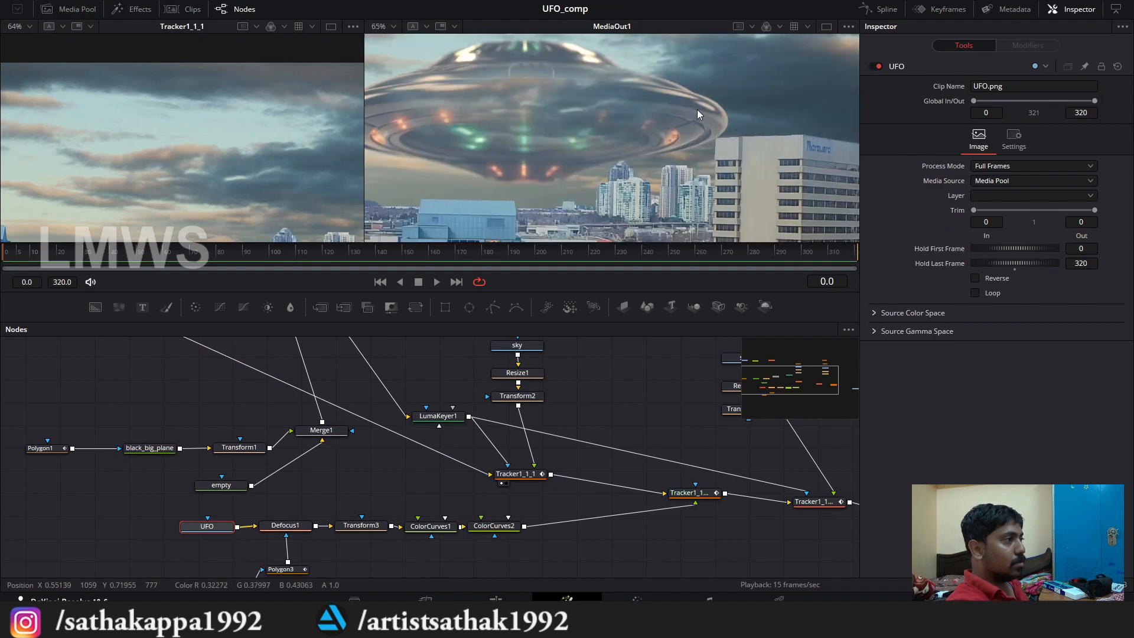
Step: Reduce Polygon6's soft edge to 0.0086 and stretch the right end of its outline to the UFO's rim
{"action": "scroll", "coordinate": [555, 380], "scroll_direction": "up", "scroll_amount": 5}
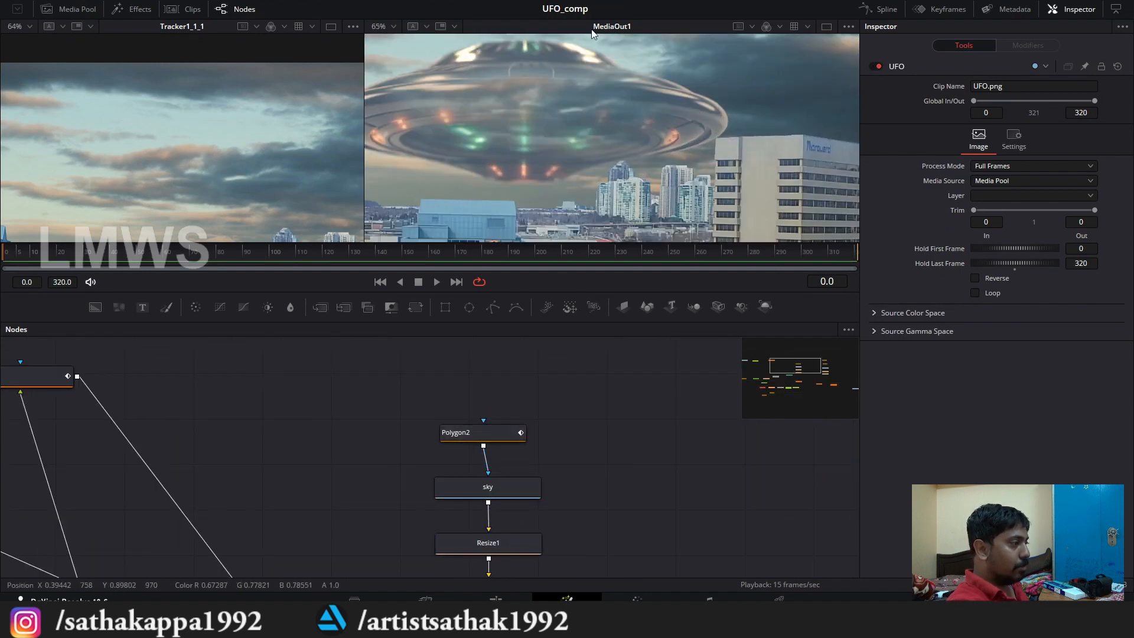
{"action": "left_click", "coordinate": [474, 433]}
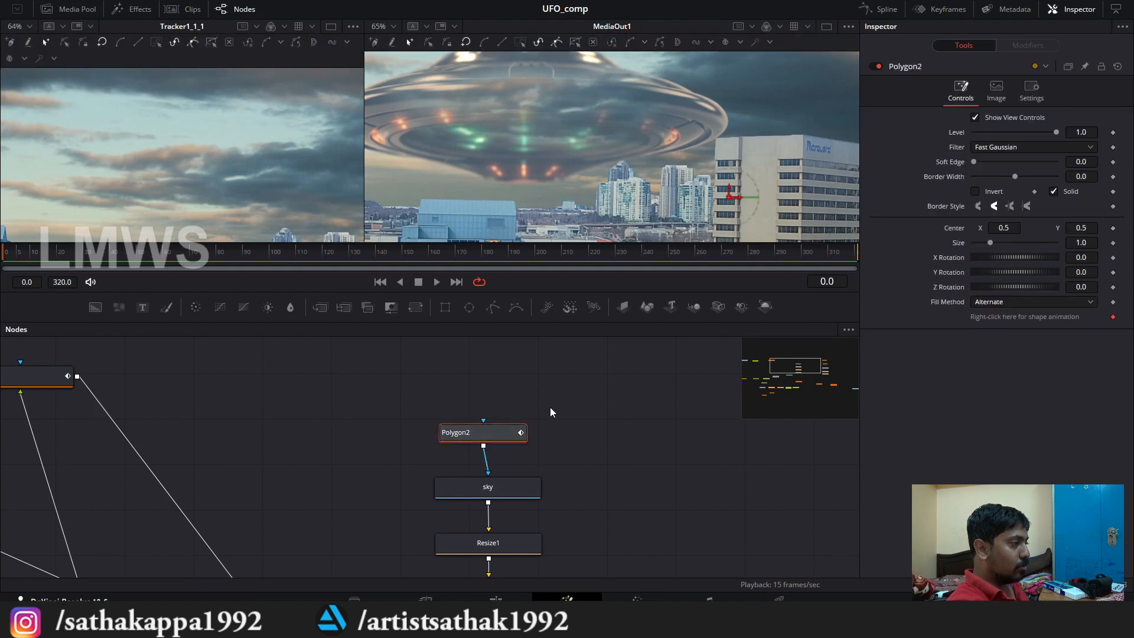
{"action": "scroll", "coordinate": [525, 407], "scroll_direction": "down", "scroll_amount": 5}
{"action": "scroll", "coordinate": [657, 396], "scroll_direction": "up", "scroll_amount": 5}
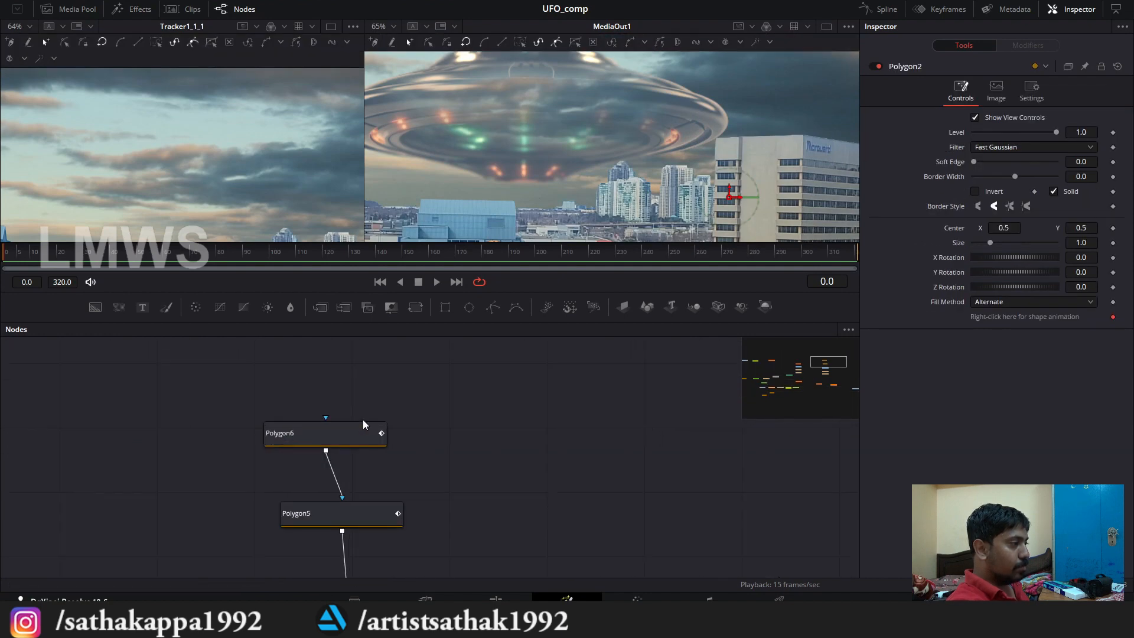
{"action": "left_click", "coordinate": [307, 429]}
{"action": "mouse_move", "coordinate": [973, 162]}
{"action": "left_mouse_down"}
{"action": "mouse_move", "coordinate": [992, 164]}
{"action": "mouse_move", "coordinate": [977, 160]}
{"action": "left_mouse_up"}
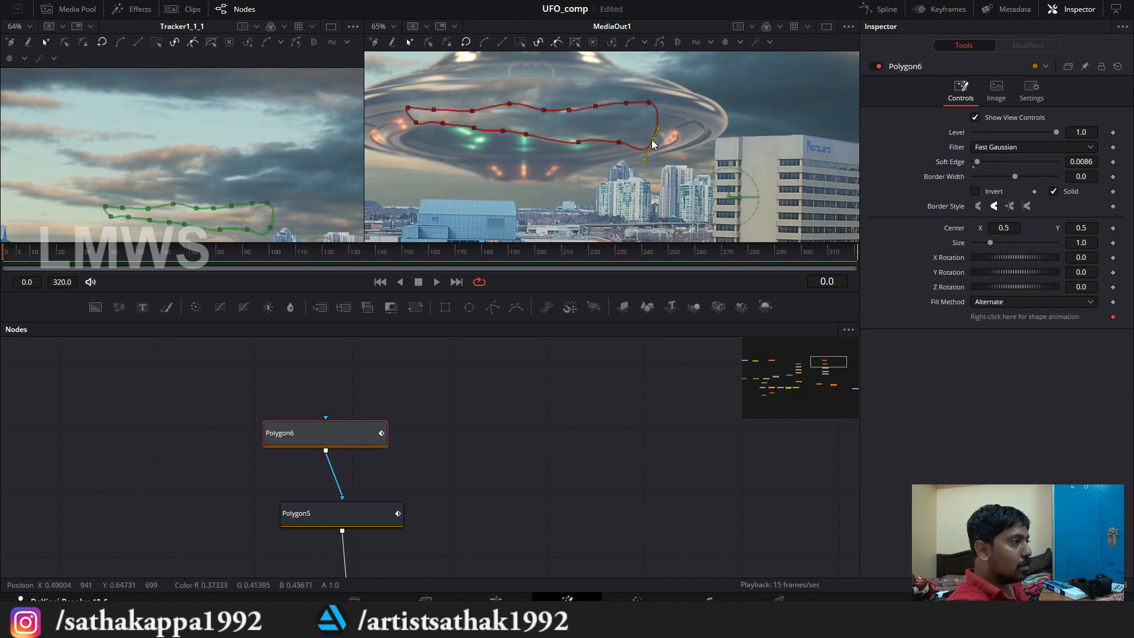
{"action": "left_click_drag", "start_coordinate": [653, 139], "coordinate": [685, 91]}
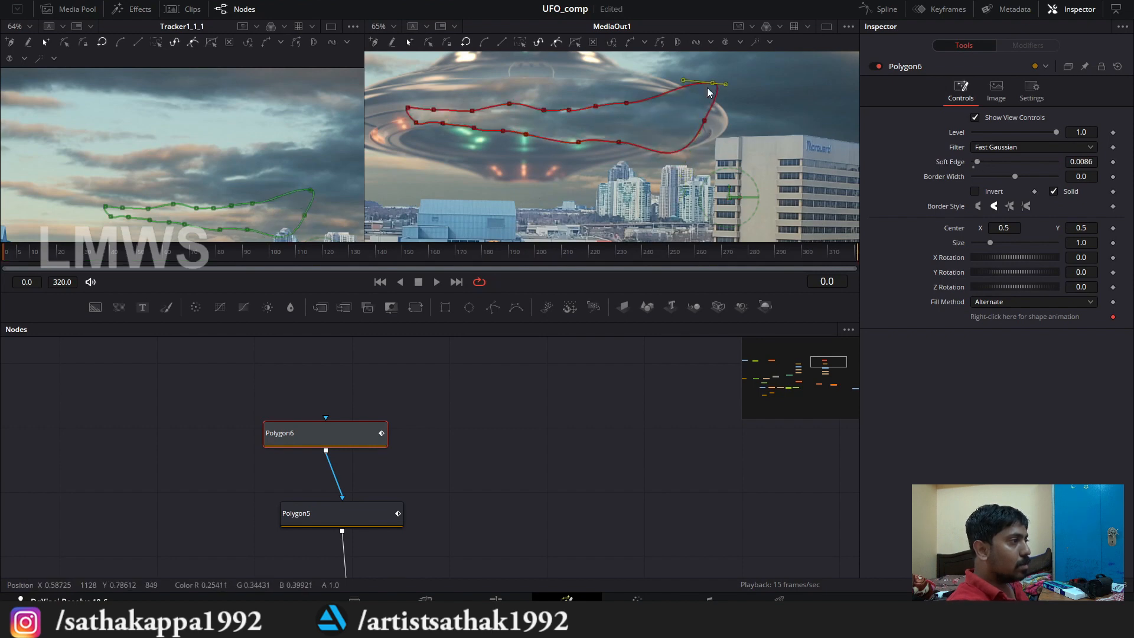
Step: Set Polygon5's soft edge to 0.0171 and smooth and widen its right end over the UFO's rim, deleting a stray point
{"action": "left_click", "coordinate": [313, 509]}
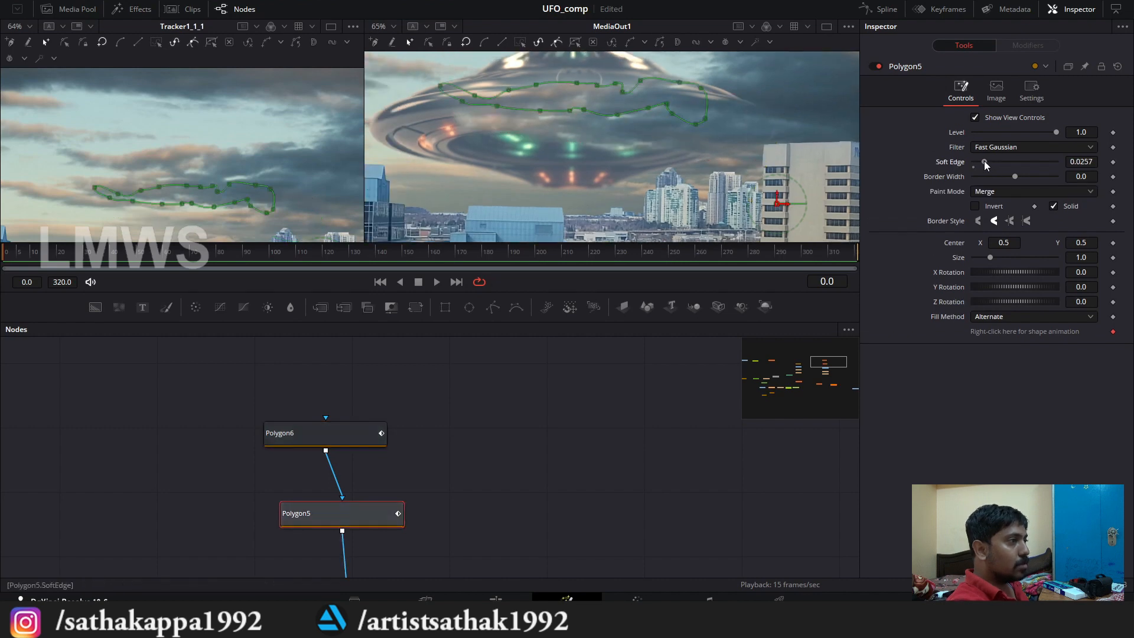
{"action": "left_click_drag", "start_coordinate": [984, 162], "coordinate": [981, 162]}
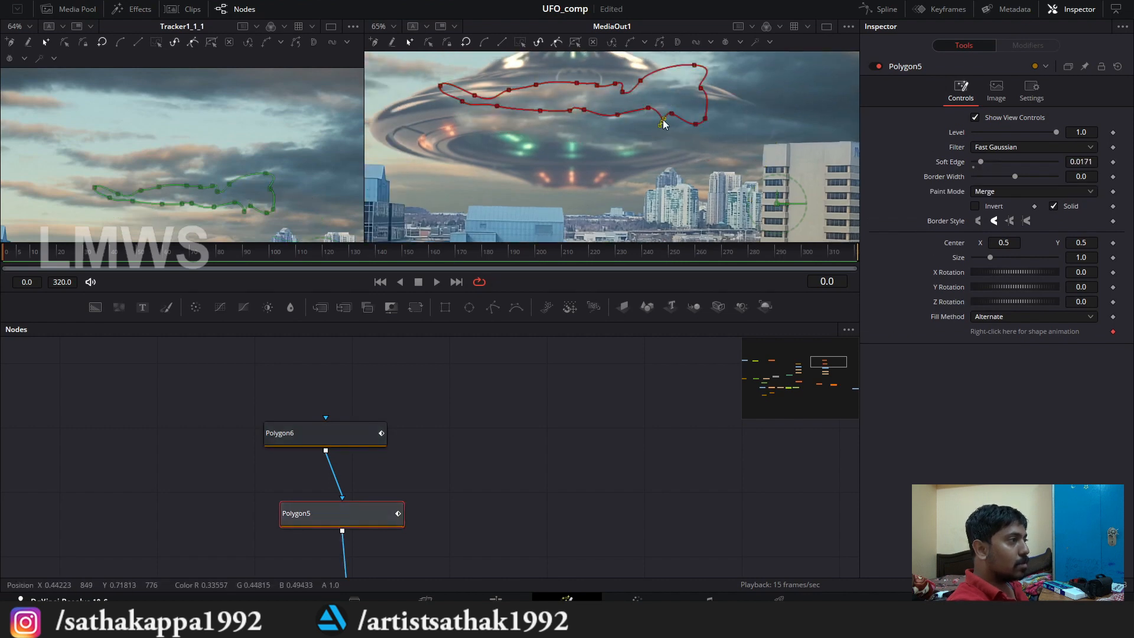
{"action": "left_click_drag", "start_coordinate": [749, 79], "coordinate": [690, 132]}
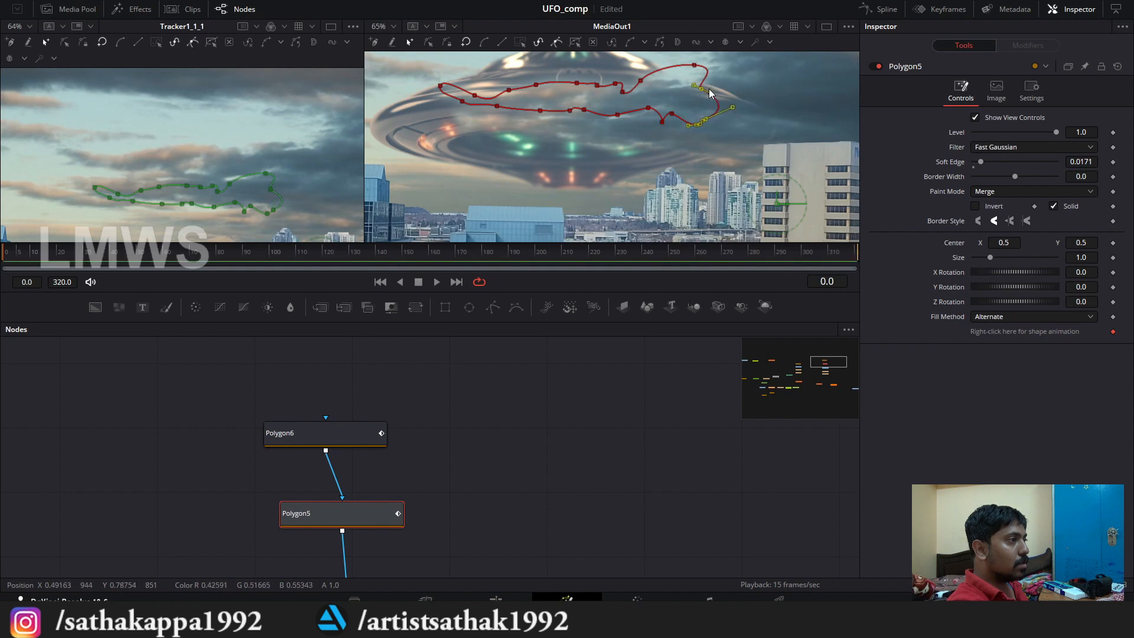
{"action": "left_click_drag", "start_coordinate": [701, 88], "coordinate": [726, 73]}
{"action": "left_click_drag", "start_coordinate": [671, 114], "coordinate": [649, 115]}
{"action": "left_click", "coordinate": [663, 121]}
{"action": "key", "text": "Delete"}
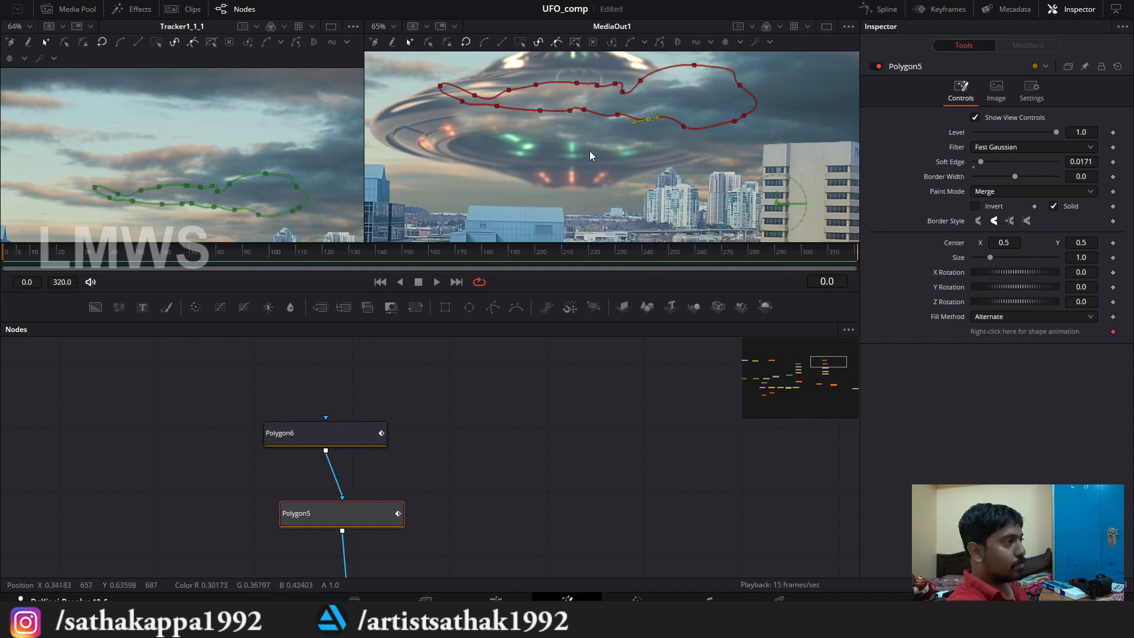
Step: Save the project, select the last tracker, and check how the clouds blend over the UFO in the MediaOut1 viewer
{"action": "scroll", "coordinate": [589, 151], "scroll_direction": "down", "scroll_amount": 3}
{"action": "key", "text": "ctrl+s"}
{"action": "scroll", "coordinate": [485, 421], "scroll_direction": "down", "scroll_amount": 6}
{"action": "scroll", "coordinate": [445, 528], "scroll_direction": "up", "scroll_amount": 3}
{"action": "left_click", "coordinate": [454, 424]}
{"action": "scroll", "coordinate": [593, 197], "scroll_direction": "up", "scroll_amount": 3}
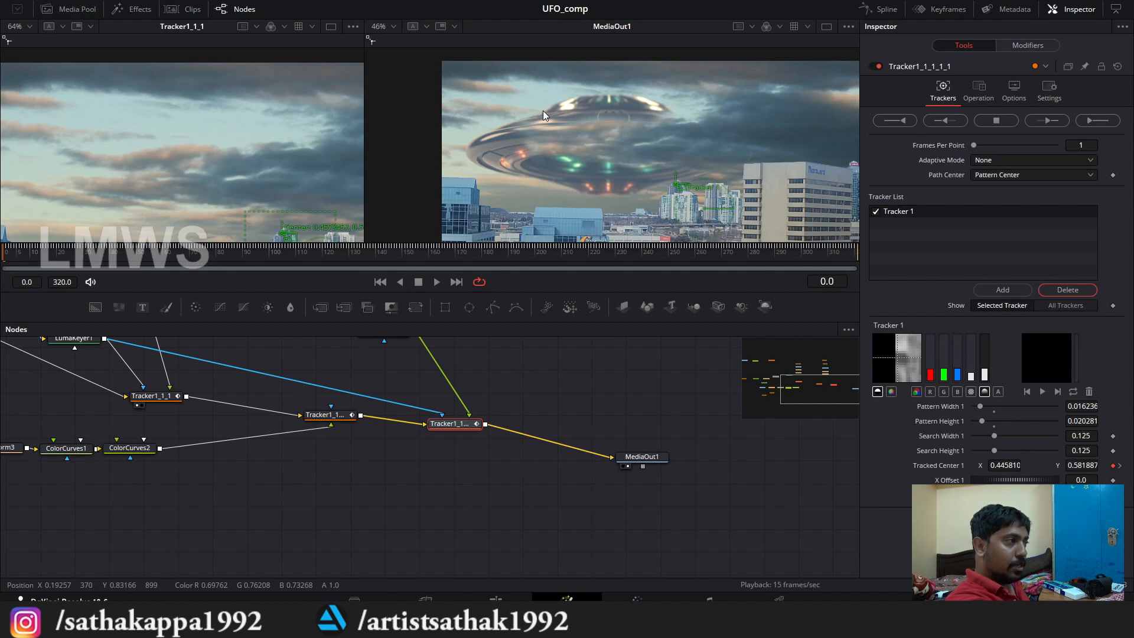
{"action": "scroll", "coordinate": [576, 143], "scroll_direction": "down", "scroll_amount": 2}
{"action": "scroll", "coordinate": [576, 141], "scroll_direction": "up", "scroll_amount": 2}
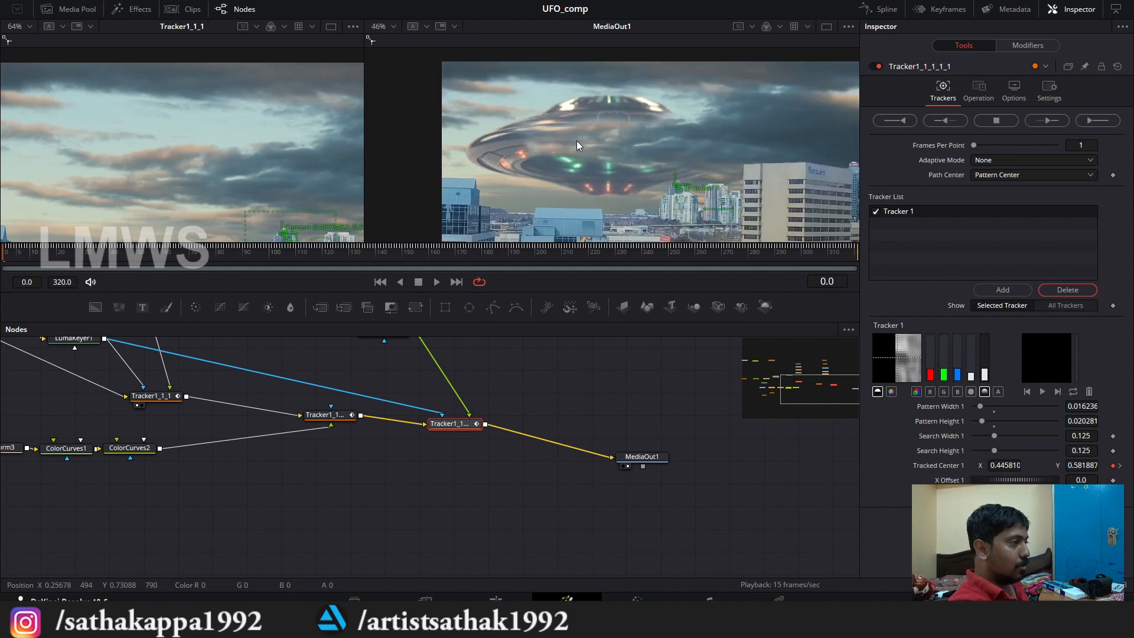
{"action": "scroll", "coordinate": [576, 145], "scroll_direction": "down", "scroll_amount": 2}
{"action": "scroll", "coordinate": [617, 179], "scroll_direction": "up", "scroll_amount": 2}
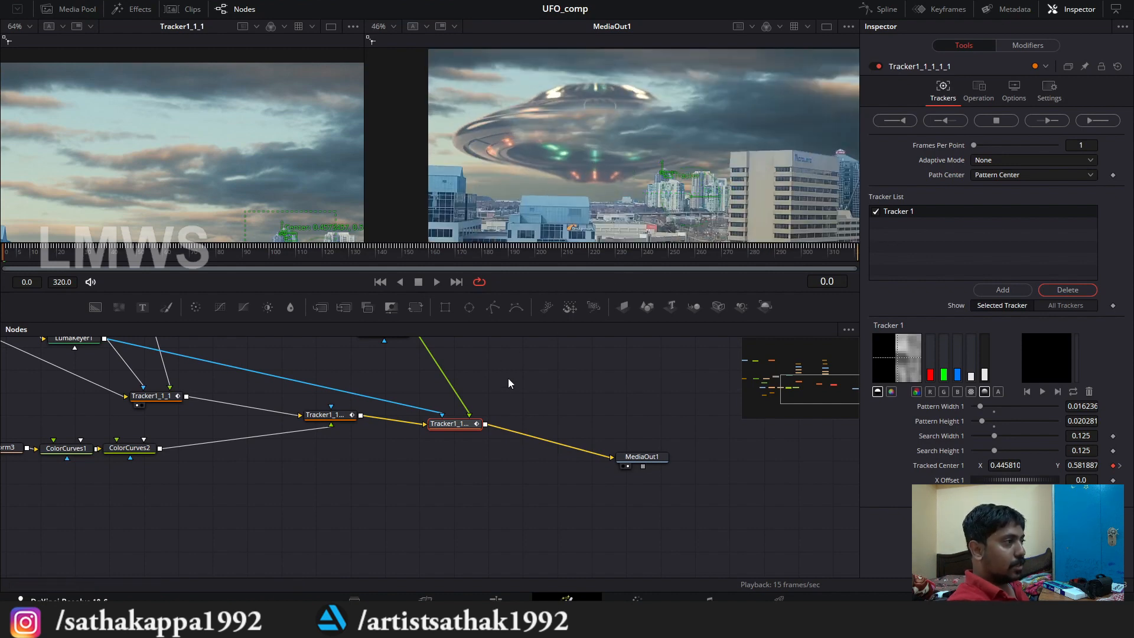
Step: Move MediaOut1 farther from the last tracker to make room in the node chain
{"action": "left_click_drag", "start_coordinate": [508, 378], "coordinate": [539, 435]}
{"action": "left_click", "coordinate": [521, 438]}
{"action": "left_click_drag", "start_coordinate": [698, 527], "coordinate": [783, 527]}
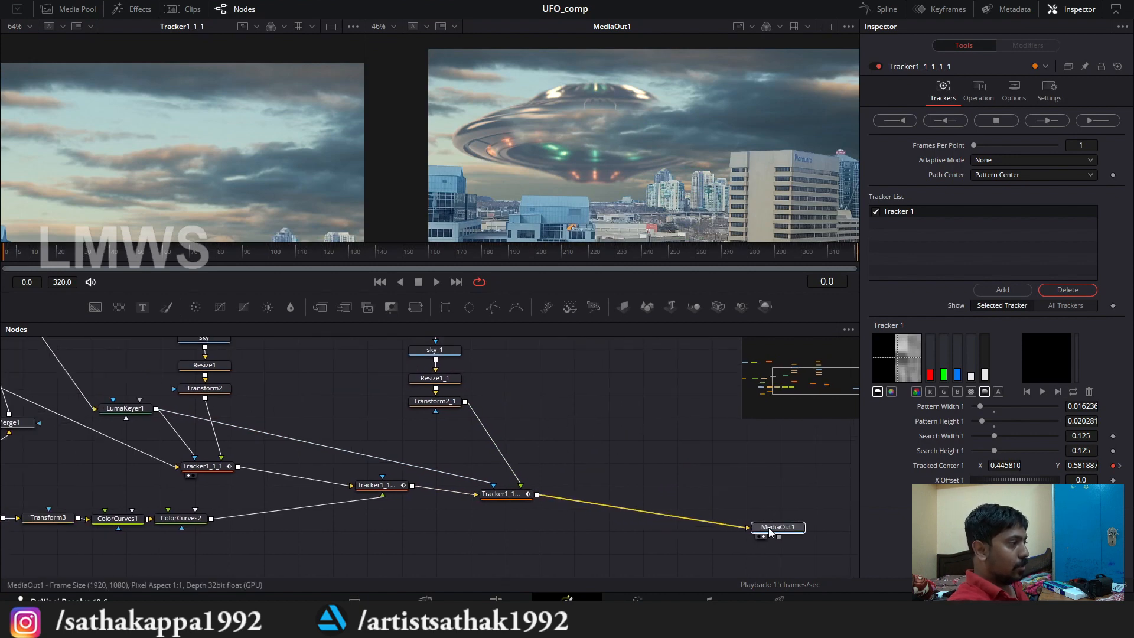
Step: Insert a Soft Glow node between the last tracker and MediaOut1 and line it up with the tracker
{"action": "key", "text": "shift+space"}
{"action": "type", "text": "desof"}
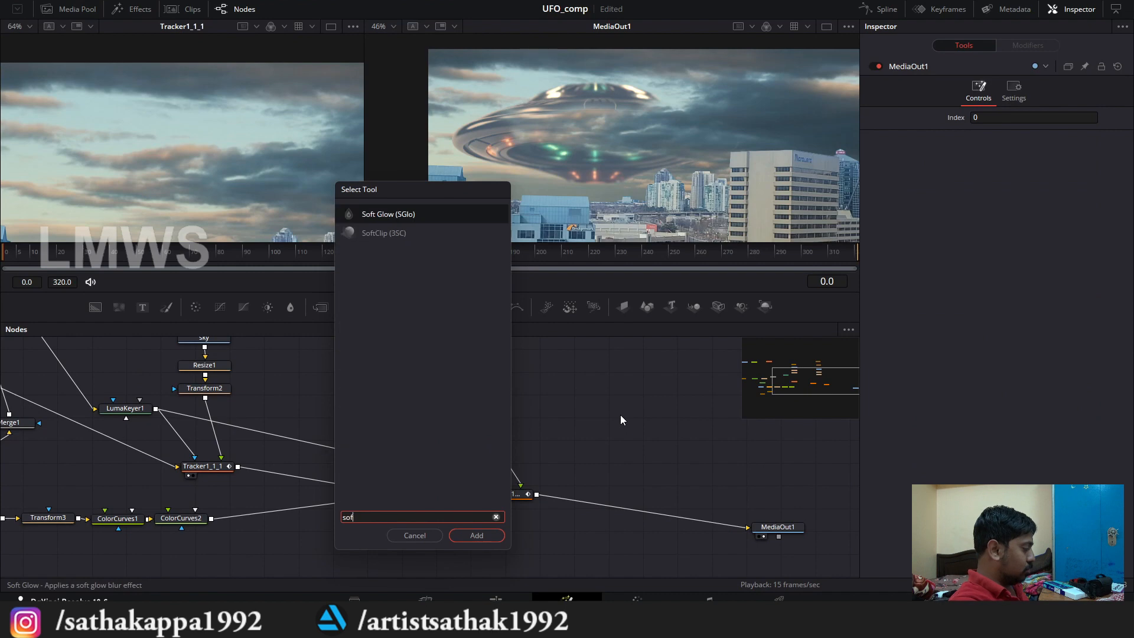
{"action": "key", "text": "Return"}
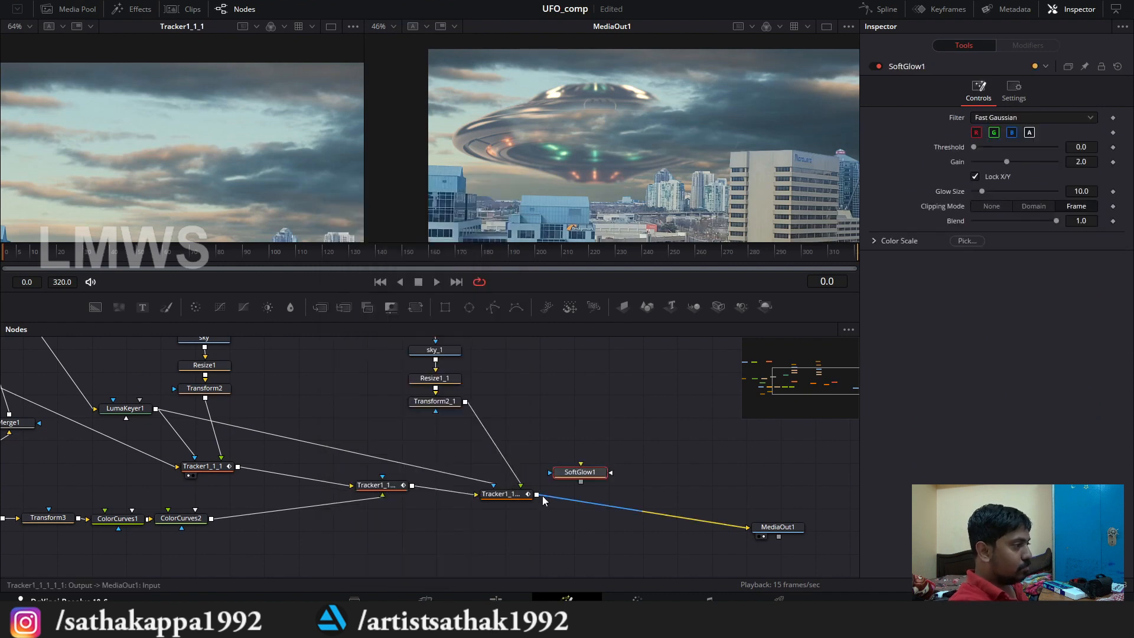
{"action": "left_click_drag", "start_coordinate": [536, 494], "coordinate": [747, 527]}
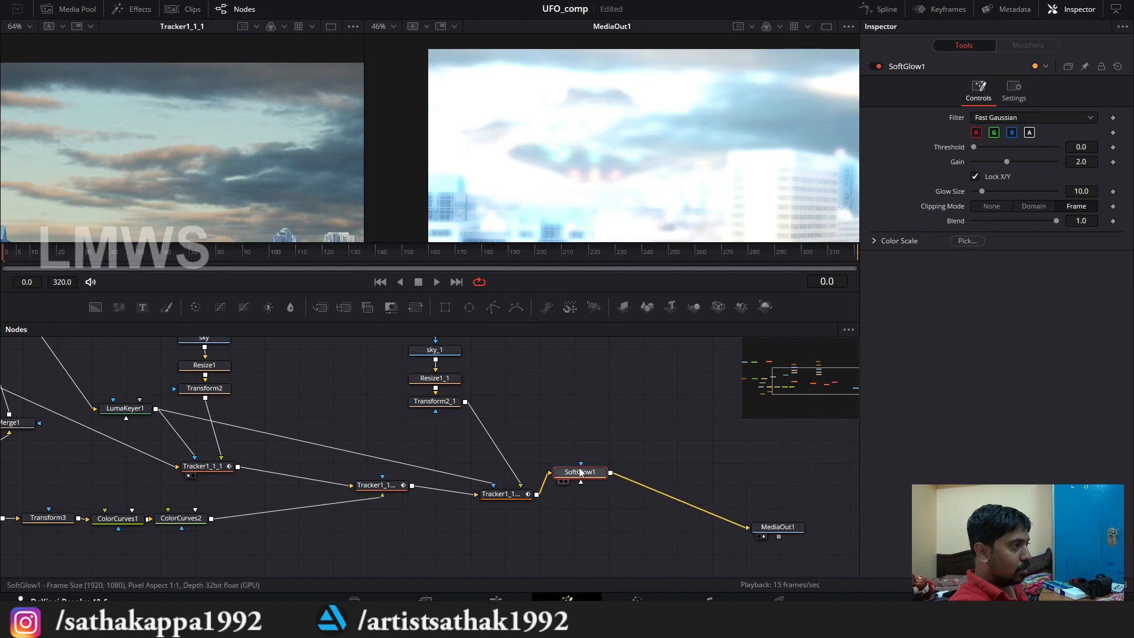
{"action": "left_click_drag", "start_coordinate": [580, 471], "coordinate": [583, 497]}
Step: Set the Soft Glow's threshold to 0.507, gain to 1.607, glow size to 11.4 and blend to 0.857
{"action": "scroll", "coordinate": [582, 118], "scroll_direction": "down", "scroll_amount": 2}
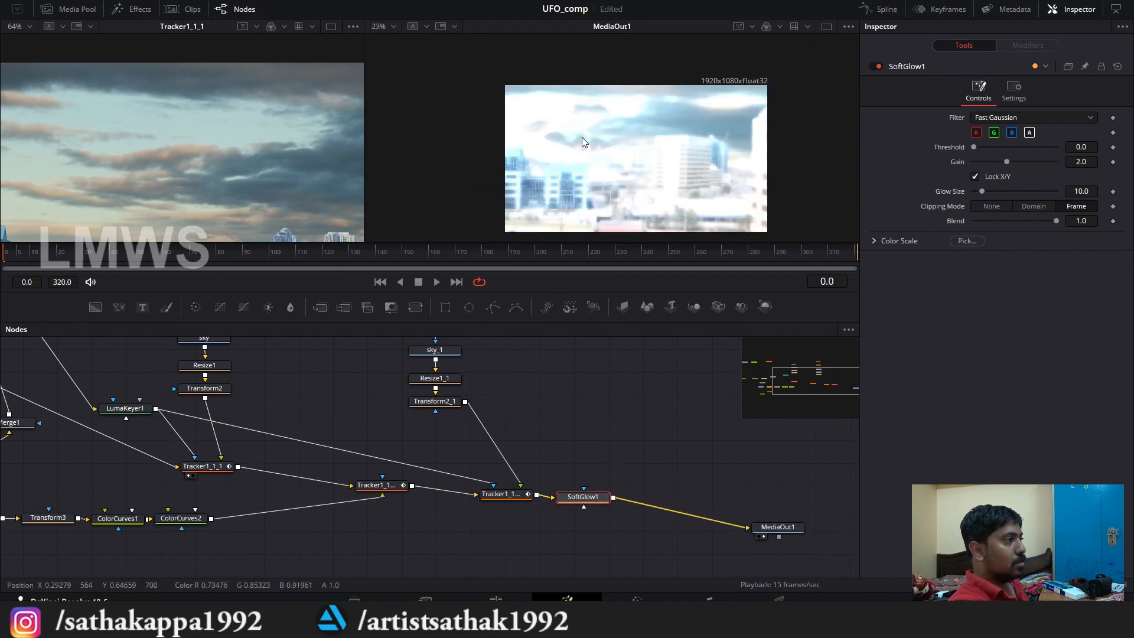
{"action": "left_click_drag", "start_coordinate": [980, 145], "coordinate": [984, 190]}
{"action": "scroll", "coordinate": [671, 122], "scroll_direction": "up", "scroll_amount": 2}
{"action": "scroll", "coordinate": [671, 122], "scroll_direction": "down", "scroll_amount": 1}
{"action": "scroll", "coordinate": [662, 142], "scroll_direction": "down", "scroll_amount": 3}
{"action": "scroll", "coordinate": [625, 136], "scroll_direction": "up", "scroll_amount": 2}
{"action": "left_click", "coordinate": [1021, 223]}
{"action": "scroll", "coordinate": [586, 115], "scroll_direction": "down", "scroll_amount": 2}
{"action": "scroll", "coordinate": [585, 116], "scroll_direction": "up", "scroll_amount": 4}
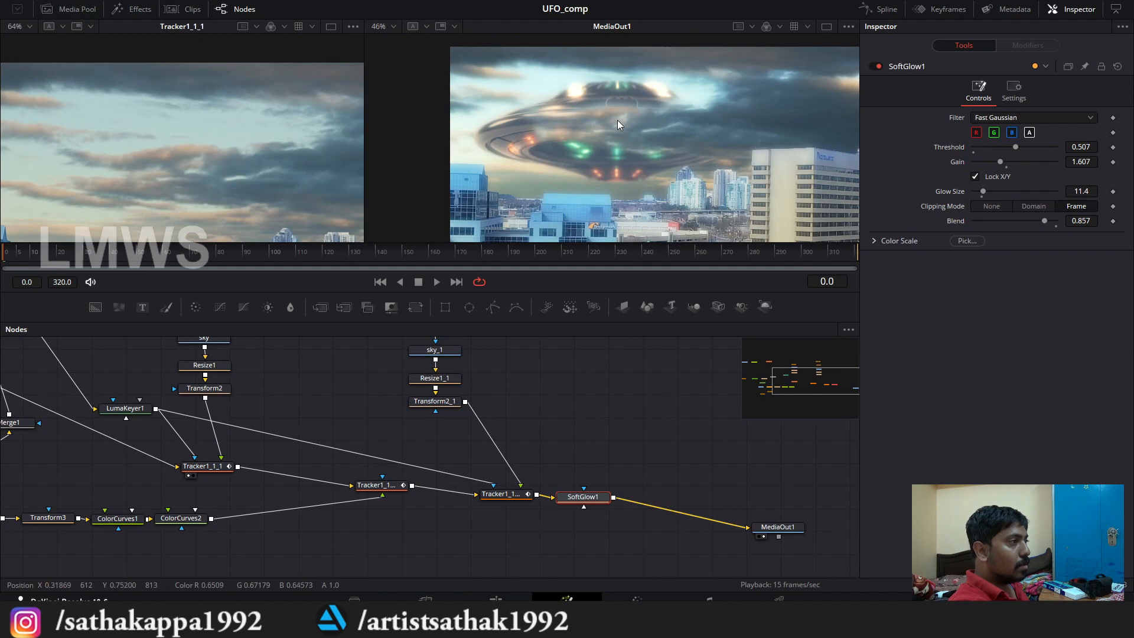
Step: Tone down the Soft Glow by setting its threshold to 0.493 and gain to 0.75
{"action": "left_click_drag", "start_coordinate": [249, 504], "coordinate": [442, 475]}
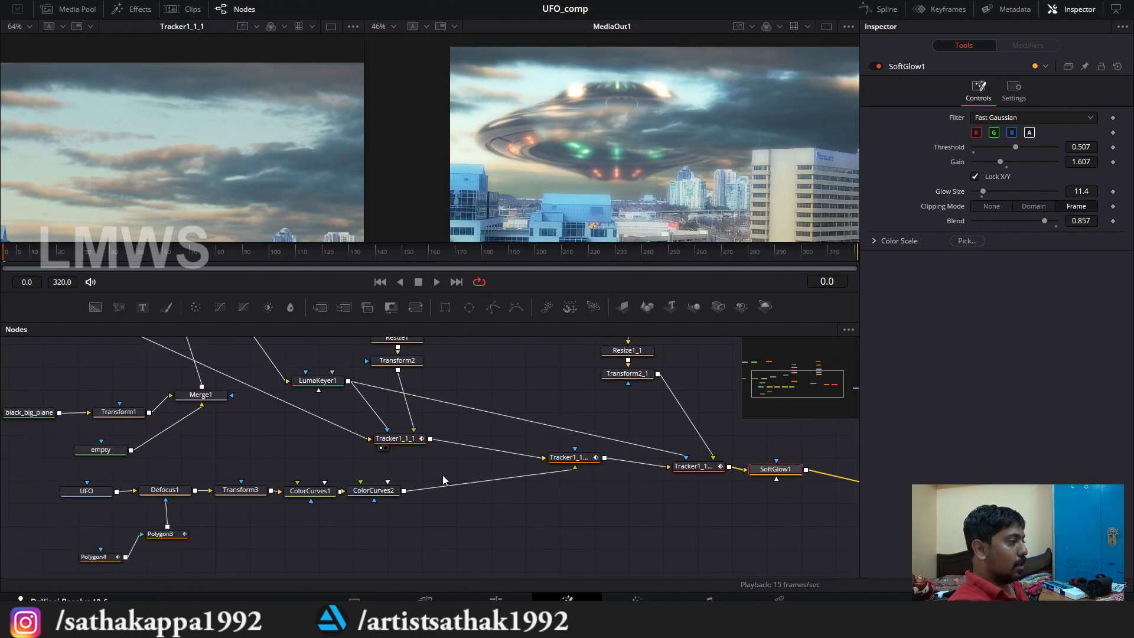
{"action": "scroll", "coordinate": [328, 485], "scroll_direction": "down", "scroll_amount": 2}
{"action": "scroll", "coordinate": [329, 484], "scroll_direction": "up", "scroll_amount": 2}
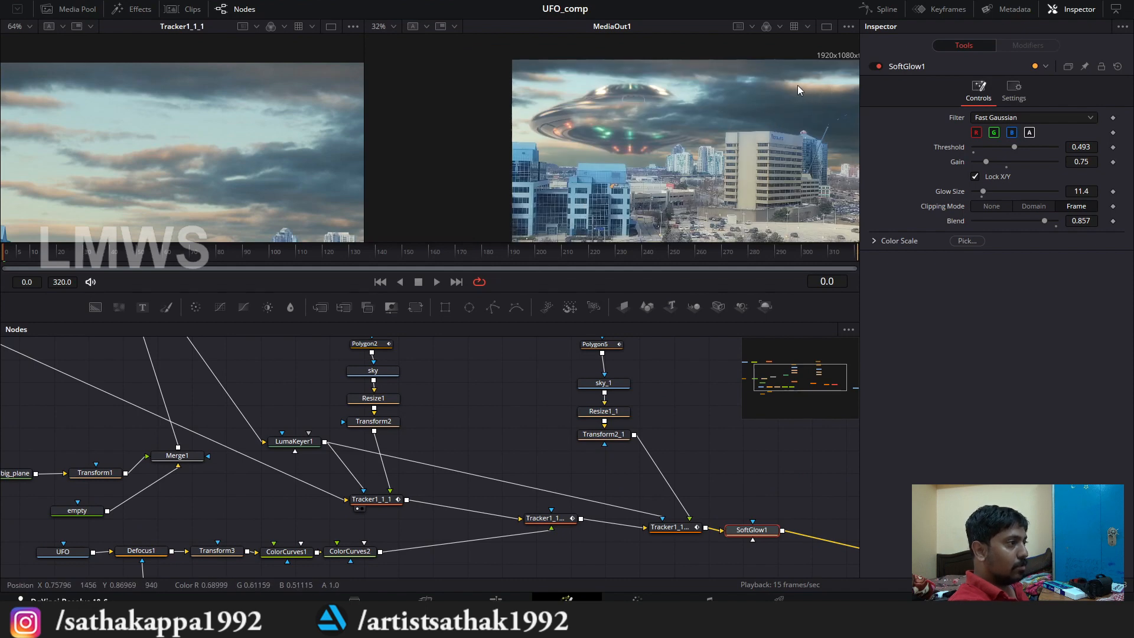
{"action": "scroll", "coordinate": [444, 440], "scroll_direction": "down", "scroll_amount": 3}
{"action": "scroll", "coordinate": [417, 476], "scroll_direction": "up", "scroll_amount": 3}
Step: Insert a Color Curves node on the connection from main_footage to Tracker1_1_1
{"action": "left_click_drag", "start_coordinate": [417, 476], "coordinate": [458, 458]}
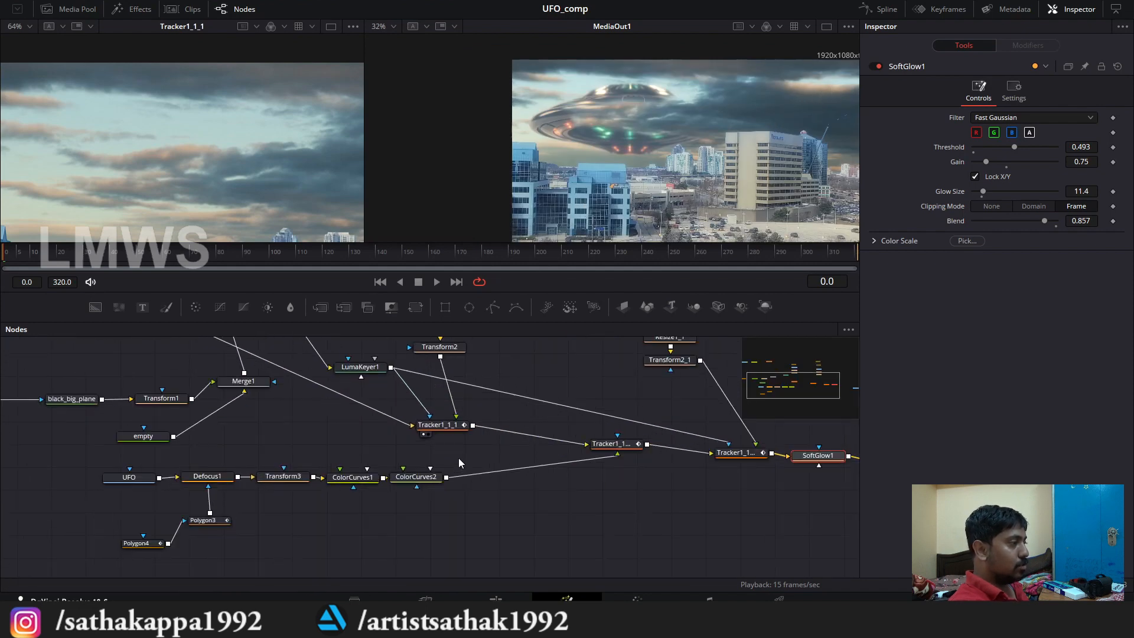
{"action": "left_click", "coordinate": [444, 481]}
{"action": "left_click_drag", "start_coordinate": [313, 402], "coordinate": [406, 462]}
{"action": "left_click_drag", "start_coordinate": [262, 406], "coordinate": [384, 486]}
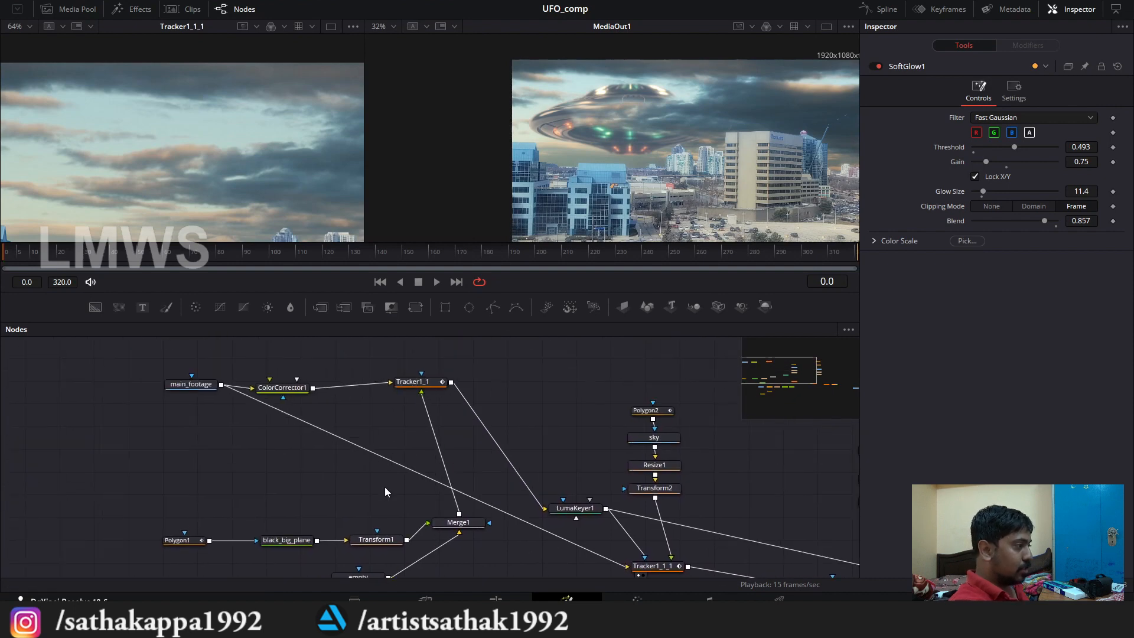
{"action": "left_click_drag", "start_coordinate": [272, 444], "coordinate": [382, 481]}
{"action": "left_click_drag", "start_coordinate": [557, 508], "coordinate": [291, 443]}
{"action": "scroll", "coordinate": [298, 451], "scroll_direction": "down", "scroll_amount": 3}
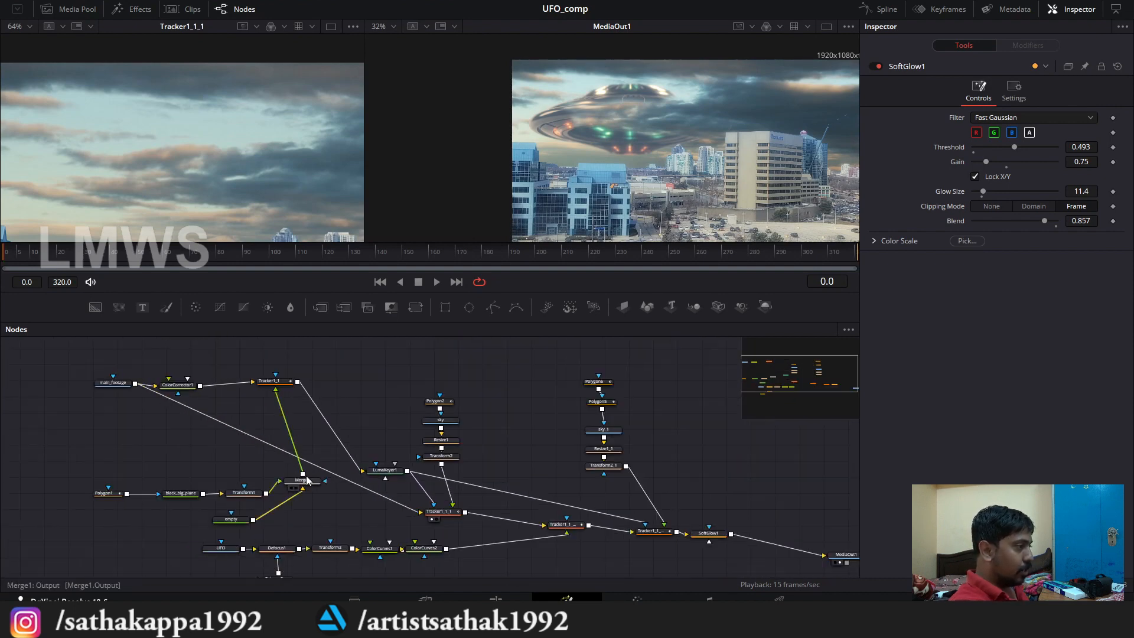
{"action": "scroll", "coordinate": [306, 480], "scroll_direction": "up", "scroll_amount": 3}
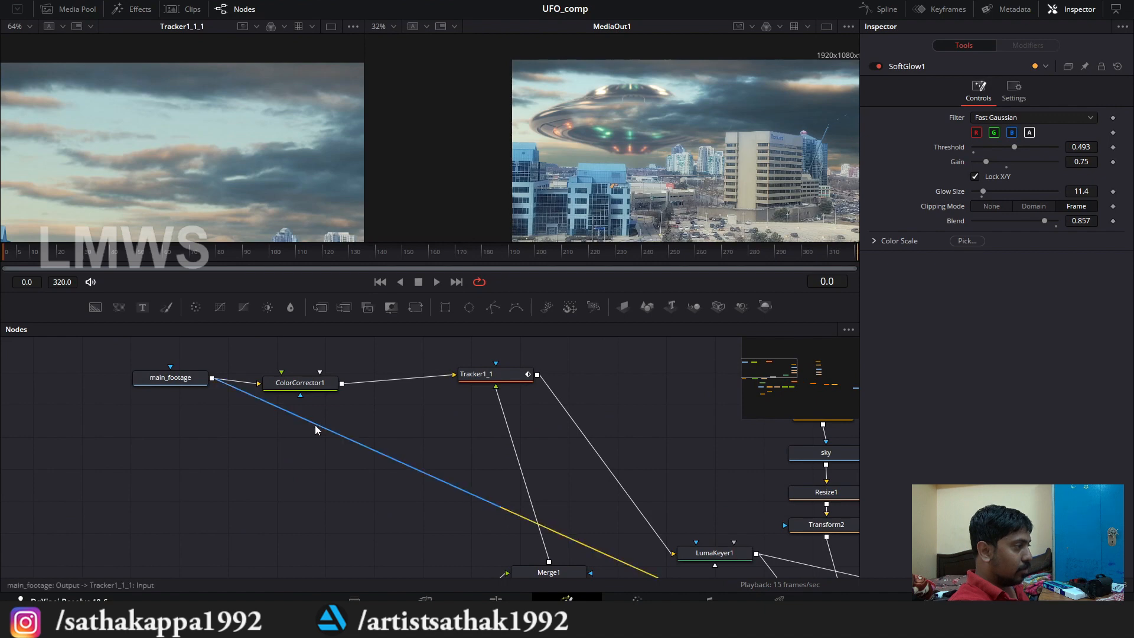
{"action": "scroll", "coordinate": [359, 459], "scroll_direction": "down", "scroll_amount": 3}
{"action": "scroll", "coordinate": [364, 445], "scroll_direction": "up", "scroll_amount": 3}
{"action": "key", "text": "shift+space"}
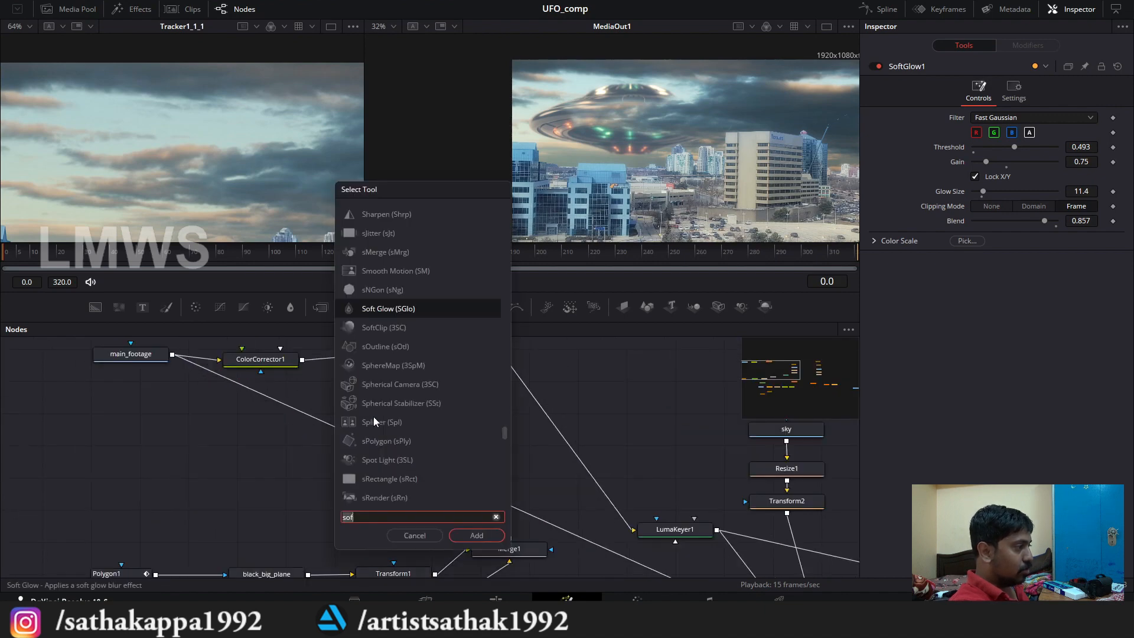
{"action": "key", "text": "Escape"}
{"action": "left_click_drag", "start_coordinate": [218, 310], "coordinate": [331, 437]}
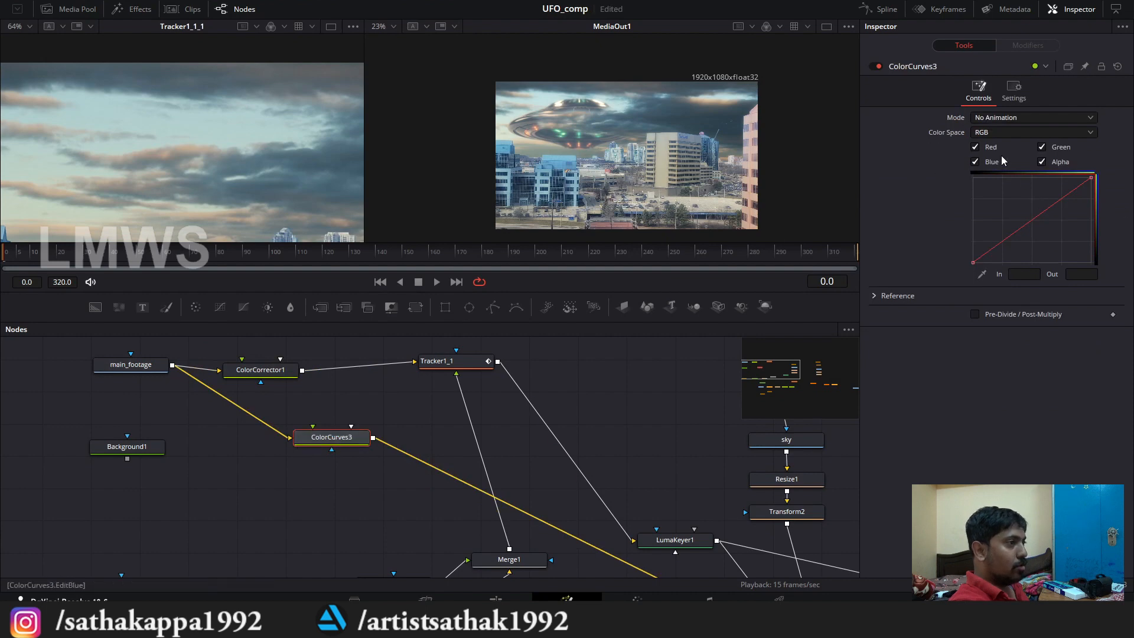
Step: Exclude alpha and enable Pre-Divide / Post-Multiply in ColorCurves3, then move the red curve's white point to 0.805 in, 0.979 out
{"action": "left_click", "coordinate": [1041, 162]}
{"action": "left_click", "coordinate": [975, 314]}
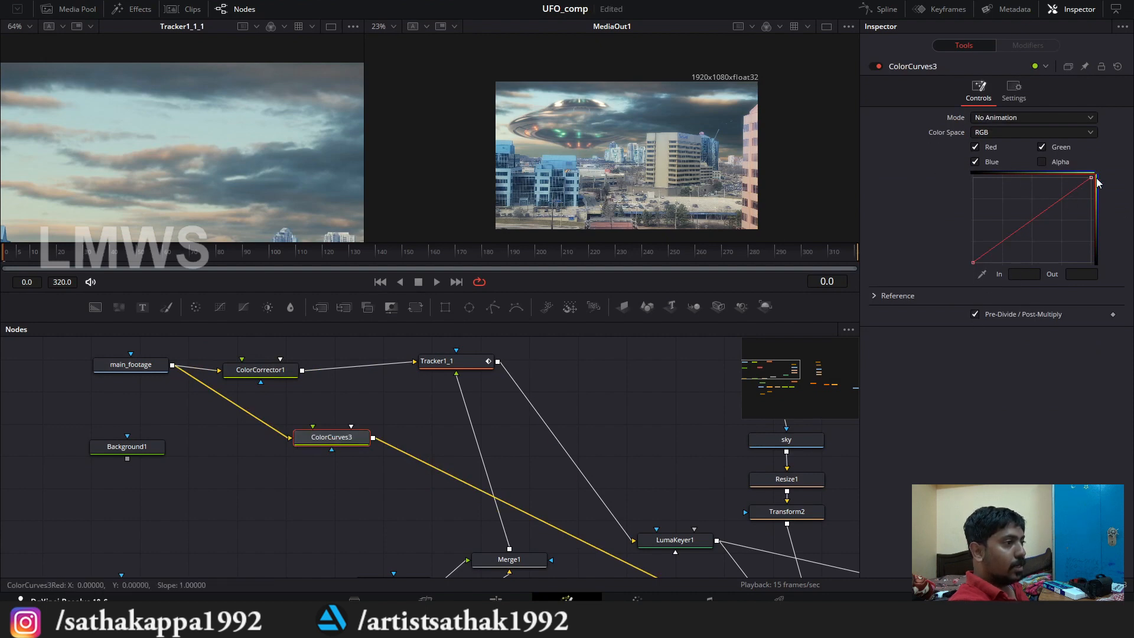
{"action": "left_click_drag", "start_coordinate": [1090, 182], "coordinate": [1090, 177]}
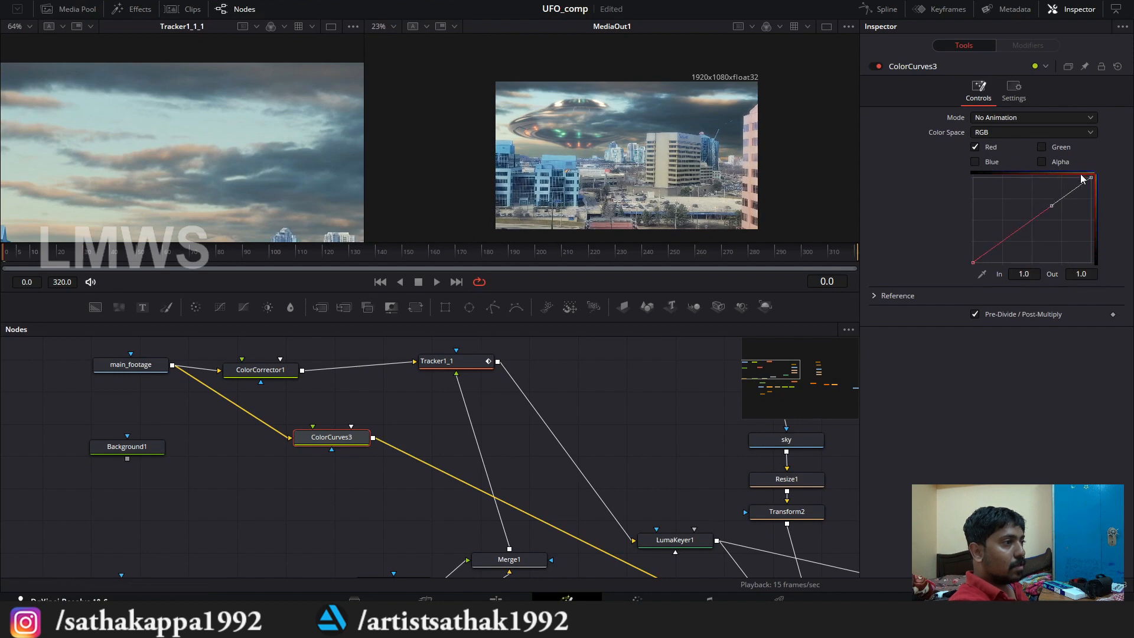
{"action": "left_click_drag", "start_coordinate": [1091, 184], "coordinate": [1075, 182]}
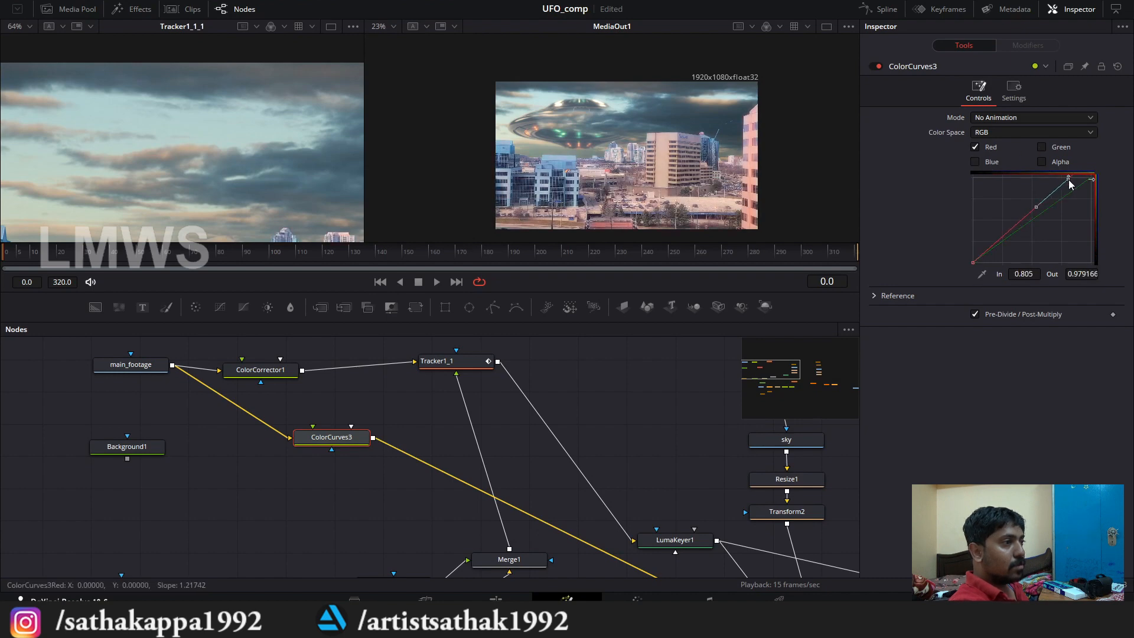
Step: Move the green curve's white point to 0.88 in, 0.965 out, and lower the blue curve's white point to 0.944 out
{"action": "left_click", "coordinate": [1041, 147]}
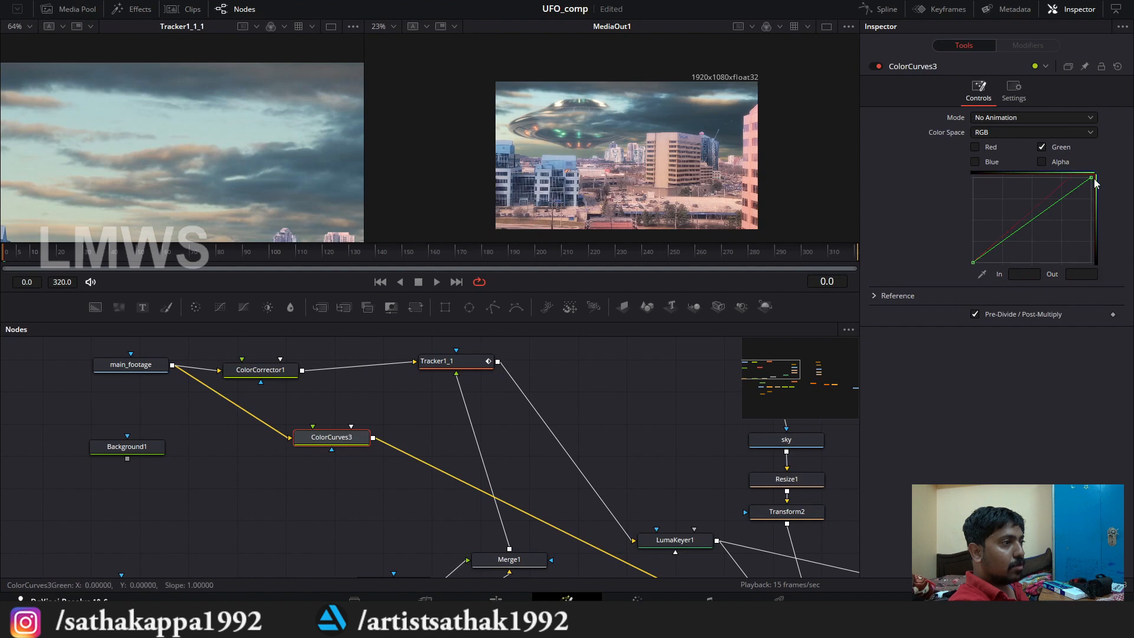
{"action": "left_click_drag", "start_coordinate": [1092, 180], "coordinate": [1076, 181]}
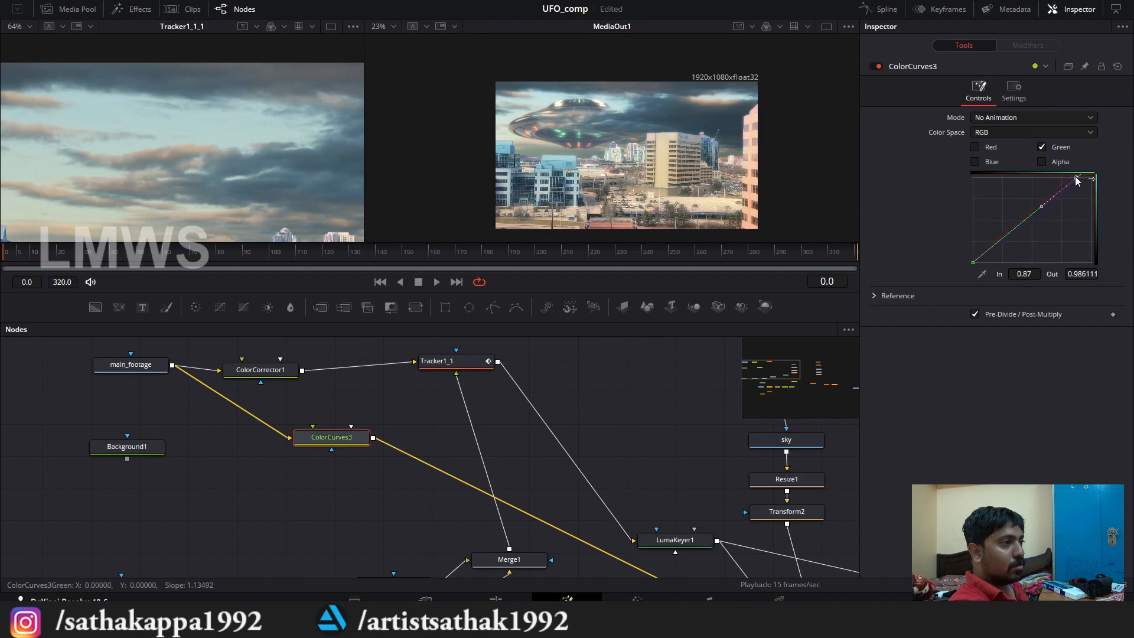
{"action": "left_click", "coordinate": [1042, 148]}
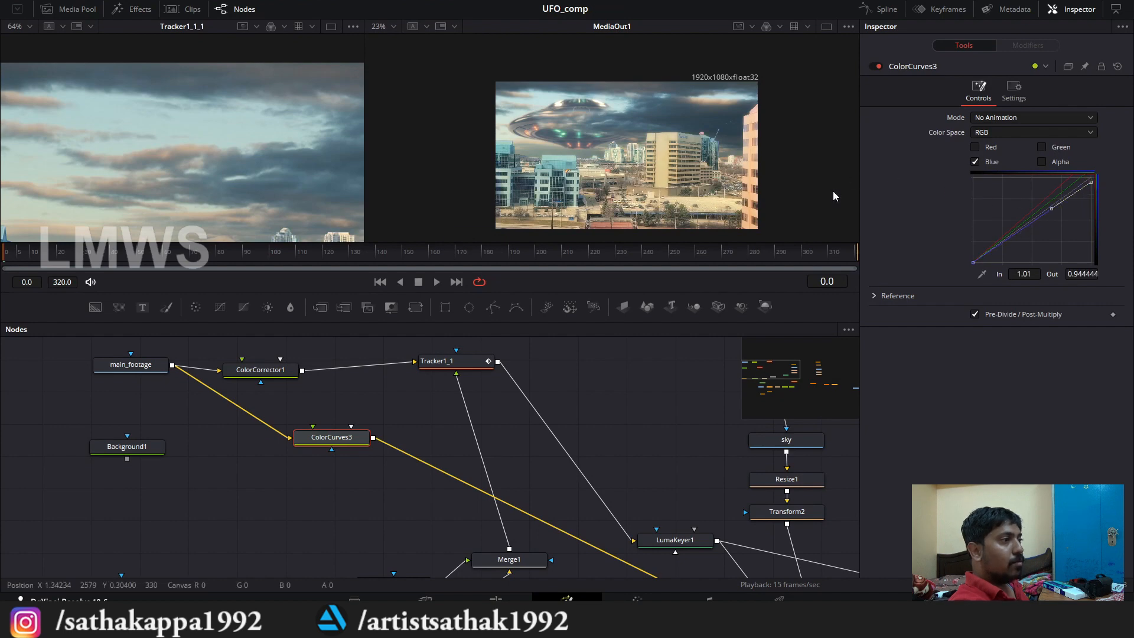
Step: Lift the blue curve's black point to 0.153, set green's to 0.035 in, 0.028 out, shift red's inward, and save the project
{"action": "scroll", "coordinate": [740, 118], "scroll_direction": "up", "scroll_amount": 3}
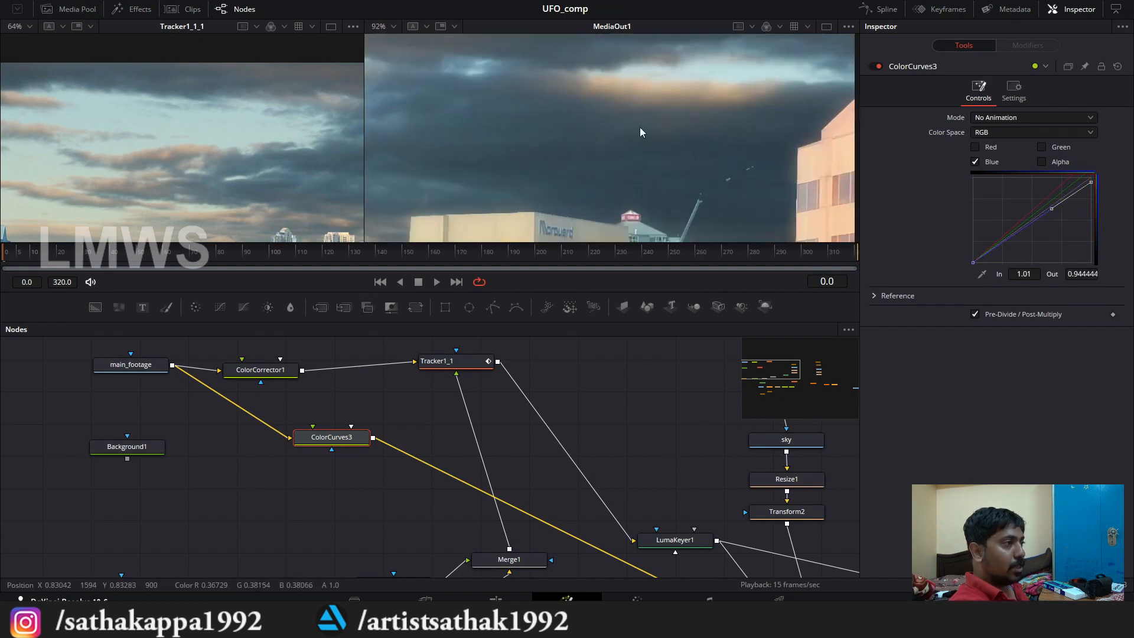
{"action": "scroll", "coordinate": [688, 110], "scroll_direction": "down", "scroll_amount": 4}
{"action": "scroll", "coordinate": [655, 130], "scroll_direction": "up", "scroll_amount": 2}
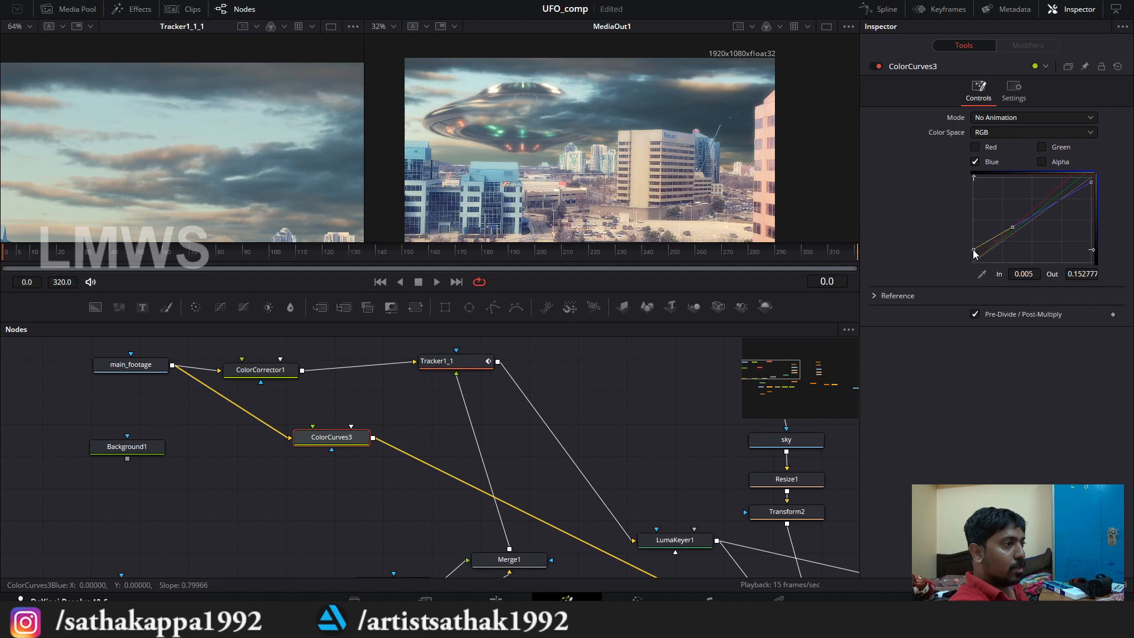
{"action": "left_click", "coordinate": [1057, 147]}
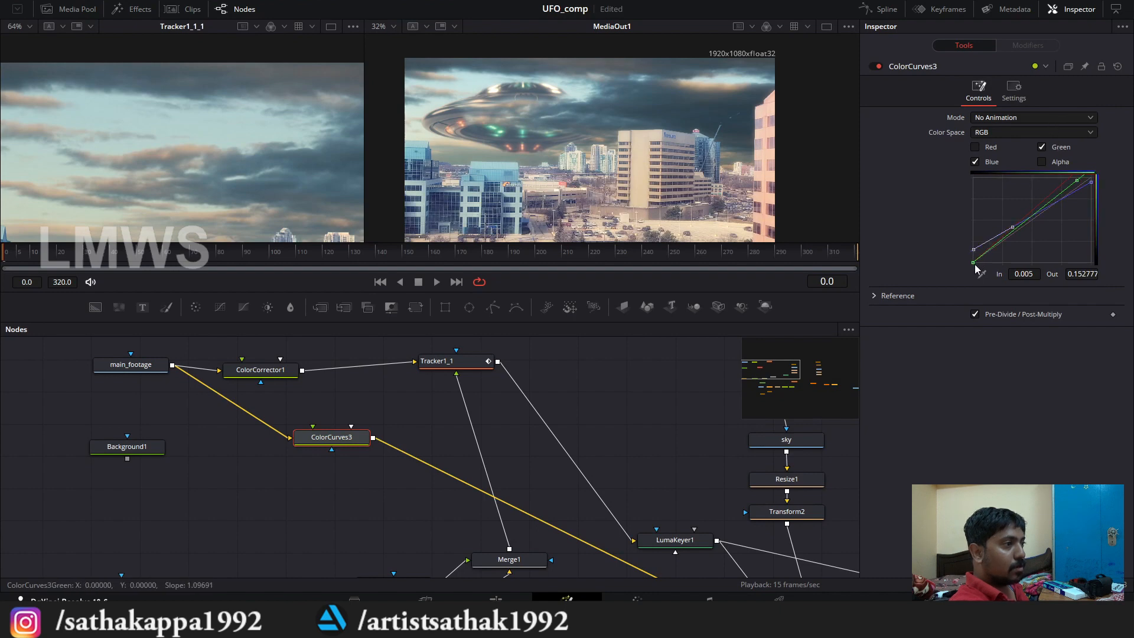
{"action": "mouse_move", "coordinate": [976, 267]}
{"action": "left_mouse_down"}
{"action": "mouse_move", "coordinate": [990, 263]}
{"action": "mouse_move", "coordinate": [974, 251]}
{"action": "mouse_move", "coordinate": [991, 264]}
{"action": "mouse_move", "coordinate": [980, 263]}
{"action": "left_mouse_up"}
{"action": "left_click", "coordinate": [983, 147]}
{"action": "key", "text": "ctrl+s"}
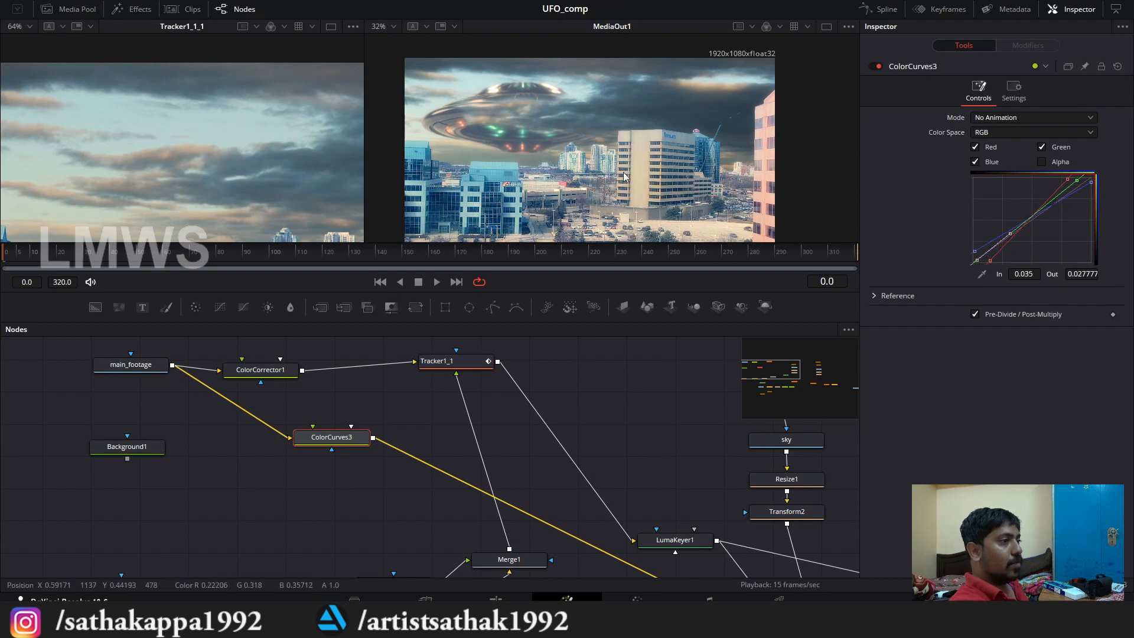
Step: On the Edit page, place an Adjustment Clip on a new track above Fusion Clip 1 and extend it to the same length
{"action": "scroll", "coordinate": [558, 130], "scroll_direction": "down", "scroll_amount": 1}
{"action": "scroll", "coordinate": [259, 367], "scroll_direction": "down", "scroll_amount": 3}
{"action": "scroll", "coordinate": [227, 406], "scroll_direction": "up", "scroll_amount": 1}
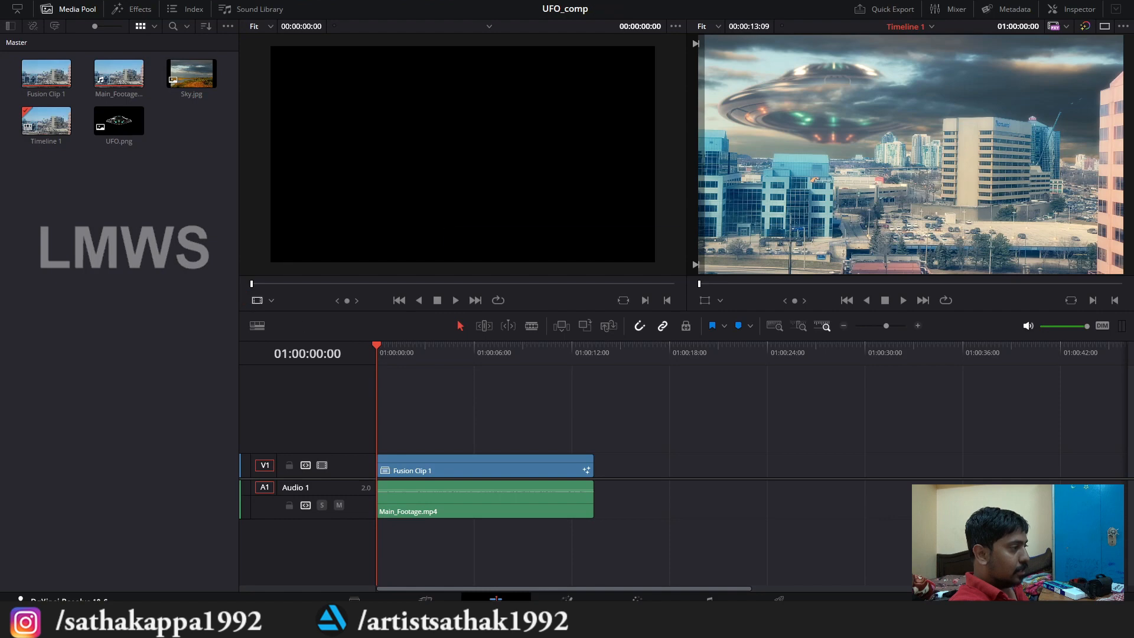
{"action": "left_click", "coordinate": [142, 9]}
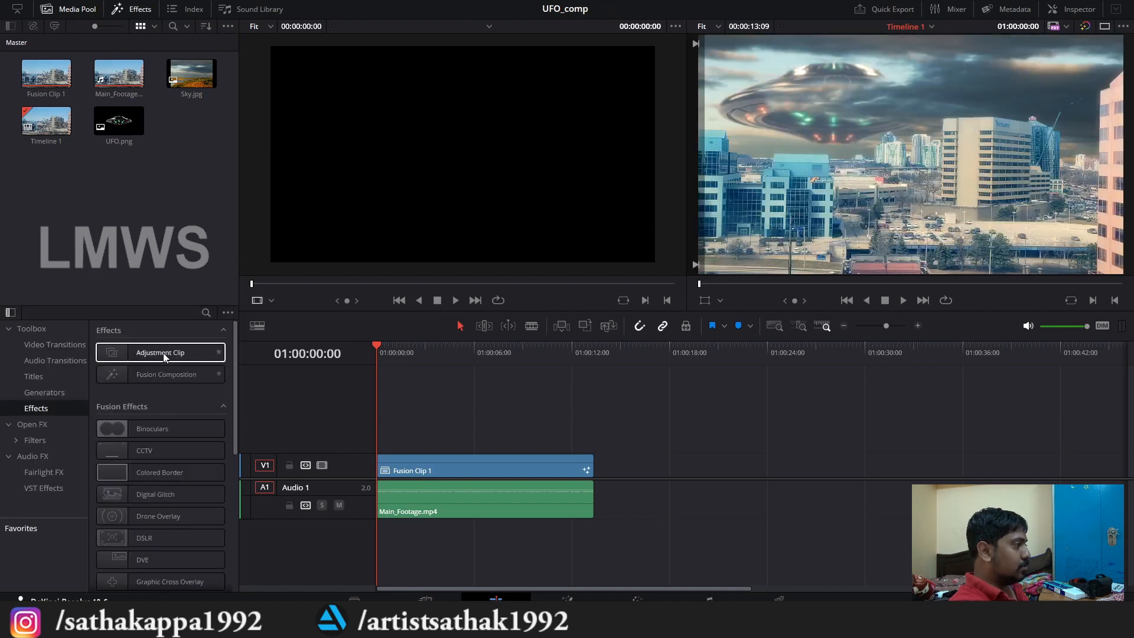
{"action": "left_click_drag", "start_coordinate": [164, 355], "coordinate": [378, 439]}
{"action": "left_click_drag", "start_coordinate": [510, 440], "coordinate": [593, 440]}
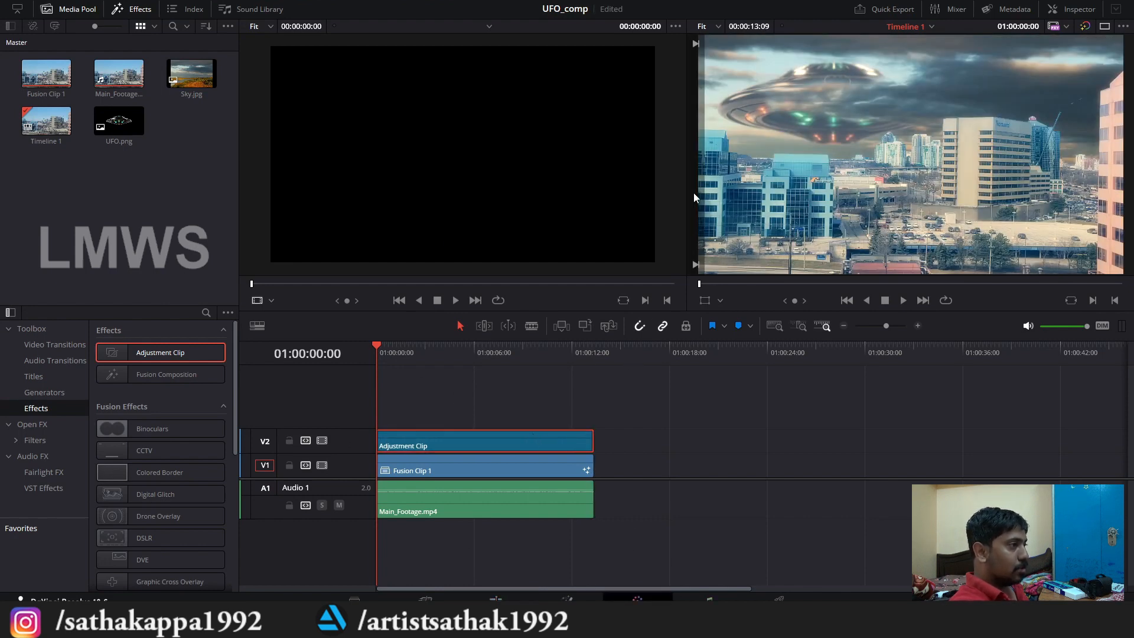
Step: Switch to the Color page and add four serial nodes to the Adjustment Clip's grade
{"action": "key", "text": "shift+6"}
{"action": "key", "text": "alt+s"}
{"action": "key", "text": "alt+s"}
{"action": "key", "text": "alt+s"}
{"action": "key", "text": "alt+s"}
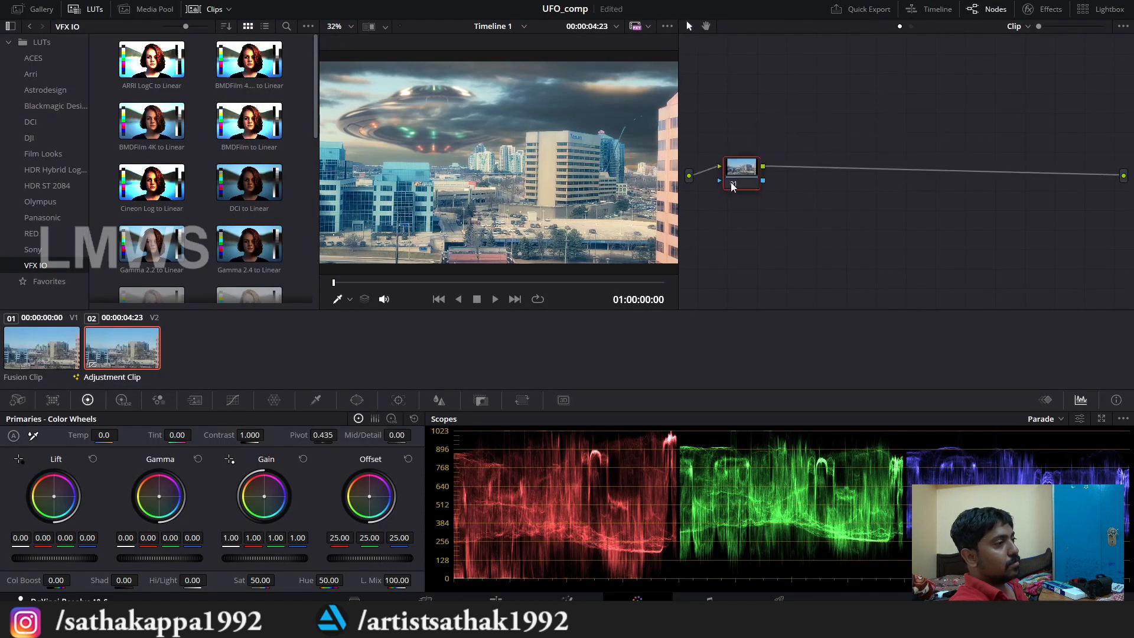
{"action": "key", "text": "ctrl+s"}
Step: Shape node 02's custom curve into an S, raising the highlights and lowering the shadows for more contrast
{"action": "left_click", "coordinate": [233, 401]}
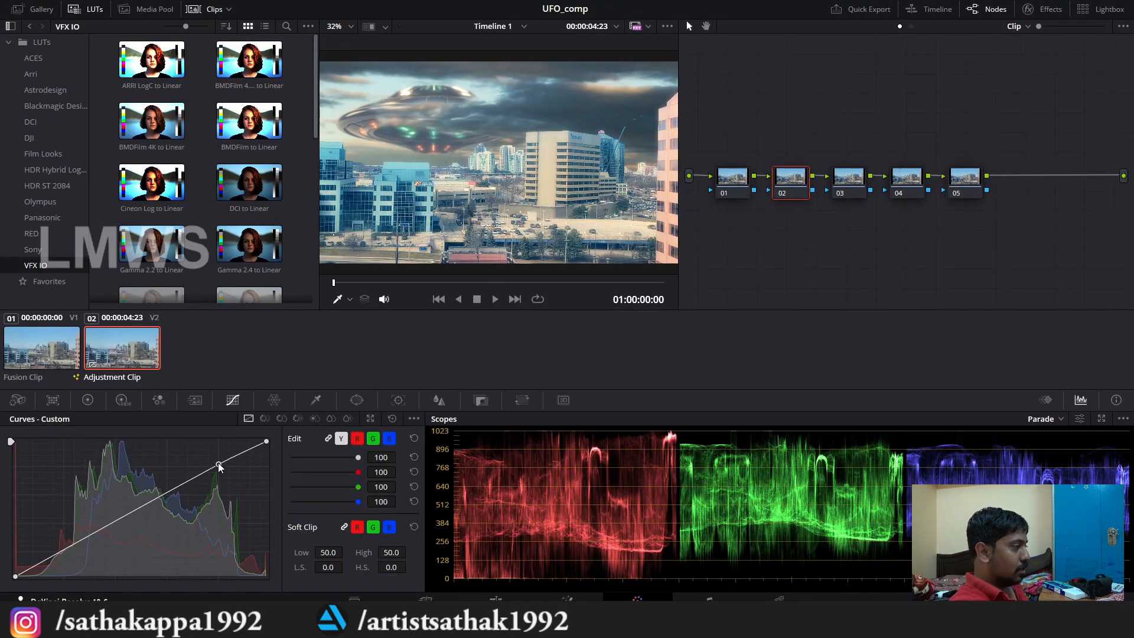
{"action": "left_click_drag", "start_coordinate": [219, 466], "coordinate": [214, 460]}
{"action": "left_click_drag", "start_coordinate": [54, 554], "coordinate": [63, 565]}
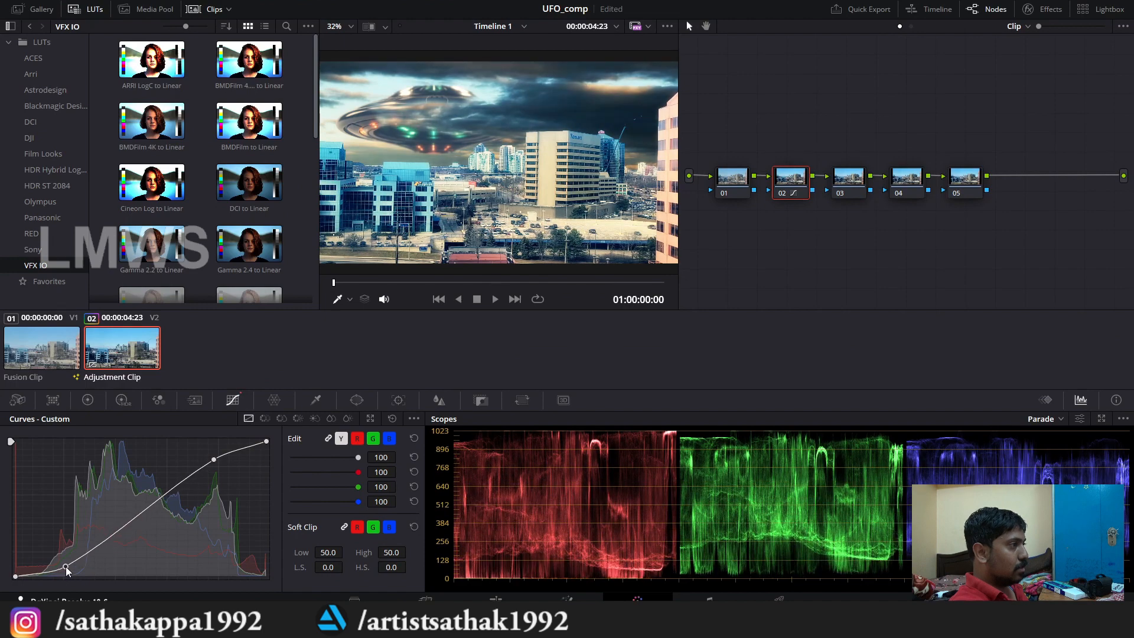
Step: On node 03's HDR wheels, set Shadow X to 0.07, Light to X 0.03, Y 0.01, and Dark to X -0.11, Y 0.03
{"action": "left_click", "coordinate": [841, 192]}
{"action": "left_click", "coordinate": [123, 400]}
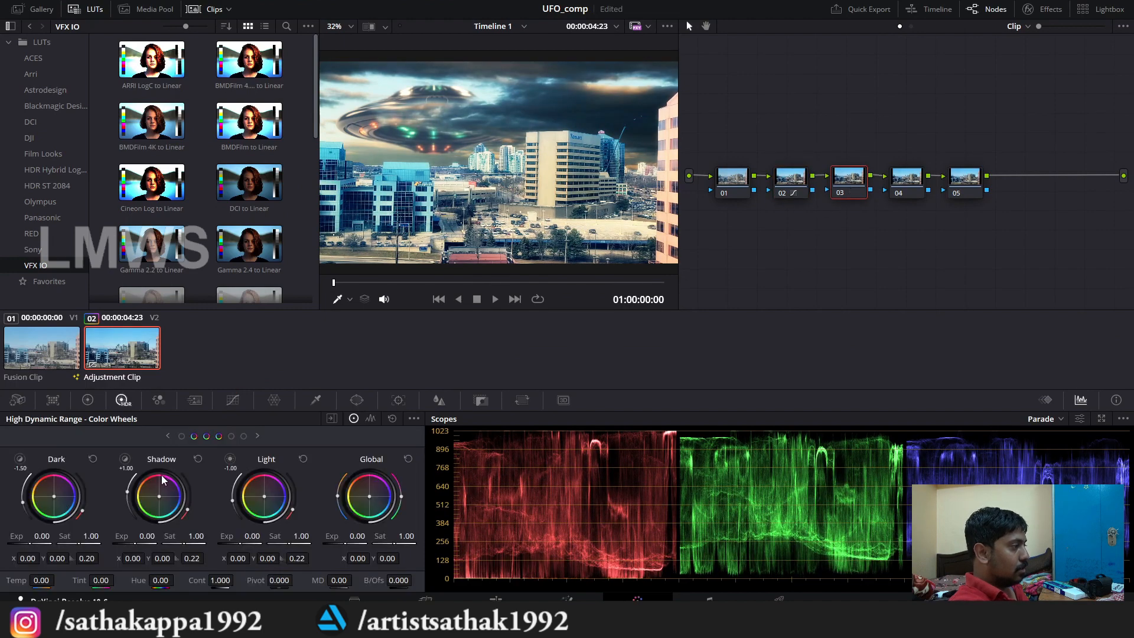
{"action": "left_click_drag", "start_coordinate": [159, 500], "coordinate": [170, 500]}
{"action": "left_click_drag", "start_coordinate": [270, 497], "coordinate": [231, 491]}
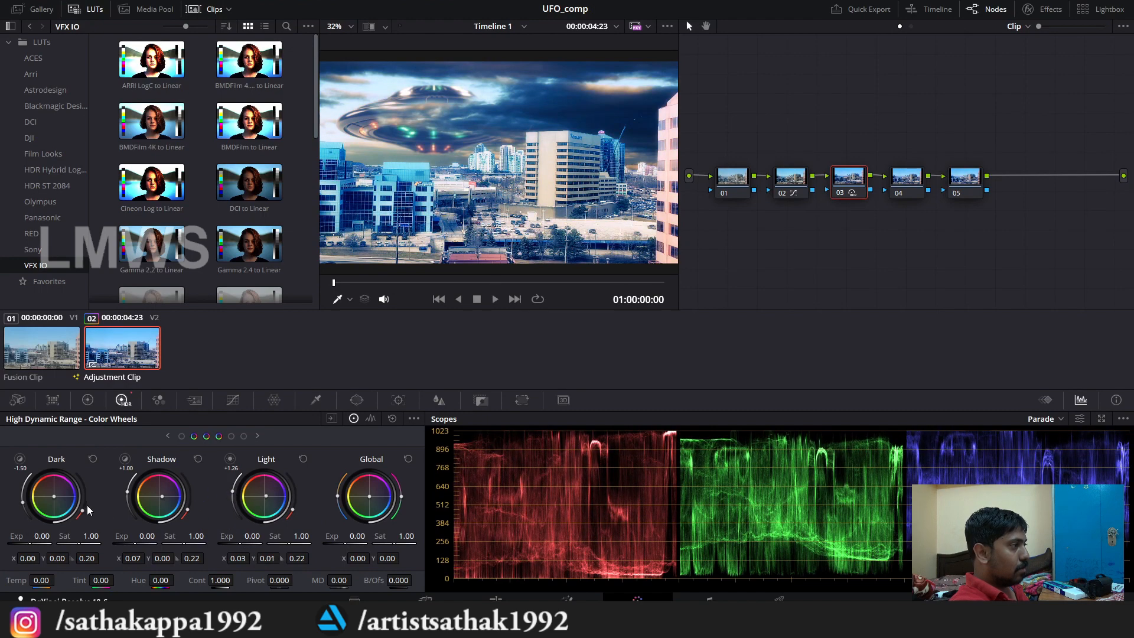
{"action": "left_click_drag", "start_coordinate": [58, 499], "coordinate": [52, 497]}
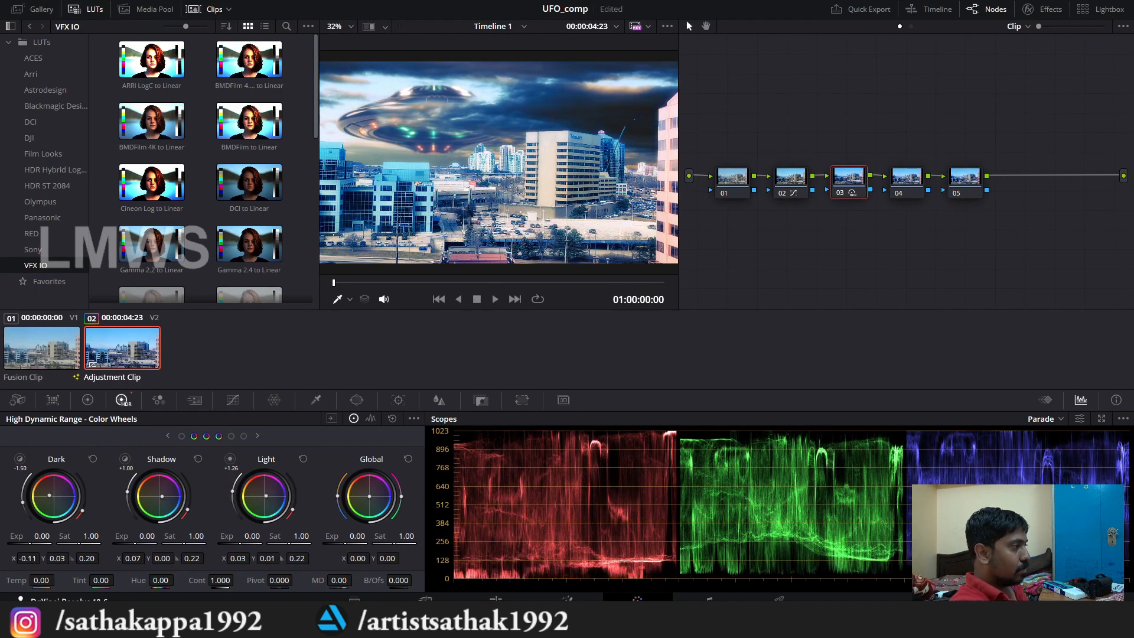
Step: Return to the Edit page, disable the Adjustment Clip's video track V2, and open Fusion Clip 1 in Fusion
{"action": "key", "text": "shift+4"}
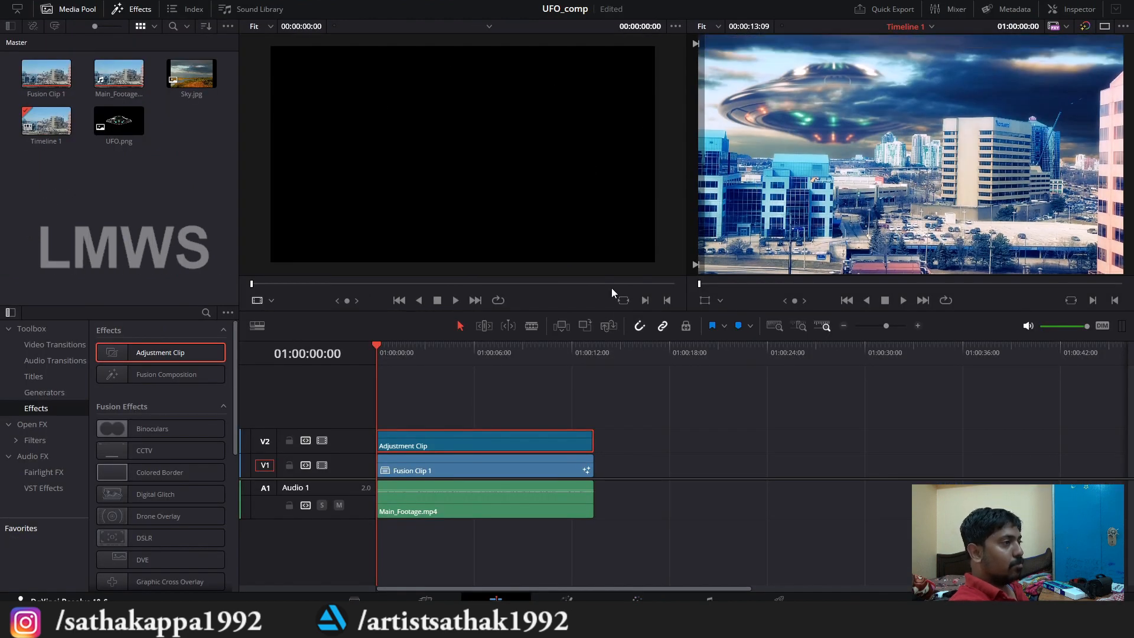
{"action": "left_click", "coordinate": [322, 440]}
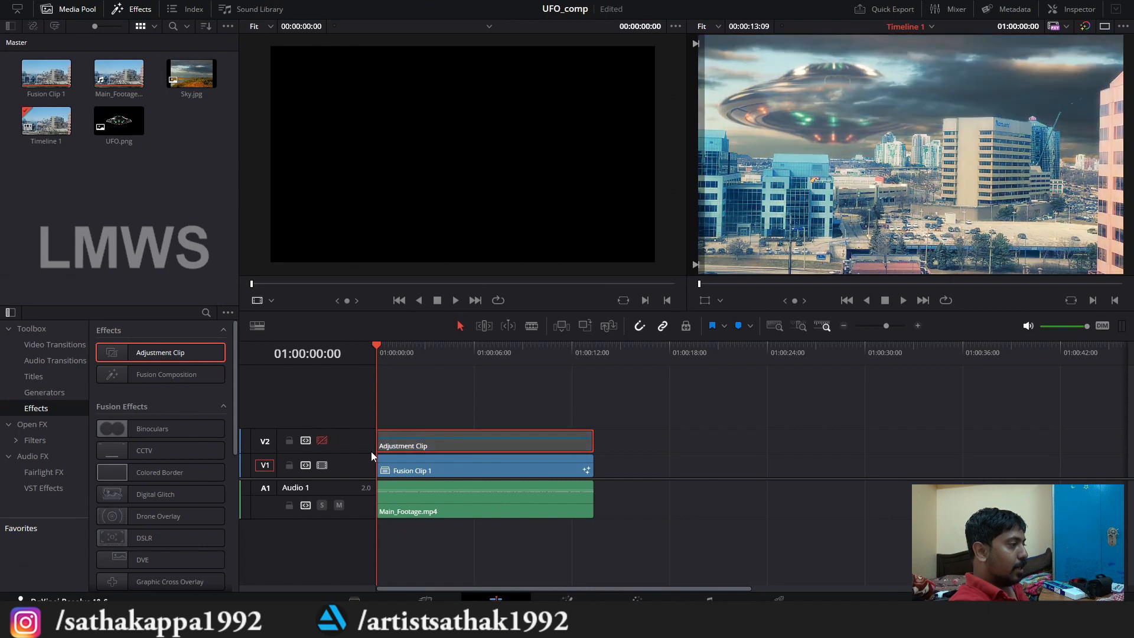
{"action": "left_click", "coordinate": [483, 474]}
{"action": "key", "text": "shift+5"}
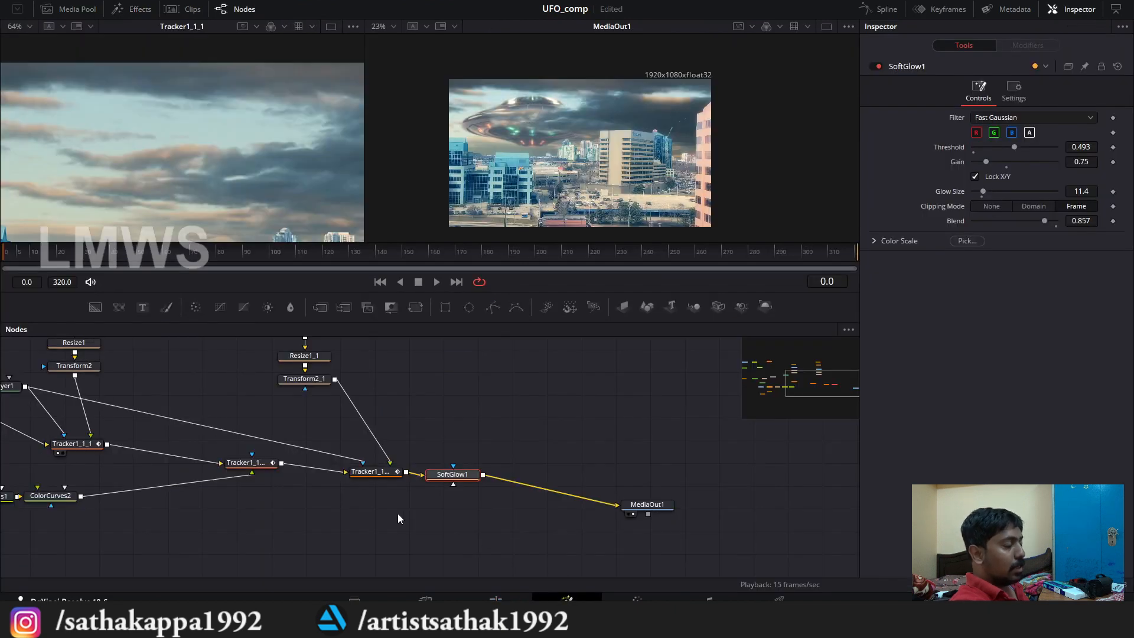
Step: Review the whole Fusion node graph, from main_footage through the tracker merges to MediaOut1
{"action": "scroll", "coordinate": [572, 547], "scroll_direction": "down", "scroll_amount": 3}
{"action": "scroll", "coordinate": [296, 471], "scroll_direction": "up", "scroll_amount": 3}
{"action": "left_click_drag", "start_coordinate": [282, 473], "coordinate": [410, 494]}
{"action": "scroll", "coordinate": [440, 490], "scroll_direction": "down", "scroll_amount": 3}
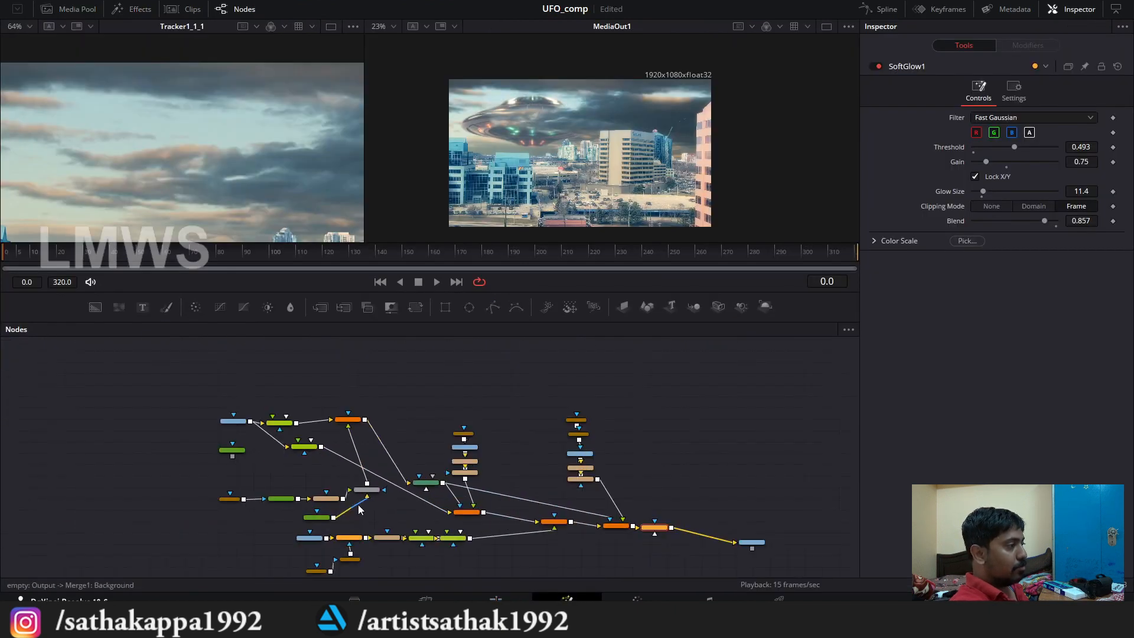
{"action": "scroll", "coordinate": [358, 505], "scroll_direction": "up", "scroll_amount": 3}
{"action": "scroll", "coordinate": [414, 491], "scroll_direction": "down", "scroll_amount": 3}
{"action": "scroll", "coordinate": [472, 481], "scroll_direction": "up", "scroll_amount": 4}
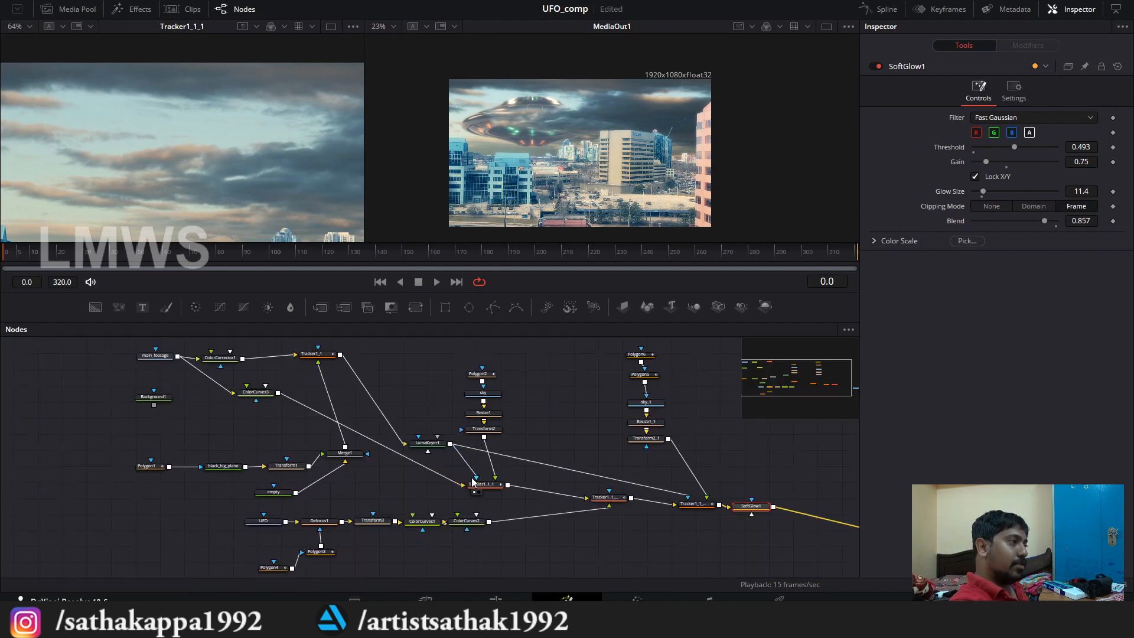
{"action": "left_click_drag", "start_coordinate": [454, 483], "coordinate": [368, 499]}
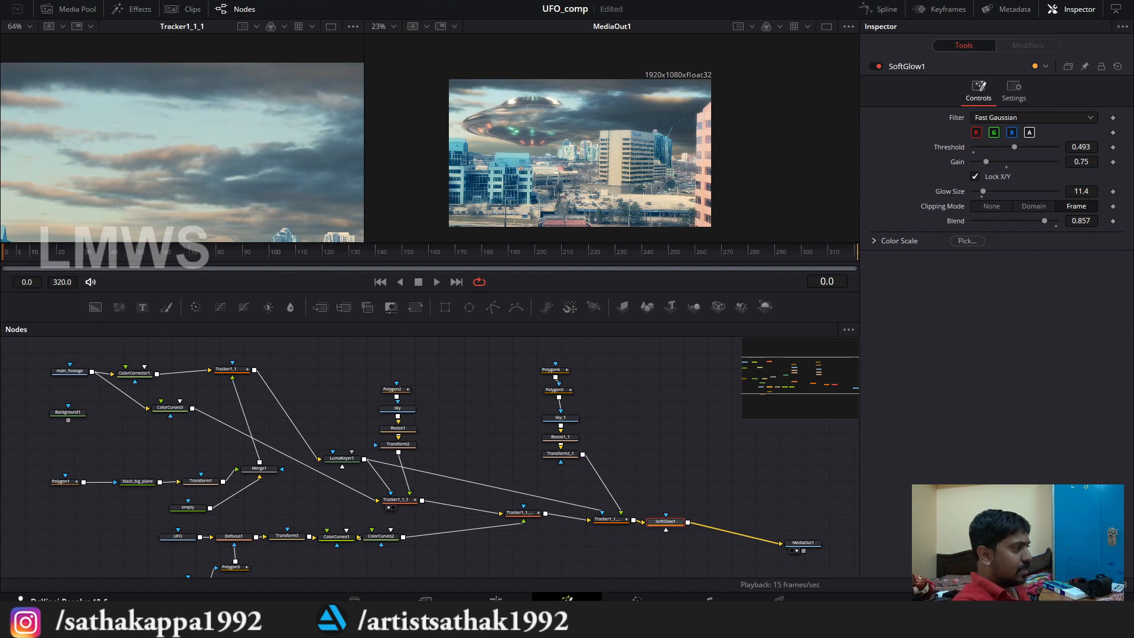
{"action": "left_click_drag", "start_coordinate": [41, 417], "coordinate": [53, 412]}
{"action": "scroll", "coordinate": [317, 378], "scroll_direction": "down", "scroll_amount": 3}
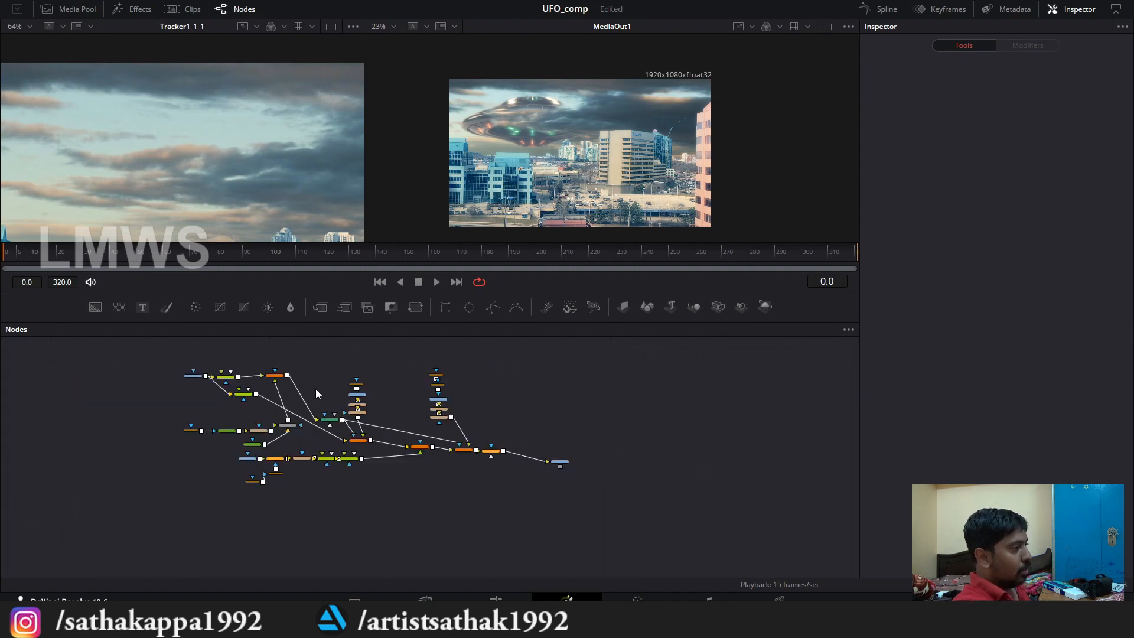
Step: Inspect the main_footage branch, showing the settings of ColorCorrector1 and Tracker1_1 that lead into LumaKeyer1
{"action": "scroll", "coordinate": [284, 435], "scroll_direction": "up", "scroll_amount": 3}
{"action": "left_click_drag", "start_coordinate": [338, 404], "coordinate": [351, 486]}
{"action": "scroll", "coordinate": [179, 405], "scroll_direction": "up", "scroll_amount": 3}
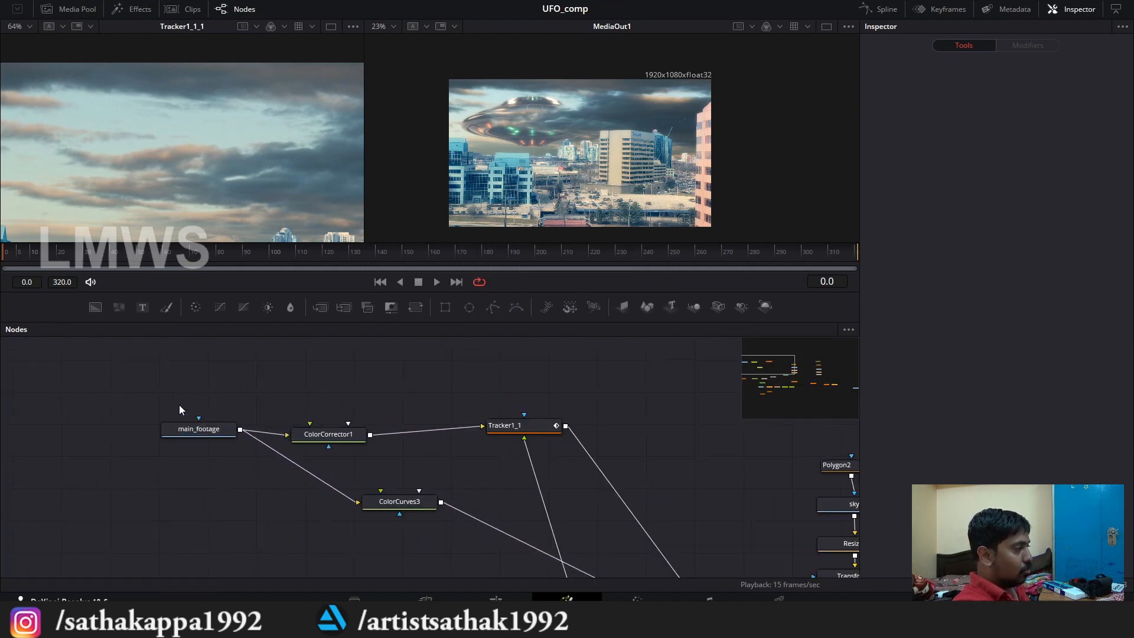
{"action": "scroll", "coordinate": [185, 402], "scroll_direction": "down", "scroll_amount": 3}
{"action": "scroll", "coordinate": [203, 389], "scroll_direction": "up", "scroll_amount": 2}
{"action": "scroll", "coordinate": [204, 390], "scroll_direction": "down", "scroll_amount": 2}
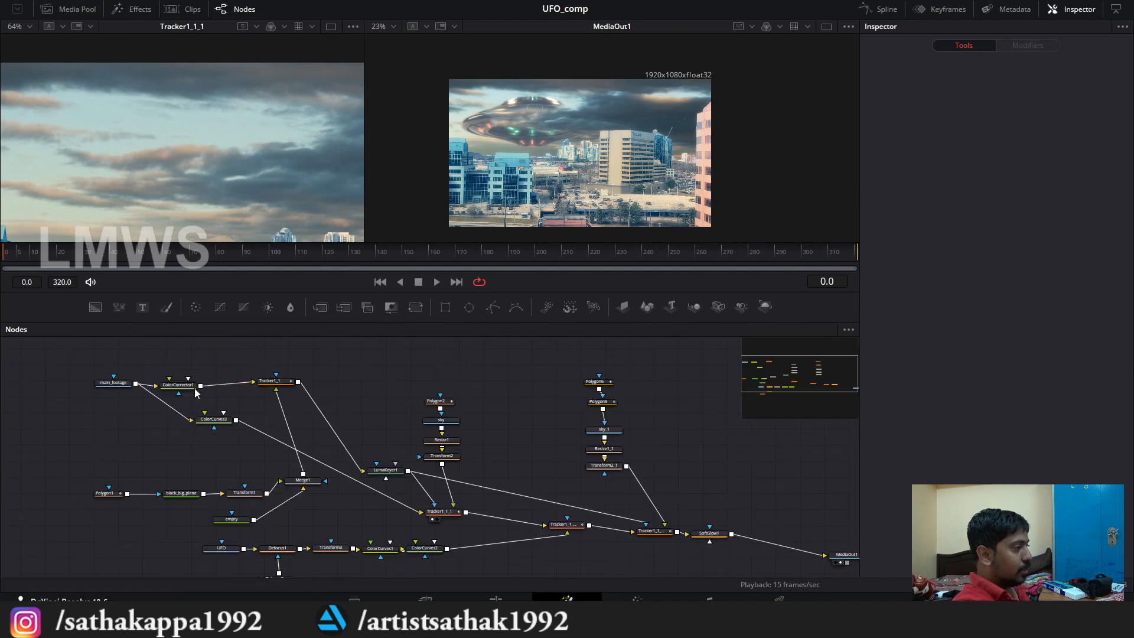
{"action": "left_click", "coordinate": [189, 381]}
{"action": "scroll", "coordinate": [207, 381], "scroll_direction": "up", "scroll_amount": 2}
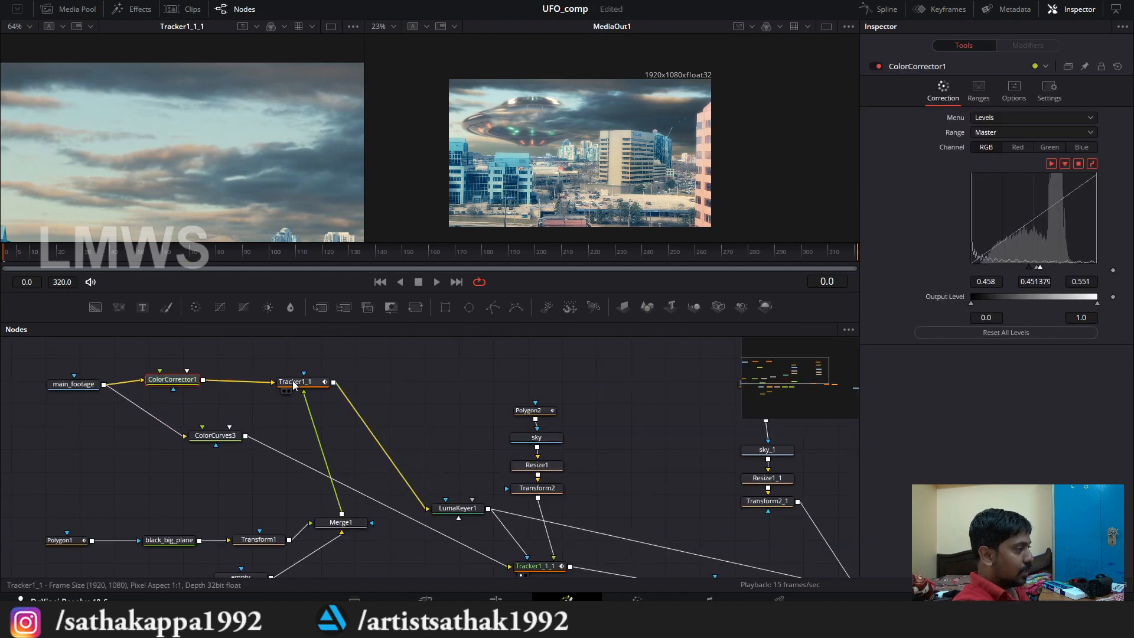
{"action": "left_click", "coordinate": [299, 383]}
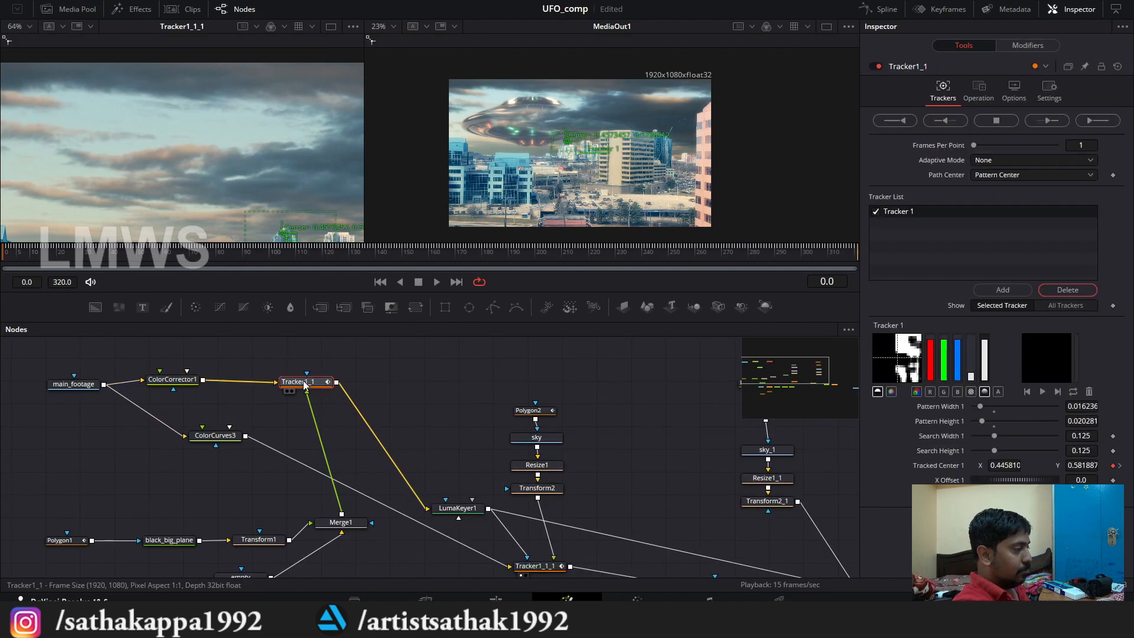
{"action": "left_click_drag", "start_coordinate": [388, 446], "coordinate": [320, 366]}
{"action": "left_click_drag", "start_coordinate": [390, 411], "coordinate": [475, 463]}
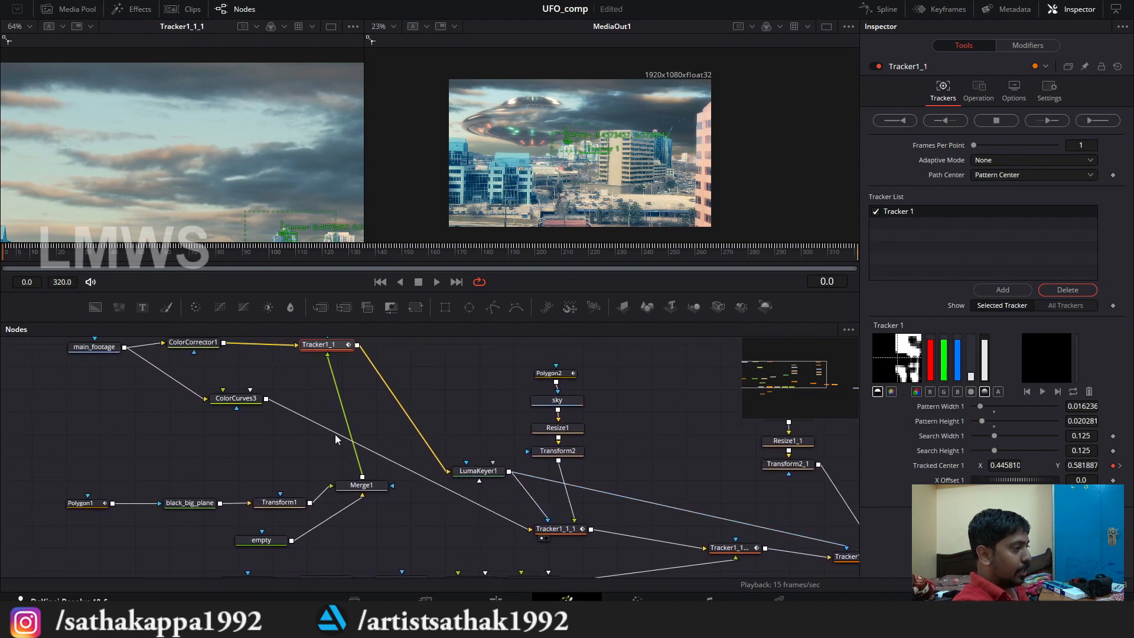
Step: Inspect ColorCurves3's settings and the masked black_big_plane branch that feeds Merge1
{"action": "scroll", "coordinate": [320, 504], "scroll_direction": "down", "scroll_amount": 3}
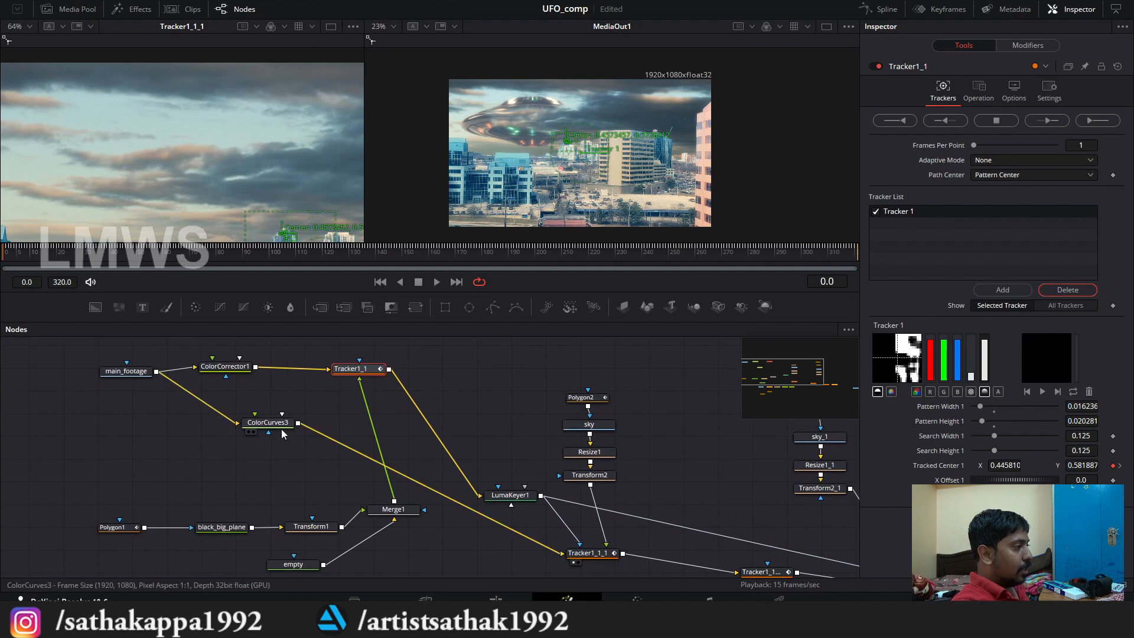
{"action": "left_click", "coordinate": [229, 429]}
{"action": "scroll", "coordinate": [243, 453], "scroll_direction": "up", "scroll_amount": 3}
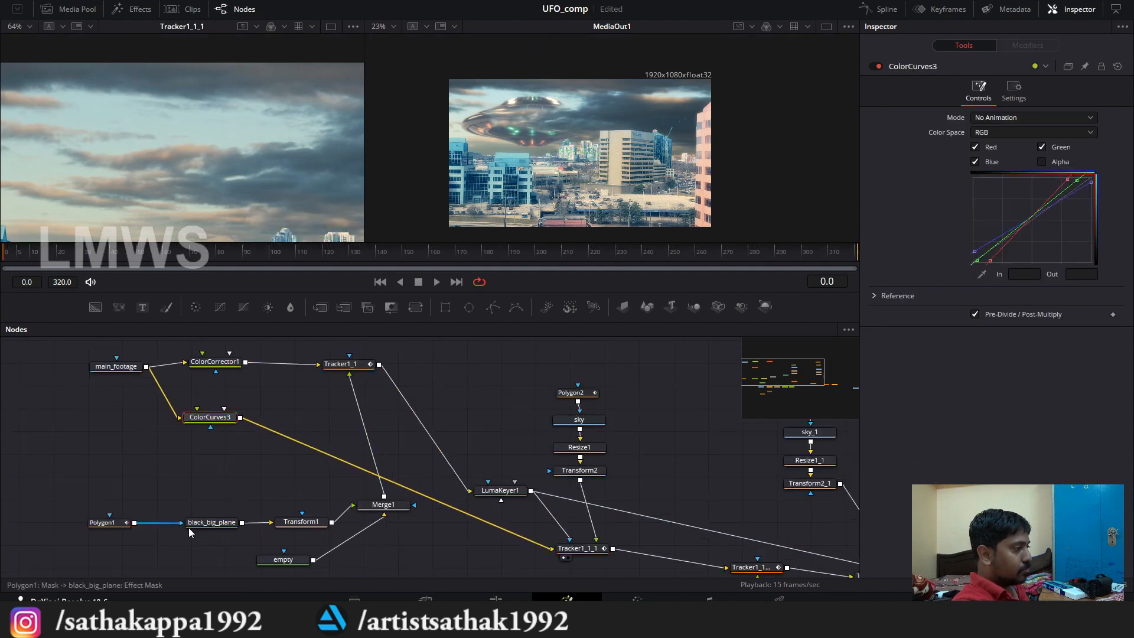
{"action": "left_click_drag", "start_coordinate": [189, 528], "coordinate": [209, 506]}
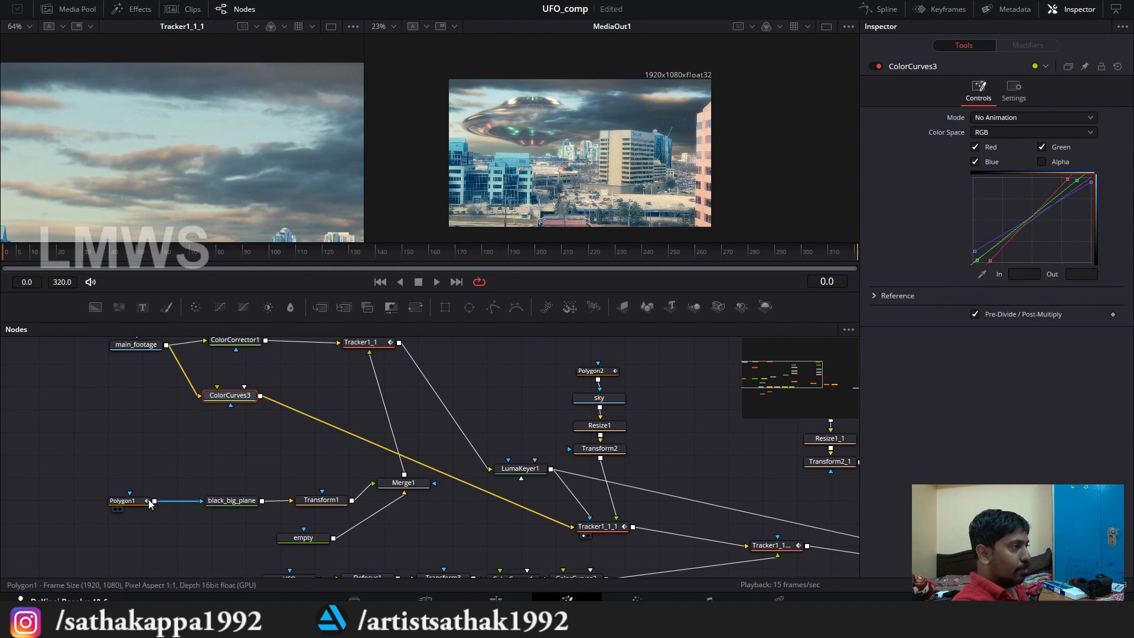
{"action": "left_click_drag", "start_coordinate": [434, 423], "coordinate": [371, 419]}
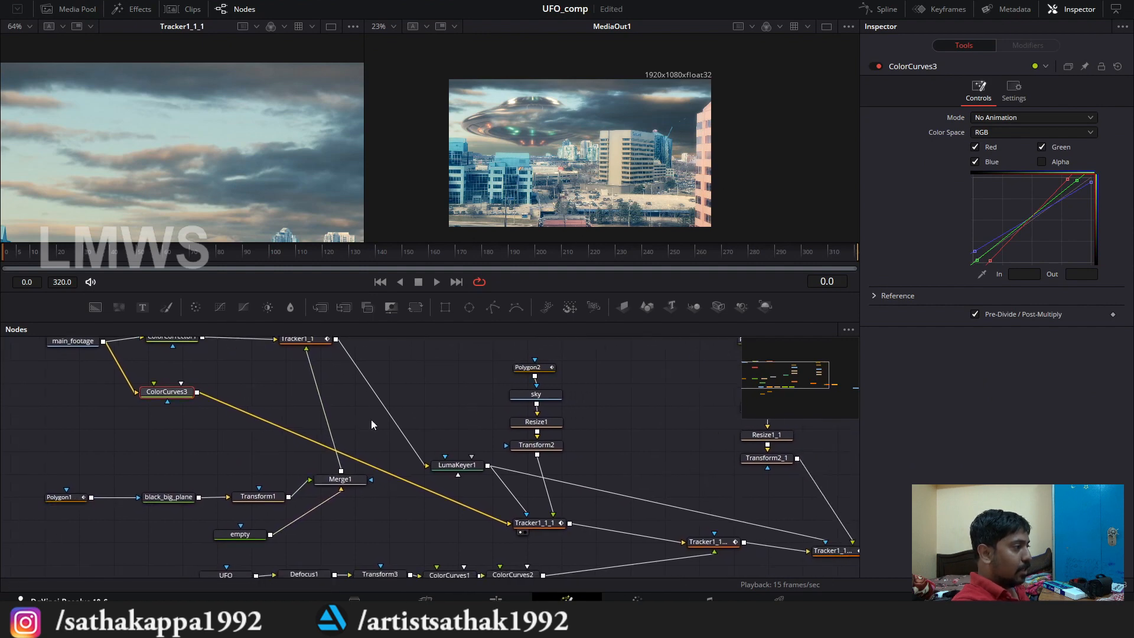
Step: Examine how LumaKeyer1 and the sky branch with Polygon2, Resize1 and Transform2 connect to Tracker1_1_1
{"action": "left_click_drag", "start_coordinate": [438, 462], "coordinate": [311, 435]}
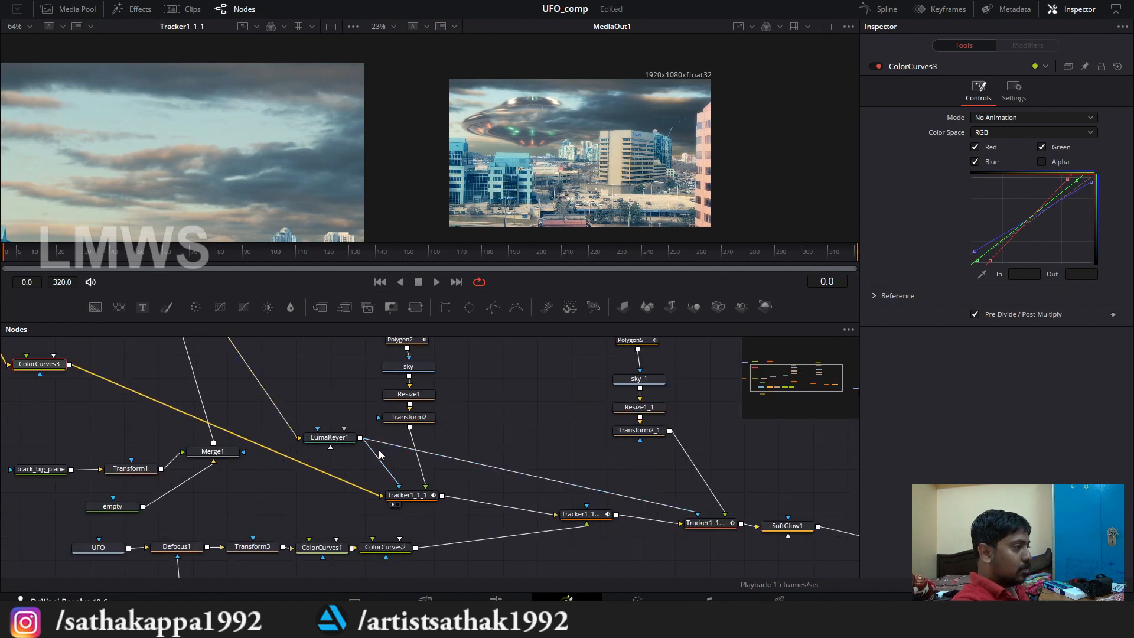
{"action": "scroll", "coordinate": [362, 524], "scroll_direction": "down", "scroll_amount": 2}
{"action": "scroll", "coordinate": [401, 412], "scroll_direction": "up", "scroll_amount": 3}
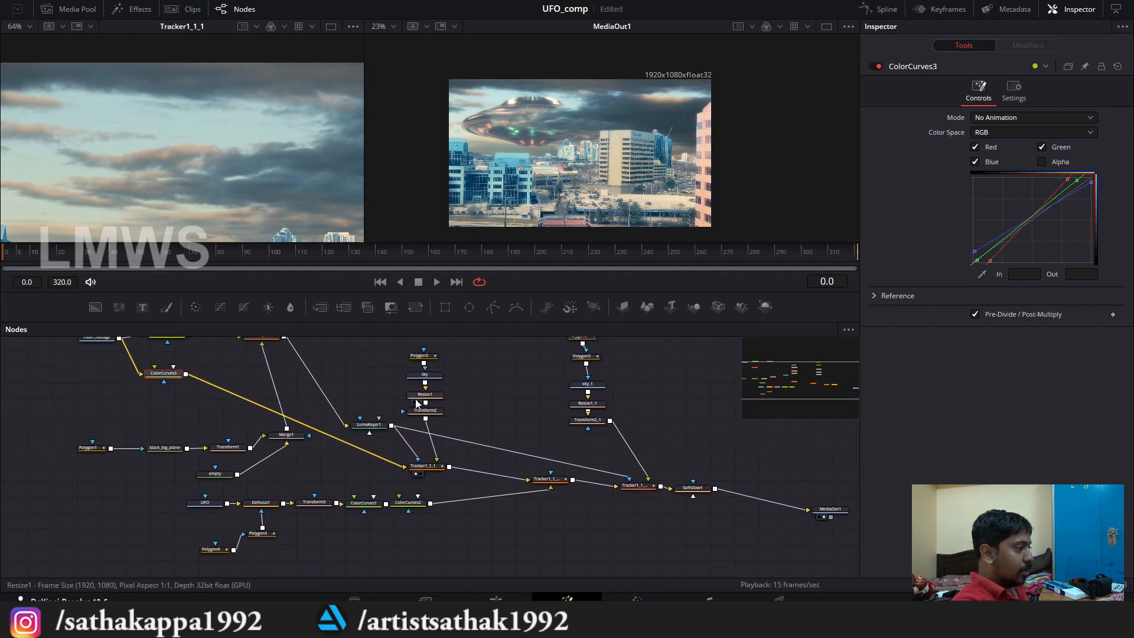
{"action": "left_click_drag", "start_coordinate": [401, 412], "coordinate": [398, 367]}
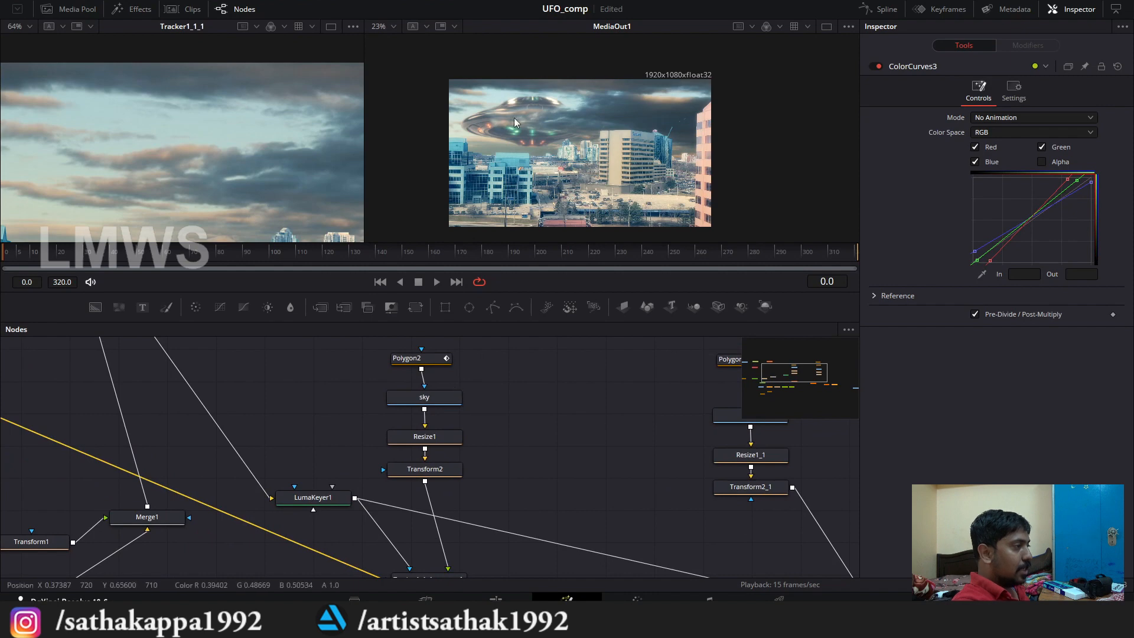
{"action": "scroll", "coordinate": [446, 465], "scroll_direction": "down", "scroll_amount": 2}
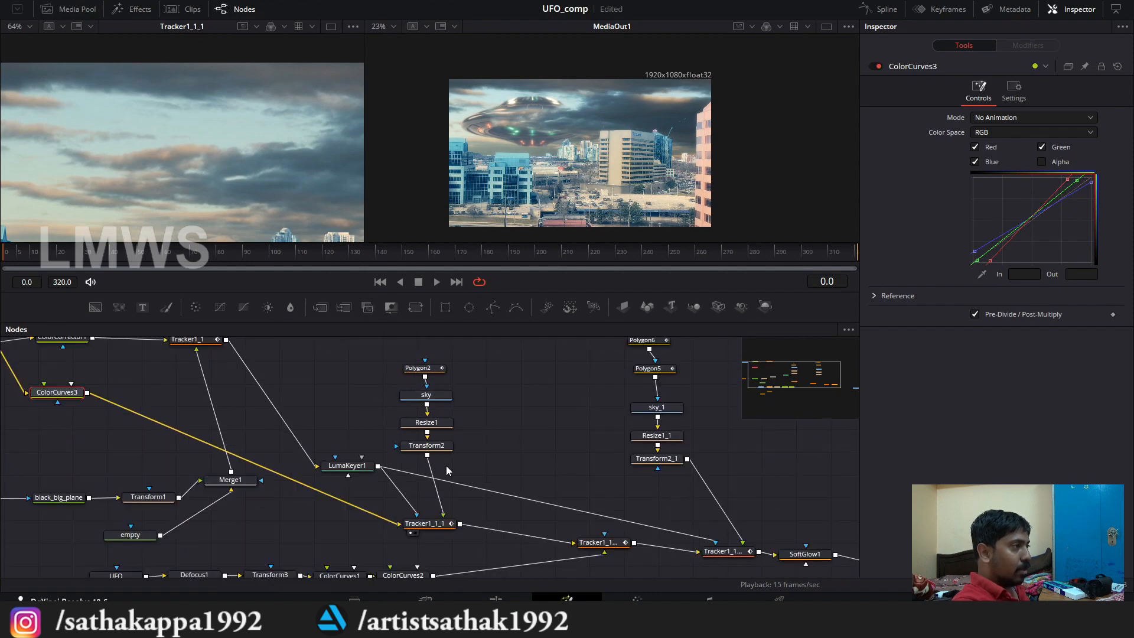
{"action": "scroll", "coordinate": [445, 466], "scroll_direction": "up", "scroll_amount": 2}
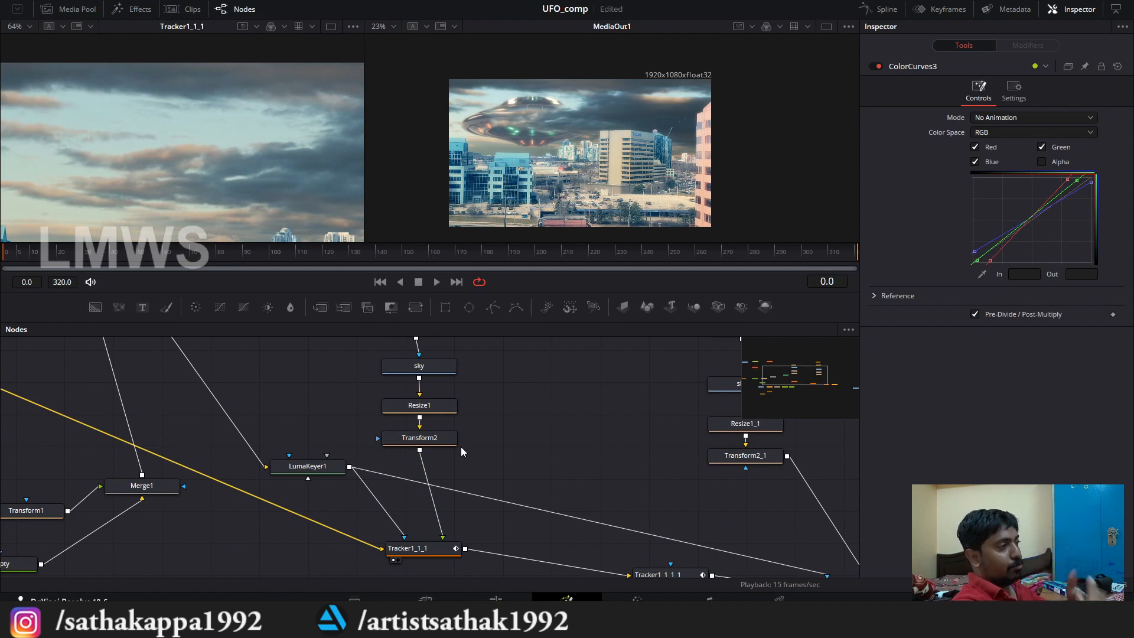
{"action": "scroll", "coordinate": [478, 422], "scroll_direction": "down", "scroll_amount": 2, "text": "ctrl"}
{"action": "scroll", "coordinate": [571, 549], "scroll_direction": "up", "scroll_amount": 2}
Step: Examine the UFO branch, from Defocus1 and its polygon masks through Transform3 and the color curves to its tracker
{"action": "left_click_drag", "start_coordinate": [571, 554], "coordinate": [563, 482]}
{"action": "left_click_drag", "start_coordinate": [323, 496], "coordinate": [256, 565]}
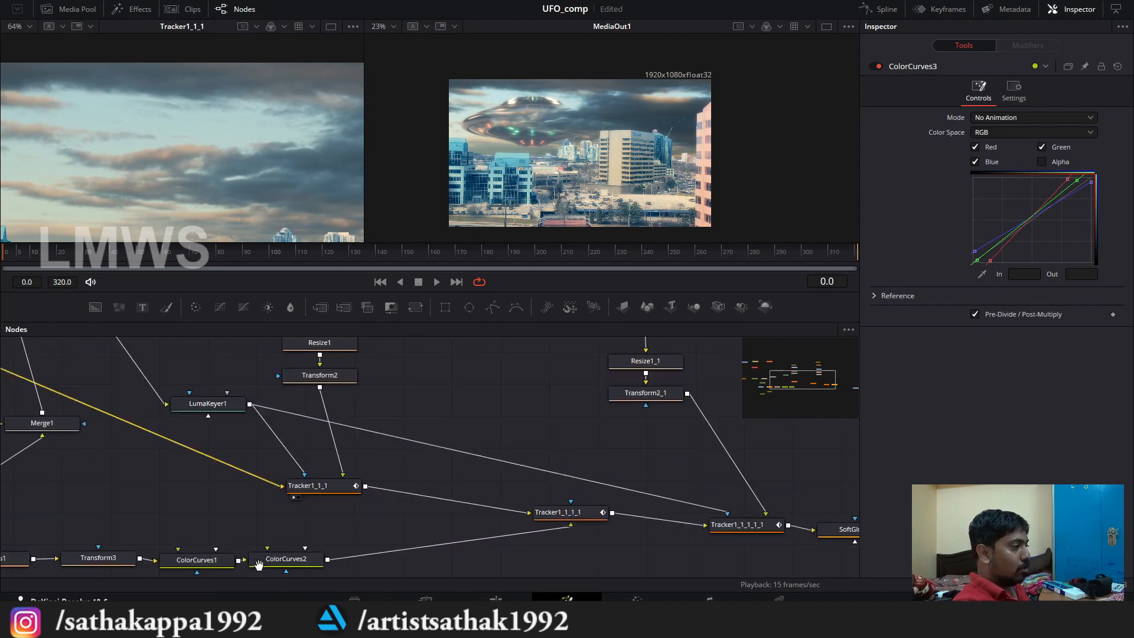
{"action": "scroll", "coordinate": [362, 531], "scroll_direction": "down", "scroll_amount": 6}
{"action": "scroll", "coordinate": [454, 482], "scroll_direction": "up", "scroll_amount": 4}
{"action": "left_click_drag", "start_coordinate": [544, 507], "coordinate": [651, 417]}
{"action": "left_click_drag", "start_coordinate": [555, 421], "coordinate": [716, 330]}
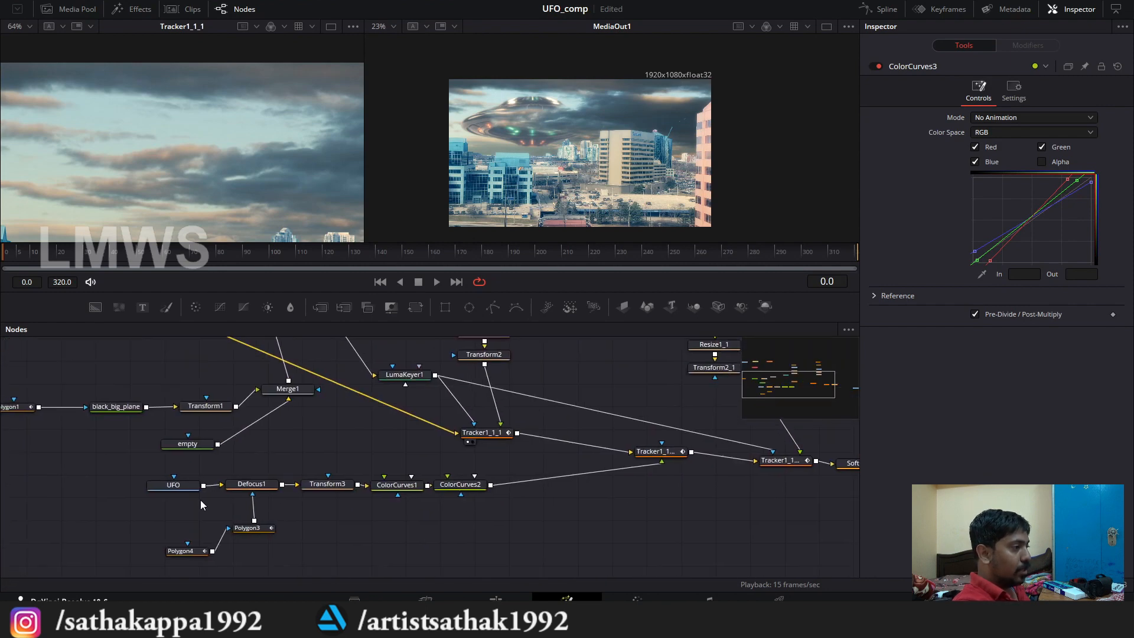
{"action": "left_click_drag", "start_coordinate": [393, 501], "coordinate": [390, 515]}
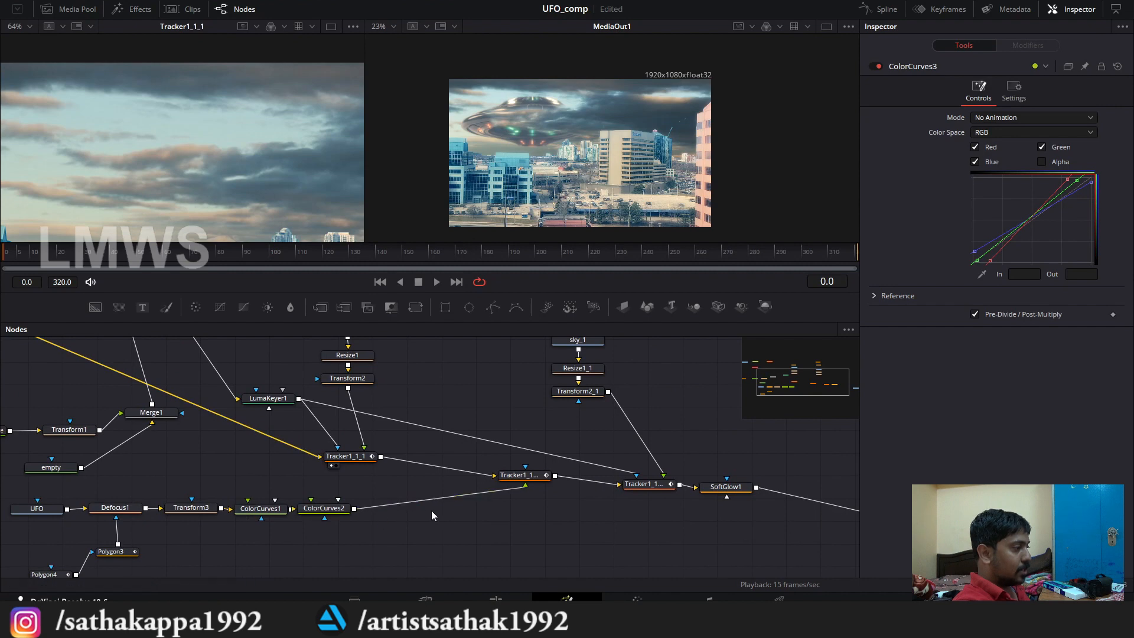
Step: Examine the sky_1 cloud branch feeding the last tracker, and show the settings of SoftGlow1
{"action": "scroll", "coordinate": [547, 424], "scroll_direction": "up", "scroll_amount": 3}
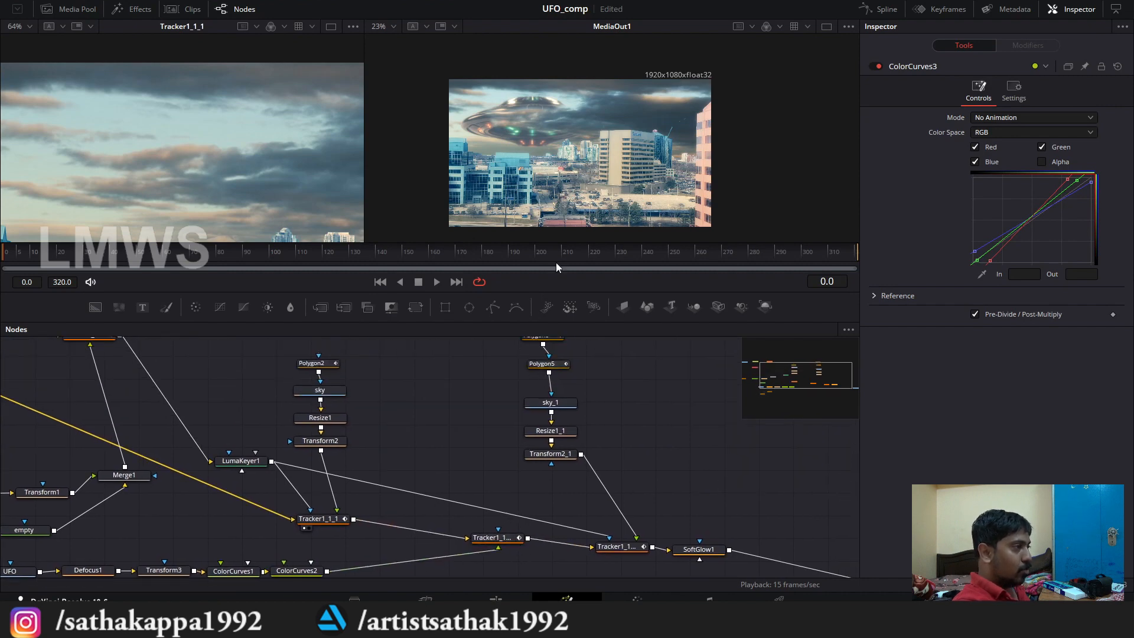
{"action": "left_click_drag", "start_coordinate": [565, 536], "coordinate": [459, 533]}
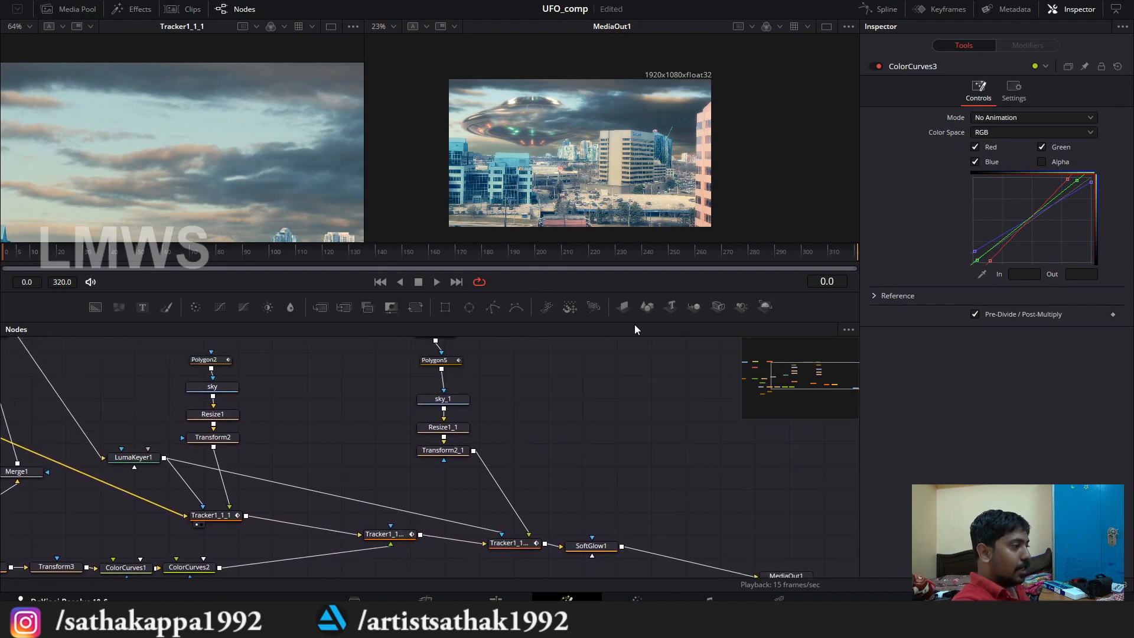
{"action": "left_click_drag", "start_coordinate": [15, 422], "coordinate": [161, 418]}
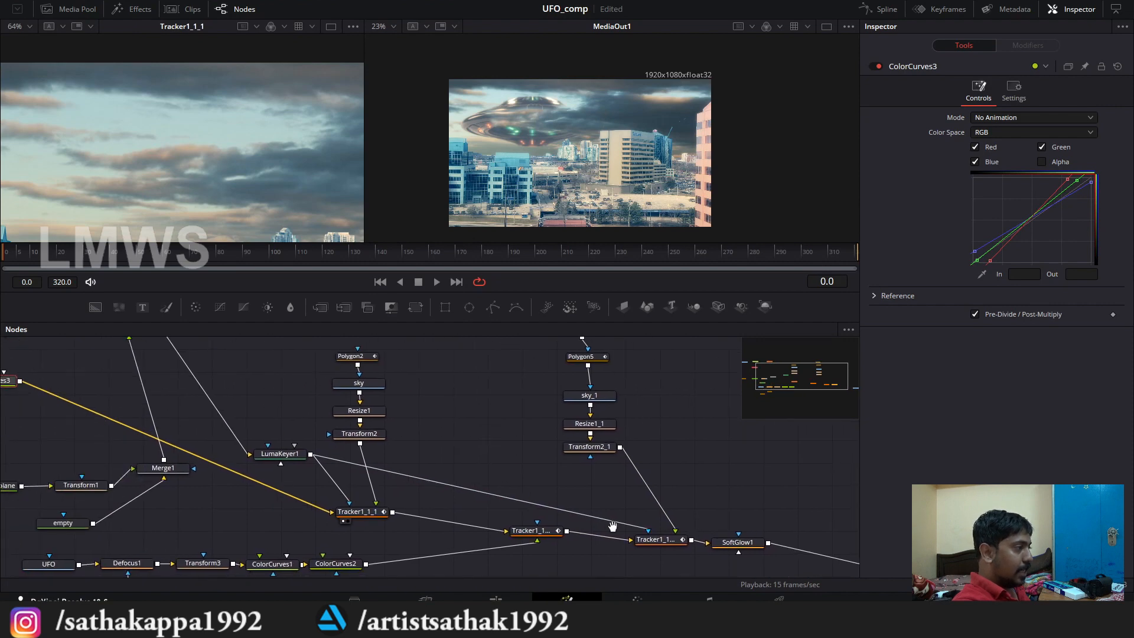
{"action": "left_click_drag", "start_coordinate": [612, 526], "coordinate": [503, 535]}
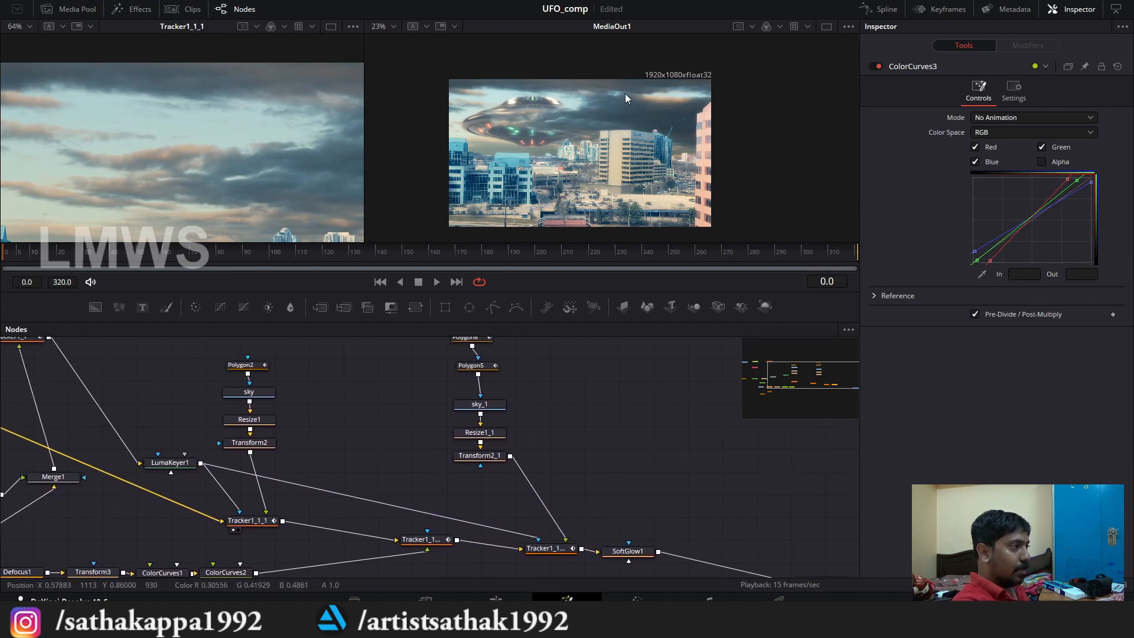
{"action": "left_click_drag", "start_coordinate": [646, 552], "coordinate": [620, 537]}
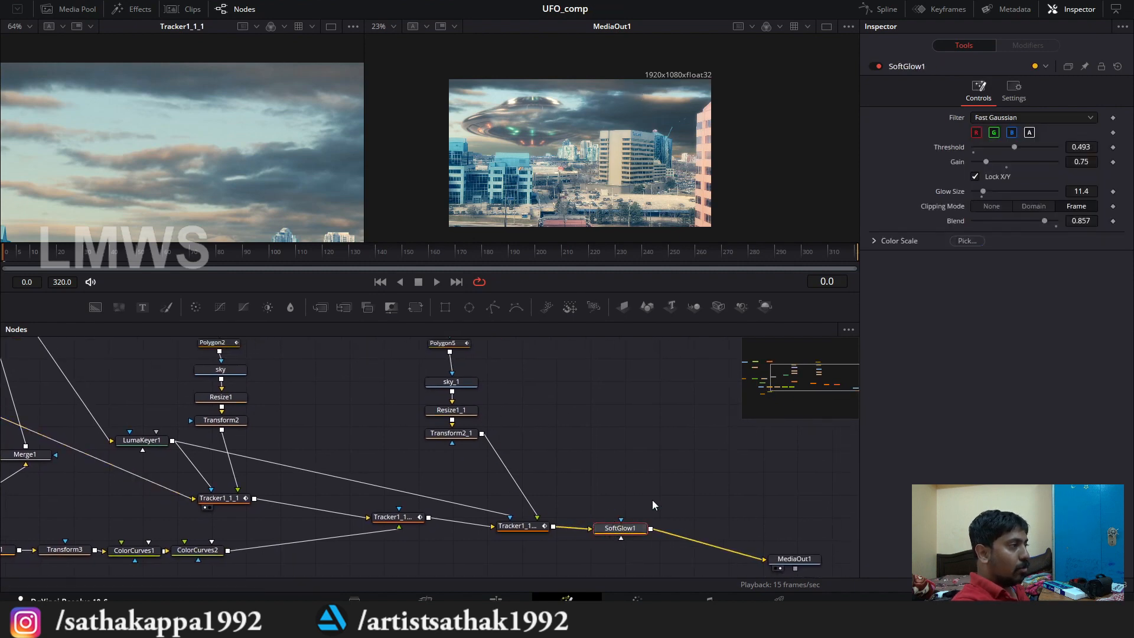